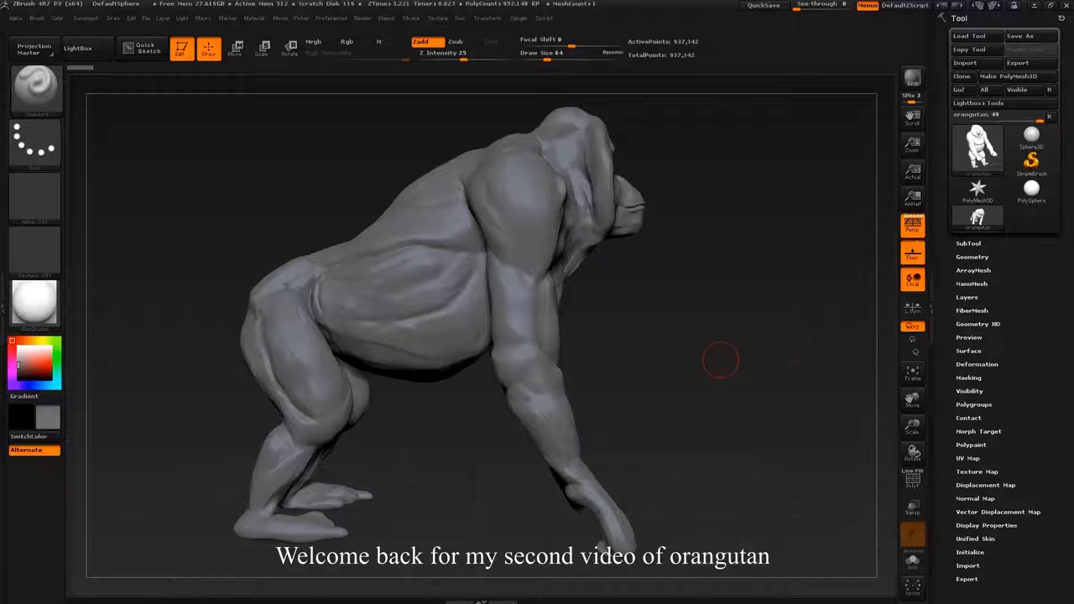
Mask the front half, Transpose-move the hindquarters and legs back, and invert the mask
left_click(968, 243)
key("w")
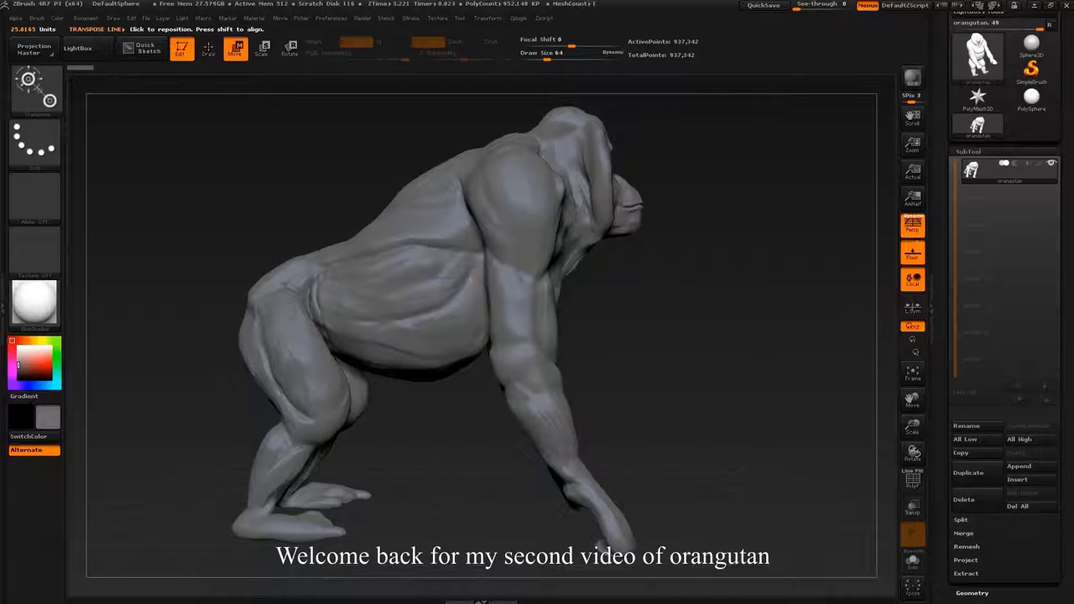
left_click_drag(425, 133, 712, 503, "ctrl")
left_click_drag(369, 302, 344, 306)
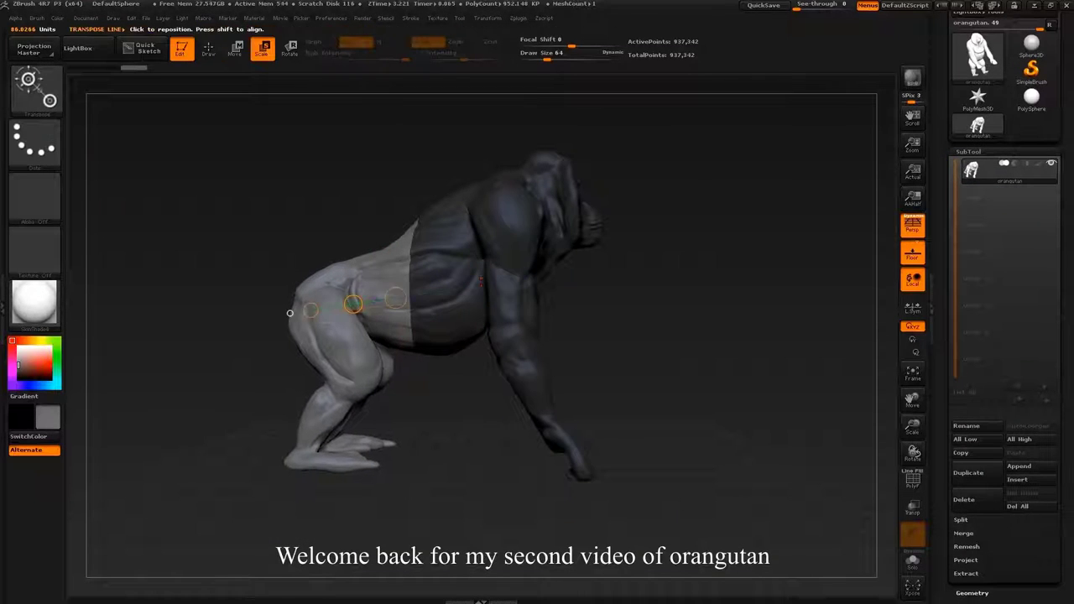
left_click(290, 313, "ctrl")
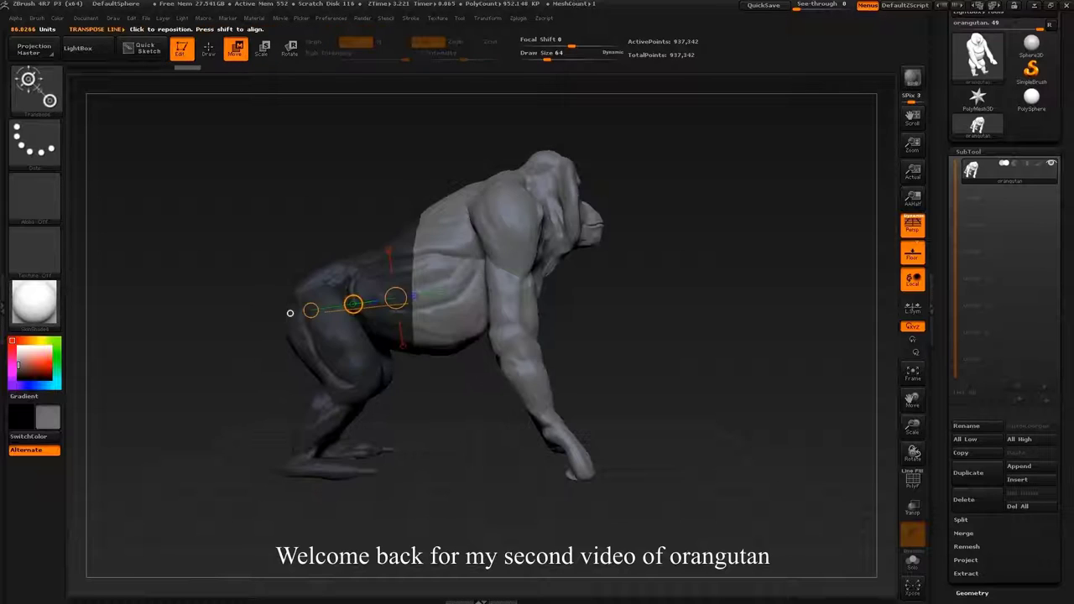
key("q")
left_click_drag(721, 319, 734, 323)
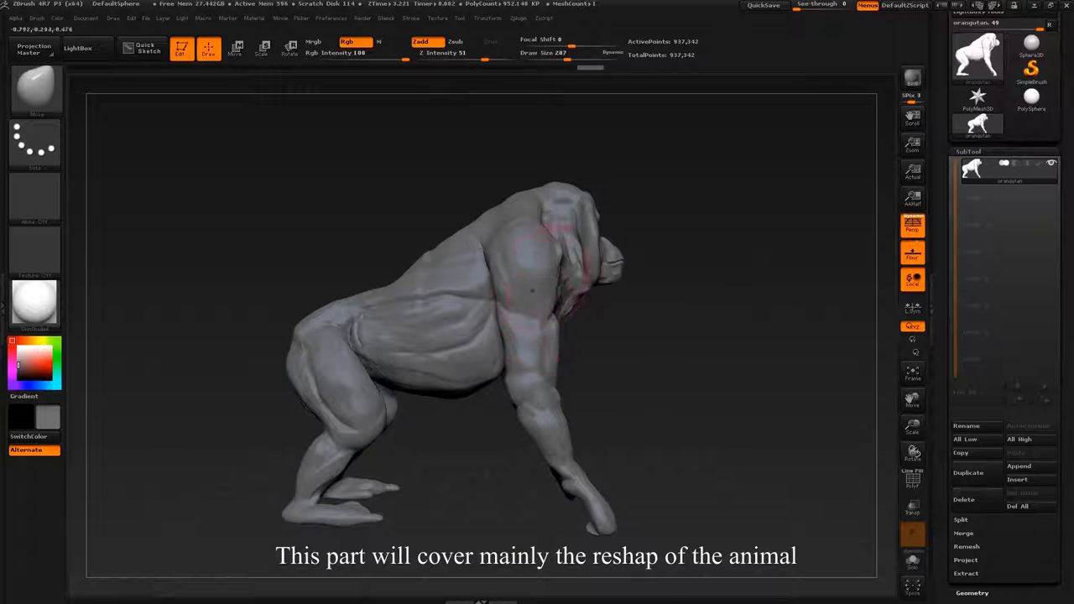
Work the shoulder from a side view with the Move brush, first enlarged to 344, then shrunk
mouse_move(532, 291)
left_mouse_down()
mouse_move(663, 235)
mouse_move(597, 224)
mouse_move(621, 192)
mouse_move(579, 359)
mouse_move(587, 362)
left_mouse_up()
key("s")
left_click_drag(721, 276, 722, 335)
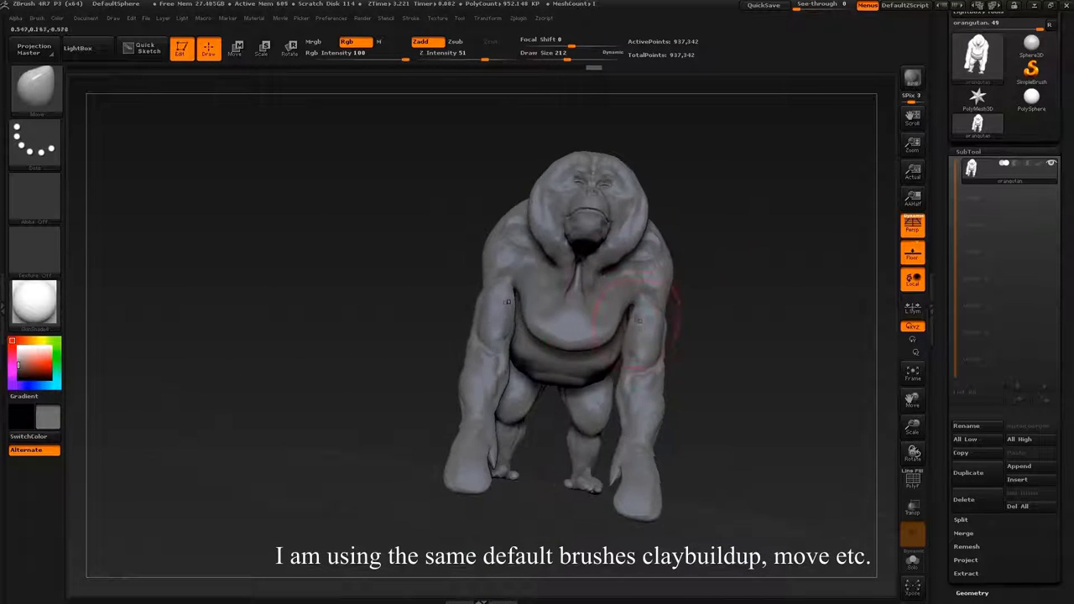
left_click_drag(663, 361, 530, 275)
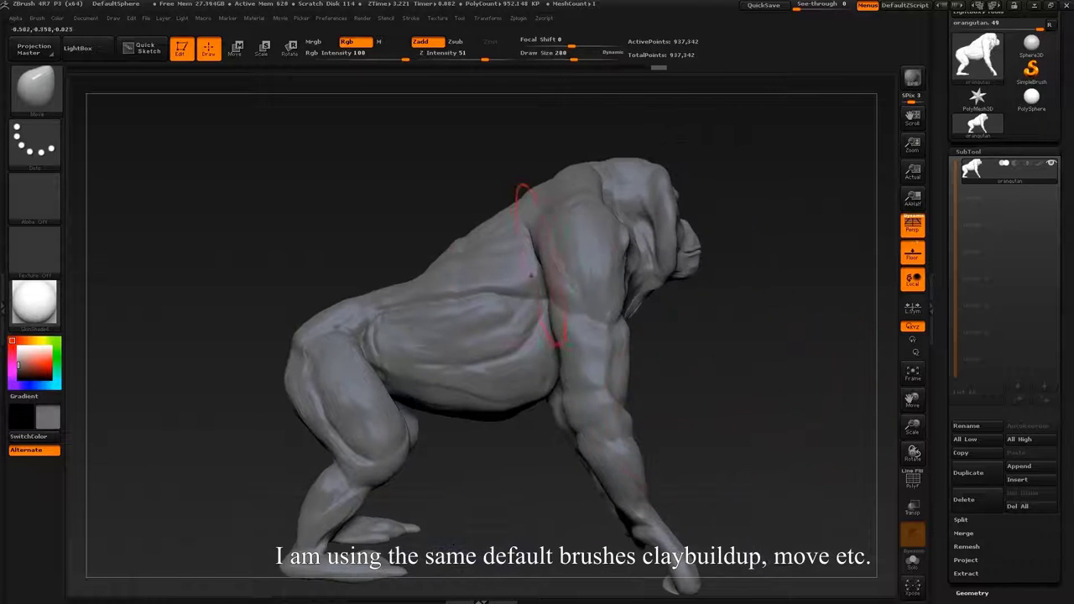
key("bracketleft")
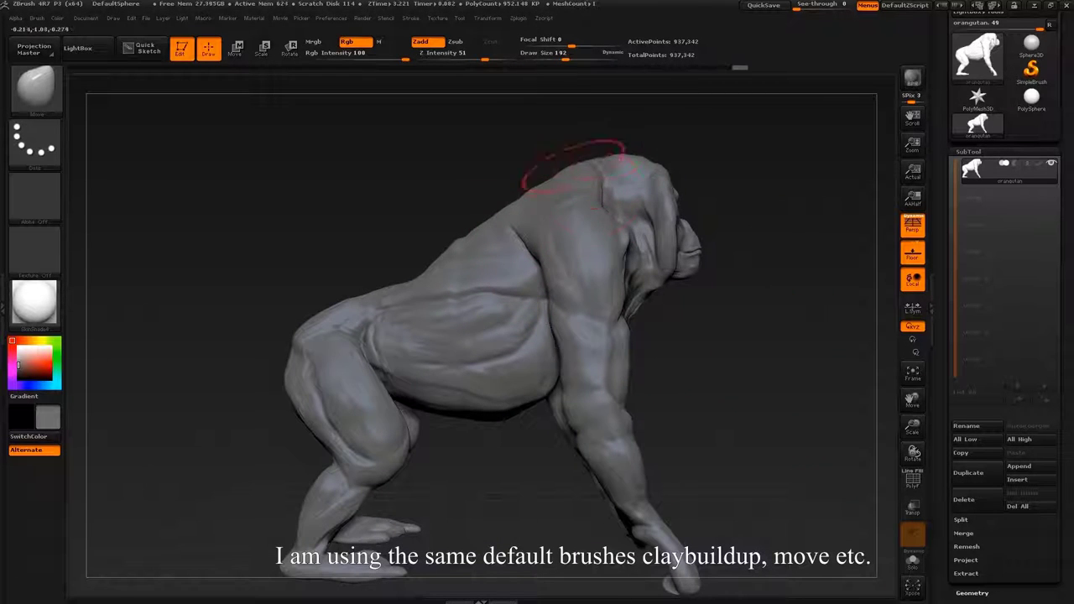
From below, push the front lower leg and foot down and outward with the brush at 212
left_click_drag(573, 165, 436, 268)
mouse_move(504, 293)
left_mouse_down()
mouse_move(539, 384)
mouse_move(470, 249)
left_mouse_up()
mouse_move(544, 299)
left_mouse_down()
mouse_move(456, 419)
mouse_move(467, 296)
mouse_move(520, 352)
mouse_move(654, 408)
left_mouse_up()
key("s")
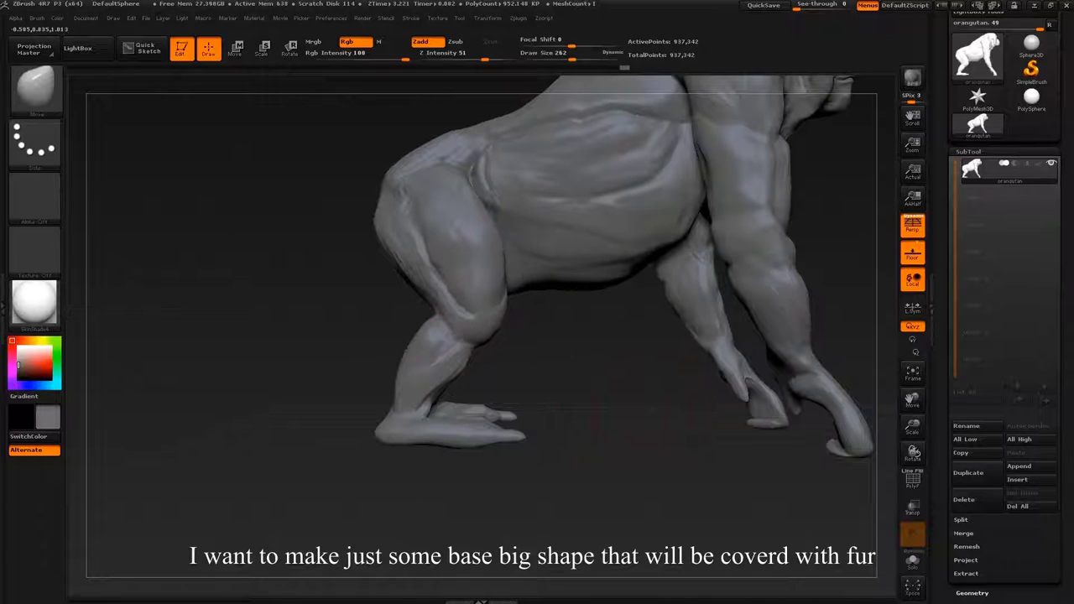
key("s")
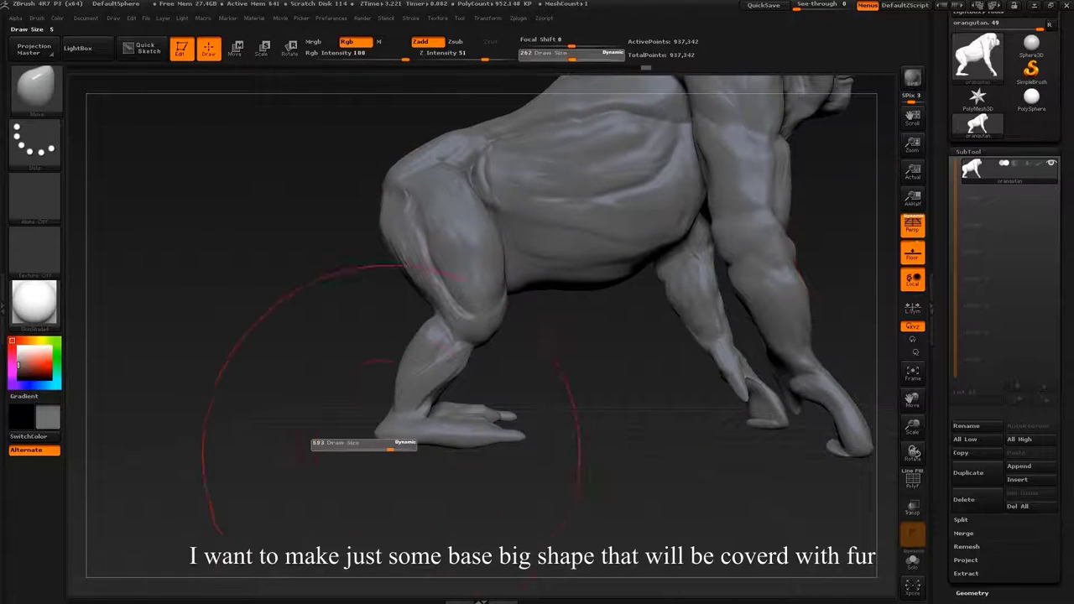
left_click_drag(365, 443, 353, 443)
left_click_drag(454, 302, 442, 344)
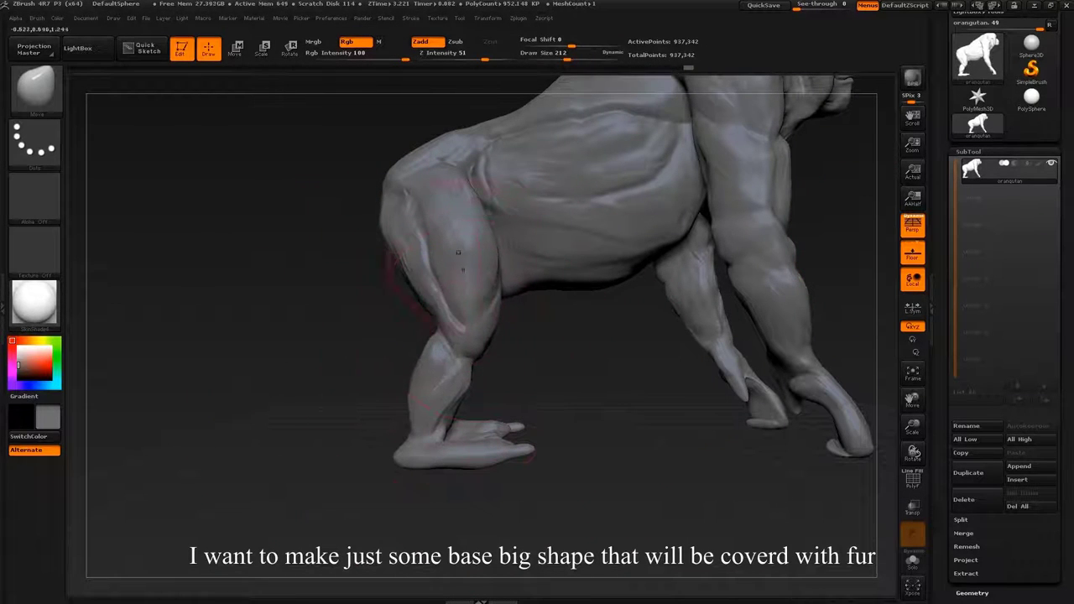
Mask the forearm and Transpose-rotate it along an elbow-to-hand line, brush set to 379
key("s")
left_click_drag(458, 251, 503, 252)
left_click_drag(361, 265, 562, 431)
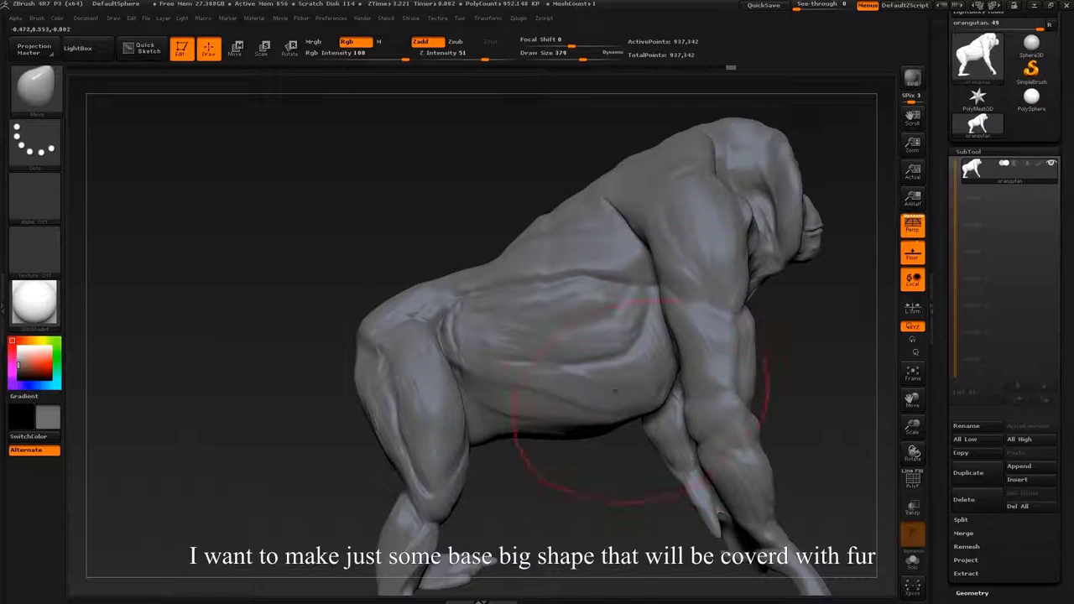
mouse_move(614, 391)
left_mouse_down()
mouse_move(592, 332)
mouse_move(839, 360)
left_mouse_up()
key("r")
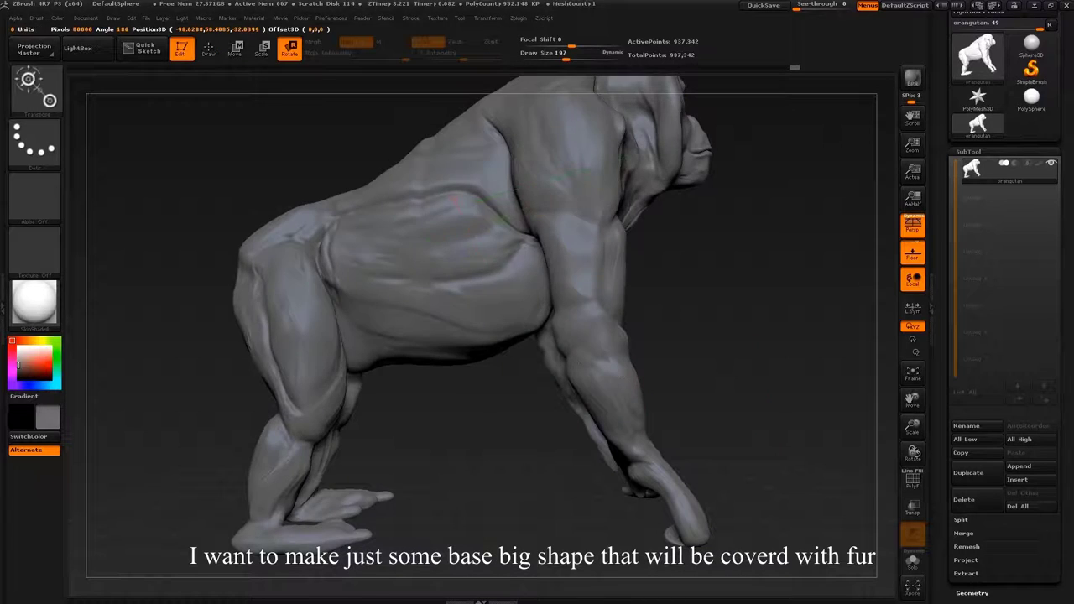
mouse_move(614, 352)
left_mouse_down("ctrl")
mouse_move(688, 535)
mouse_move(638, 537)
left_mouse_up("ctrl")
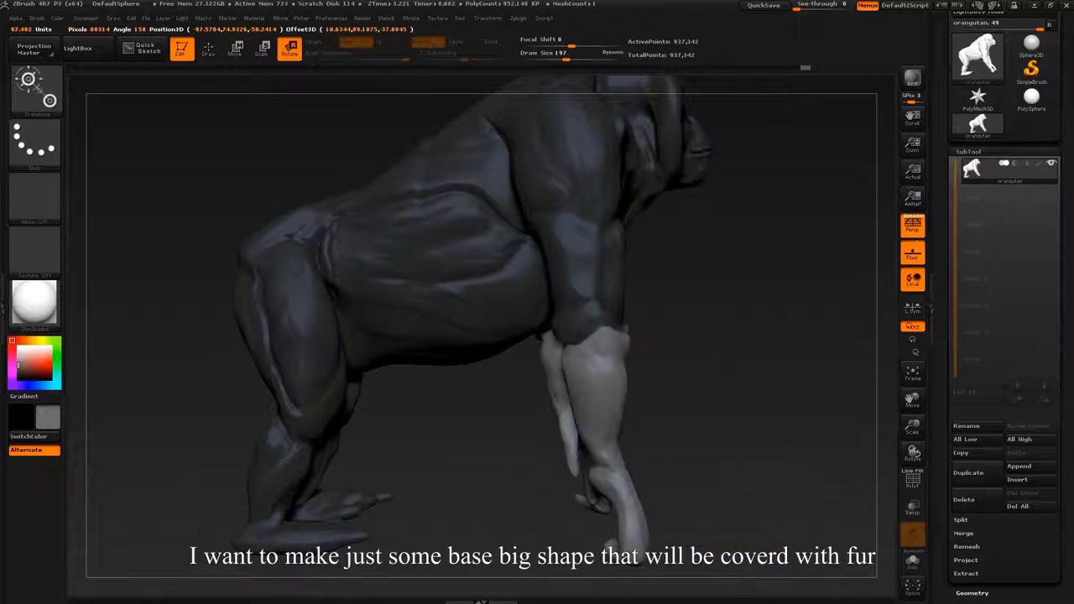
key("q")
Clear the mask from the whole model and resize the brush to 217 for the torso and back
key("s")
left_click_drag(650, 465, 579, 353)
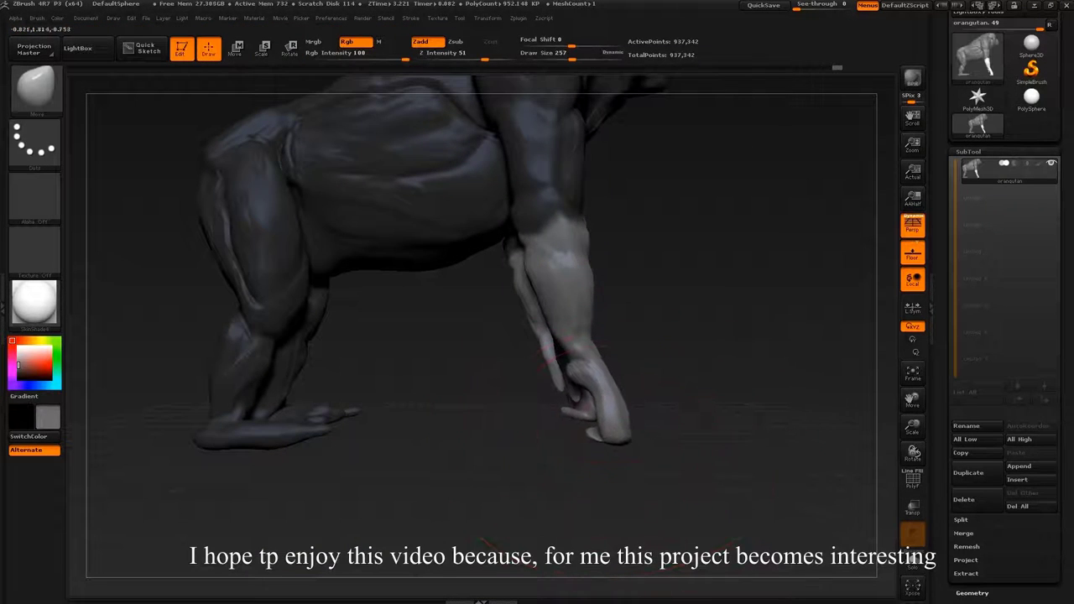
mouse_move(628, 409)
left_mouse_down("alt")
mouse_move(755, 503)
mouse_move(587, 378)
mouse_move(495, 354)
mouse_move(537, 251)
left_mouse_up("alt")
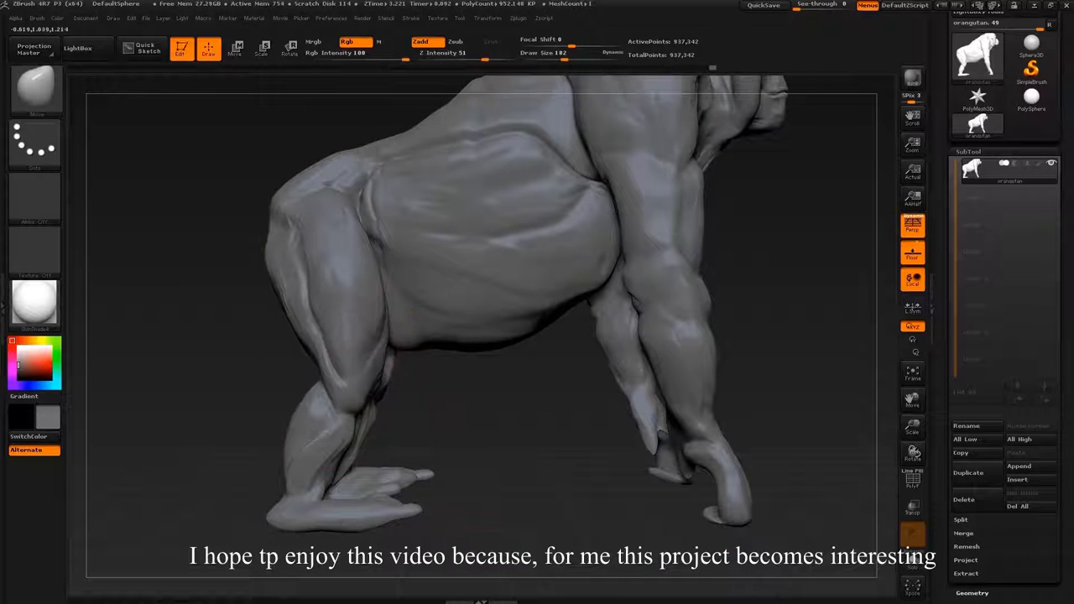
mouse_move(353, 369)
left_mouse_down("alt")
mouse_move(910, 373)
mouse_move(514, 390)
left_mouse_up("alt")
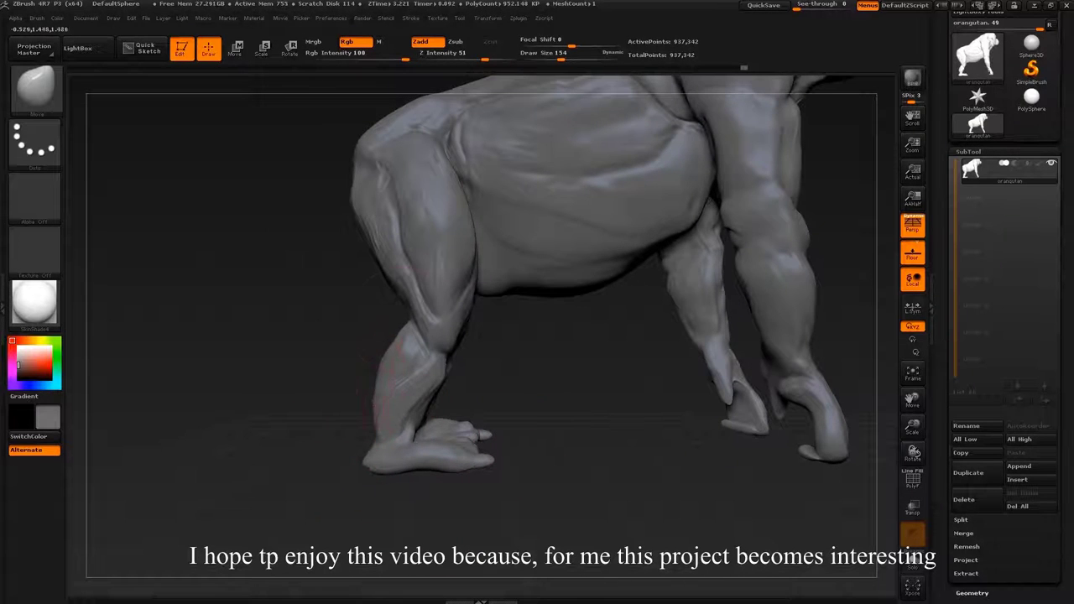
mouse_move(377, 378)
left_mouse_down()
mouse_move(361, 382)
mouse_move(336, 361)
mouse_move(372, 312)
mouse_move(352, 294)
mouse_move(369, 352)
mouse_move(703, 369)
left_mouse_up()
key("s")
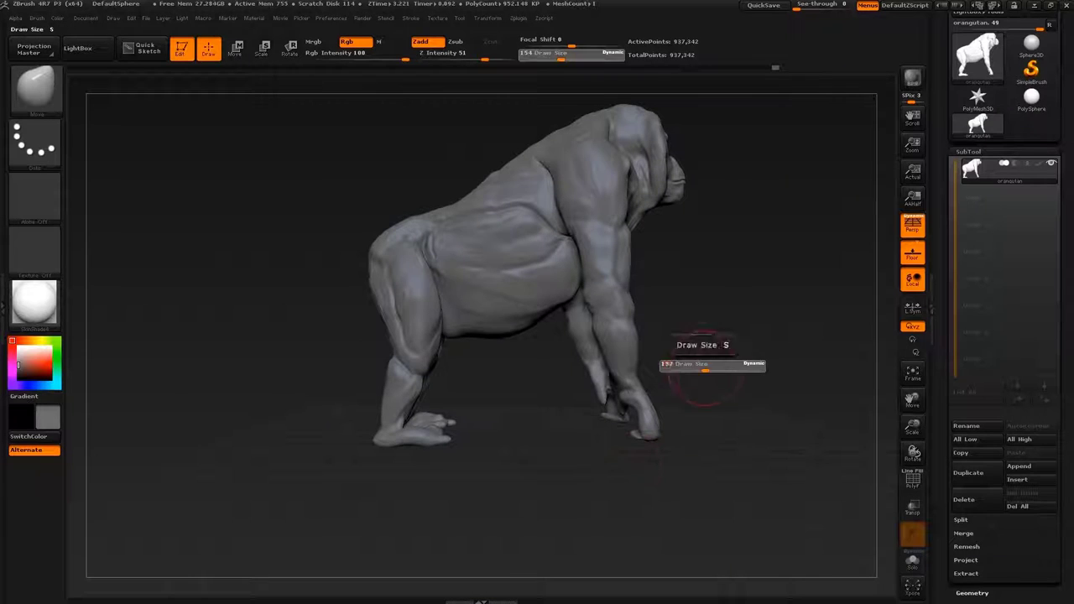
key("s")
mouse_move(695, 408)
left_mouse_down()
mouse_move(755, 394)
mouse_move(434, 403)
left_mouse_up()
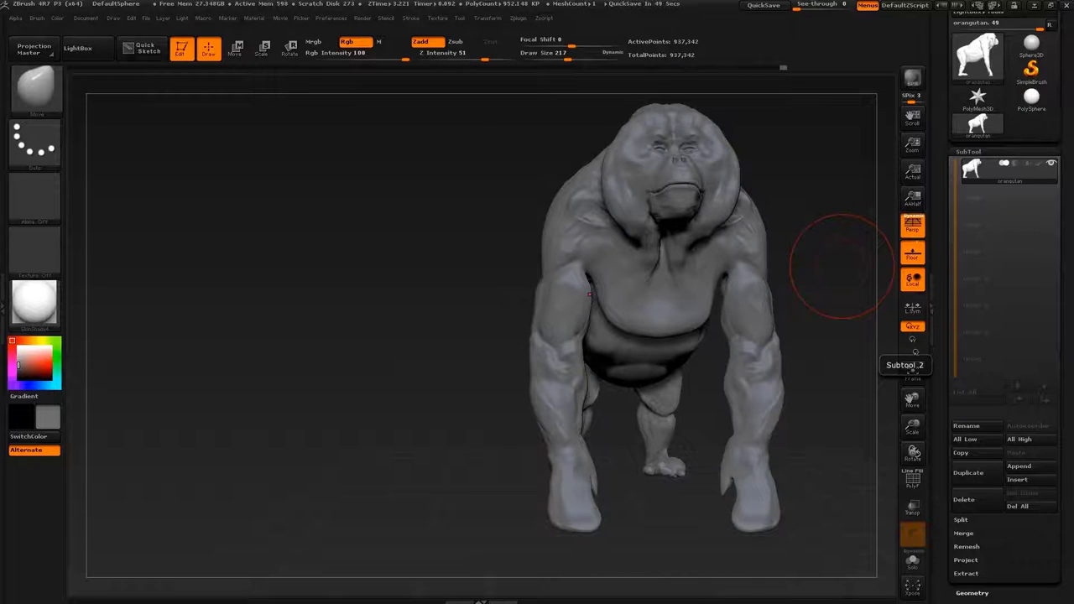
Reduce the brush to 167 to refine the torso and hind legs, then frame the whole orangutan
mouse_move(841, 267)
left_mouse_down()
mouse_move(549, 504)
mouse_move(423, 223)
left_mouse_up()
key("s")
left_click(537, 513)
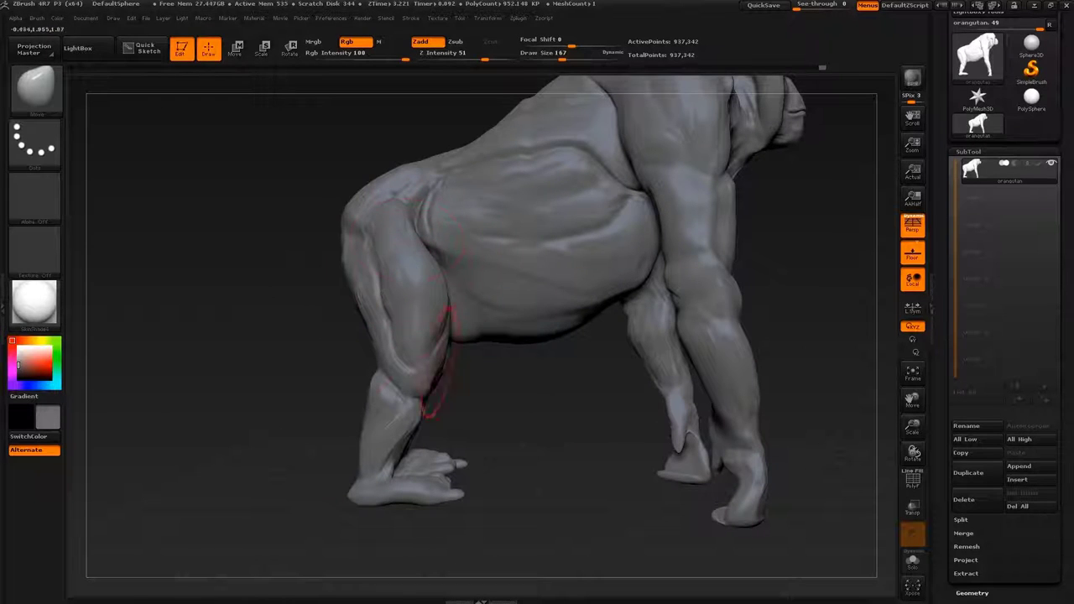
left_click_drag(424, 282, 555, 350, "alt")
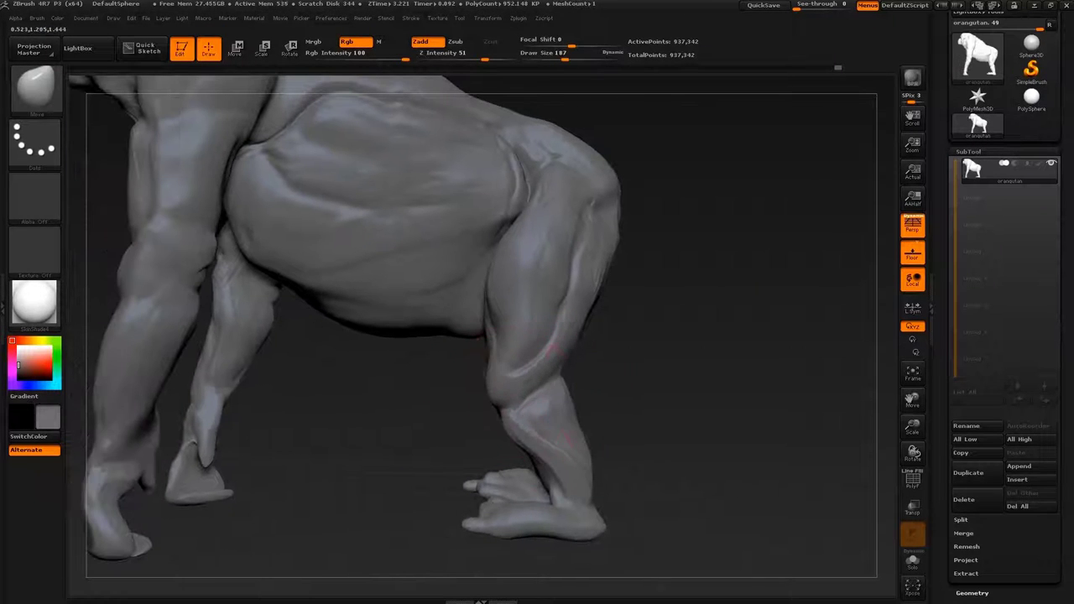
key("f")
mouse_move(537, 520)
left_mouse_down()
mouse_move(587, 419)
mouse_move(788, 369)
left_mouse_up()
Duplicate the orangutan subtool and ZRemesh the copy
left_click(969, 472)
left_click(971, 592)
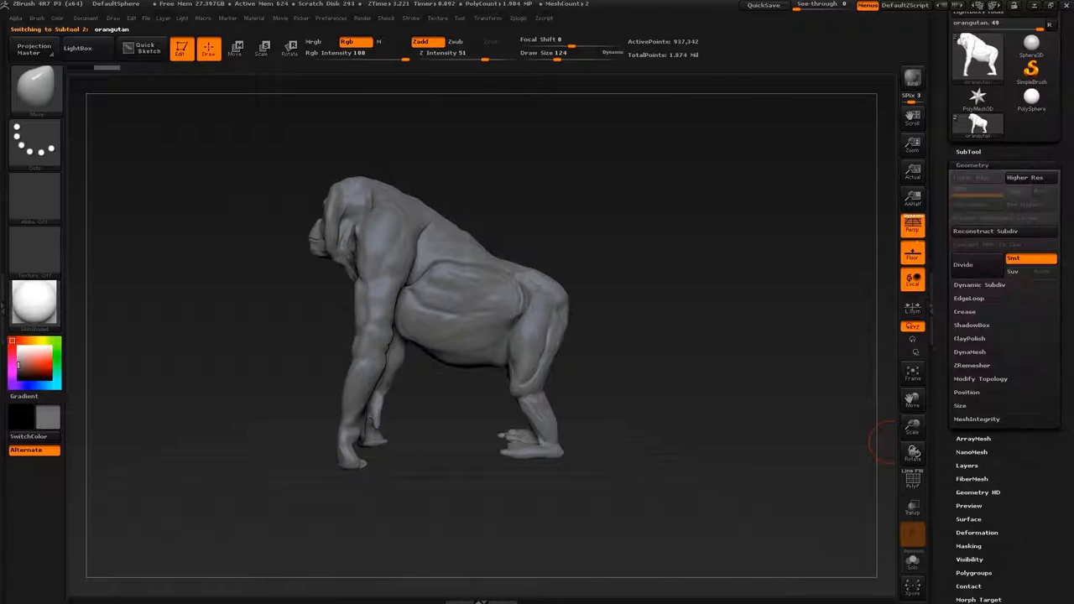
left_click(971, 365)
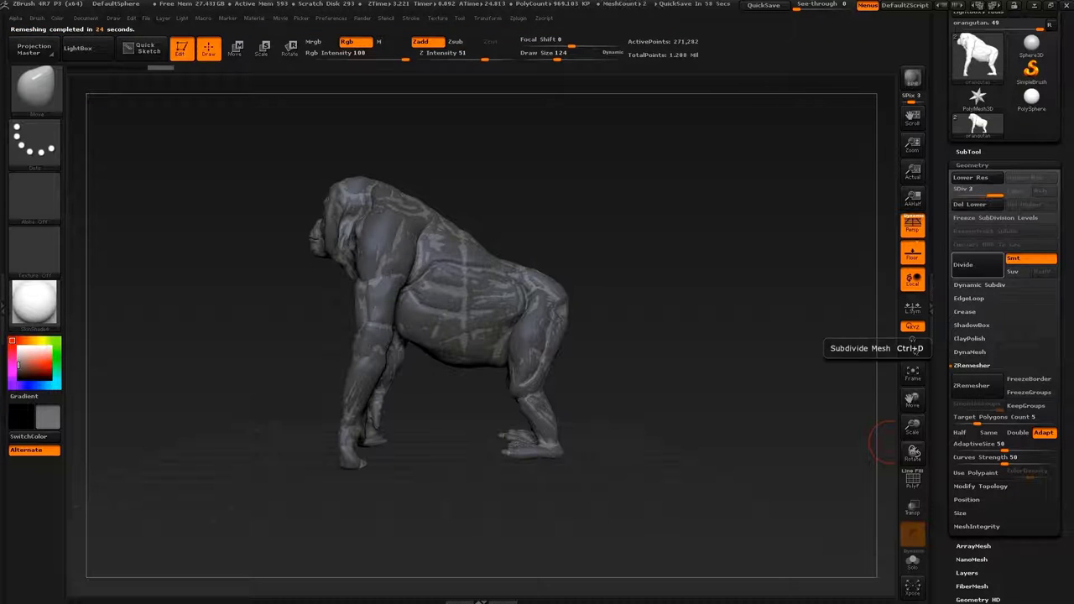
Run ProjectAll to transfer the original sculpt's detail onto the remeshed copy
left_click(968, 151)
left_click(965, 430)
left_click(969, 456)
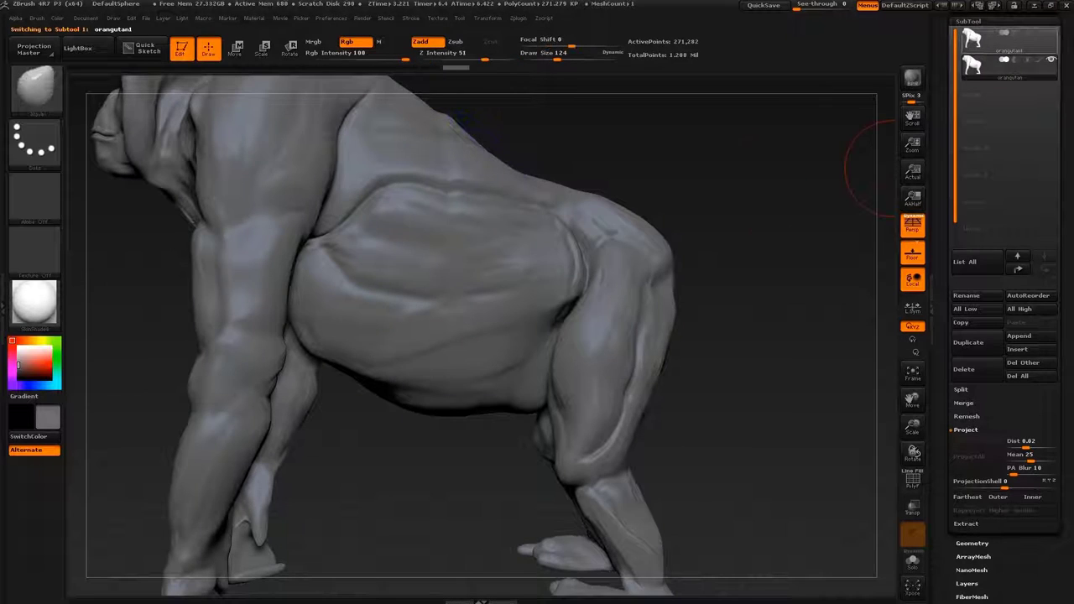
Delete the orangutan1 subtool, confirm the warning, and enlarge the brush to 207
left_click(963, 369)
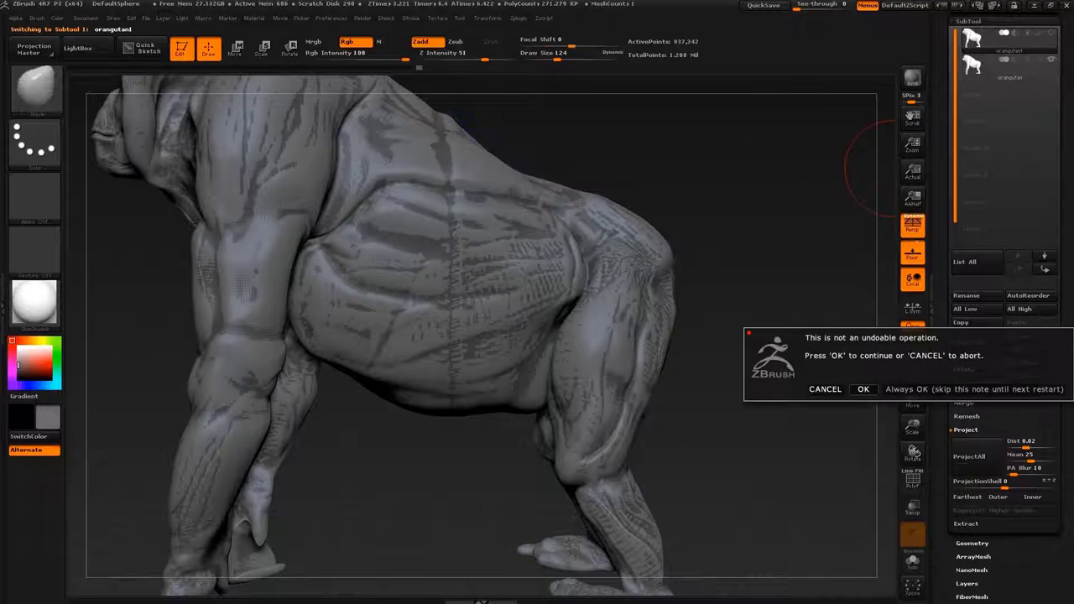
left_click(856, 388)
left_click_drag(714, 352, 767, 335)
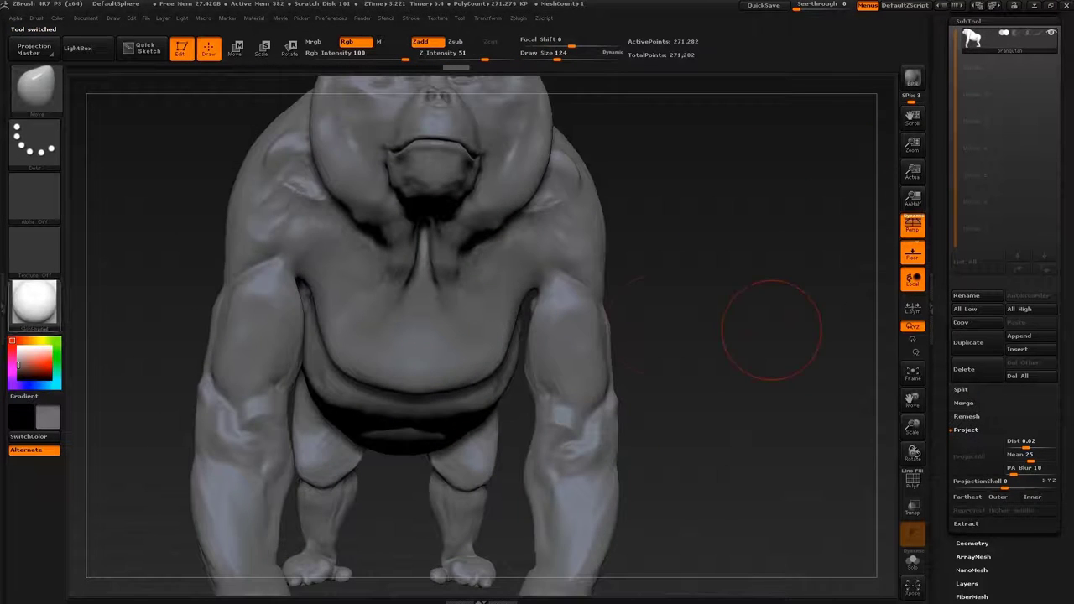
key("s")
left_click_drag(599, 328, 643, 328)
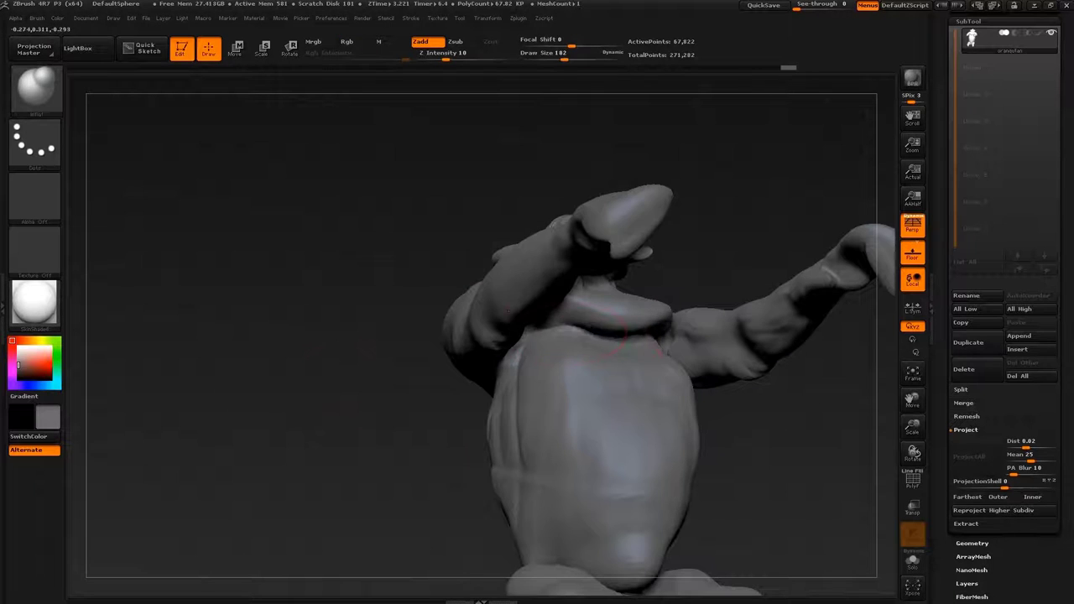
Sculpt the shoulders and head with Move and Standard brushes at size 54, subdividing to SDiv 4
left_click_drag(678, 327, 457, 252)
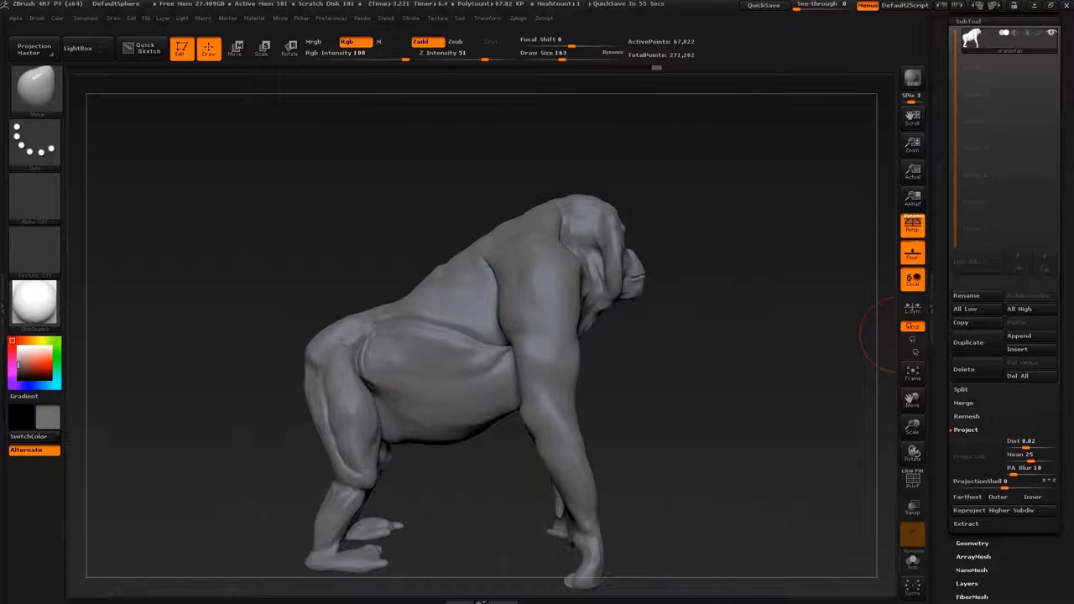
left_click_drag(893, 336, 684, 240)
key("b")
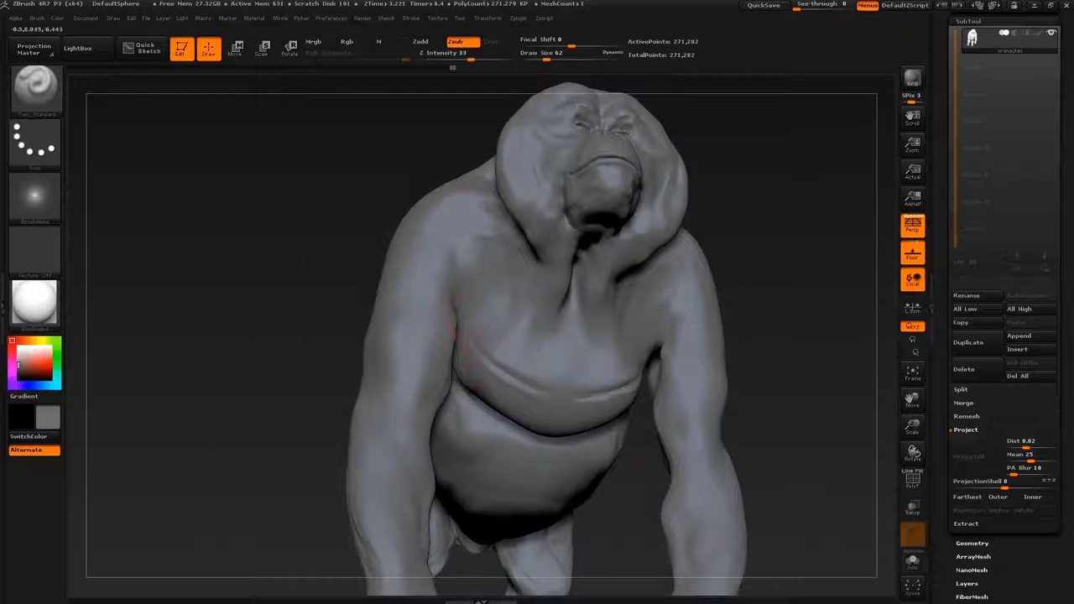
key("b")
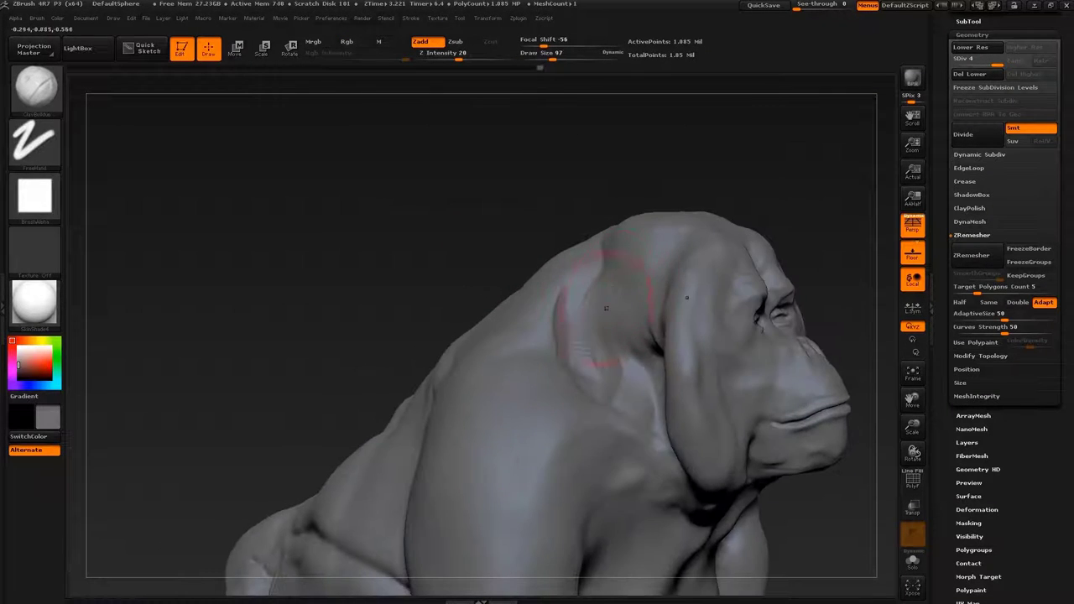
Carve and build the shoulder and arm forms with Inflate, Dam_Standard and ClayBuildup brushes
key("b")
left_click(388, 283)
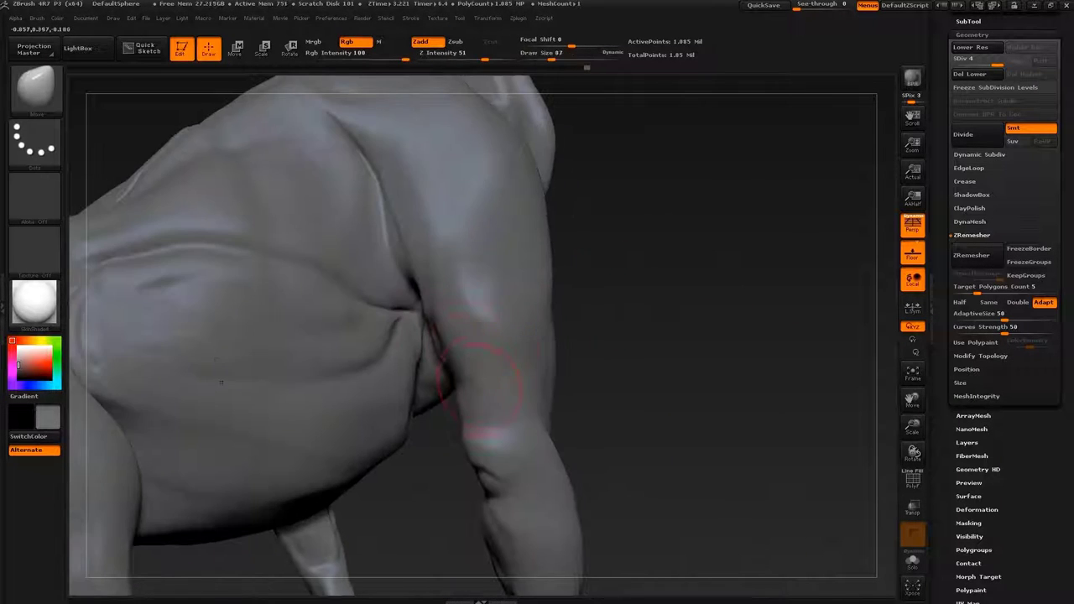
key("b")
key("d")
key("s")
key("b")
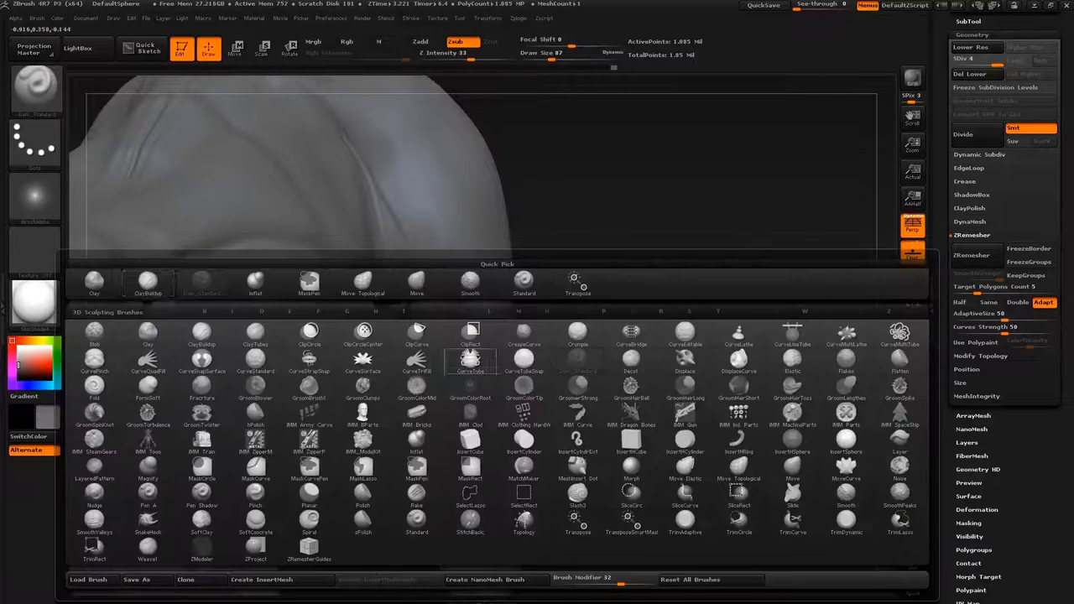
key("c")
key("b")
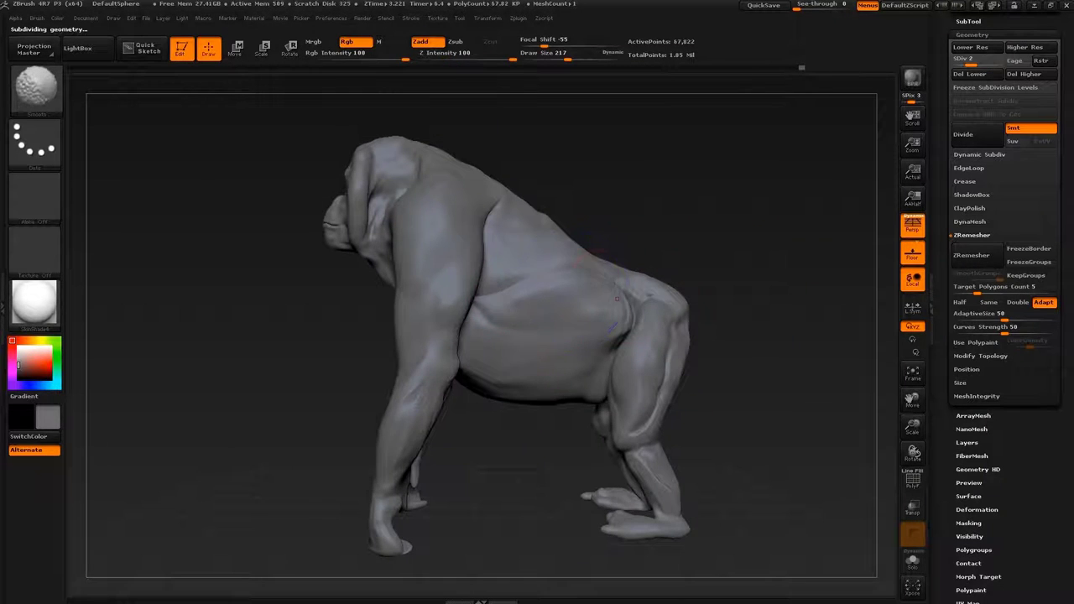
Reshape the arms, legs and belly with Move, Smooth and low-intensity Inflate brushes
mouse_move(563, 272)
left_mouse_down()
mouse_move(554, 260)
mouse_move(631, 251)
left_mouse_up()
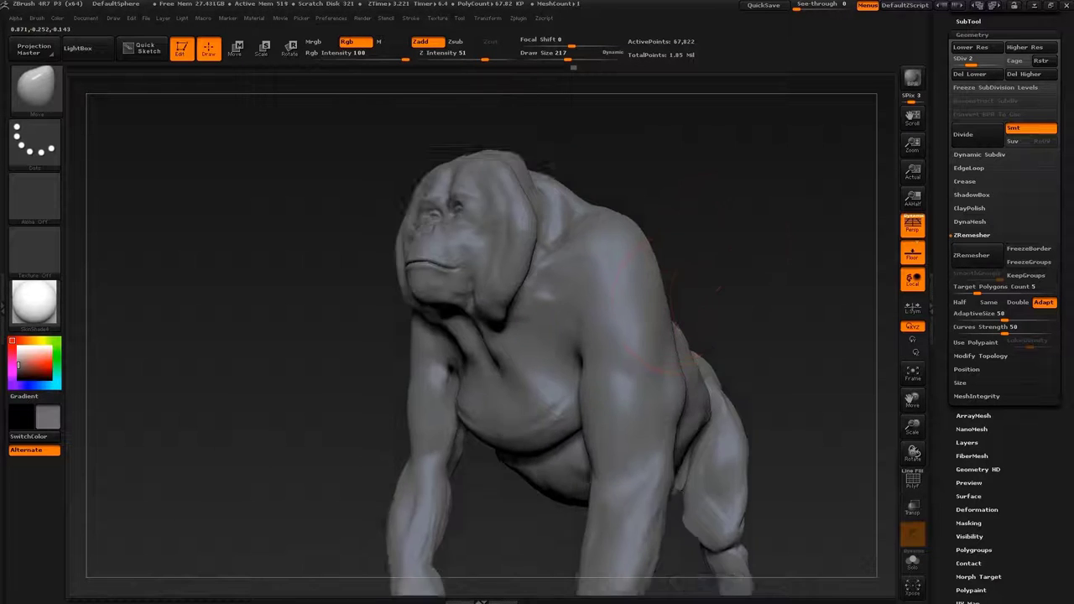
left_click_drag(631, 176, 636, 246)
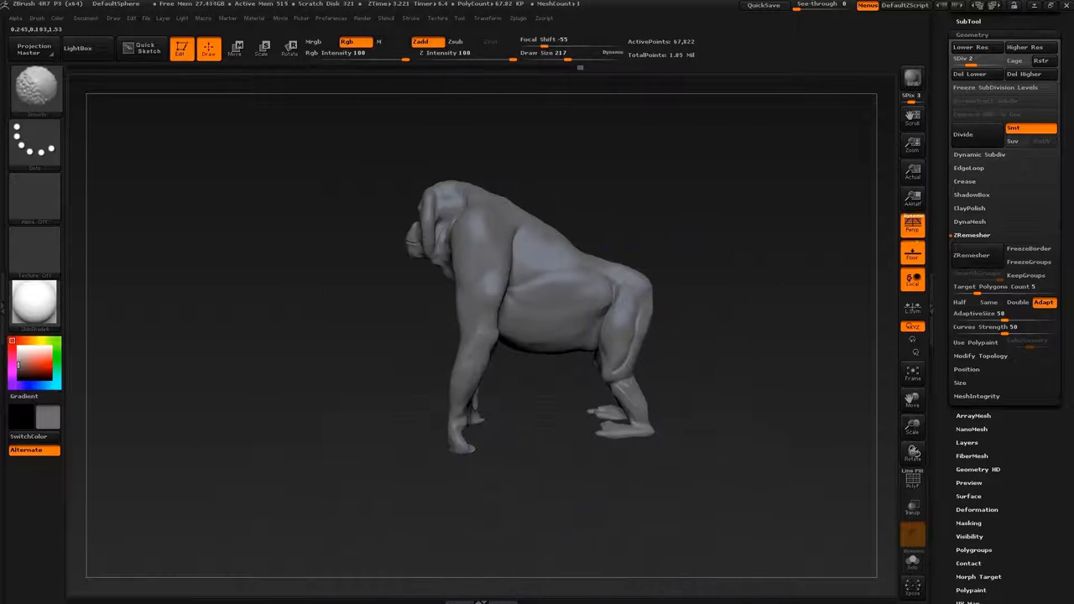
mouse_move(722, 251)
left_mouse_down()
mouse_move(738, 277)
mouse_move(561, 242)
left_mouse_up()
left_click_drag(726, 252, 491, 356)
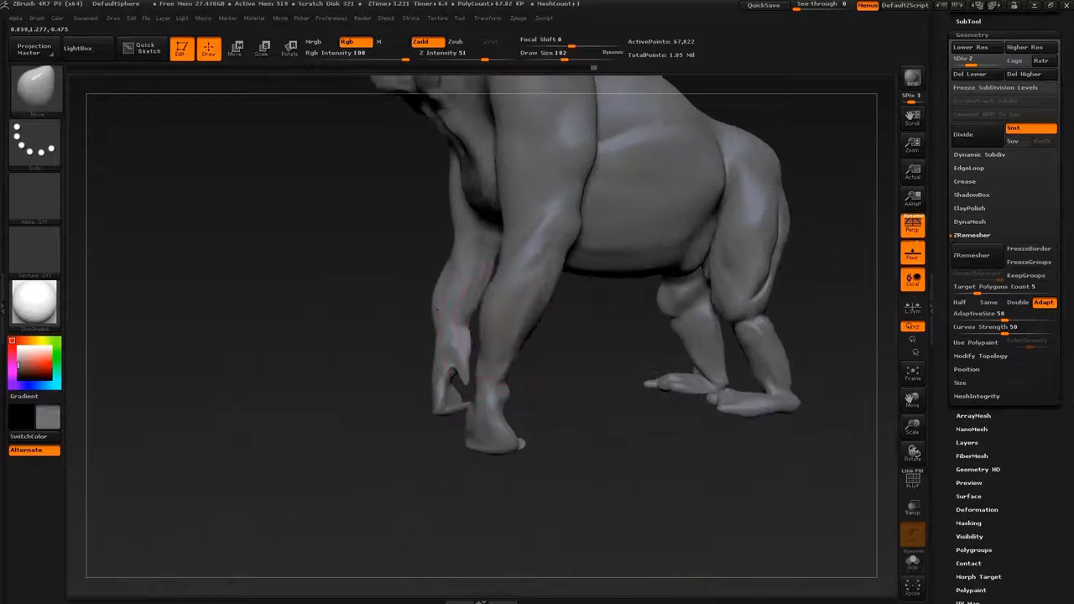
left_click_drag(476, 419, 709, 293)
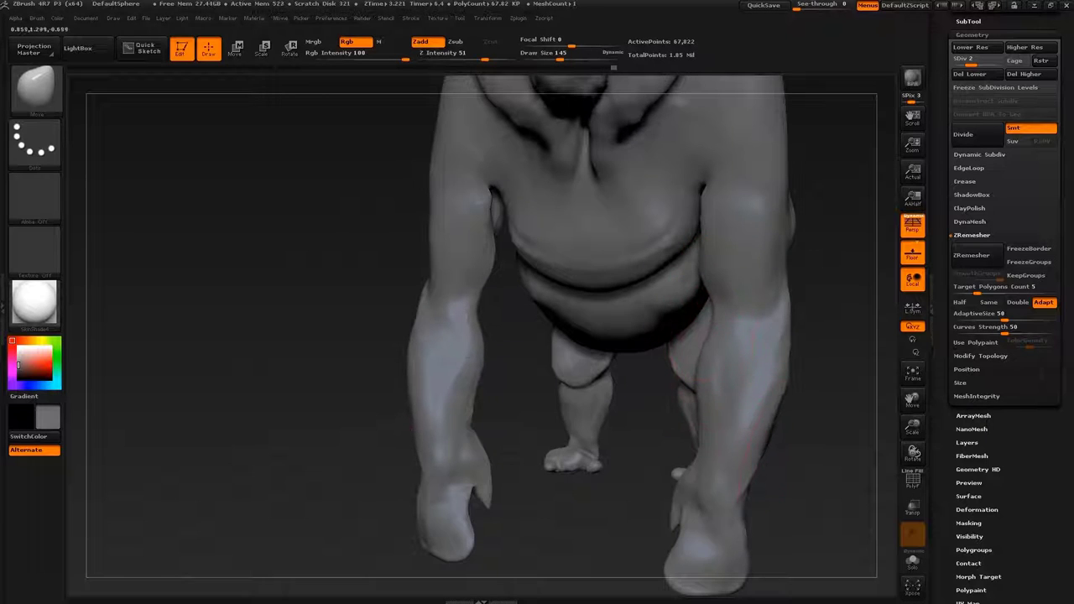
mouse_move(713, 369)
left_mouse_down()
mouse_move(494, 317)
mouse_move(470, 252)
left_mouse_up()
key("s")
key("shift")
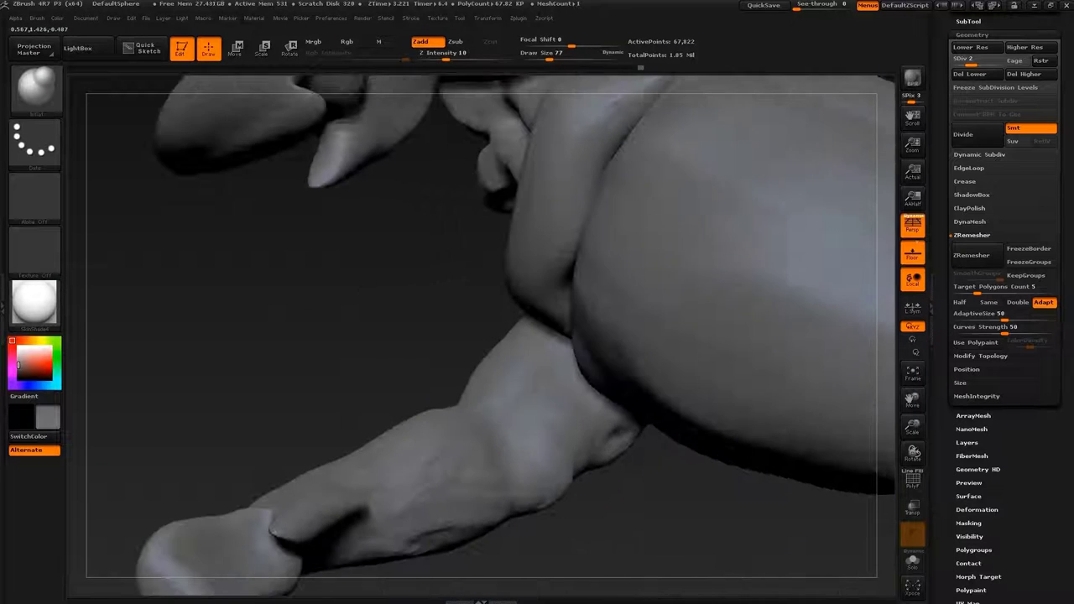
mouse_move(579, 436)
left_mouse_down()
mouse_move(558, 393)
mouse_move(620, 416)
left_mouse_up()
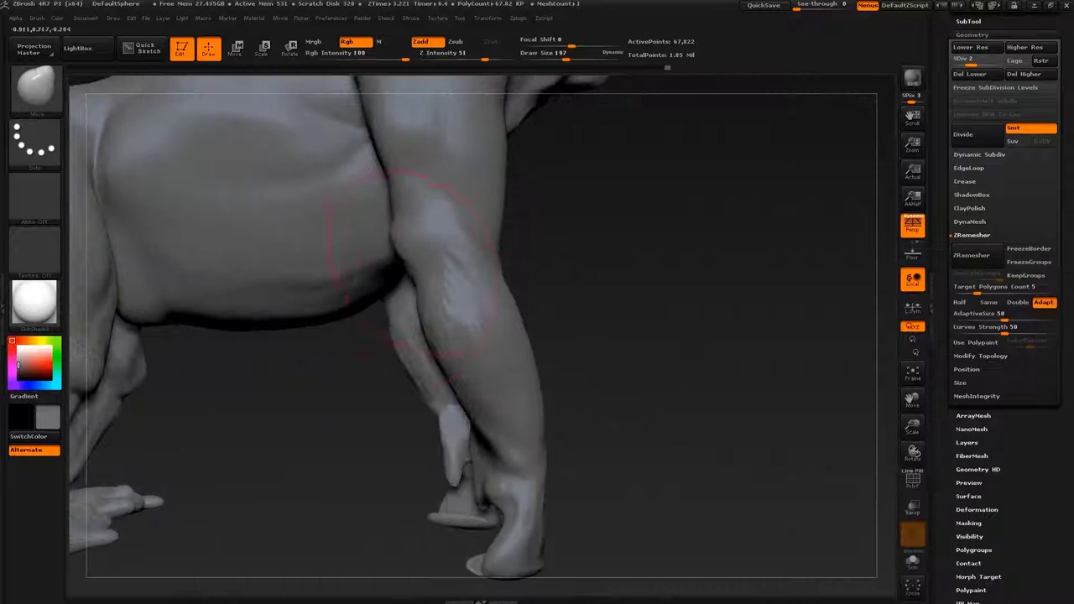
left_click_drag(512, 312, 472, 351)
key("f")
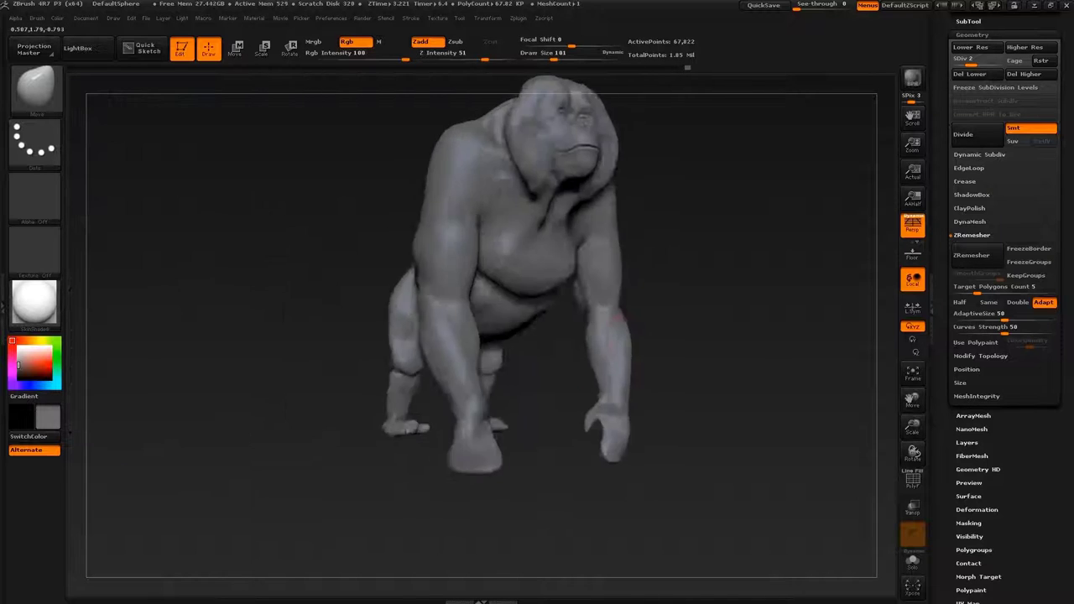
mouse_move(571, 453)
left_mouse_down()
mouse_move(738, 277)
mouse_move(743, 352)
mouse_move(623, 183)
mouse_move(616, 374)
left_mouse_up()
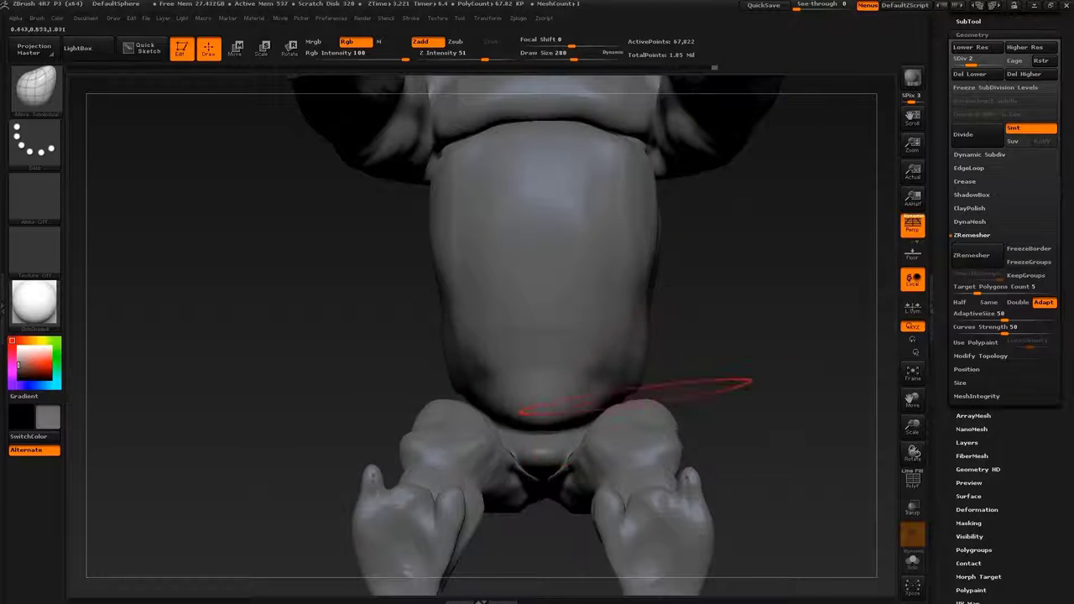
Step the mesh down to subdivision level 1 and adjust the brush size
key("shift+d")
left_click_drag(534, 506, 696, 444)
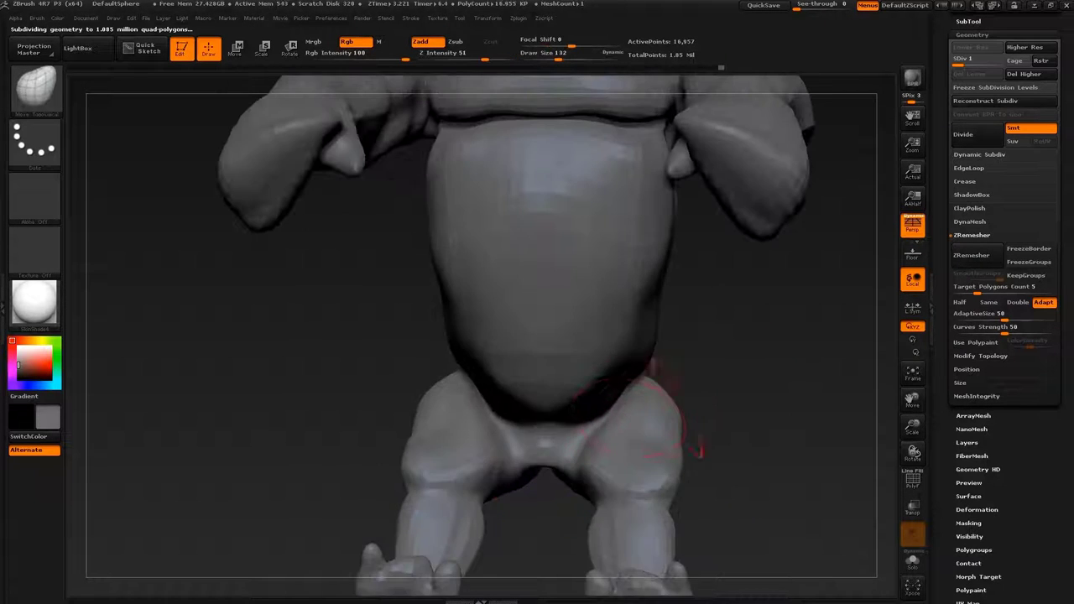
key("s")
left_click_drag(545, 444, 523, 395)
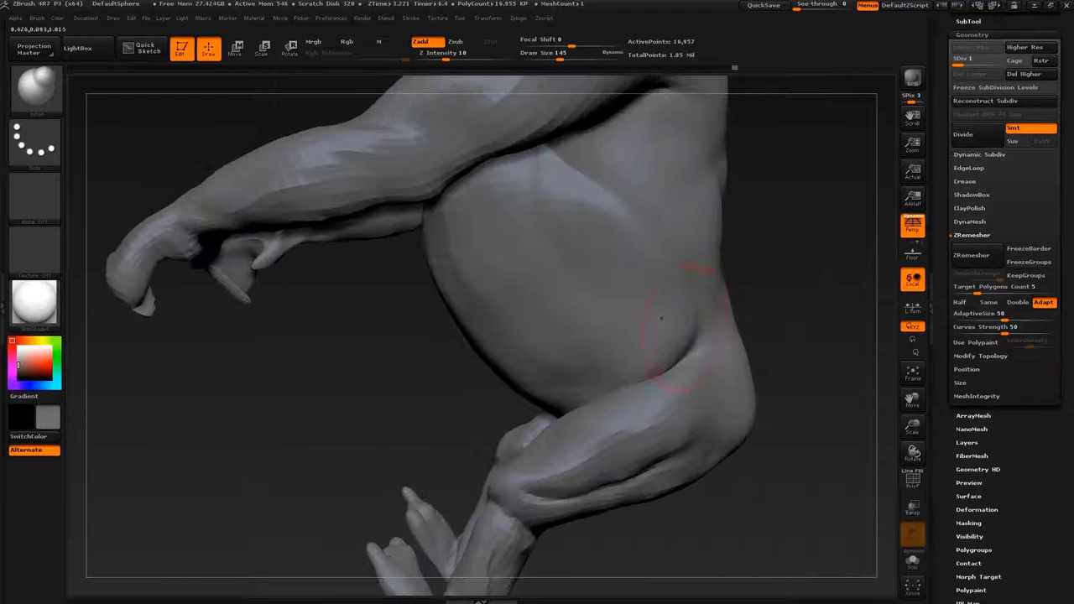
Select the Move brush, mask the body except the rear leg, and Transpose-move the leg
key("b")
key("m")
key("v")
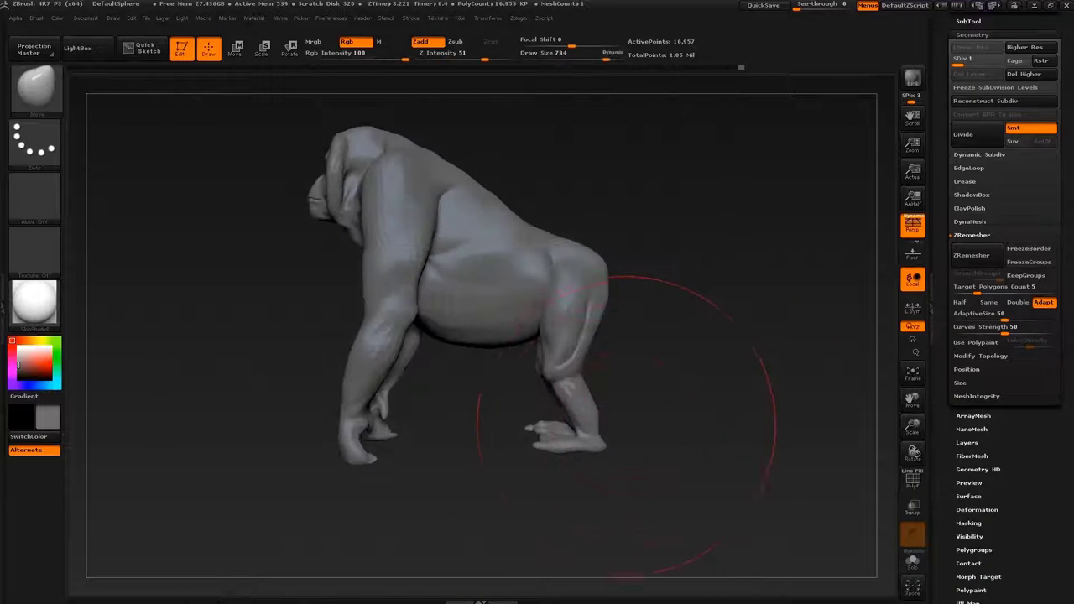
key("s")
key("w")
left_click_drag(587, 336, 582, 302, "ctrl")
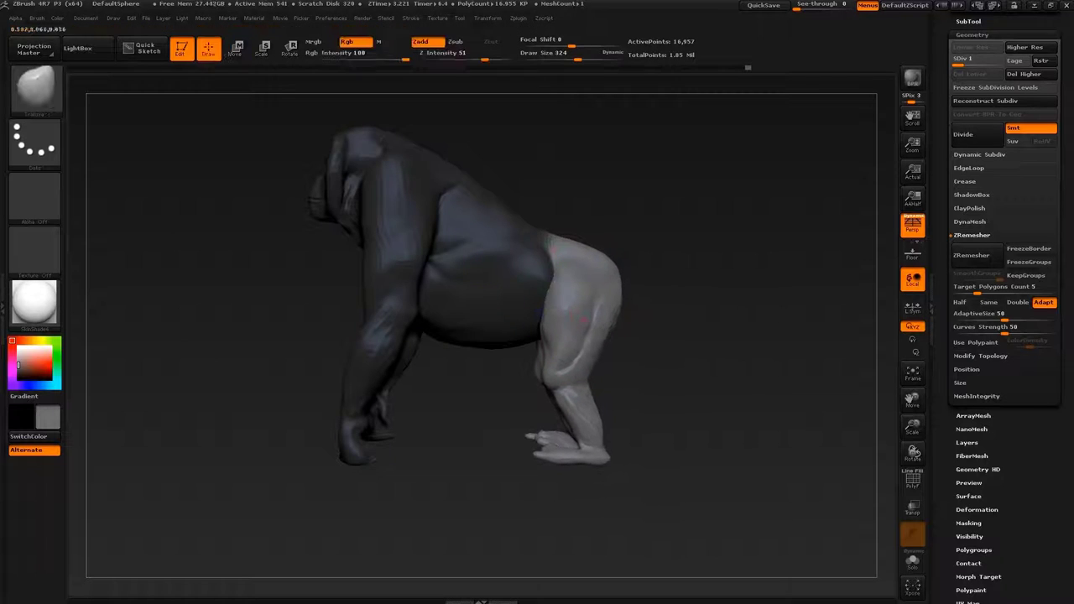
Inflate the rear foot with a resized brush, then clear the mask
key("shift")
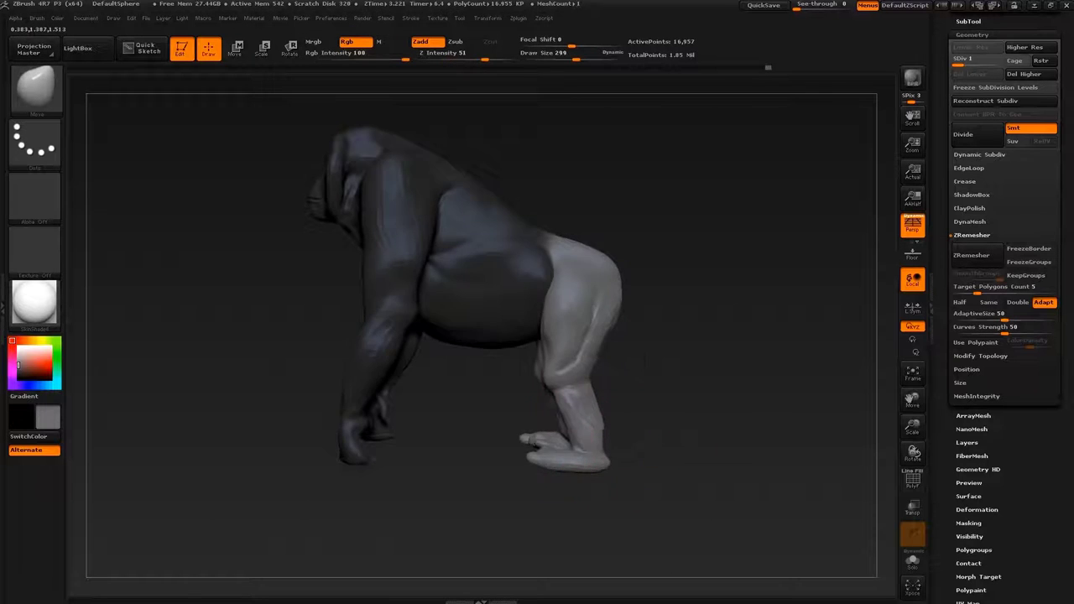
left_click_drag(654, 470, 568, 444)
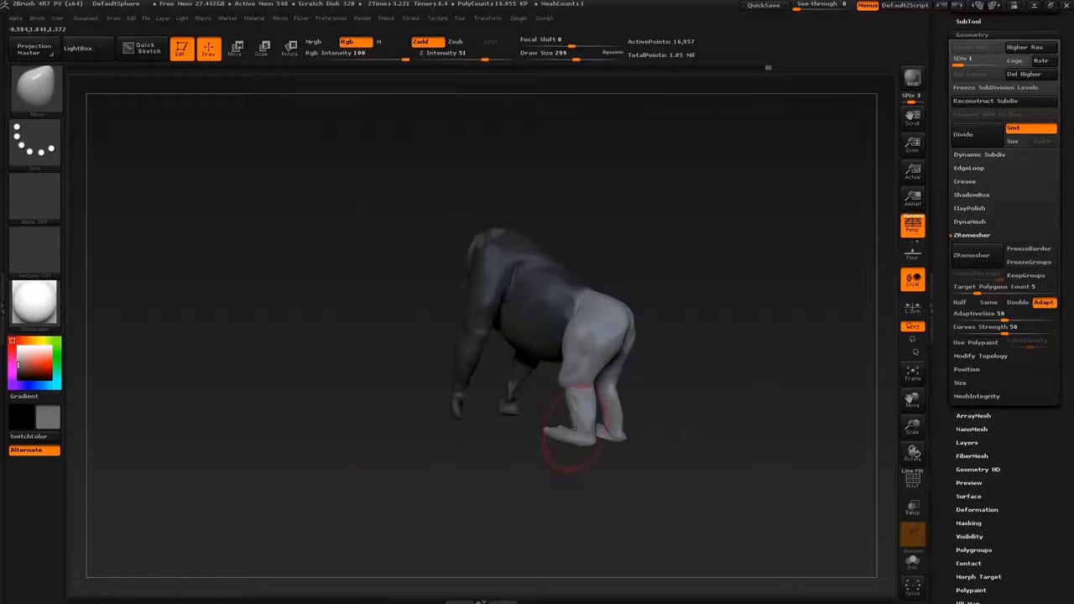
key("s")
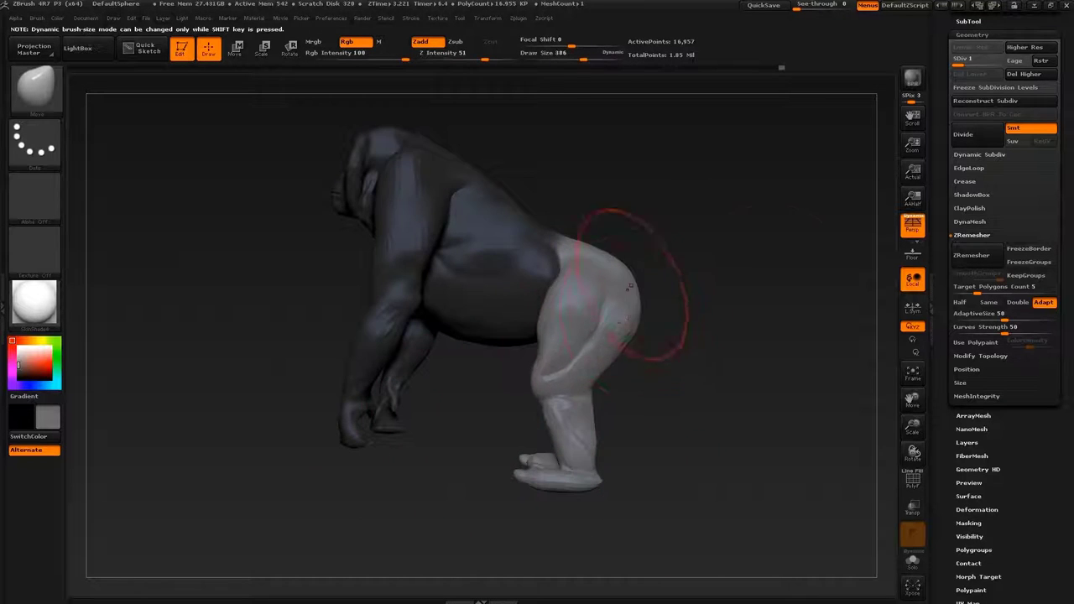
mouse_move(631, 286)
left_mouse_down()
mouse_move(599, 348)
mouse_move(558, 290)
left_mouse_up()
key("s")
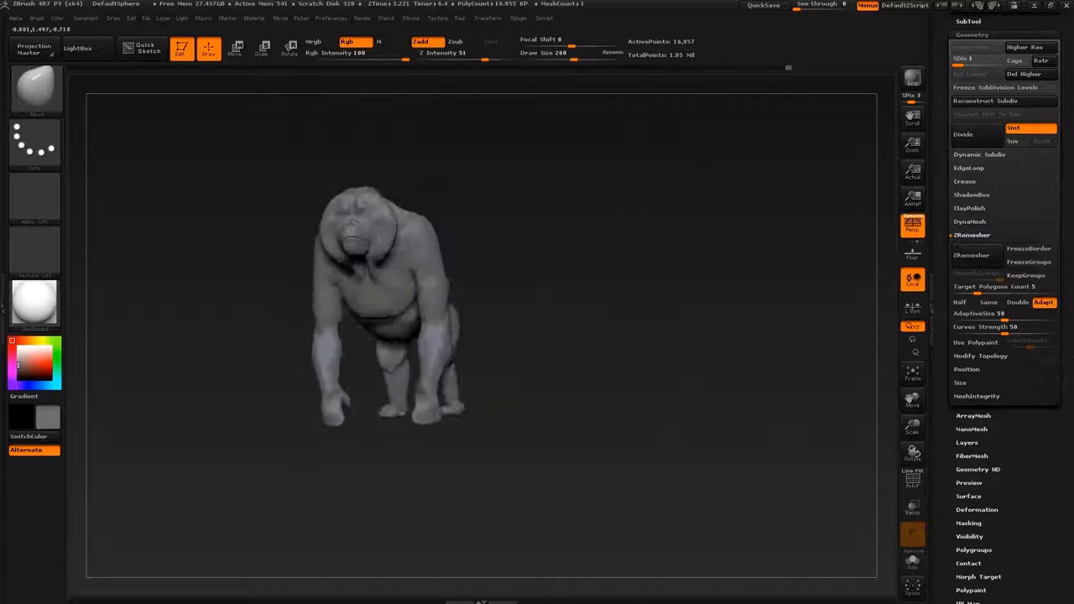
Reshape part of the back and shoulder with a Transpose Move action line
key("s")
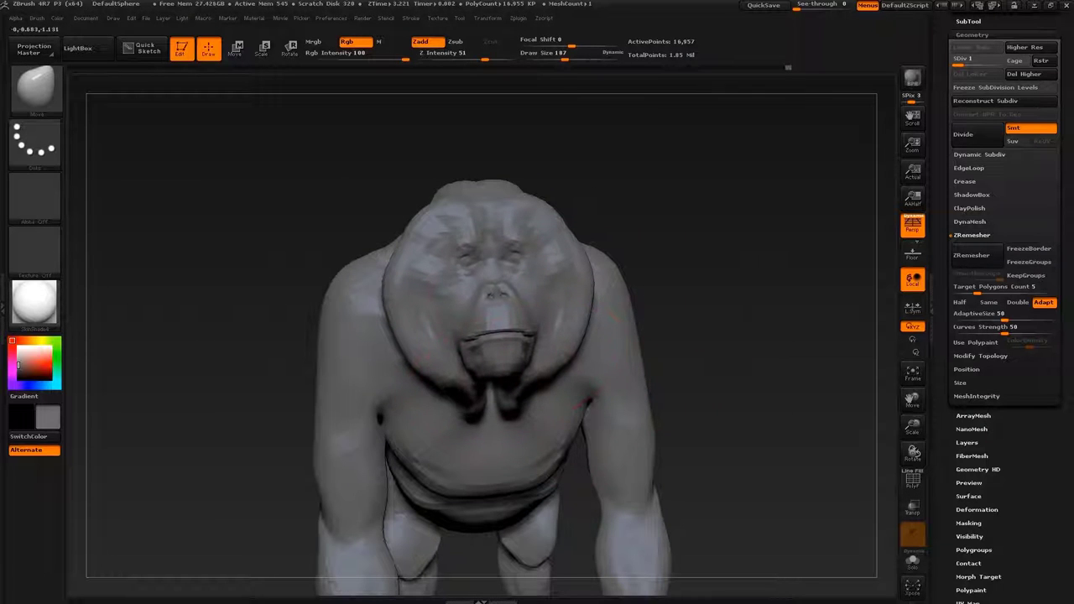
left_click_drag(518, 198, 517, 238)
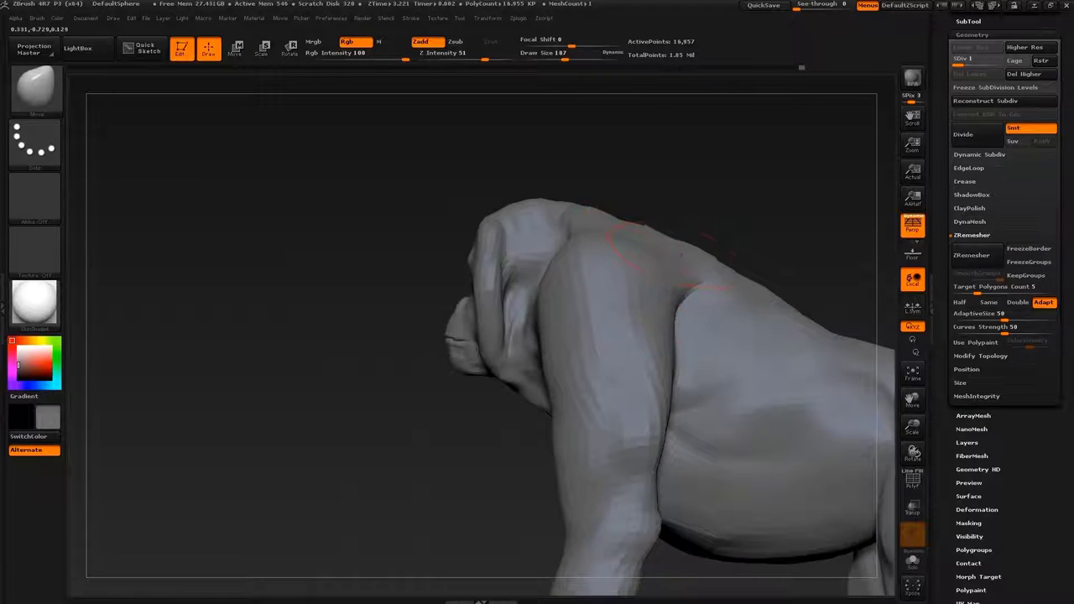
key("f")
mouse_move(662, 256)
left_mouse_down()
mouse_move(714, 285)
mouse_move(635, 311)
mouse_move(503, 319)
mouse_move(889, 267)
mouse_move(552, 304)
left_mouse_up()
key("s")
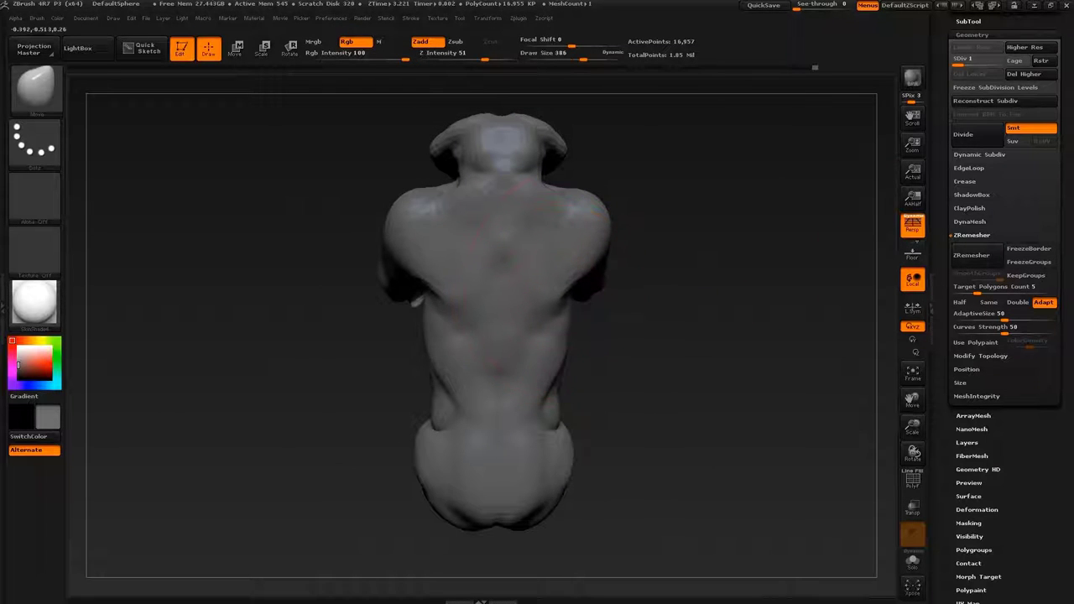
left_click_drag(618, 232, 625, 247)
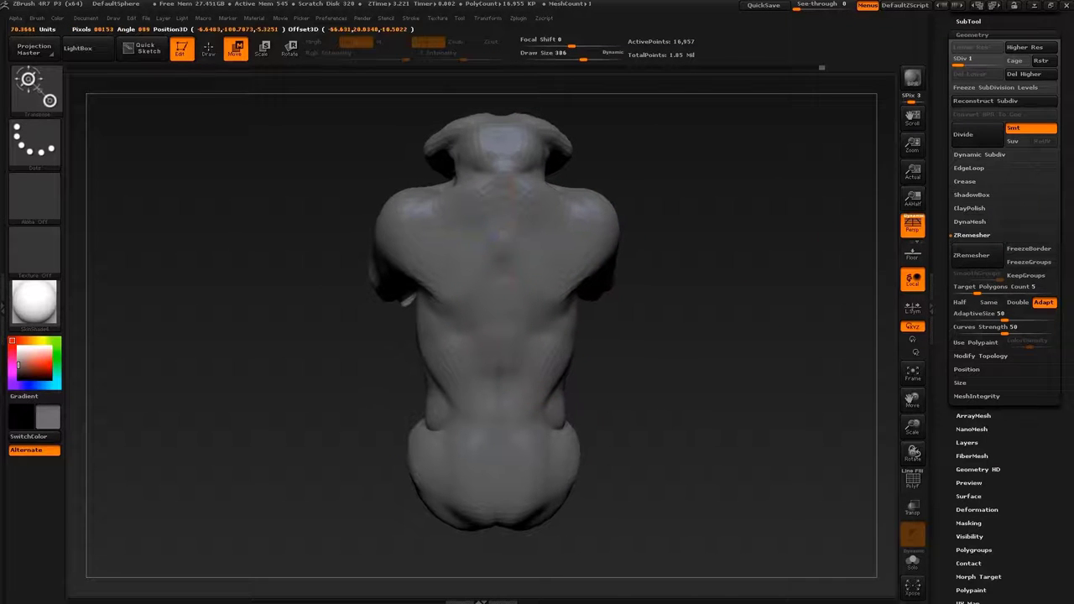
key("q")
Switch to the Inflate brush and build up the face and back
key("s")
left_click_drag(597, 285, 637, 276)
key("b")
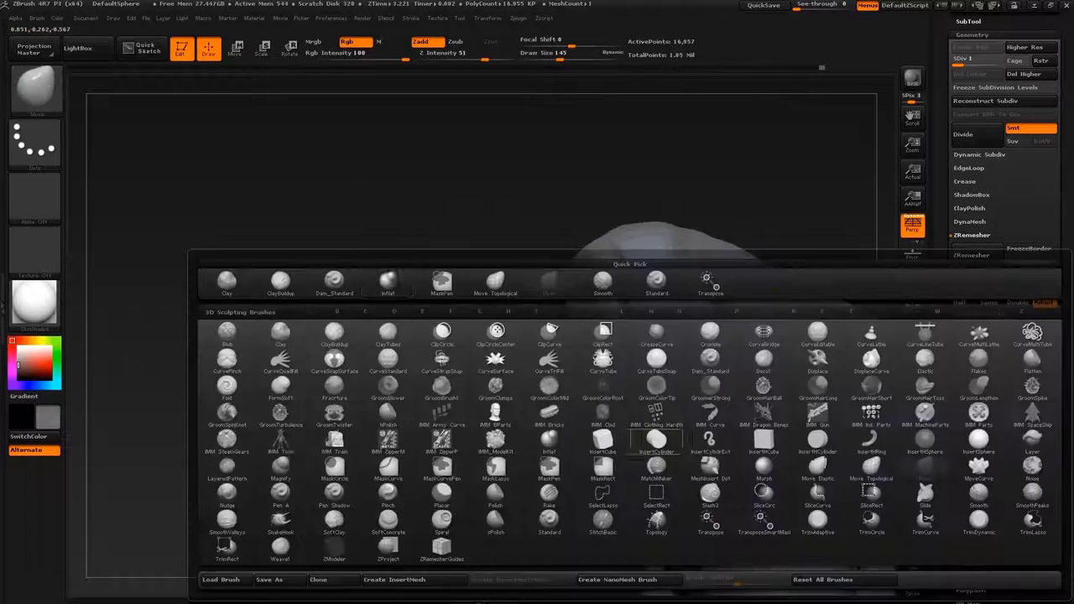
left_click(598, 283)
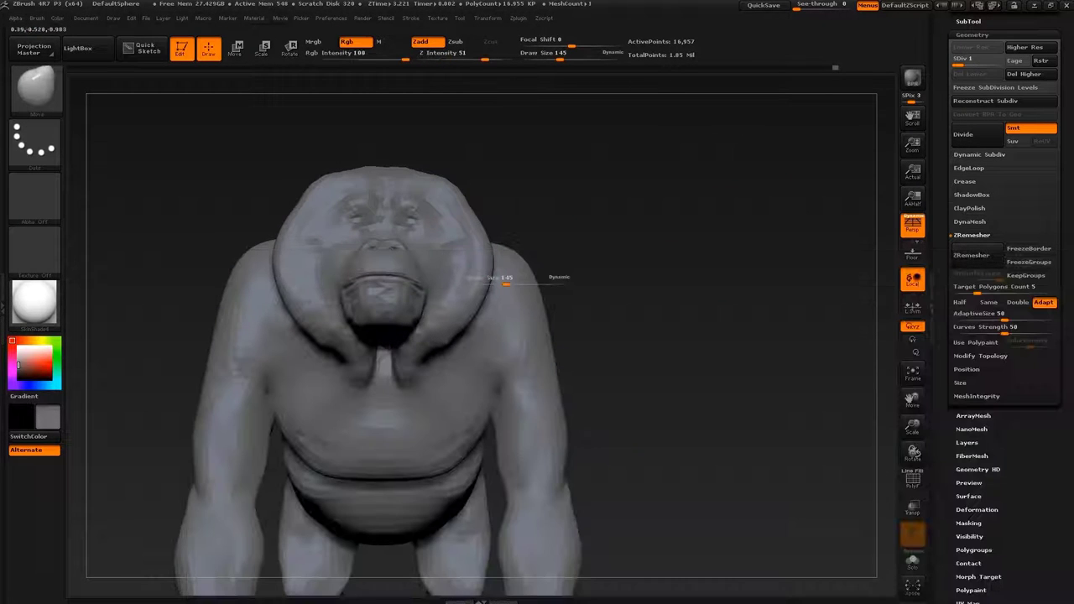
left_click_drag(506, 284, 571, 264)
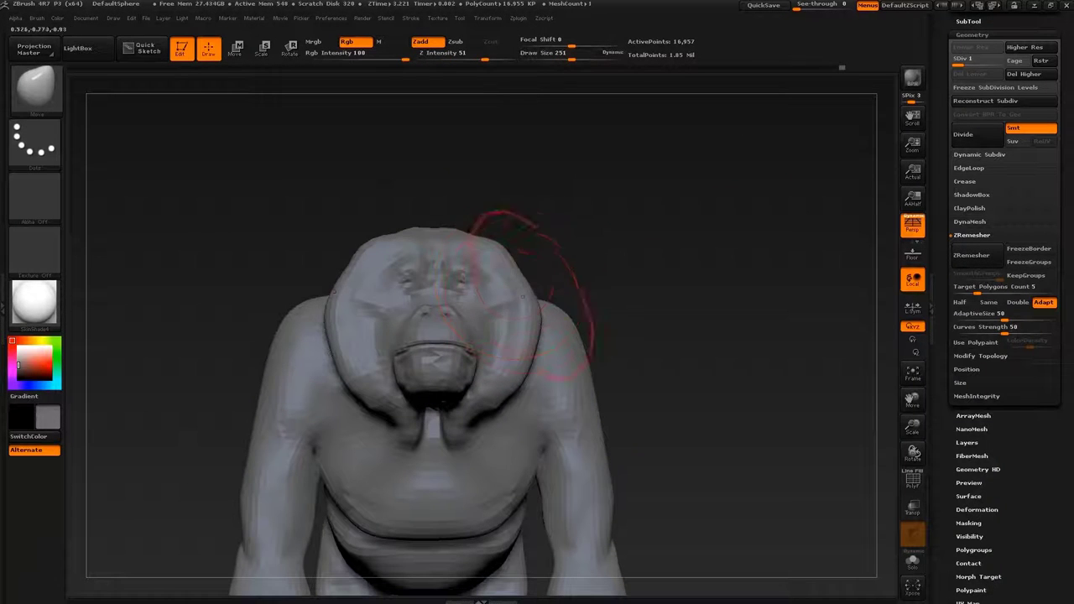
left_click_drag(600, 360, 709, 420)
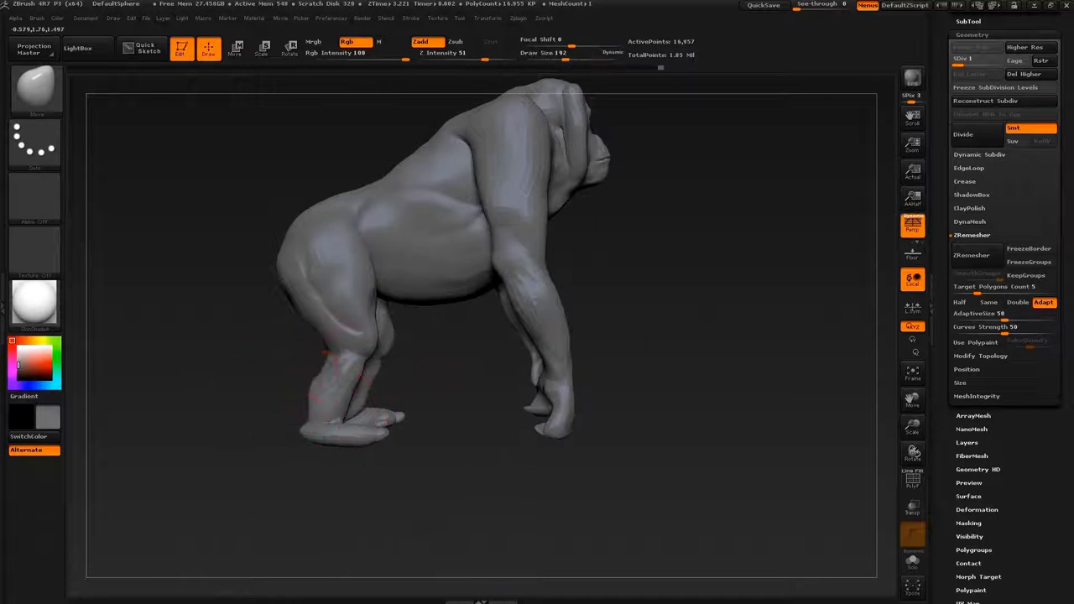
mouse_move(582, 404)
left_mouse_down()
mouse_move(520, 312)
mouse_move(730, 235)
mouse_move(700, 279)
left_mouse_up()
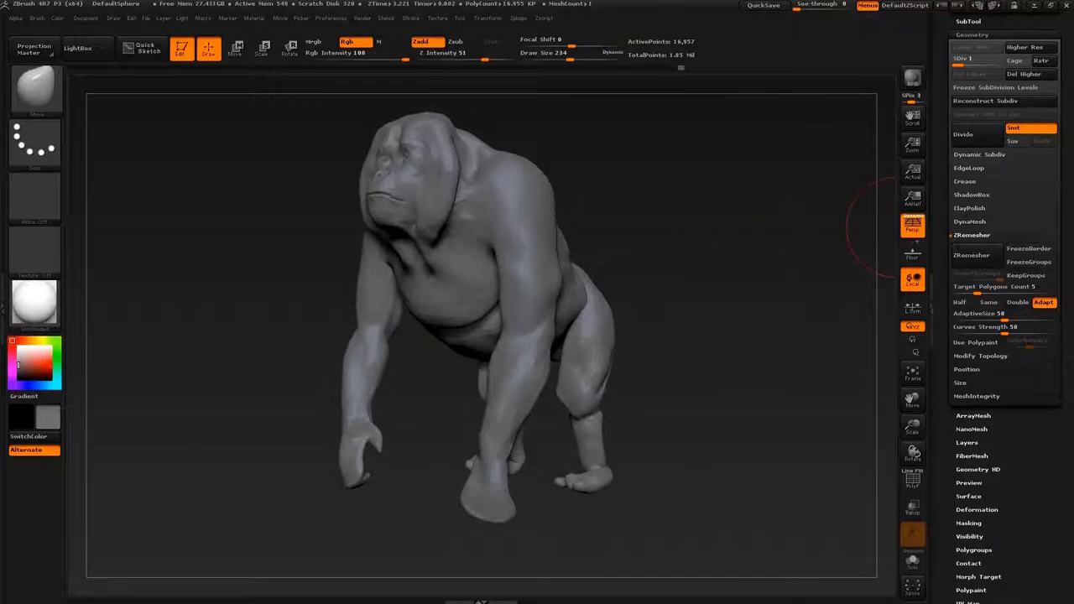
Work the hindquarters and rear legs with the brush enlarged to about 460
left_click_drag(889, 226, 654, 284)
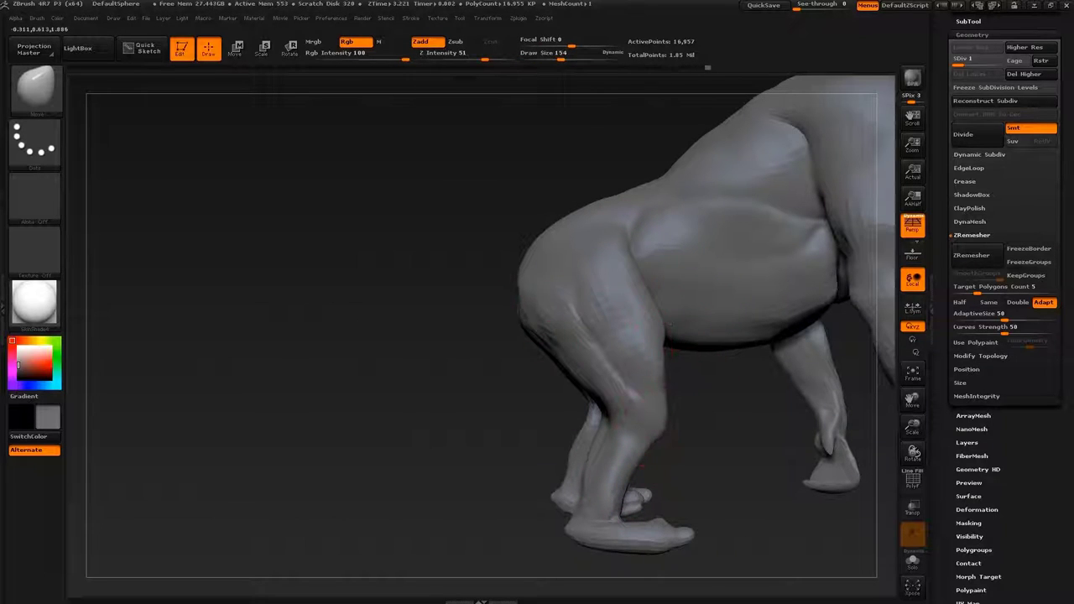
mouse_move(625, 488)
left_mouse_down()
mouse_move(573, 487)
mouse_move(634, 395)
mouse_move(676, 407)
mouse_move(588, 453)
mouse_move(587, 503)
left_mouse_up()
key("s")
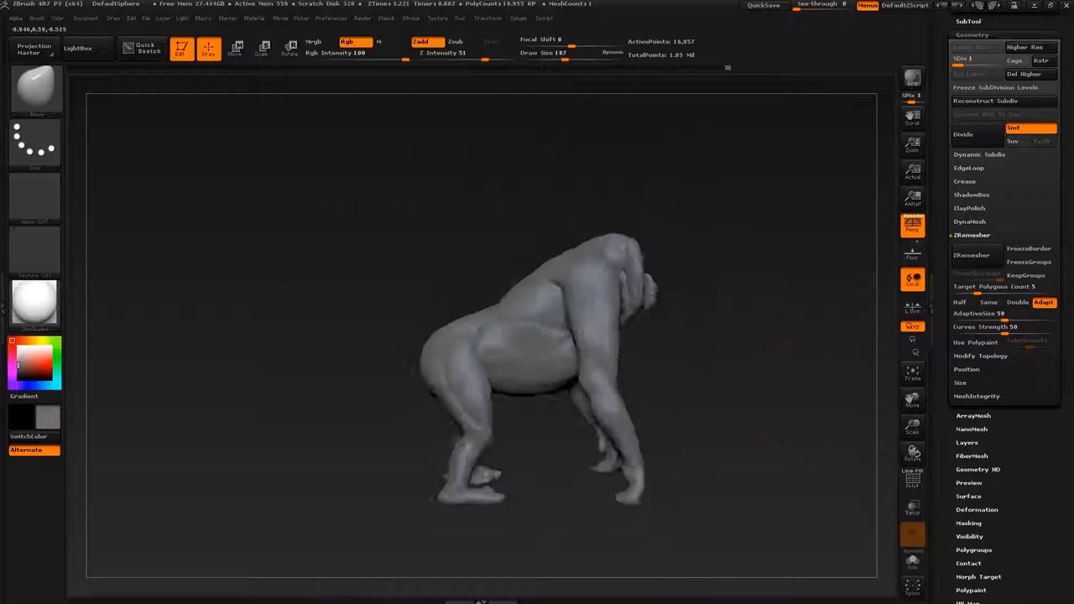
mouse_move(788, 394)
left_mouse_down()
mouse_move(688, 369)
mouse_move(595, 327)
left_mouse_up()
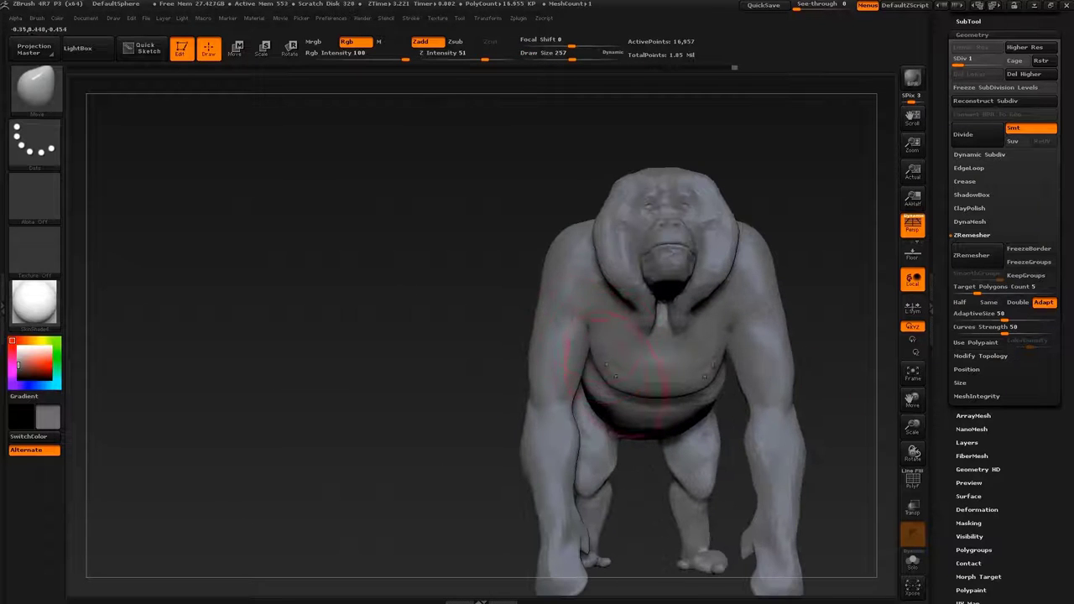
mouse_move(617, 373)
left_mouse_down()
mouse_move(457, 248)
mouse_move(503, 277)
mouse_move(676, 328)
left_mouse_up()
Change subdivision level, mask part of the torso, Transpose-move it, and clear the mask
key("f")
key("d")
key("d")
left_click_drag(656, 396, 684, 353)
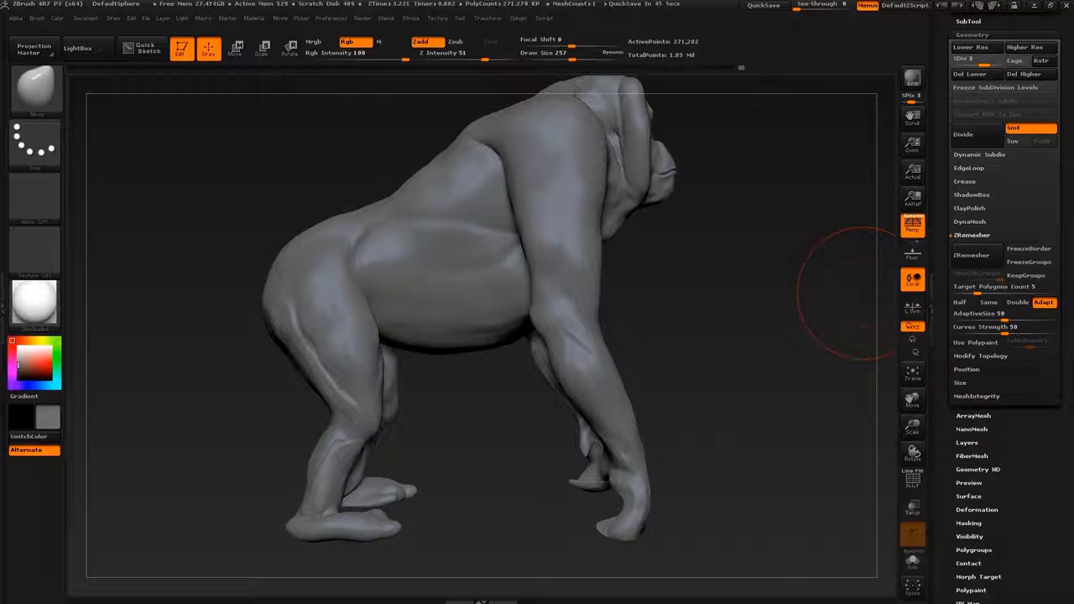
left_click_drag(848, 293, 654, 486)
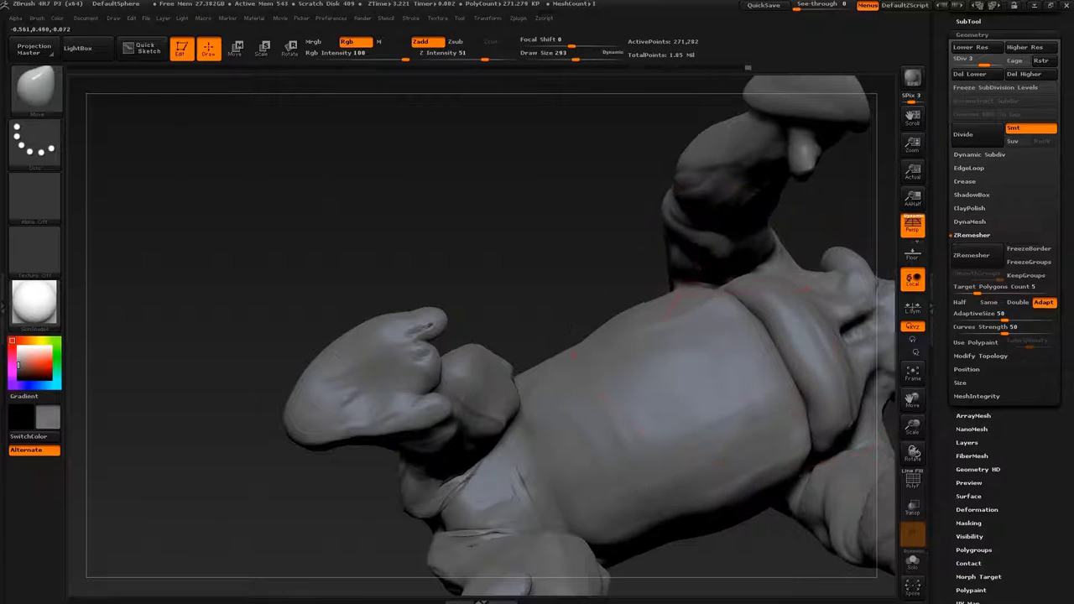
left_click_drag(579, 352, 512, 352)
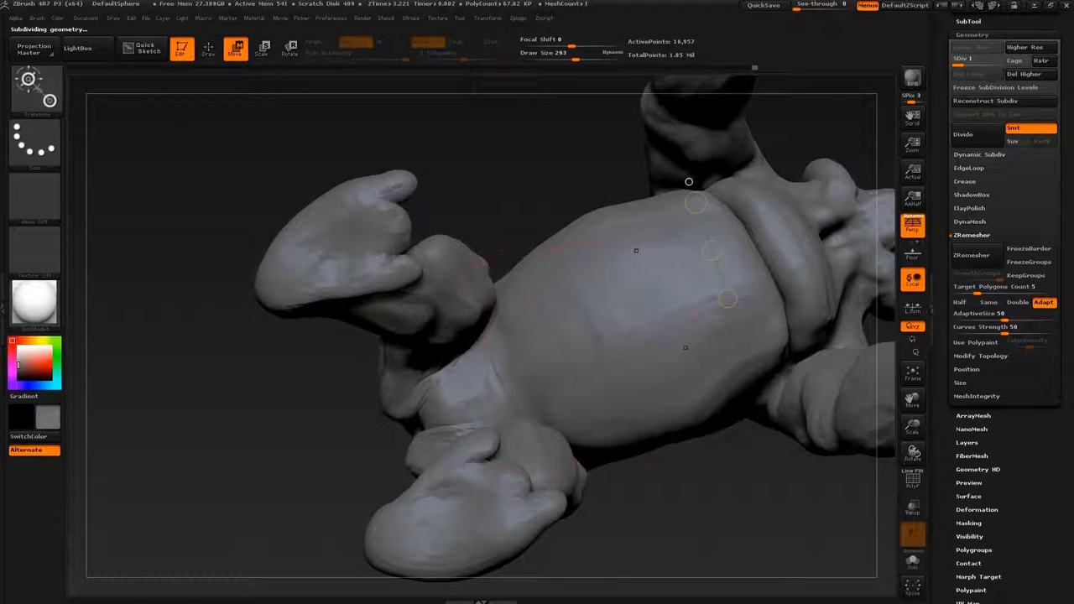
left_click_drag(689, 353, 573, 396, "ctrl")
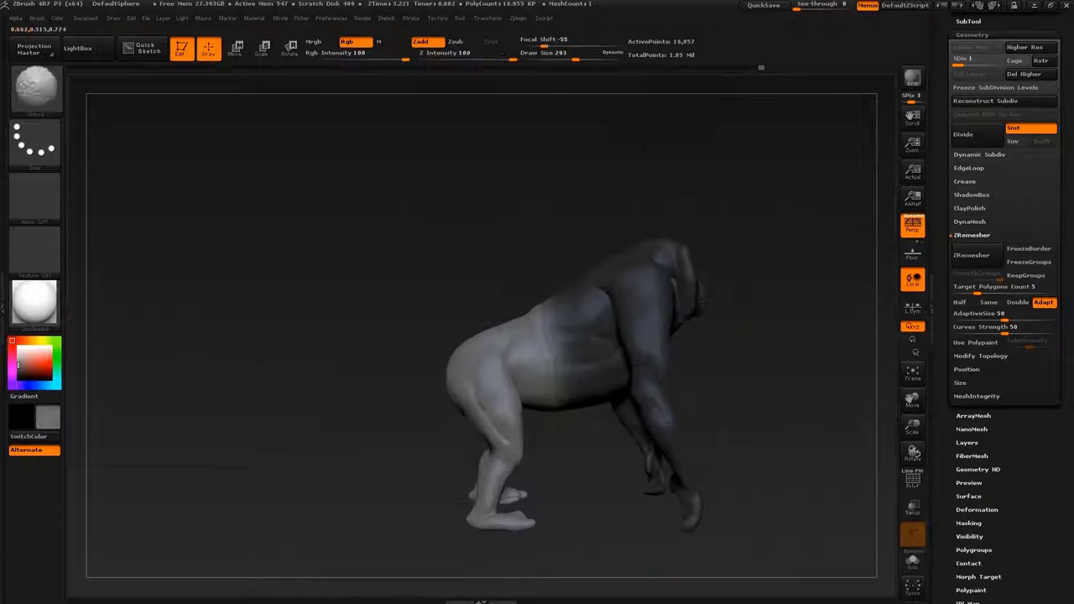
left_click_drag(700, 211, 766, 327, "ctrl")
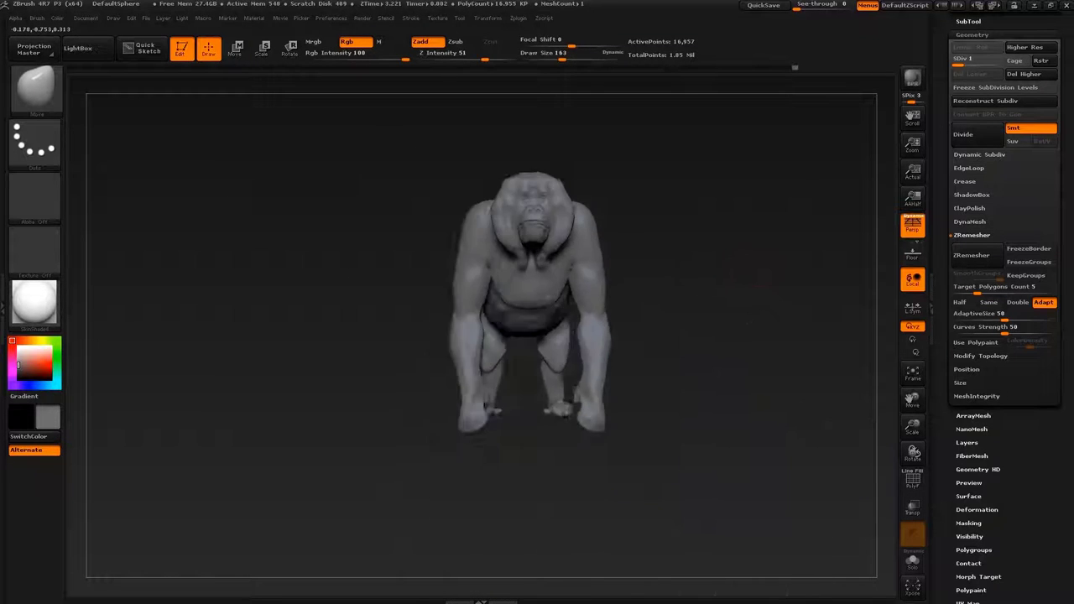
Shrink the brush and turn the model to examine the legs
key("s")
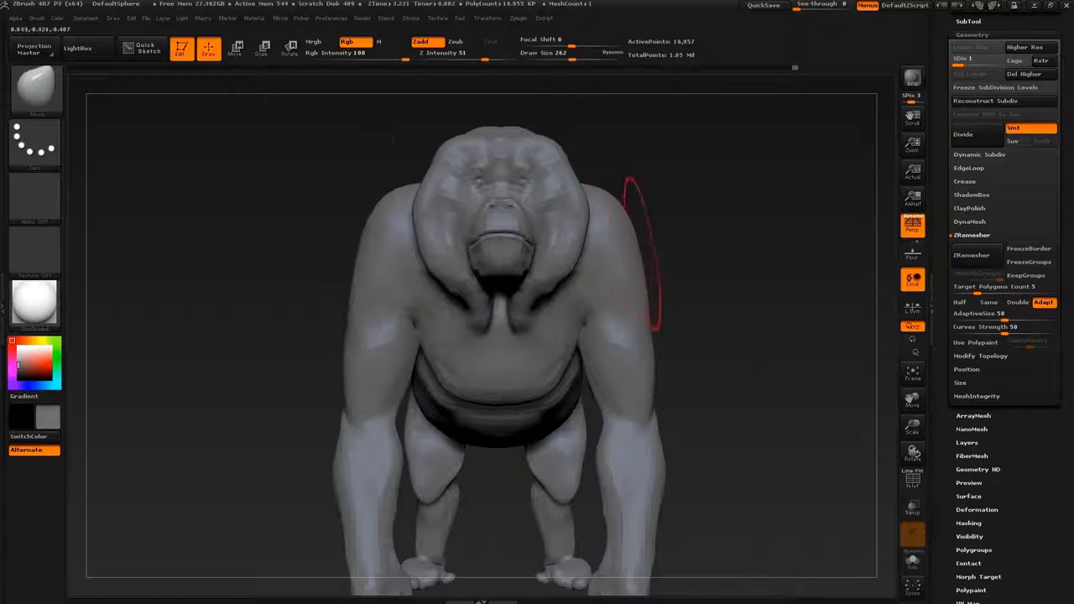
left_click_drag(642, 252, 591, 306, "alt")
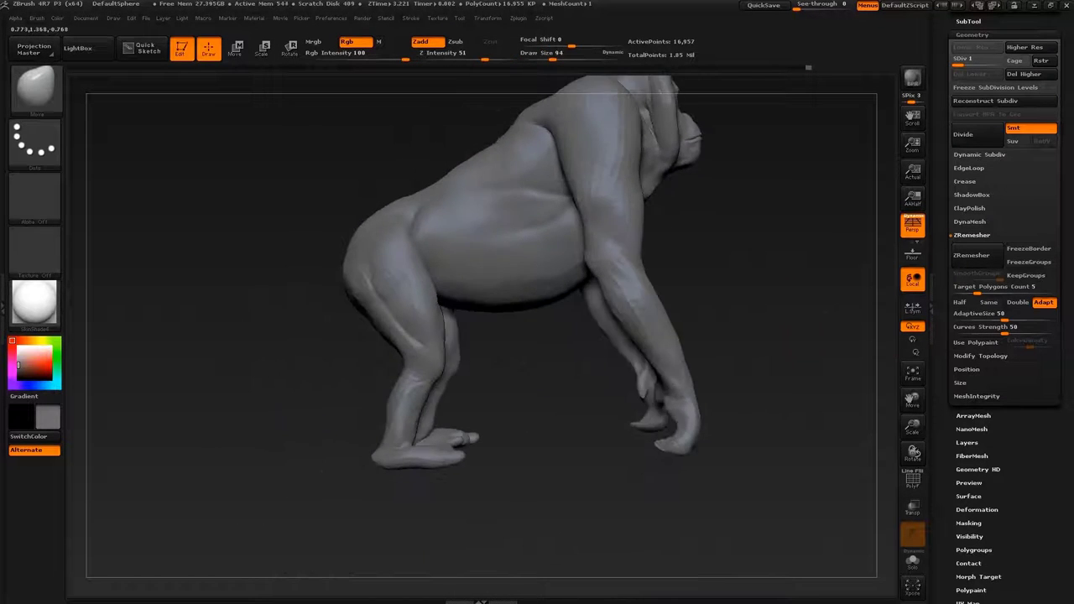
mouse_move(743, 365)
left_mouse_down()
mouse_move(934, 336)
mouse_move(516, 453)
left_mouse_up()
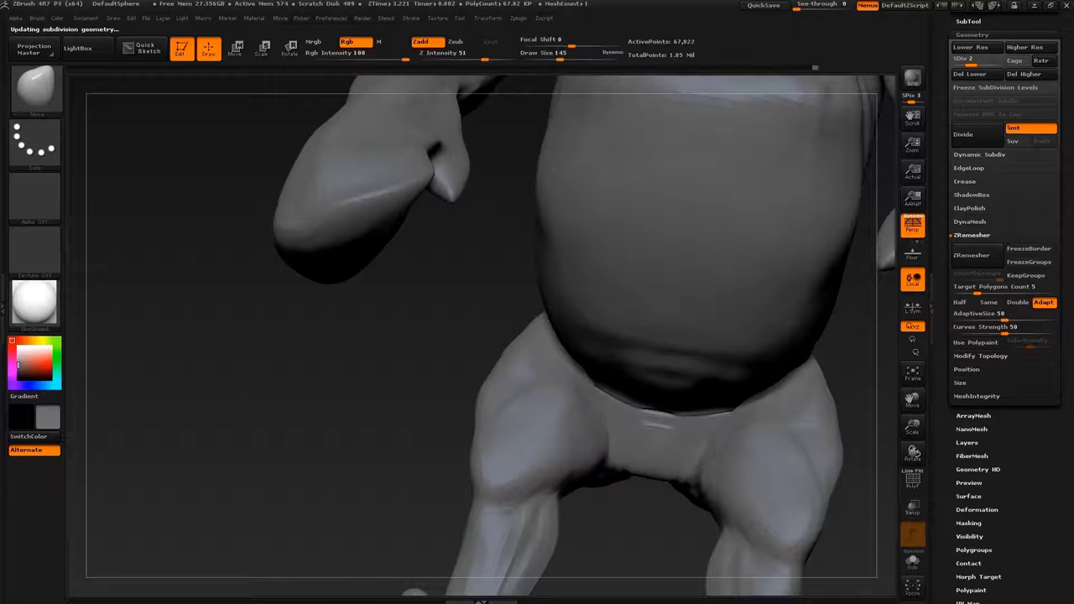
Build up clay on the groin and inner thighs with the ClayBuildup brush
key("b")
key("c")
key("b")
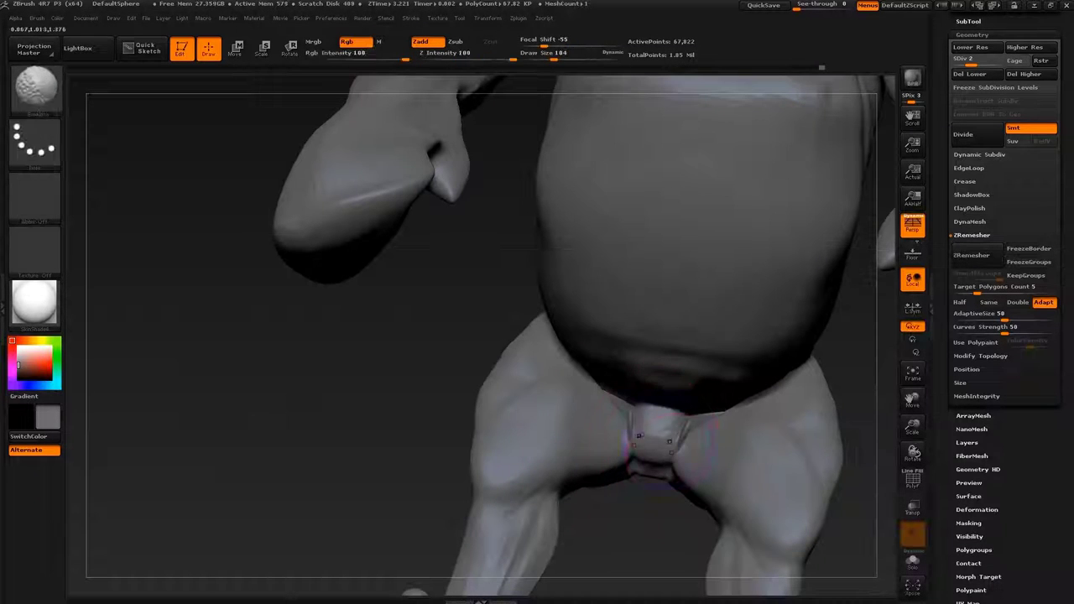
mouse_move(411, 411)
left_mouse_down()
mouse_move(600, 394)
mouse_move(587, 403)
mouse_move(671, 378)
mouse_move(654, 385)
mouse_move(663, 313)
mouse_move(638, 336)
left_mouse_up()
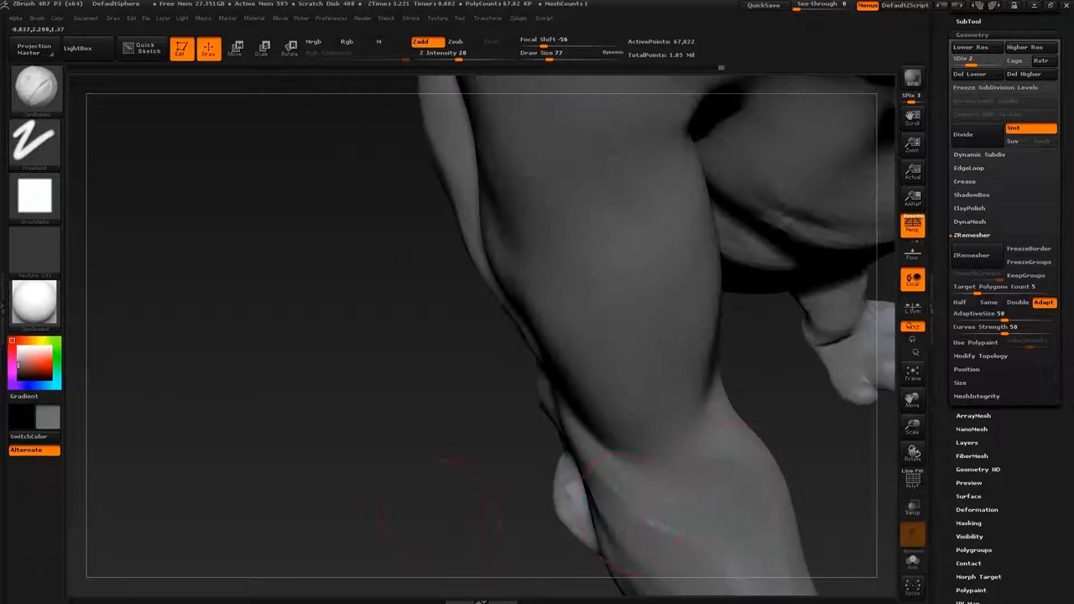
Switch to the Move brush and turn the model front-on, zoomed on the legs
key("b")
key("s")
key("t")
left_click_drag(470, 282, 535, 325, "alt")
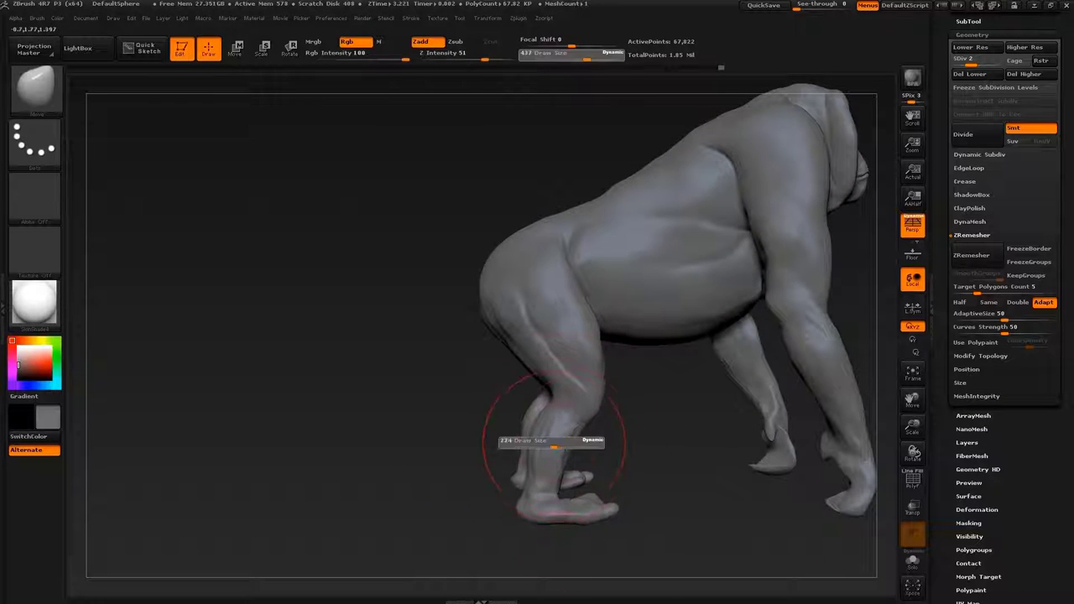
left_click_drag(553, 445, 802, 311)
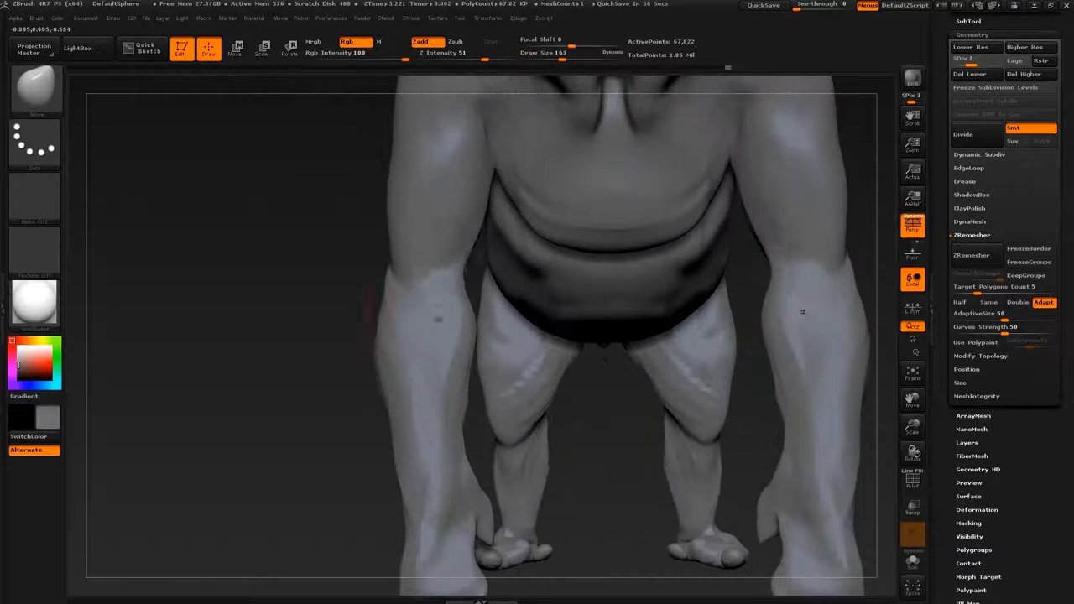
Return to ClayBuildup, turn the model to show the arm, and shrink the brush
key("b")
key("c")
key("b")
left_click_drag(460, 321, 372, 306)
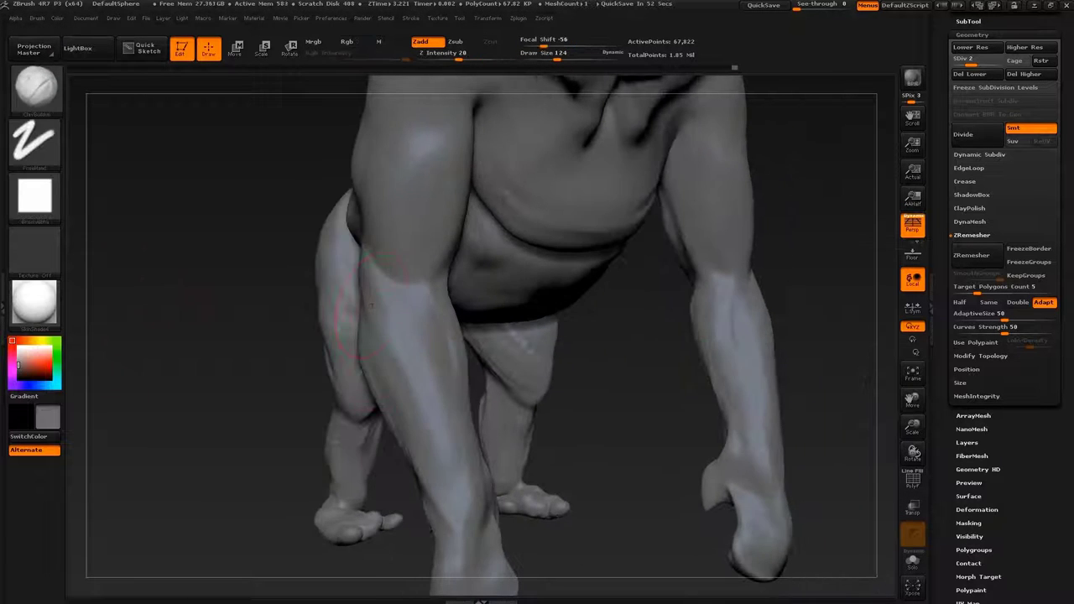
mouse_move(412, 355)
left_mouse_down()
mouse_move(437, 370)
mouse_move(311, 474)
left_mouse_up()
key("s")
left_click_drag(503, 377, 642, 273, "alt")
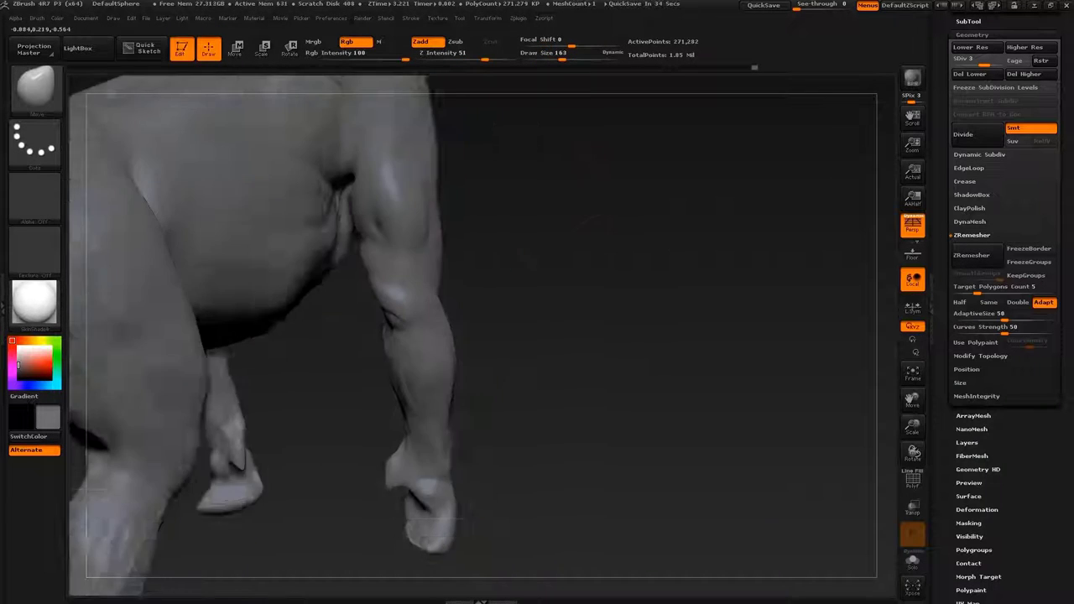
Check the shoulder, then enlarge the Move brush and turn the orangutan front-on toward the face
key("s")
left_click_drag(558, 299, 444, 178)
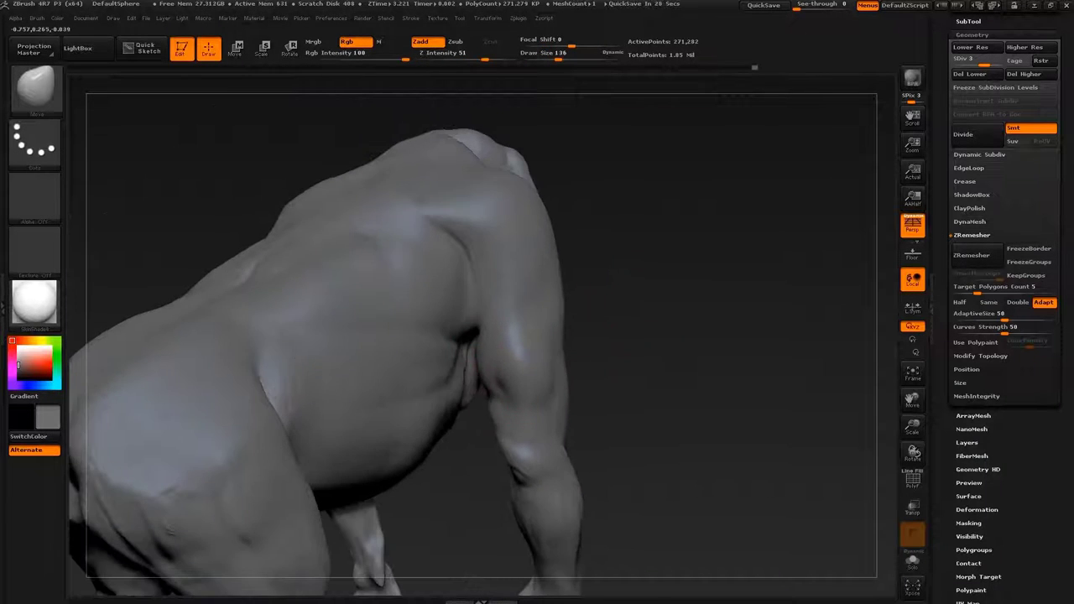
key("s")
key("f")
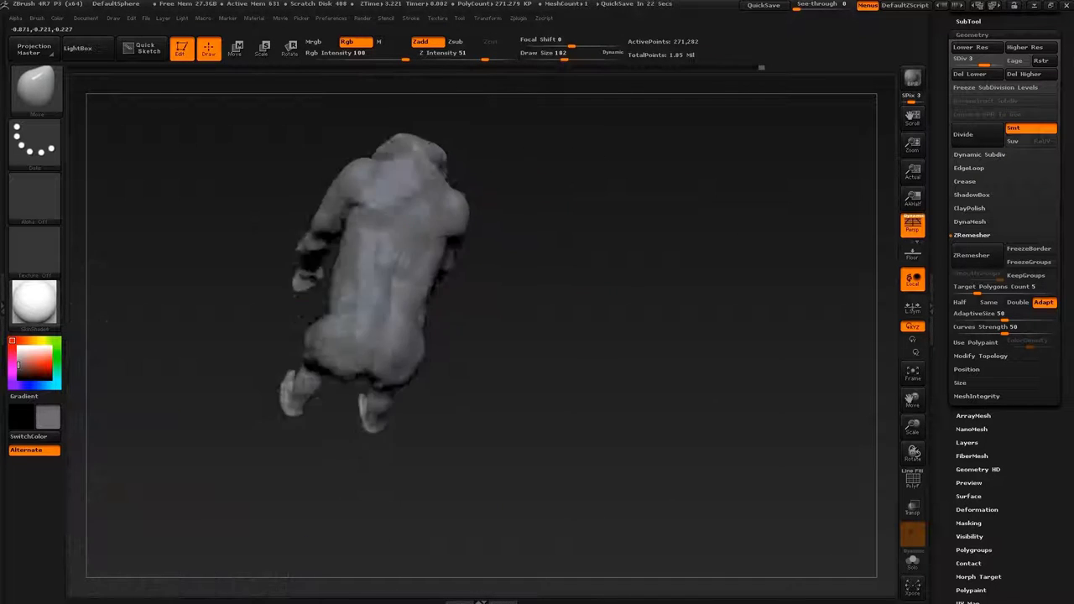
mouse_move(491, 216)
left_mouse_down()
mouse_move(587, 252)
mouse_move(856, 289)
left_mouse_up()
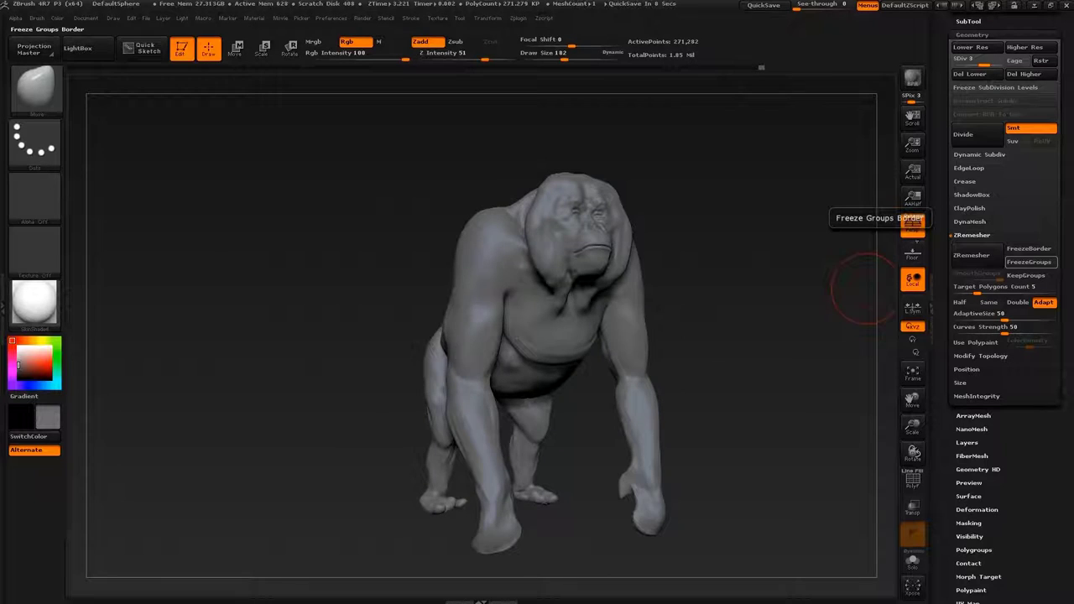
mouse_move(864, 286)
left_mouse_down()
mouse_move(797, 277)
mouse_move(713, 209)
left_mouse_up()
Tweak the face and throat pouch, checking from front, three-quarter and side views
key("s")
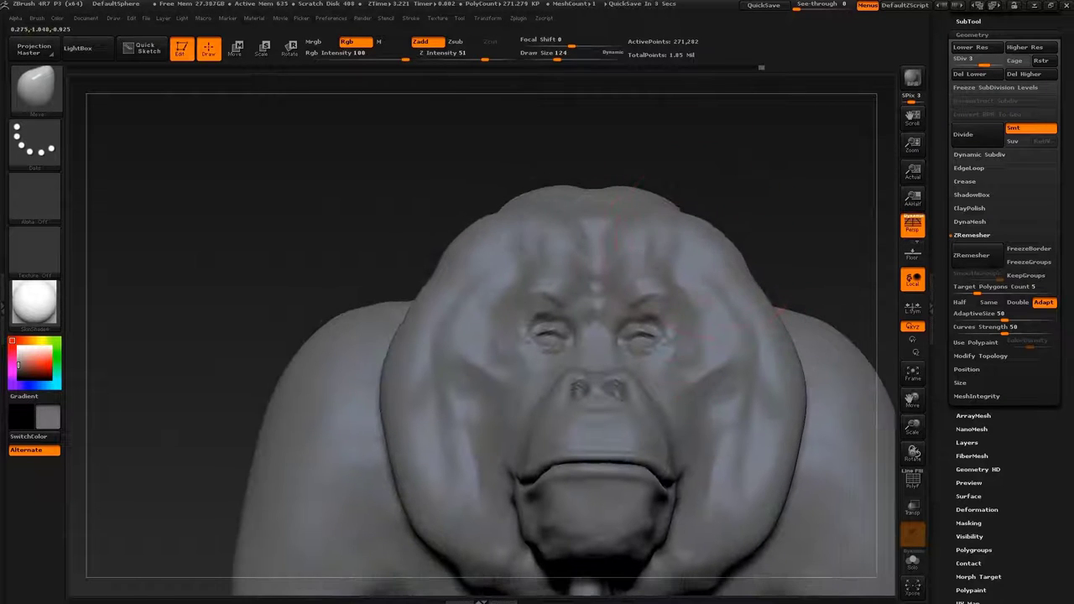
left_click_drag(822, 260, 771, 209, "alt")
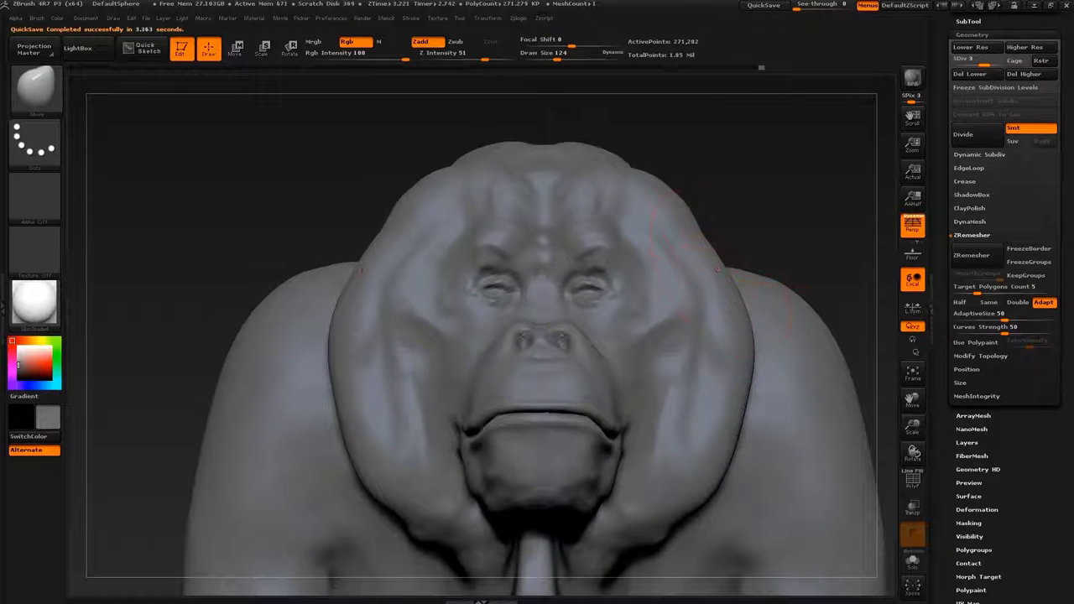
left_click_drag(718, 268, 717, 223, "alt")
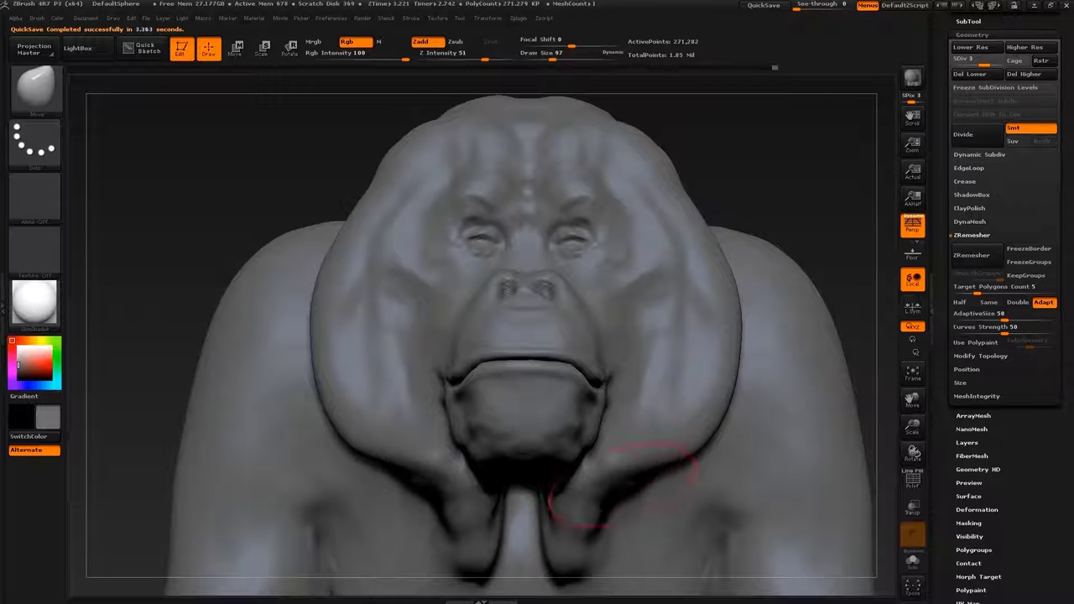
left_click_drag(772, 395, 713, 391)
mouse_move(703, 293)
left_mouse_down()
mouse_move(637, 296)
mouse_move(638, 361)
mouse_move(637, 252)
left_mouse_up()
mouse_move(168, 336)
left_mouse_down("alt")
mouse_move(167, 277)
mouse_move(269, 286)
mouse_move(302, 252)
left_mouse_up("alt")
mouse_move(252, 335)
left_mouse_down()
mouse_move(302, 336)
mouse_move(252, 336)
mouse_move(251, 403)
mouse_move(251, 319)
mouse_move(252, 369)
mouse_move(251, 336)
left_mouse_up()
mouse_move(558, 461)
left_mouse_down()
mouse_move(474, 261)
mouse_move(503, 277)
mouse_move(411, 259)
left_mouse_up()
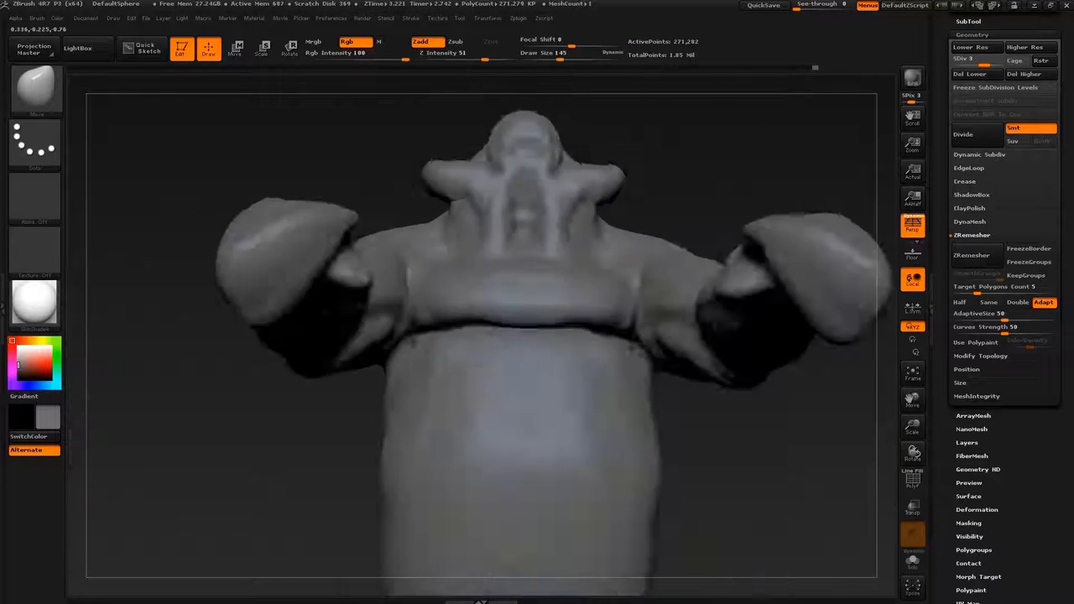
key("f")
Turn to a three-quarter view and shrink the Move brush for the hind leg
mouse_move(426, 257)
left_mouse_down()
mouse_move(469, 185)
mouse_move(879, 222)
left_mouse_up()
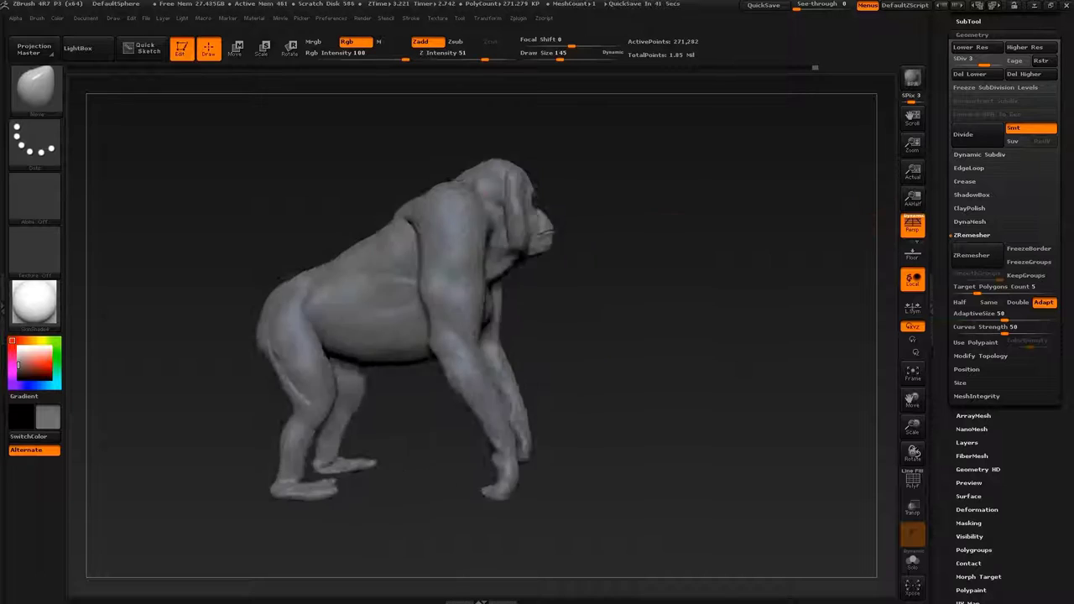
key("s")
mouse_move(876, 219)
left_mouse_down()
mouse_move(361, 319)
mouse_move(420, 268)
left_mouse_up()
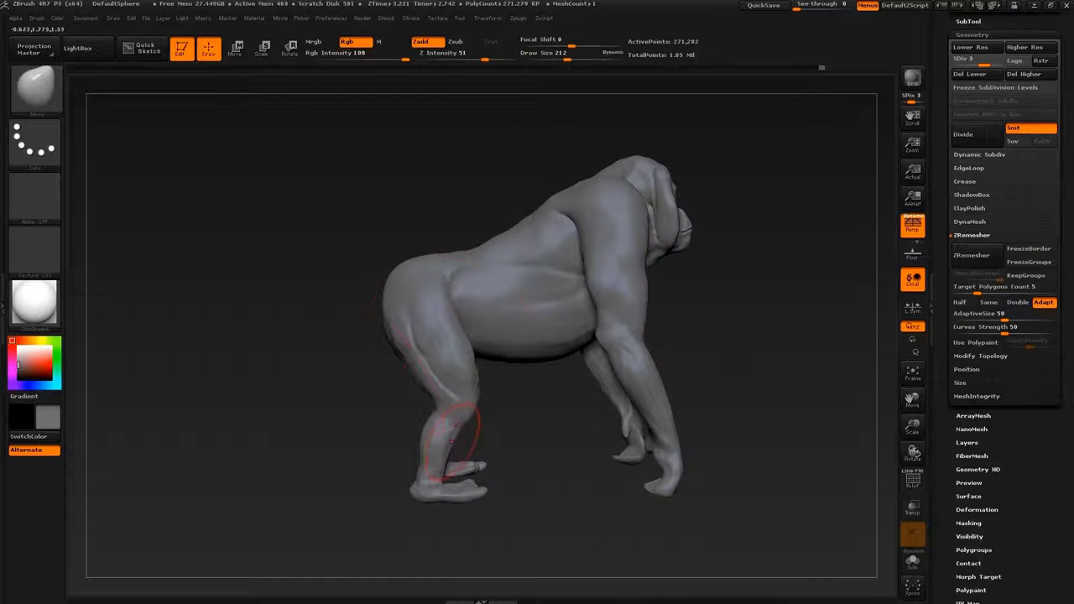
key("s")
left_click_drag(487, 272, 467, 272)
key("s")
left_click_drag(696, 474, 671, 474)
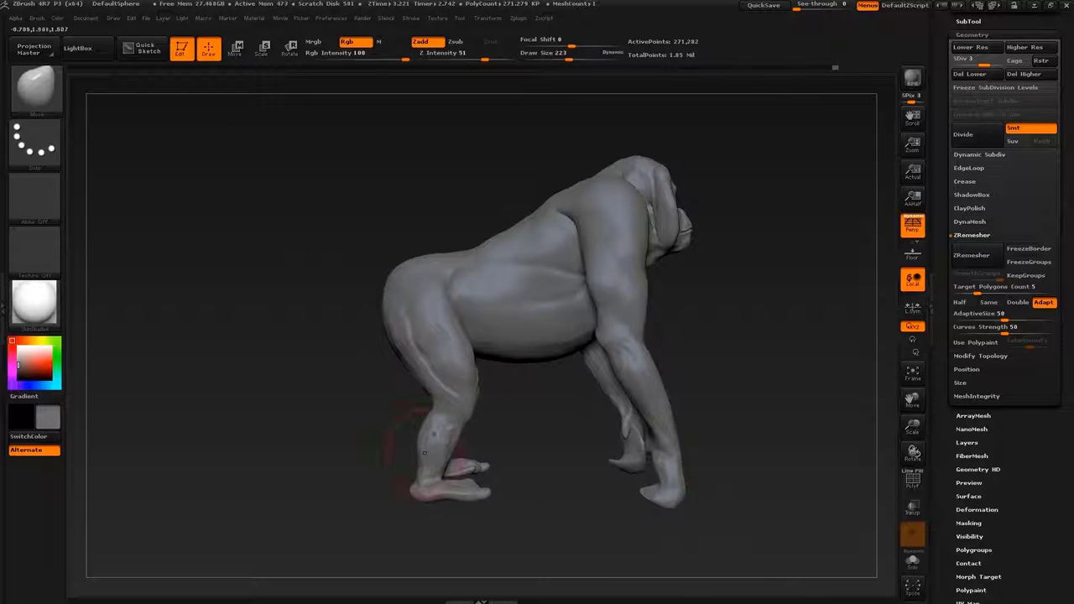
Fine-tune the brush size while reshaping the hind leg, then frame the whole body
key("s")
left_click_drag(420, 224, 453, 224)
left_click_drag(453, 224, 457, 239)
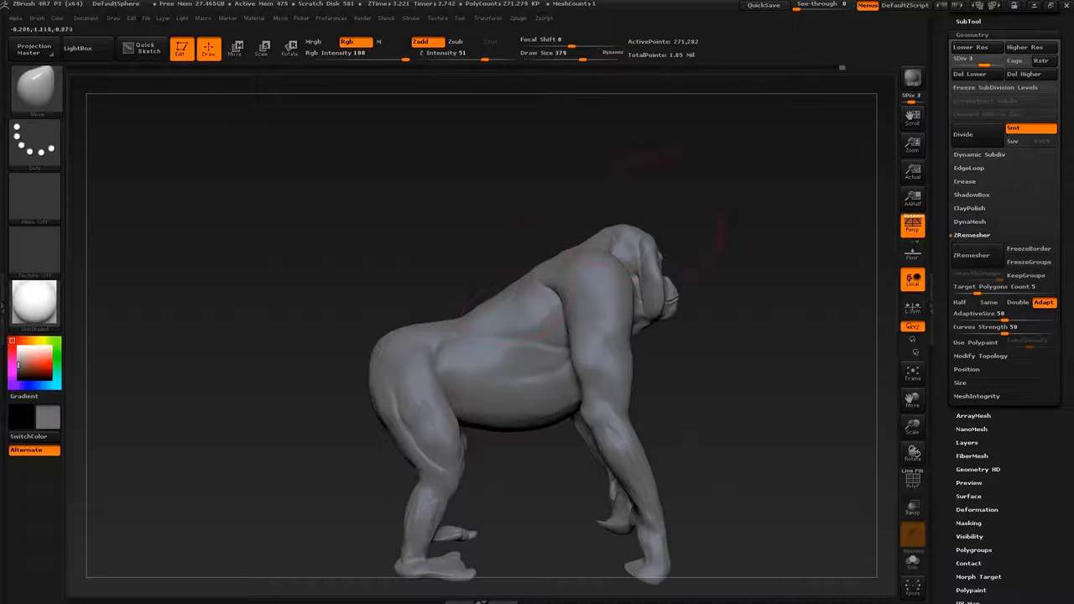
key("s")
left_click_drag(602, 229, 579, 228)
mouse_move(713, 352)
left_mouse_down()
mouse_move(739, 360)
mouse_move(780, 411)
mouse_move(587, 395)
mouse_move(593, 434)
left_mouse_up()
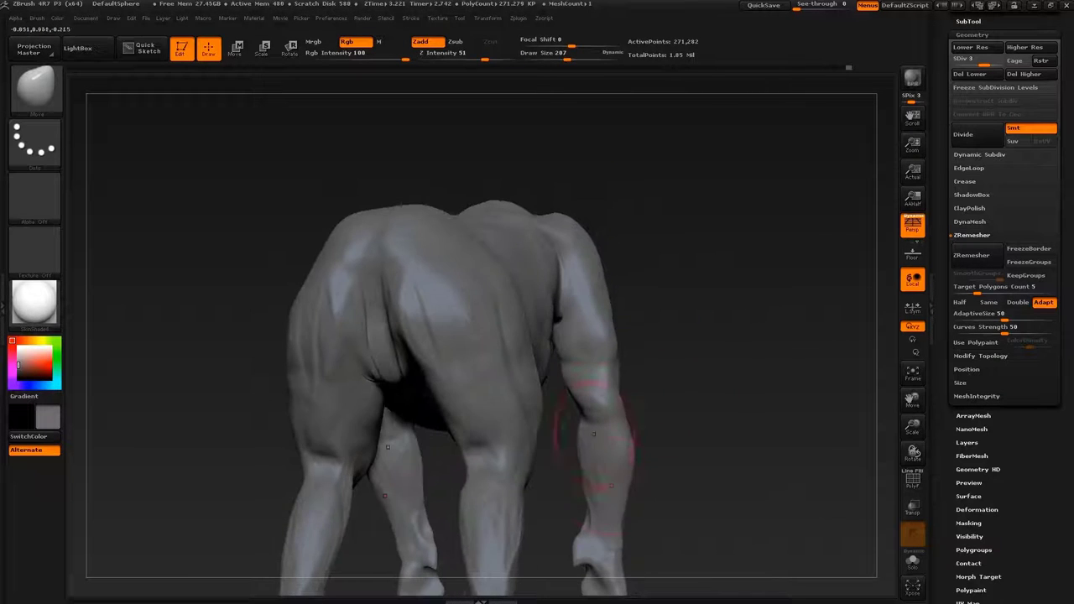
key("f")
left_click_drag(688, 386, 744, 354)
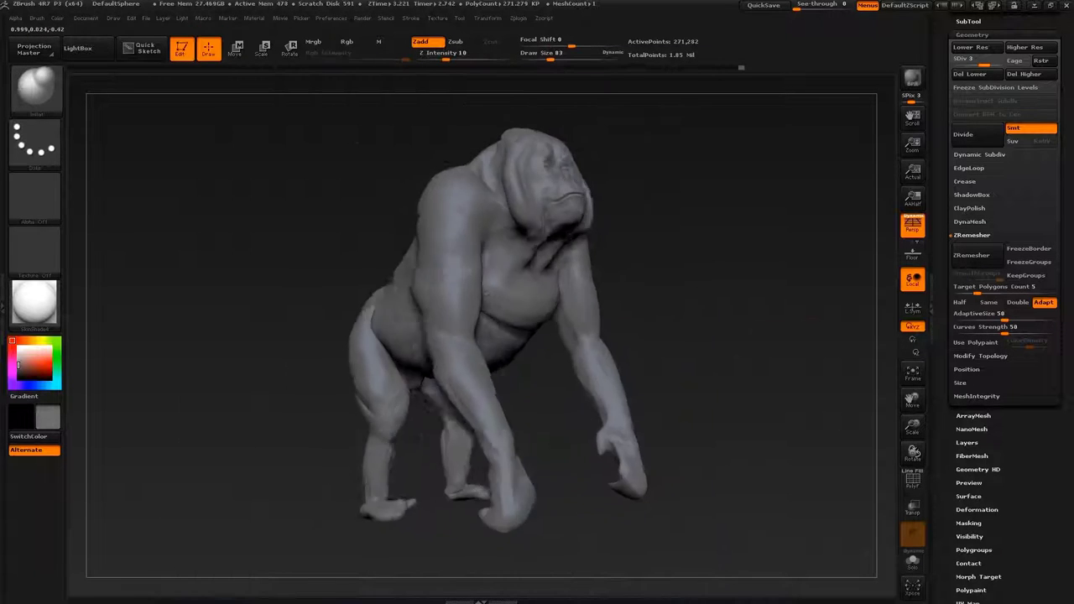
left_click_drag(470, 353, 435, 366)
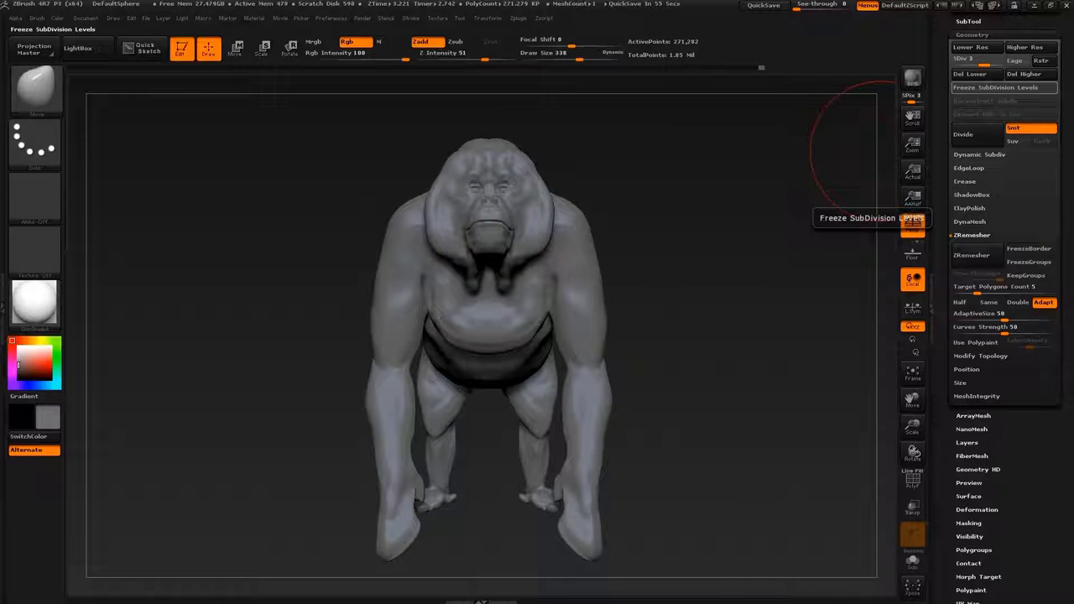
Freeze the subdivision levels, then try a Transpose scale on the body and undo it
left_click(1003, 87)
left_click_drag(755, 251, 711, 436)
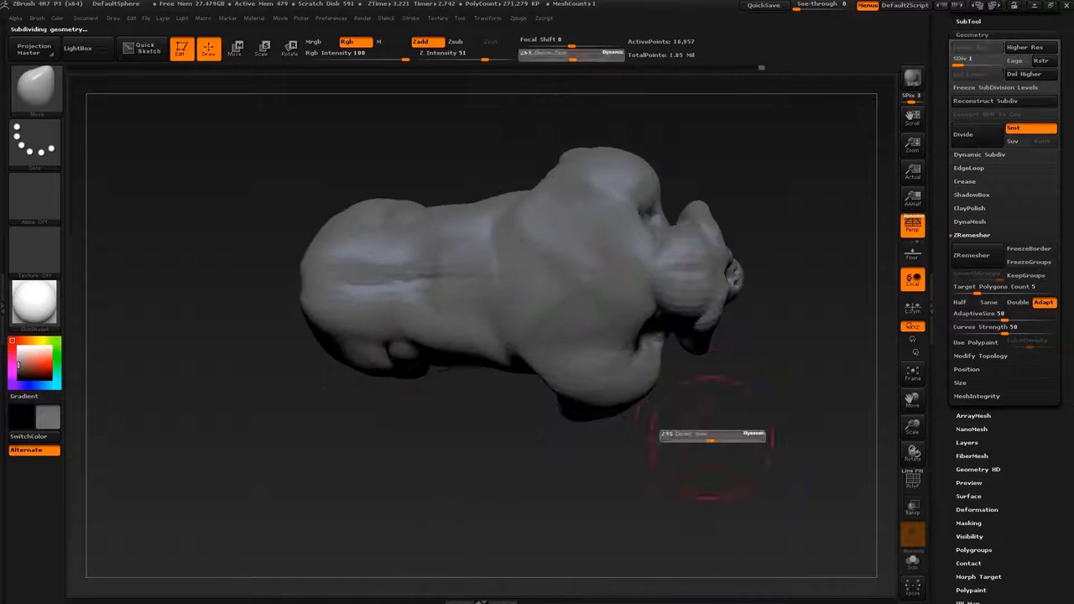
key("e")
left_click_drag(606, 336, 624, 437)
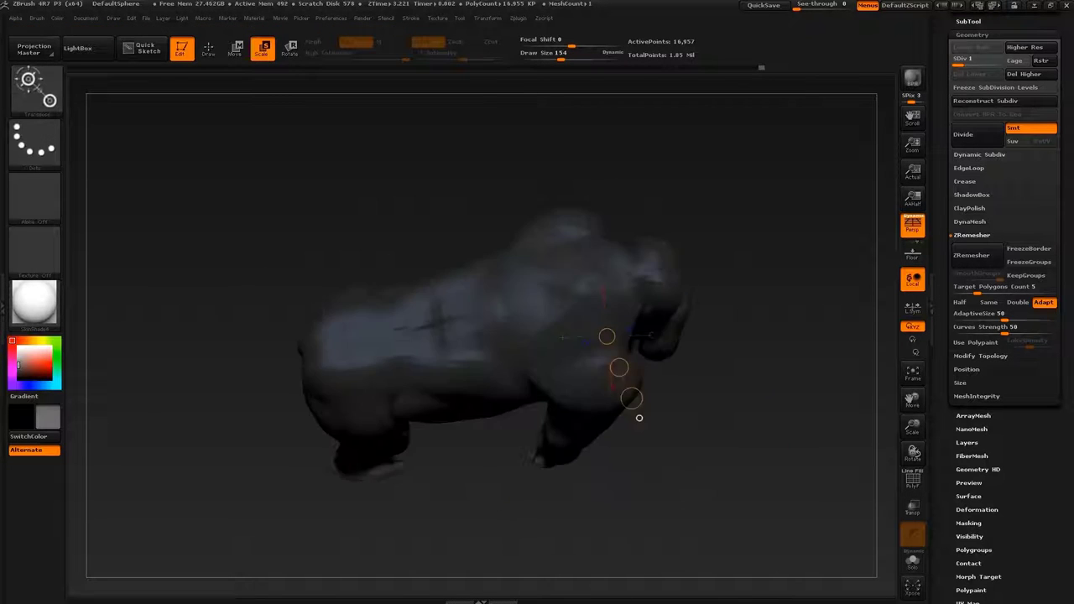
key("ctrl+z")
mouse_move(649, 482)
left_mouse_down()
mouse_move(454, 297)
mouse_move(517, 437)
mouse_move(403, 394)
mouse_move(352, 436)
left_mouse_up()
Lay a Transpose move line along the right arm, then subdivide the body one level
key("w")
mouse_move(444, 196)
left_mouse_down()
mouse_move(321, 444)
mouse_move(579, 506)
mouse_move(580, 348)
mouse_move(487, 259)
left_mouse_up()
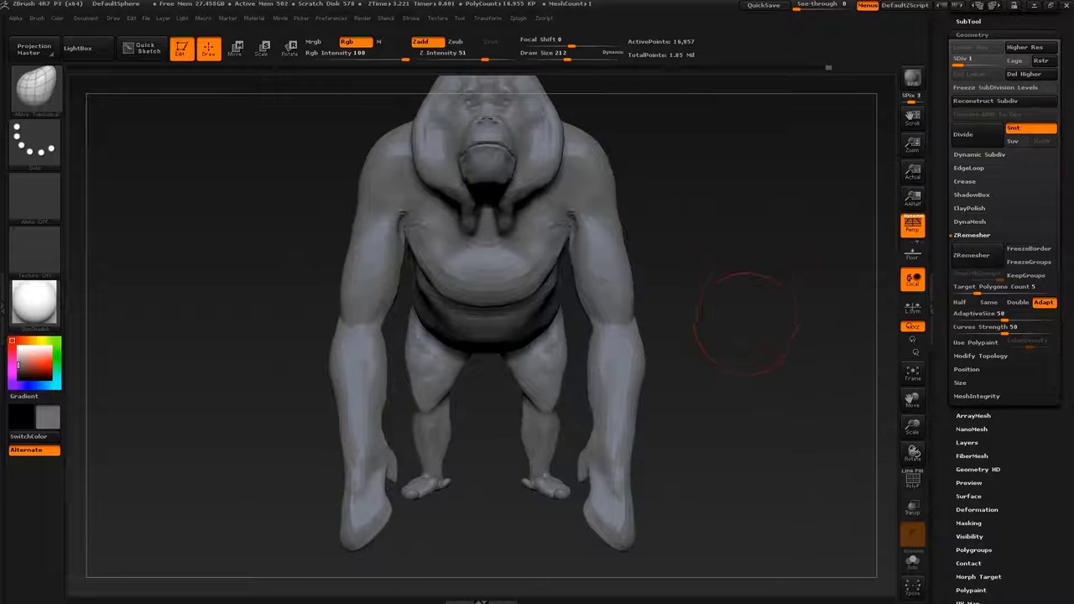
key("d")
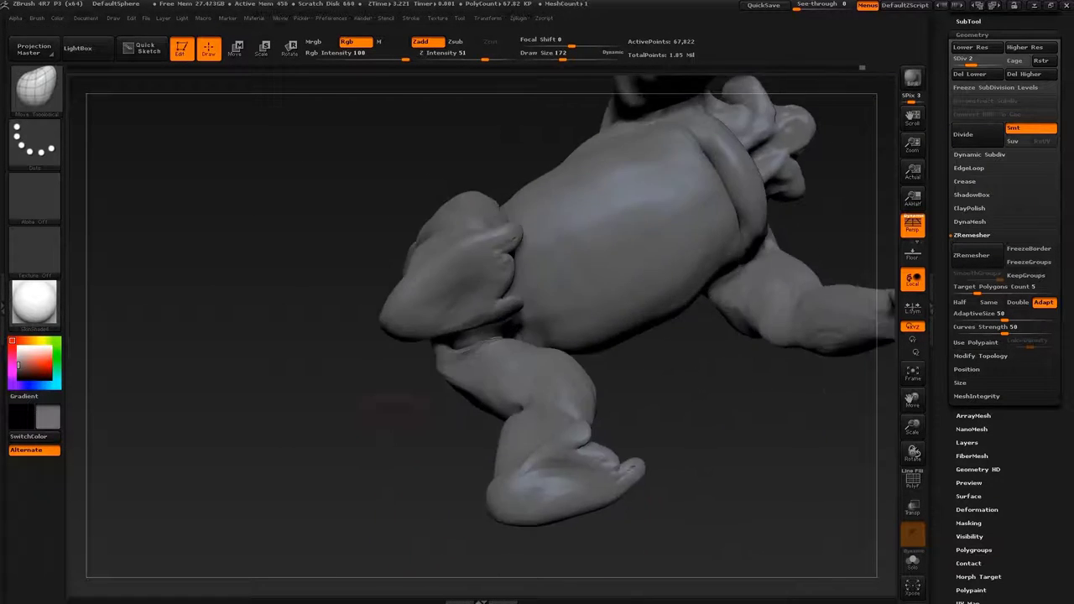
Orbit around the body while switching between ClayBuildup and Inflat and reducing brush size
left_click_drag(386, 457, 453, 285)
key("s")
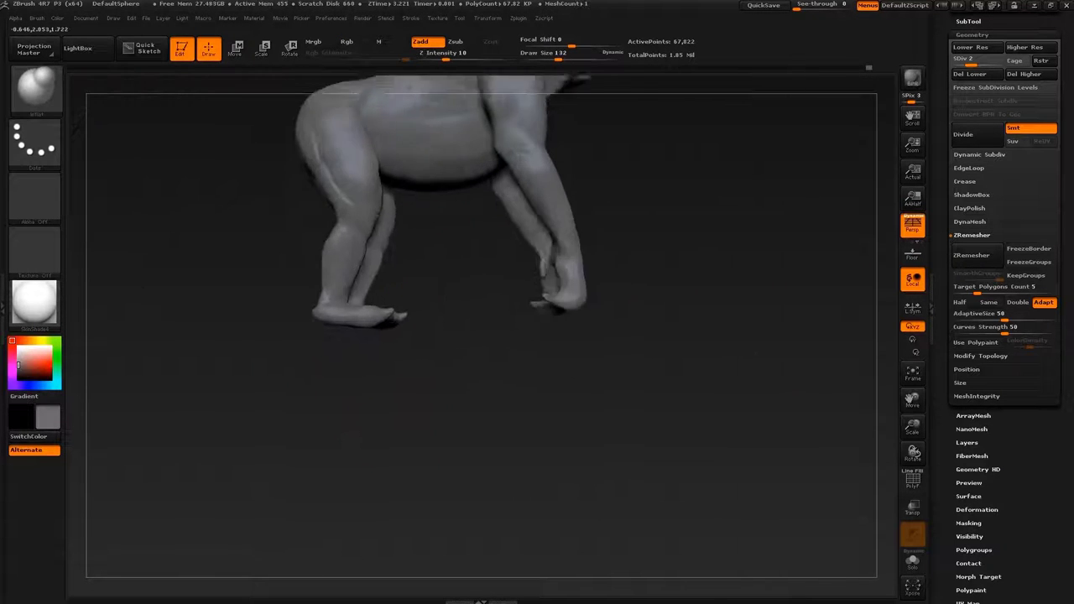
key("b")
key("c")
key("b")
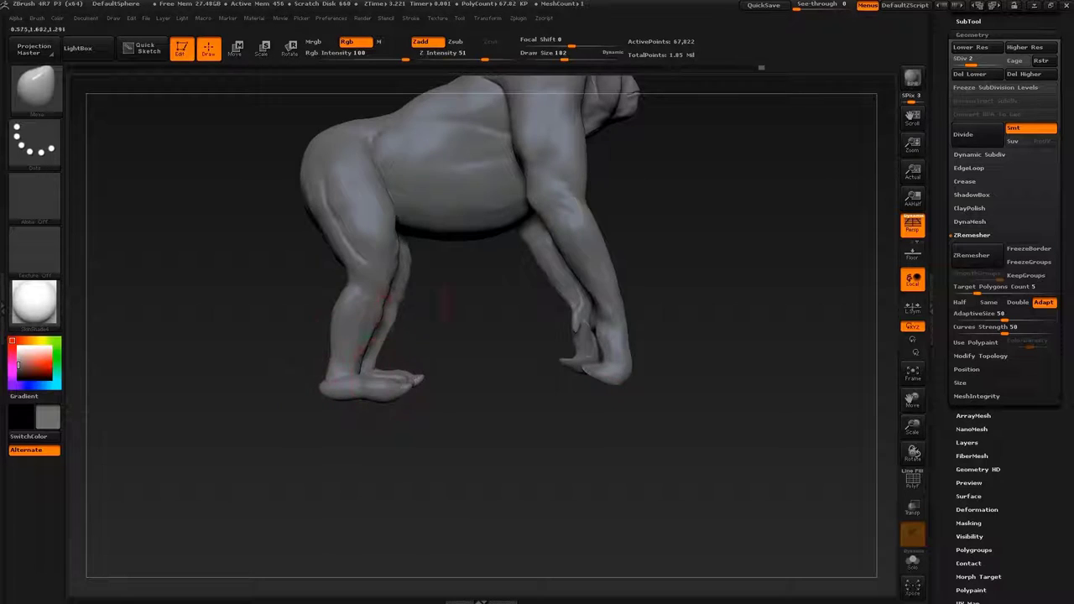
mouse_move(445, 306)
left_mouse_down()
mouse_move(433, 361)
mouse_move(635, 415)
left_mouse_up()
key("b")
key("i")
key("n")
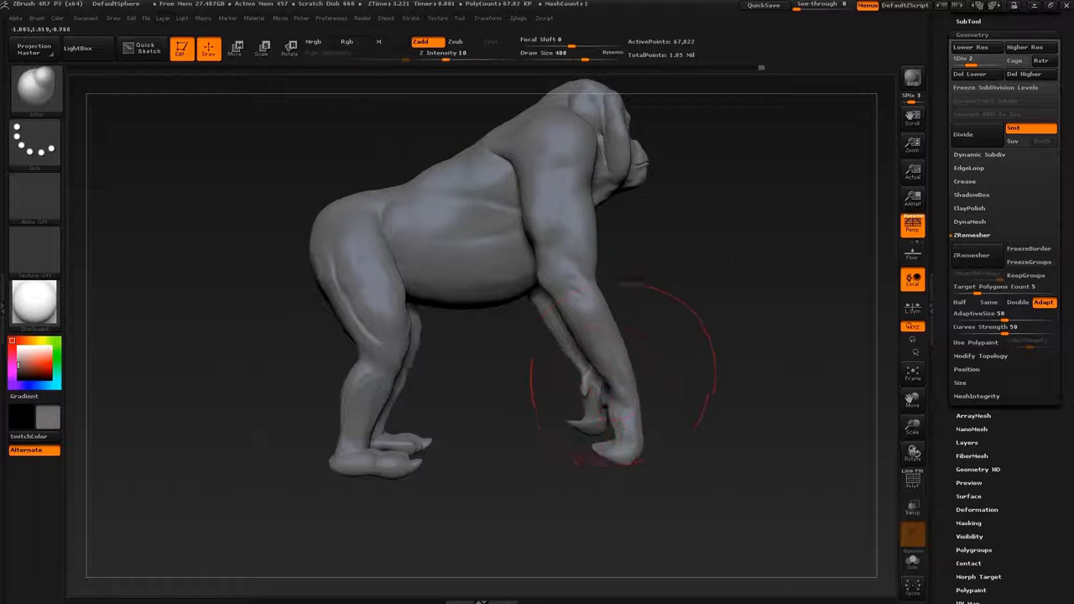
mouse_move(546, 302)
left_mouse_down()
mouse_move(637, 352)
mouse_move(503, 352)
mouse_move(730, 453)
mouse_move(638, 419)
mouse_move(537, 419)
mouse_move(583, 442)
mouse_move(782, 390)
left_mouse_up()
key("s")
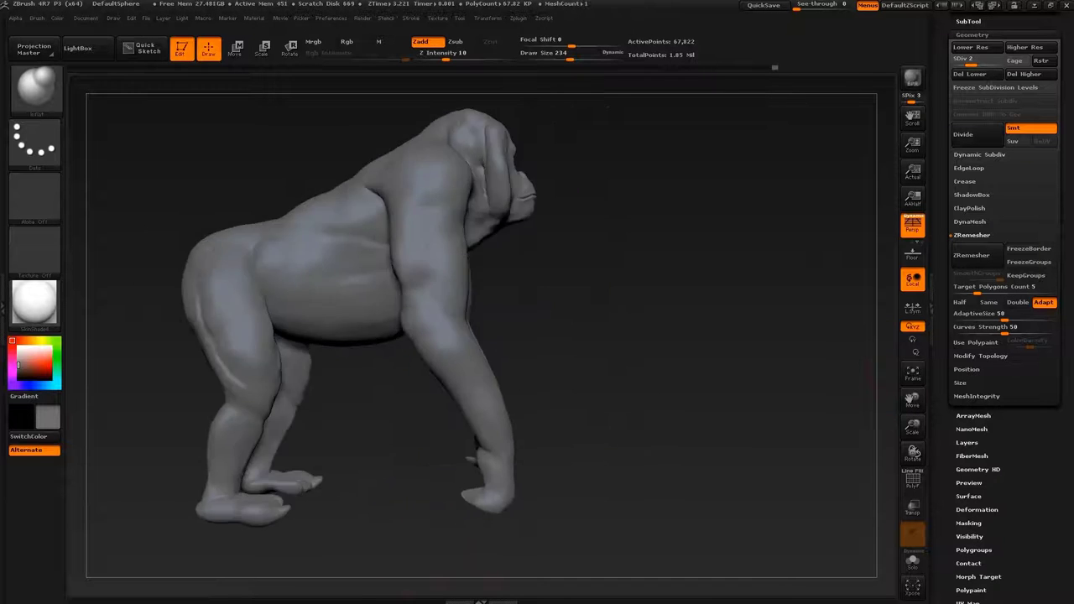
Isolate the two feet from a rear-side view and frame them so both fit
left_click_drag(873, 369, 468, 448)
left_click_drag(372, 422, 565, 503, "ctrl+shift")
key("f")
left_click_drag(671, 378, 437, 293)
left_click_drag(504, 260, 587, 335, "alt")
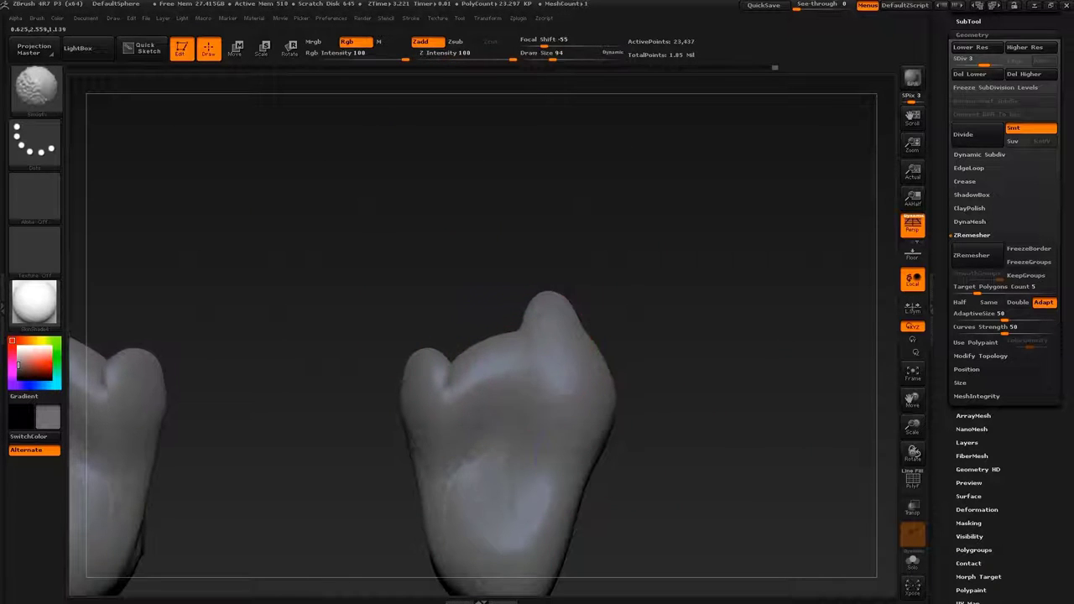
Pick SnakeHook and pull longer toe points and a new toe up from the foot
key("b")
left_click(269, 522)
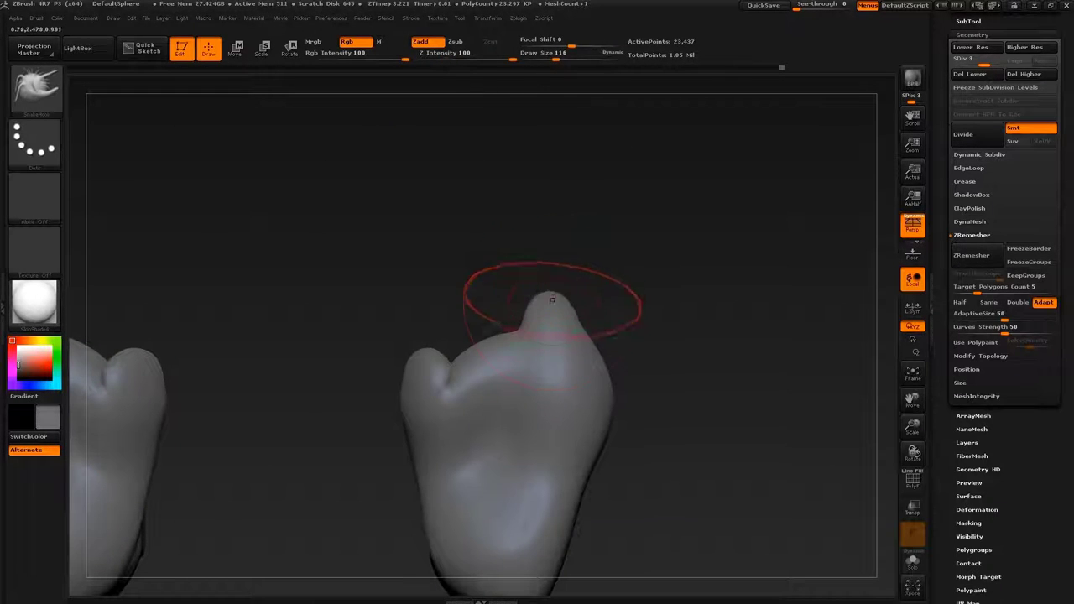
left_click_drag(551, 300, 556, 252)
key("s")
key("s")
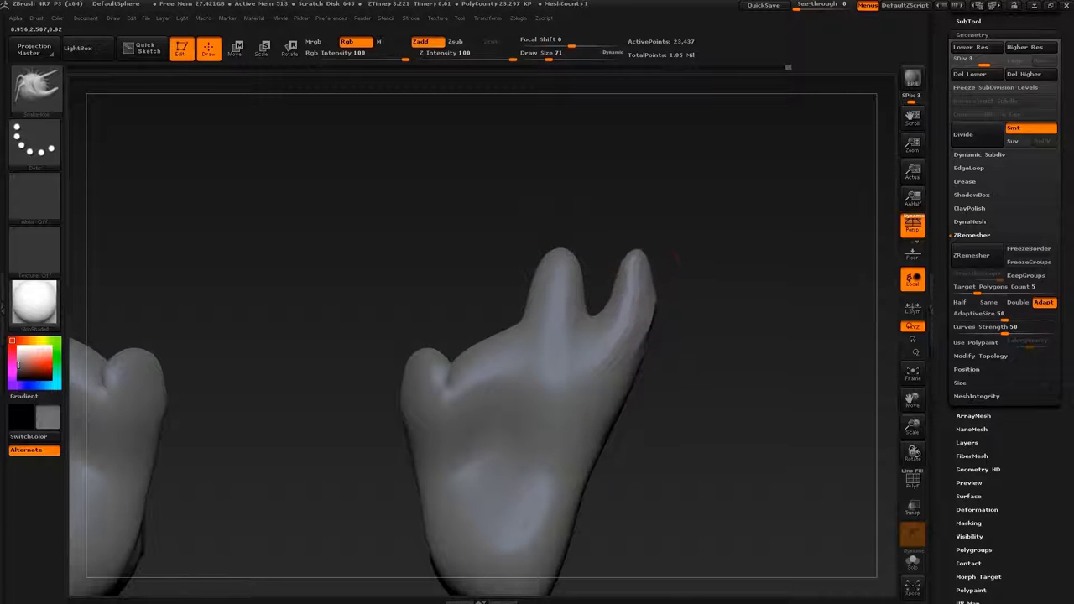
key("s")
left_click_drag(576, 252, 580, 201)
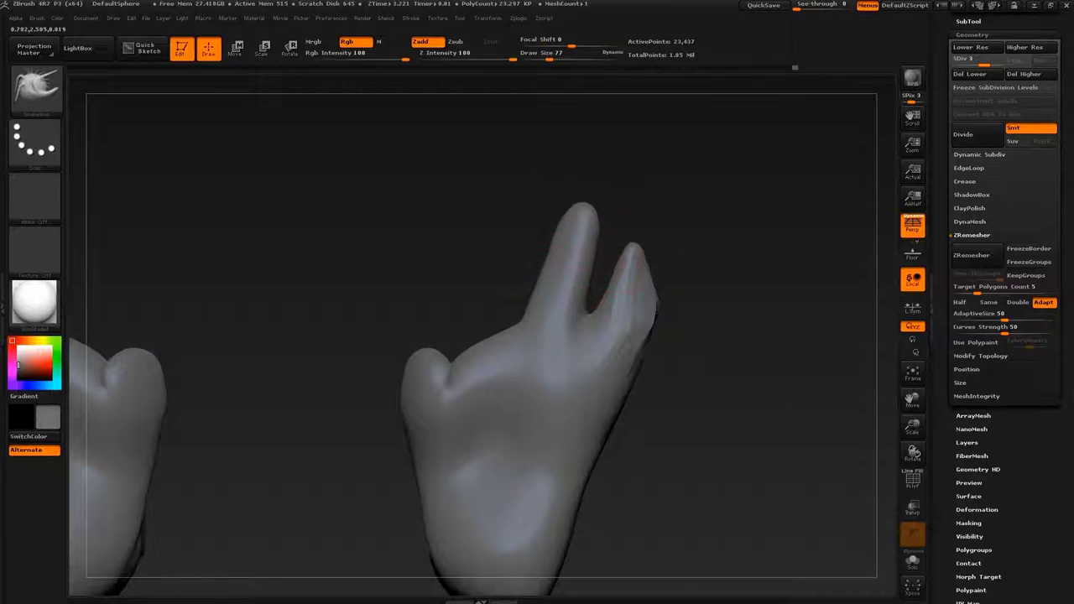
left_click_drag(502, 331, 505, 224)
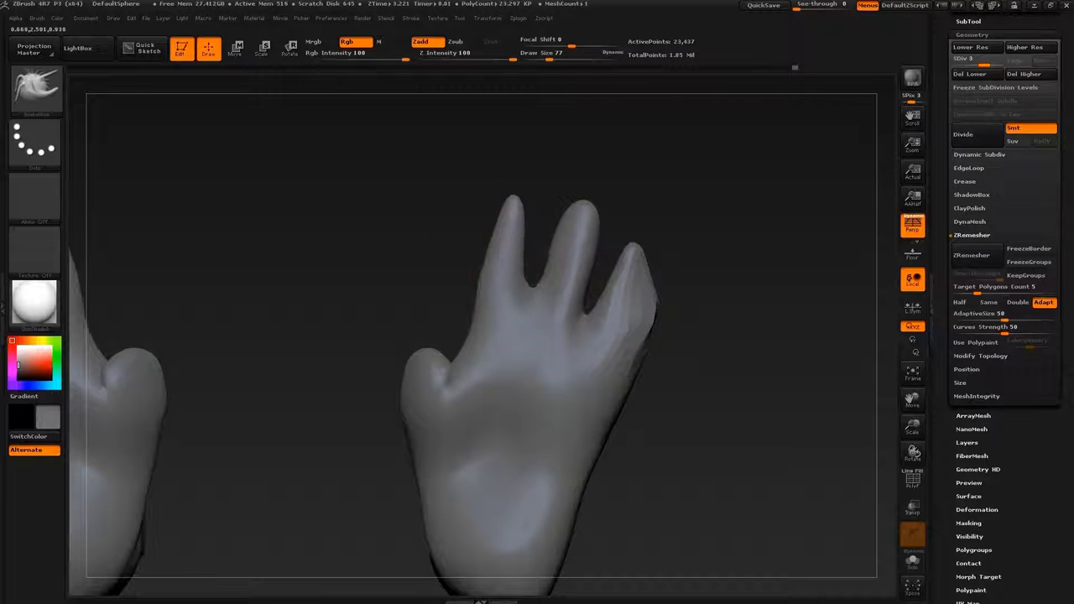
With another brush, pull one more toe and shape the foot's side bump, then view it sideways
key("b")
key("d")
key("s")
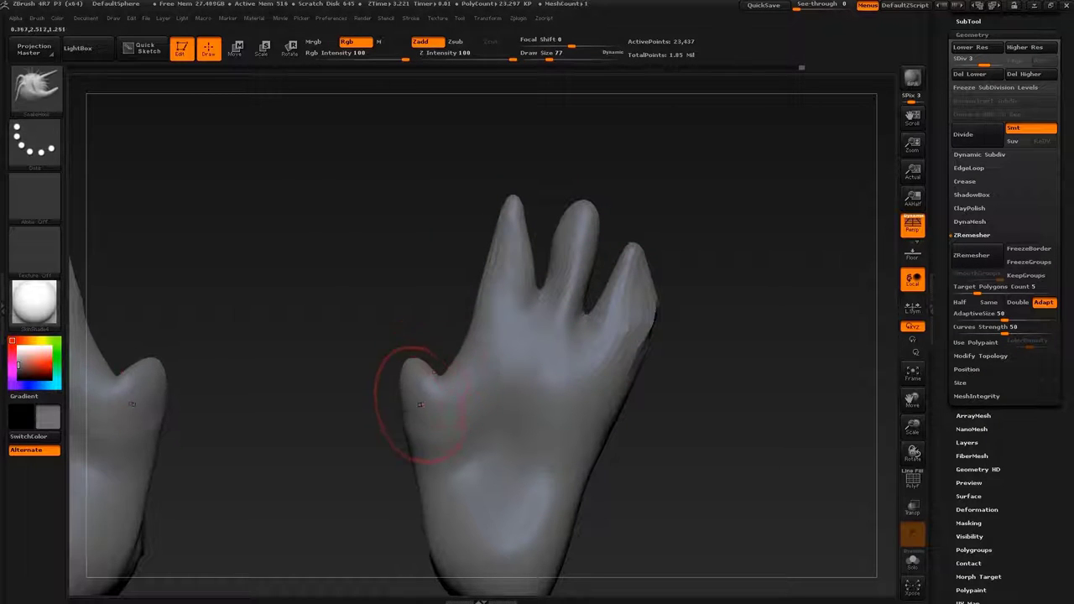
left_click_drag(419, 404, 369, 388)
key("s")
mouse_move(457, 355)
left_mouse_down()
mouse_move(440, 355)
mouse_move(444, 242)
left_mouse_up()
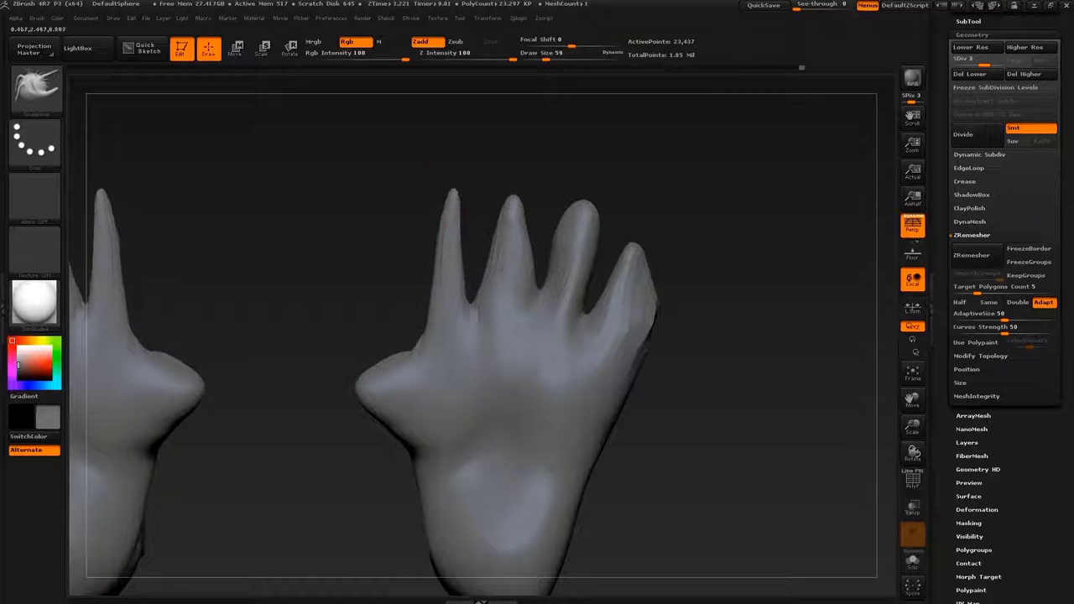
left_click_drag(394, 369, 369, 361)
left_click_drag(672, 545, 453, 470)
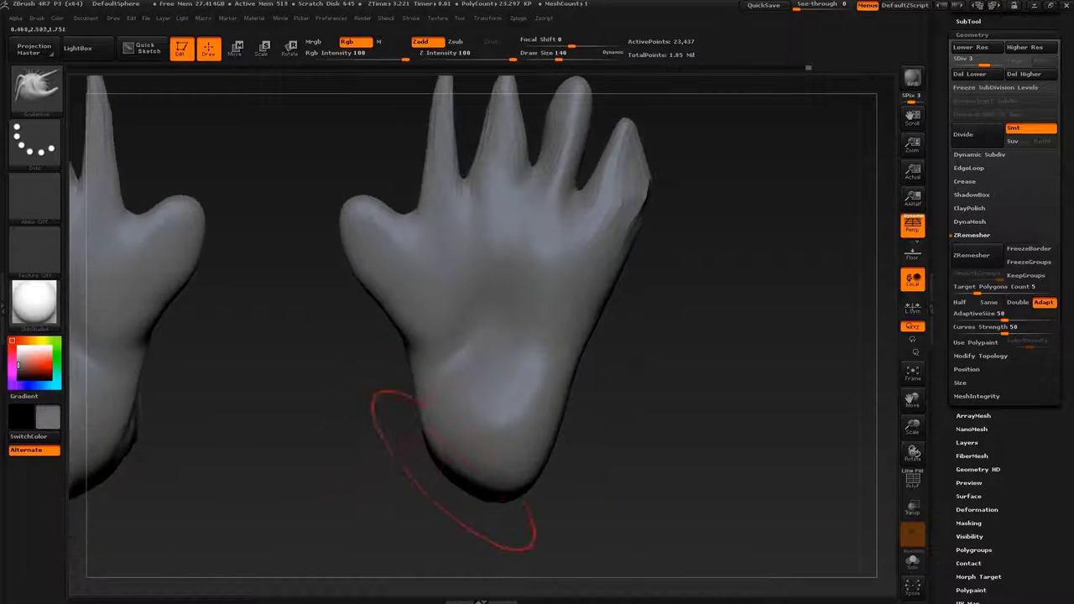
left_click_drag(755, 210, 839, 353)
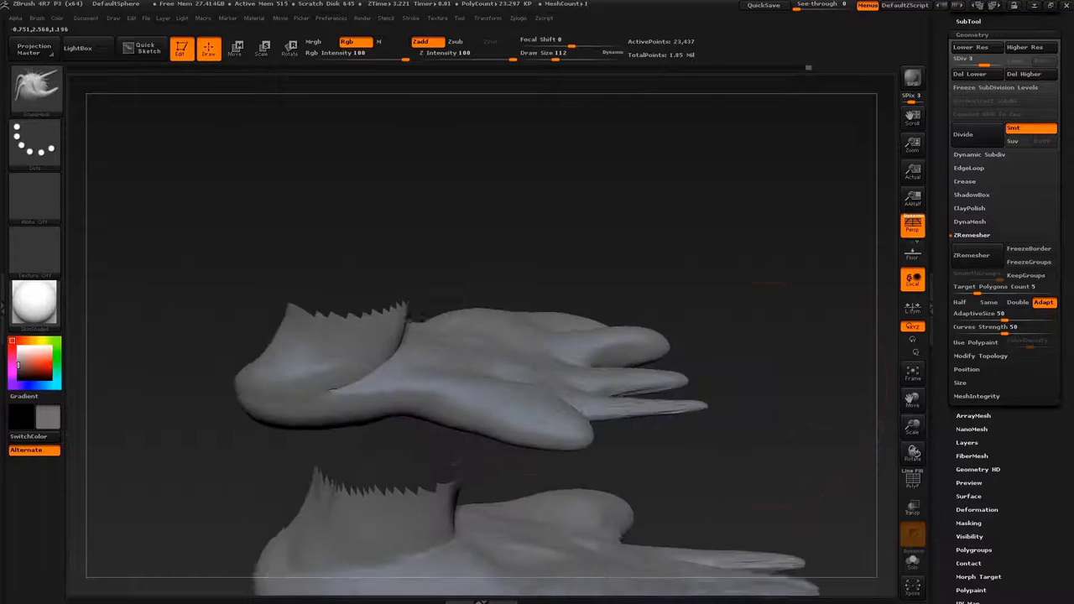
Select Inflat, subdivide the feet one more level, and reshape the toes and soles
key("b")
key("i")
key("n")
key("ctrl+d")
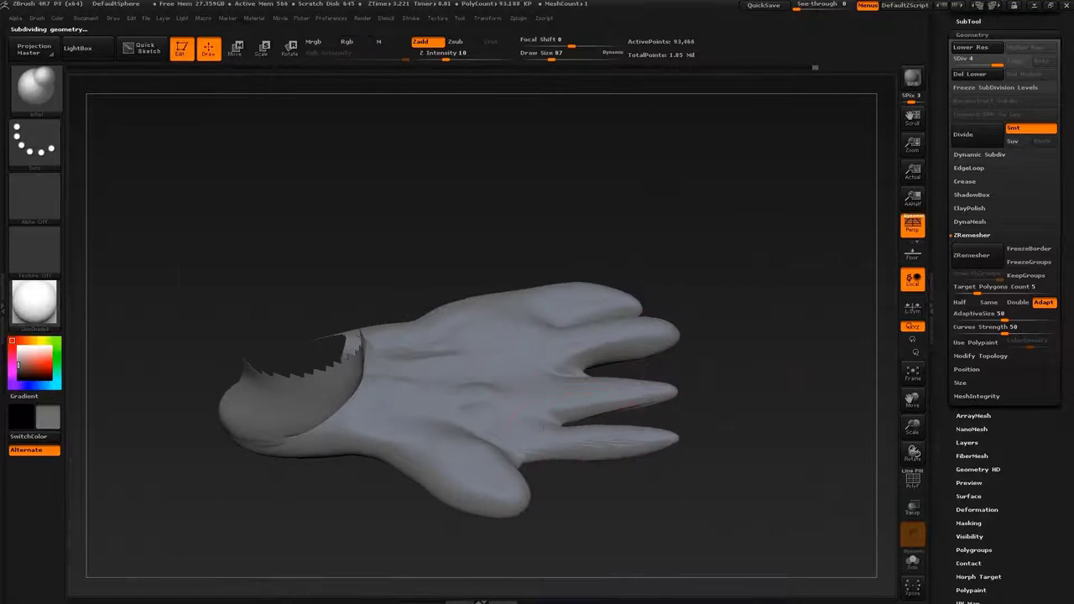
left_click_drag(755, 251, 738, 202)
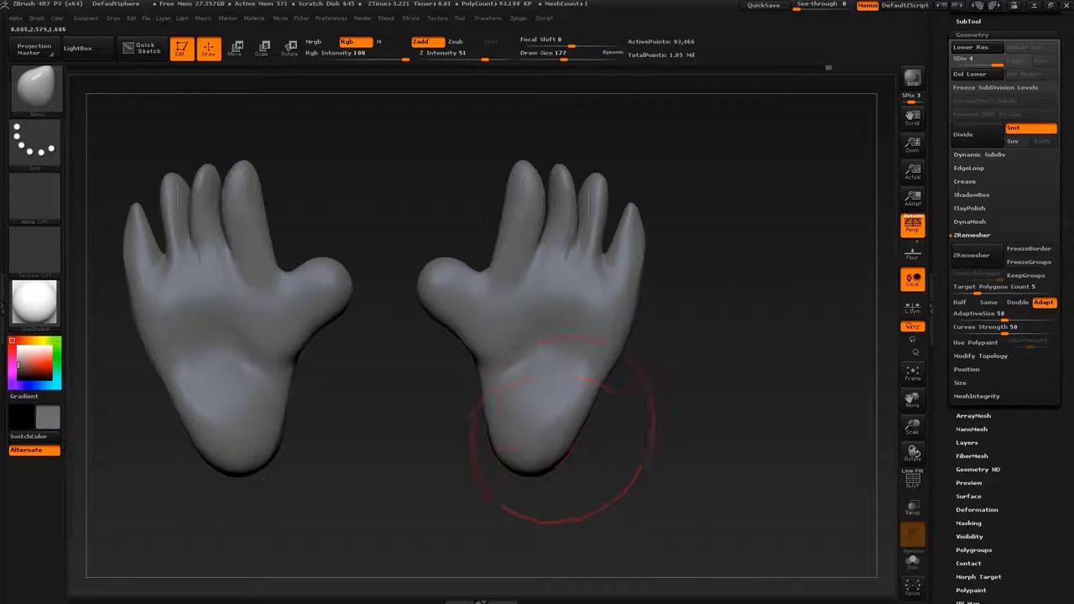
left_click_drag(562, 432, 470, 394)
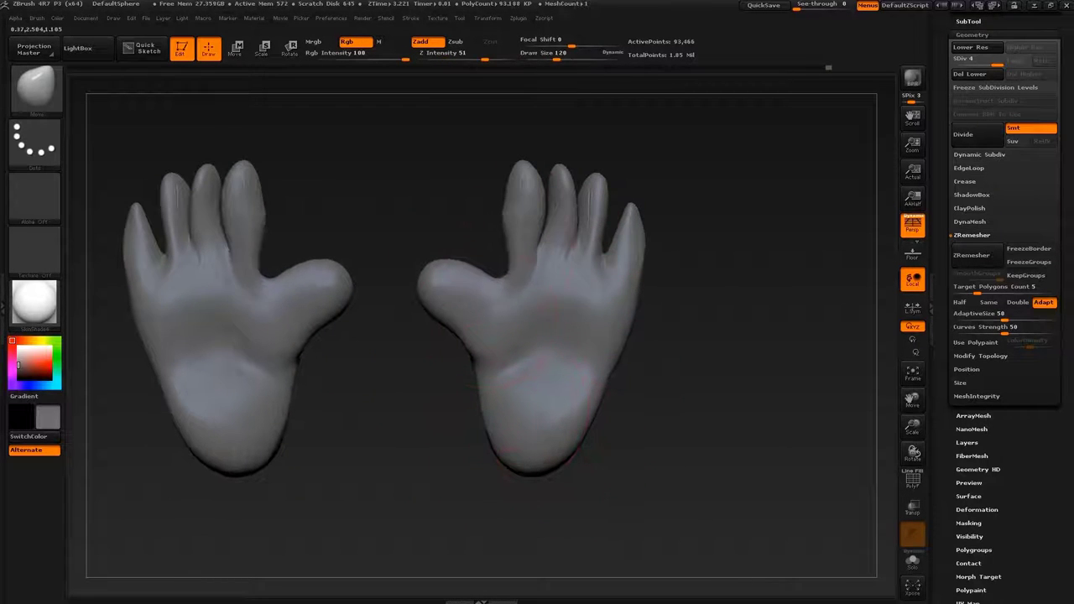
left_click_drag(537, 277, 571, 147)
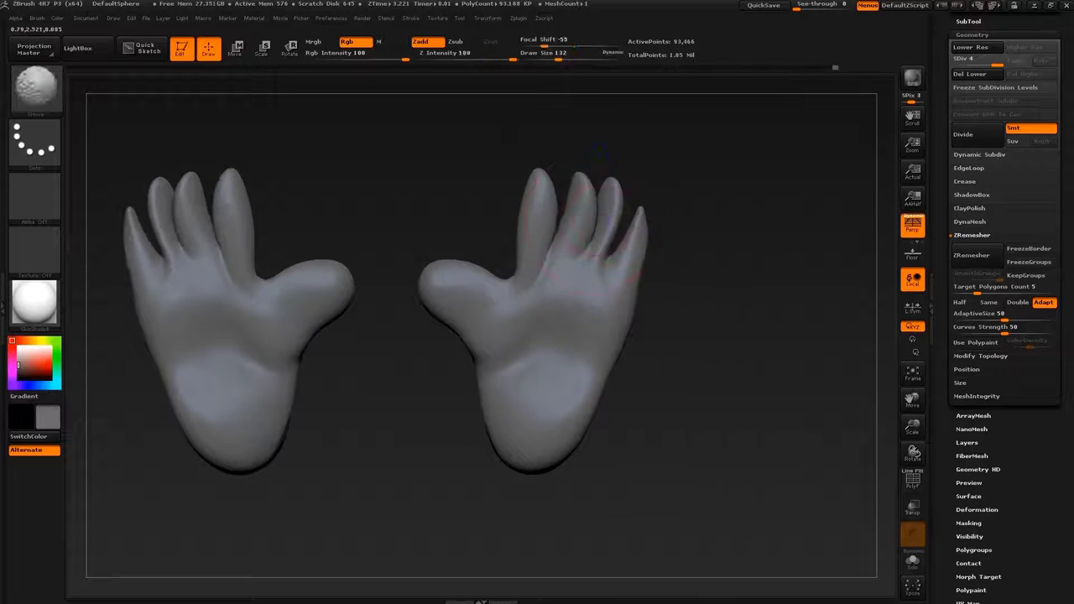
With Move Topological, pull the big toes thinner and spread the toes, smoothing briefly
key("b")
key("m")
key("t")
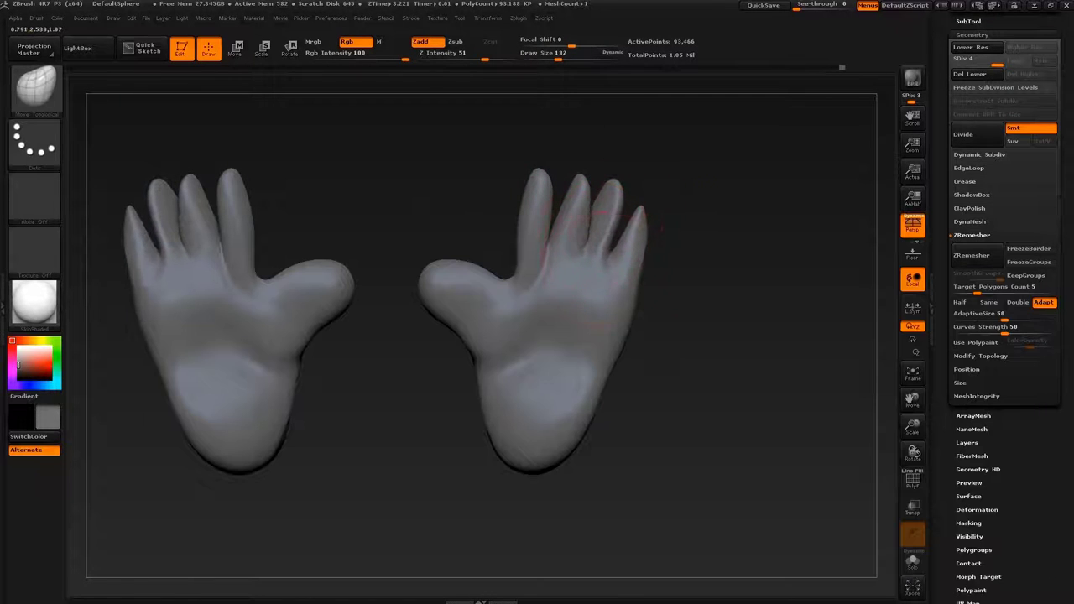
key("s")
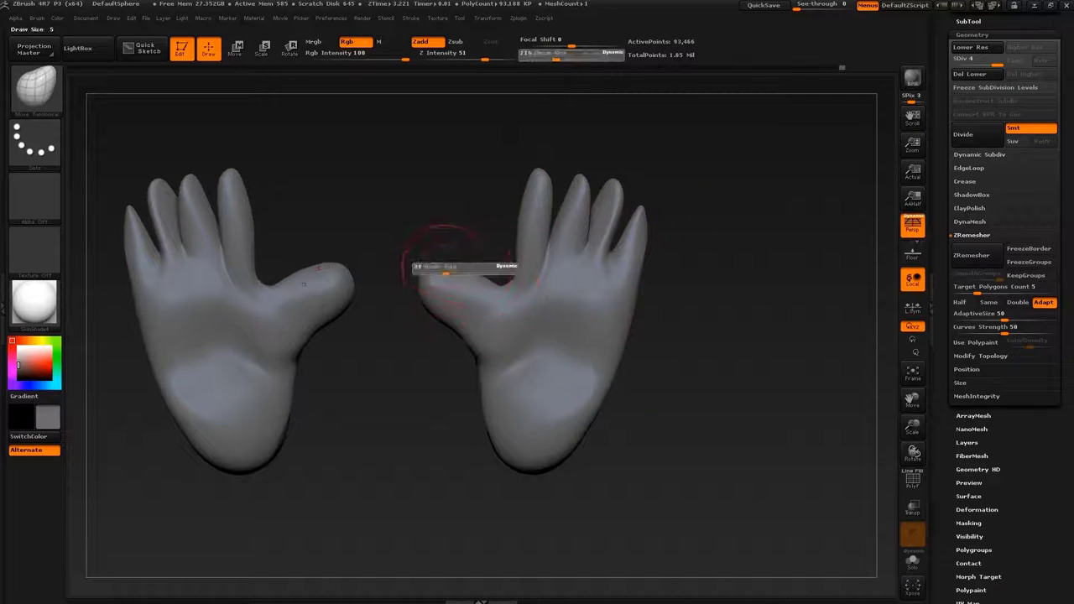
mouse_move(440, 281)
left_mouse_down()
mouse_move(431, 227)
mouse_move(448, 223)
left_mouse_up()
key("s")
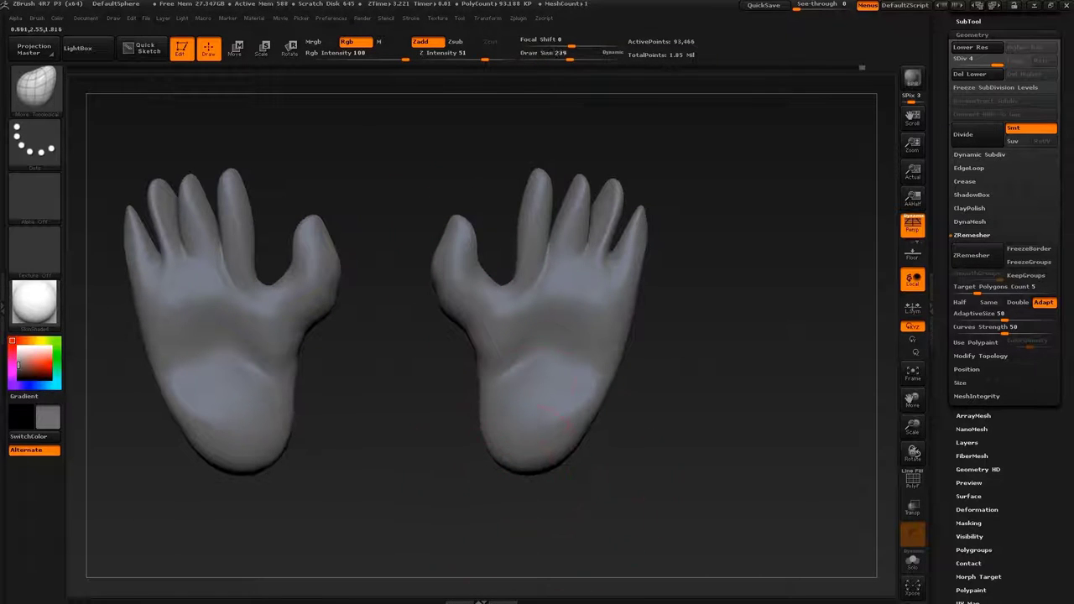
mouse_move(647, 292)
left_mouse_down()
mouse_move(654, 243)
mouse_move(546, 187)
mouse_move(533, 257)
left_mouse_up()
key("shift+s")
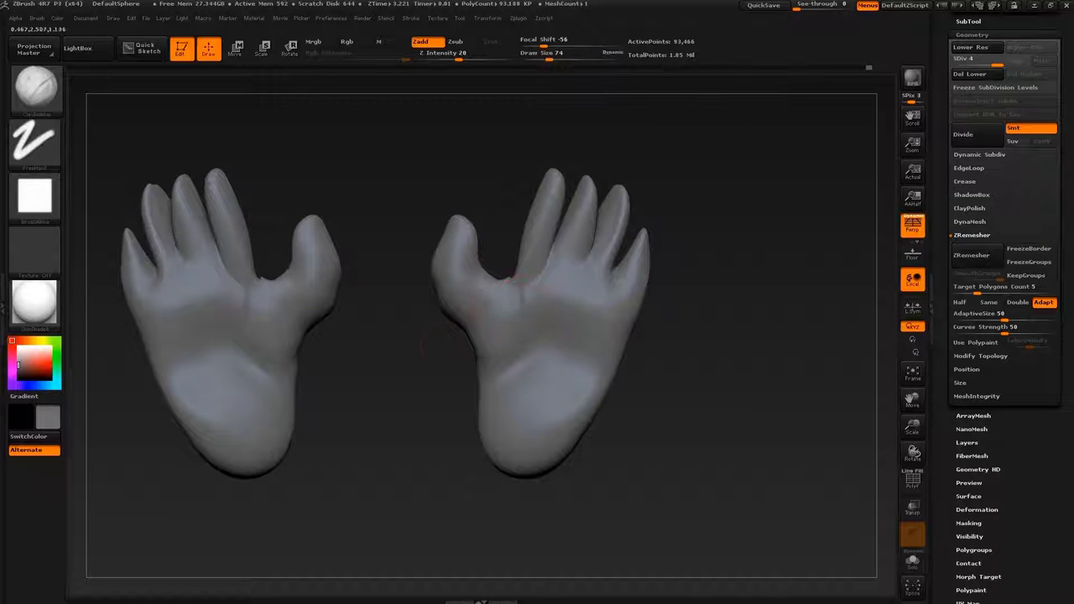
key("shift")
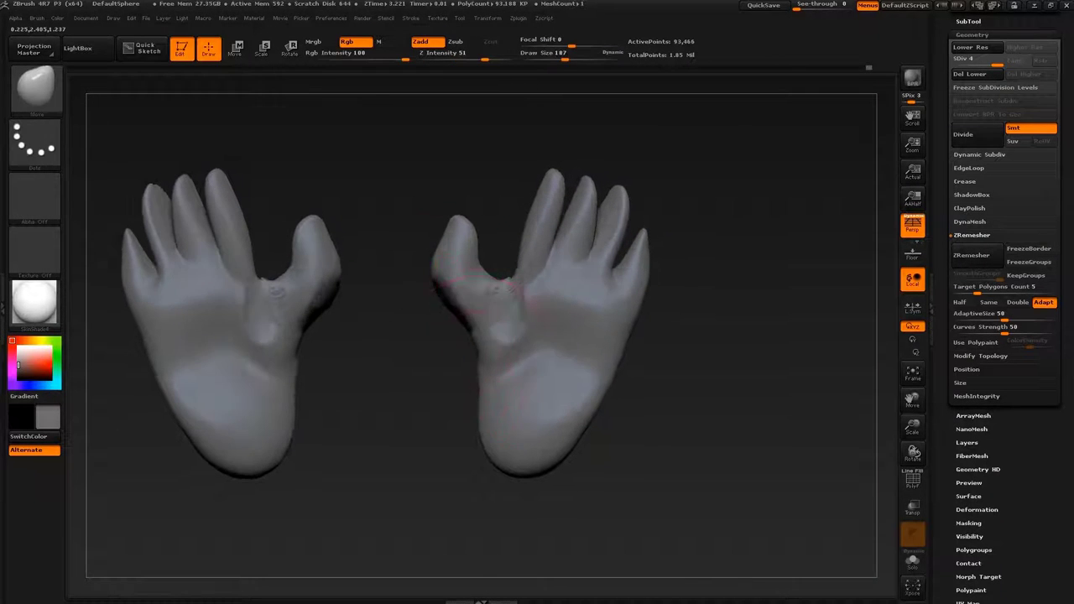
mouse_move(442, 273)
left_mouse_down()
mouse_move(473, 249)
mouse_move(458, 241)
left_mouse_up()
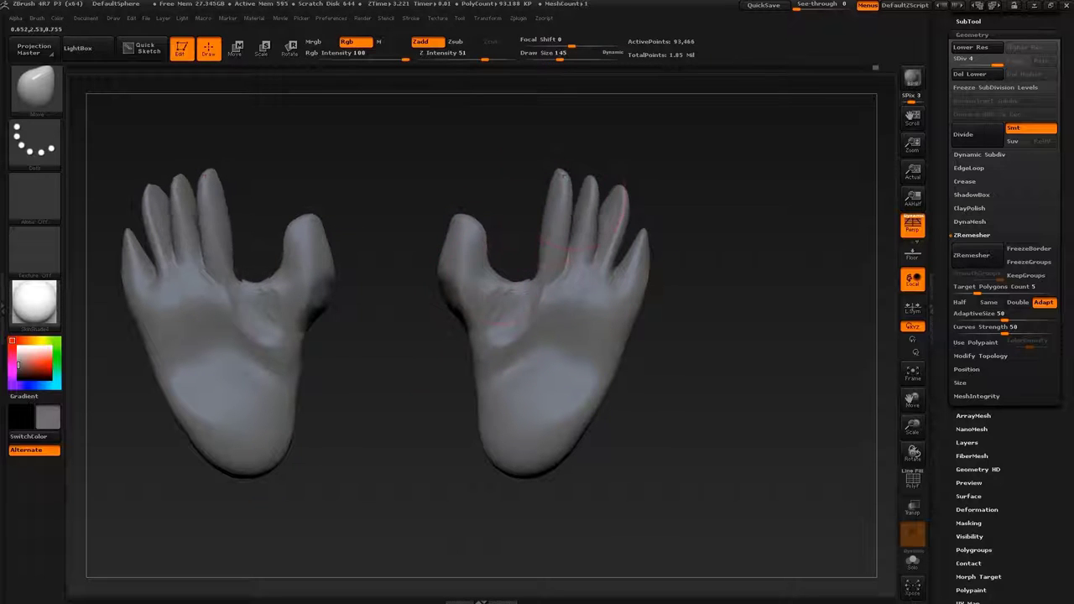
left_click_drag(546, 235, 646, 276)
Reshape both feet from the flipped underside, alternating Inflat and Move Topological
left_click_drag(630, 377, 602, 250)
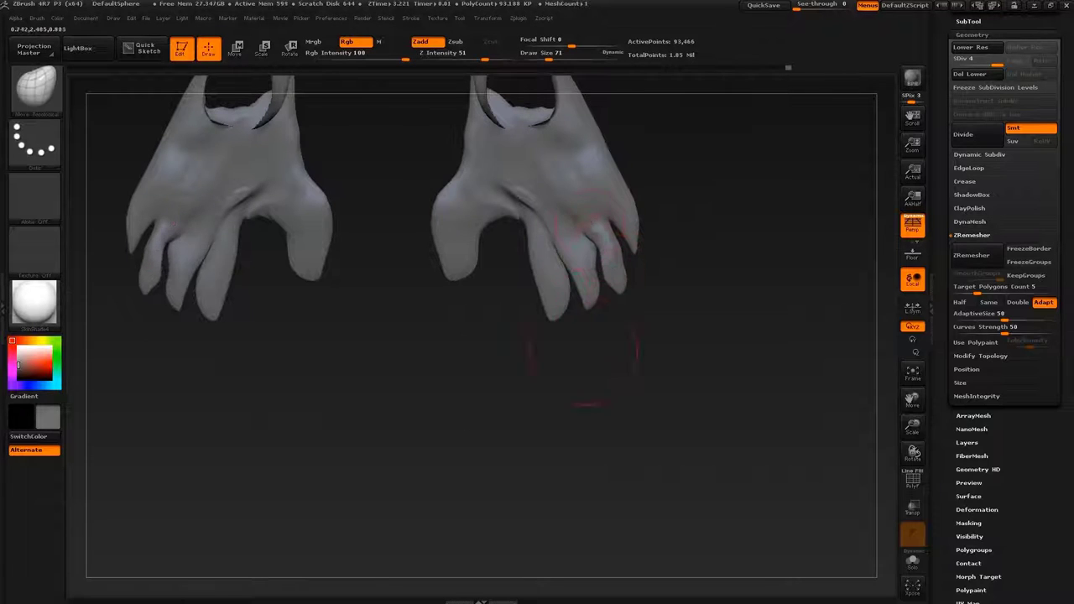
left_click_drag(581, 302, 433, 218)
left_click_drag(713, 419, 588, 352)
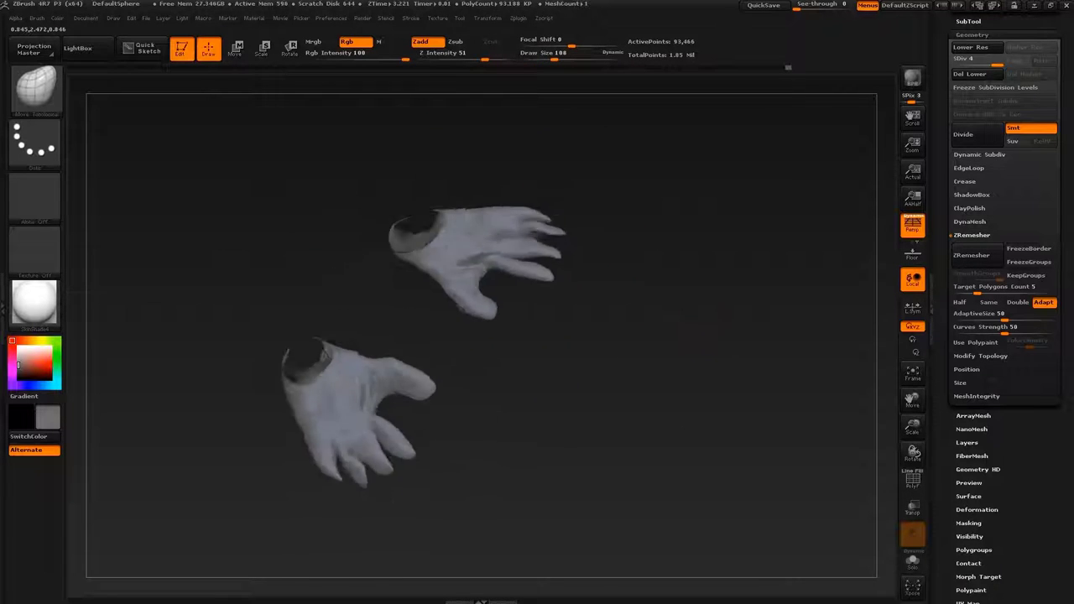
key("b")
key("i")
key("n")
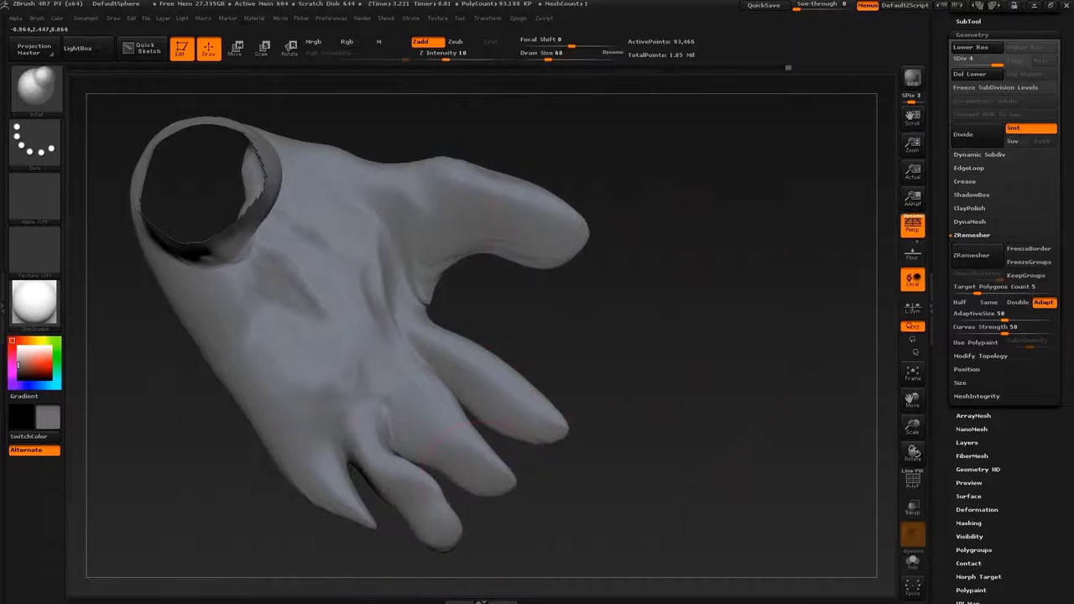
key("b")
key("m")
key("t")
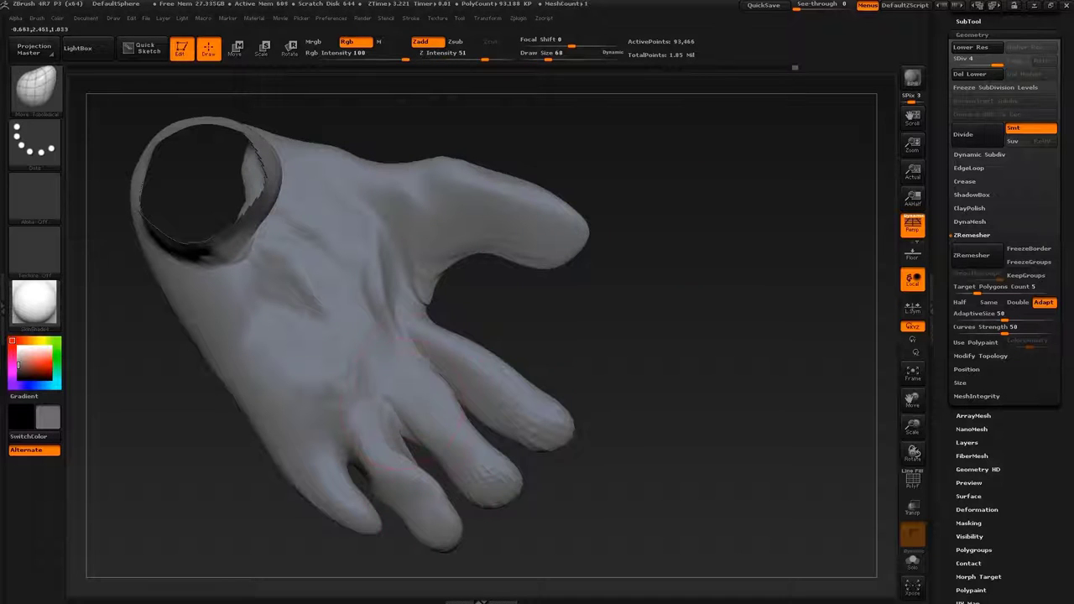
mouse_move(477, 290)
left_mouse_down()
mouse_move(504, 251)
mouse_move(512, 275)
mouse_move(479, 302)
mouse_move(468, 275)
mouse_move(444, 311)
left_mouse_up()
key("b")
key("i")
key("n")
Select the Inflat brush, then switch to Transpose scaling on the leg
key("b")
key("i")
key("n")
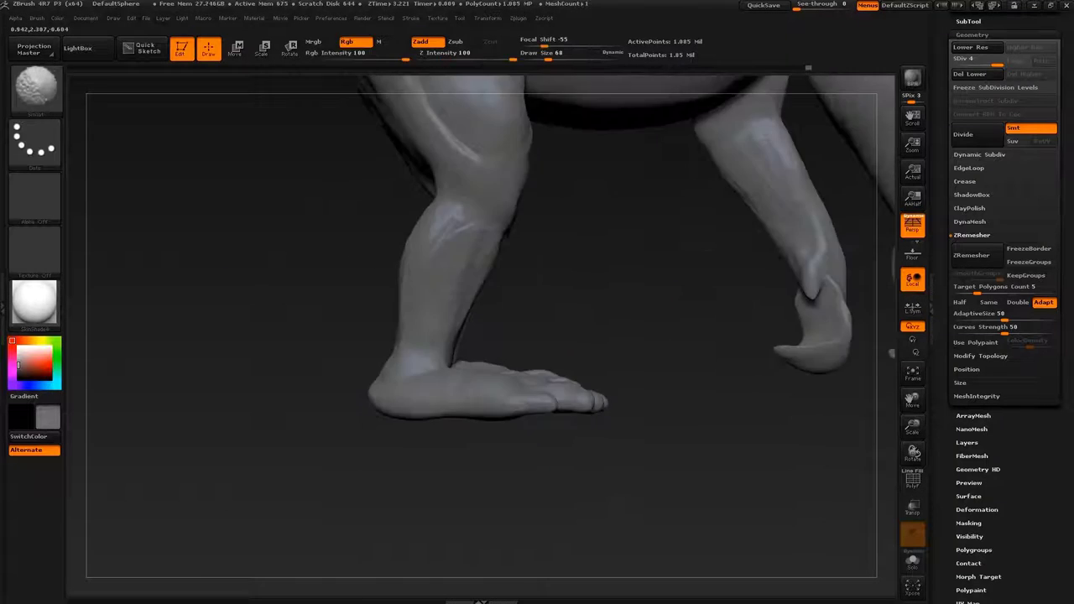
key("e")
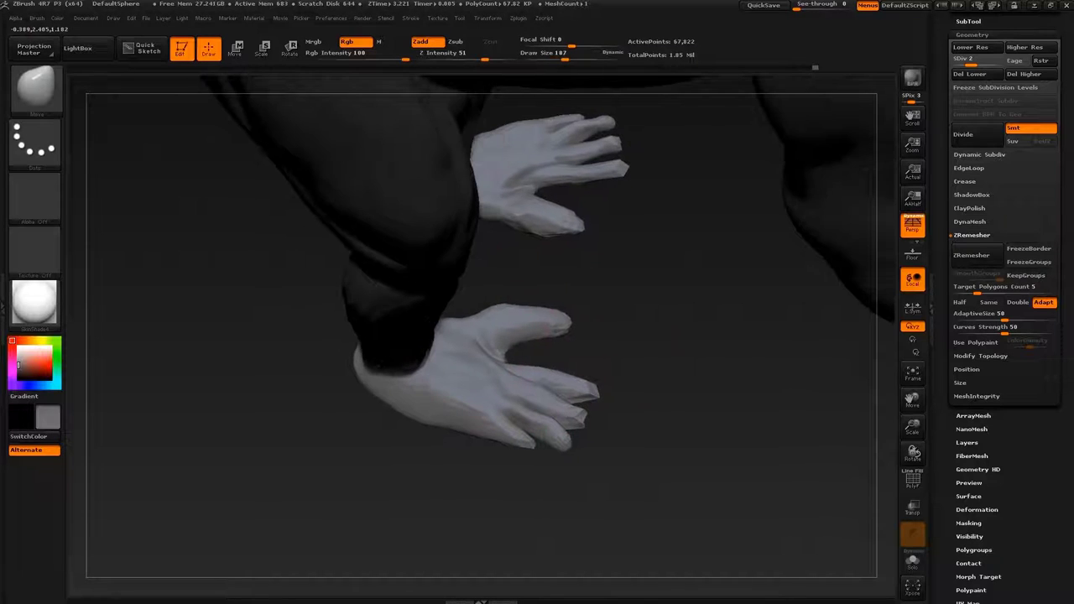
Subdivide the hands, drop back one level, and symmetrically reshape the fingers, palms and thumbs
left_click_drag(604, 227, 872, 361)
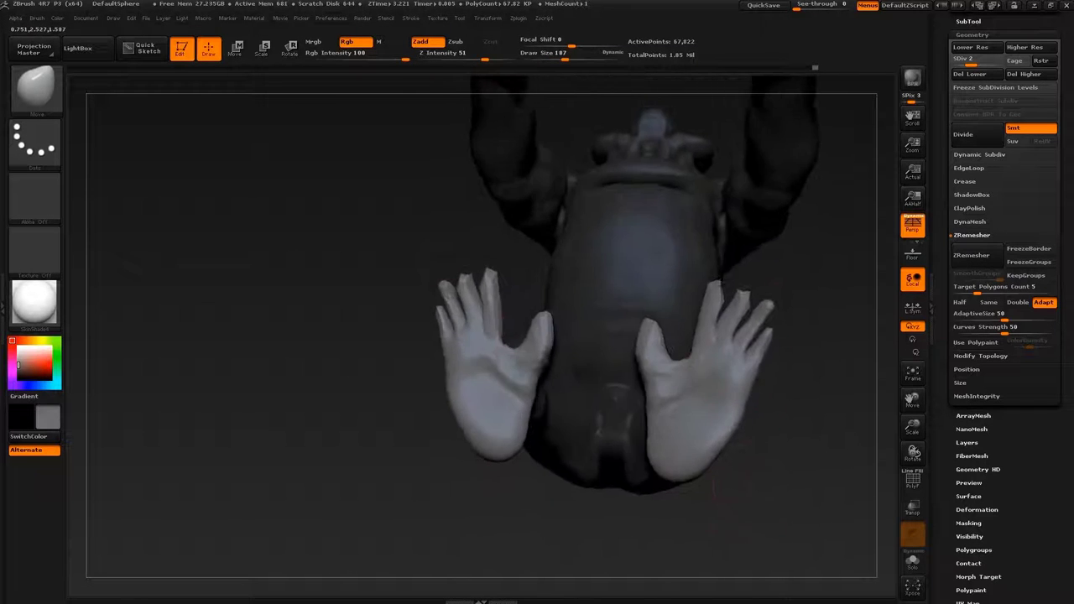
key("d")
key("d")
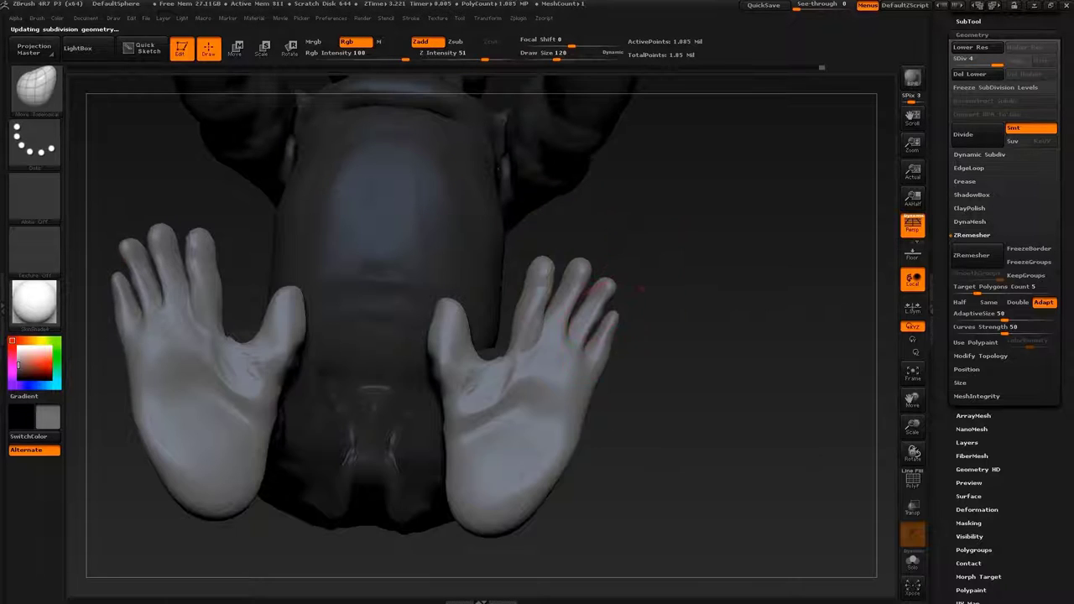
key("shift+d")
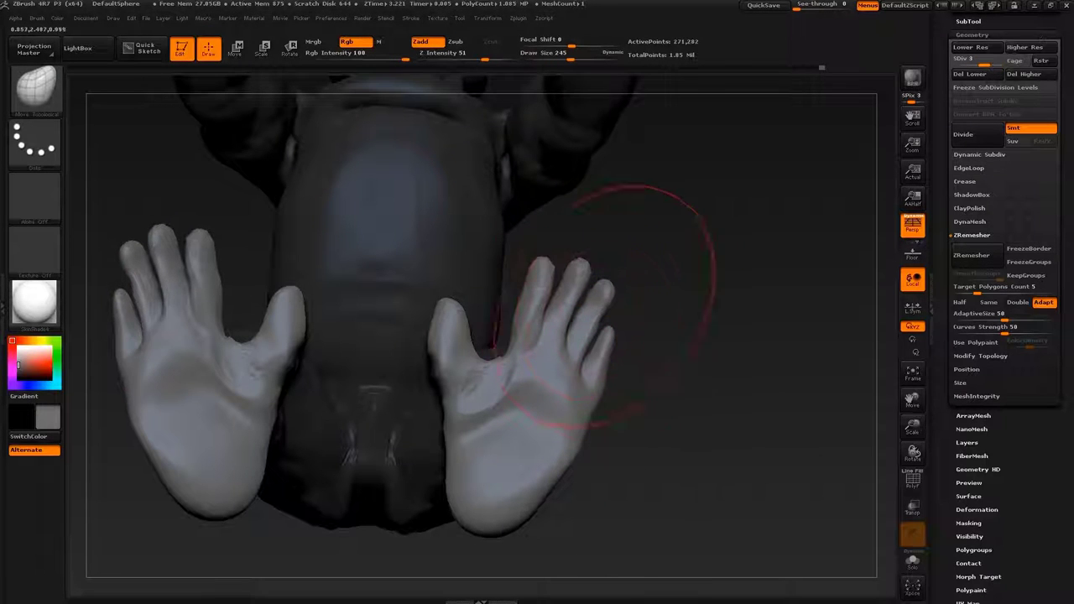
left_click_drag(558, 306, 568, 275)
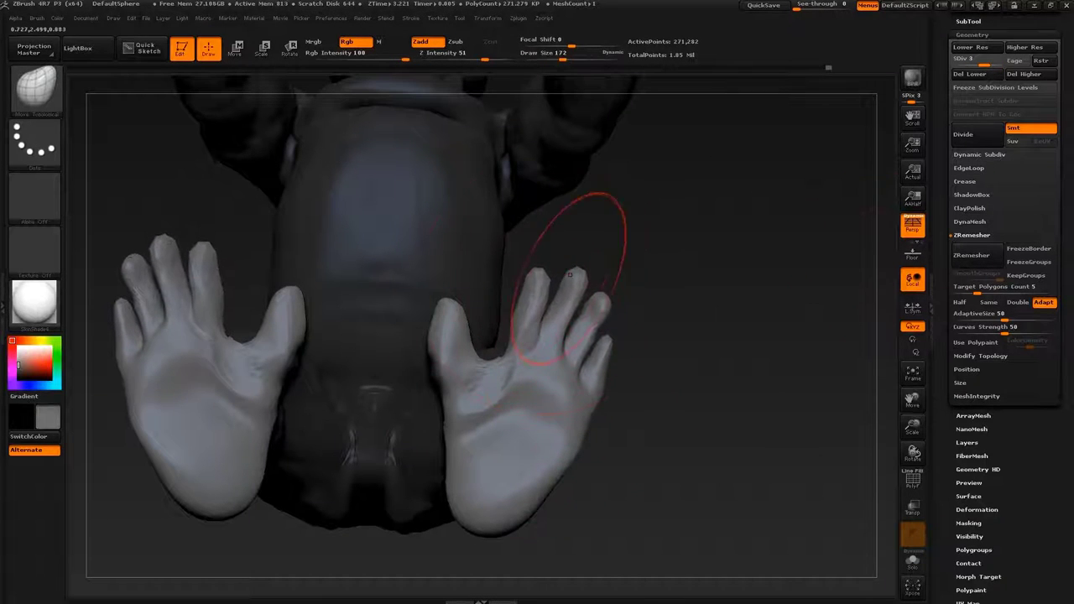
left_click_drag(528, 355, 580, 335)
left_click_drag(459, 382, 504, 319)
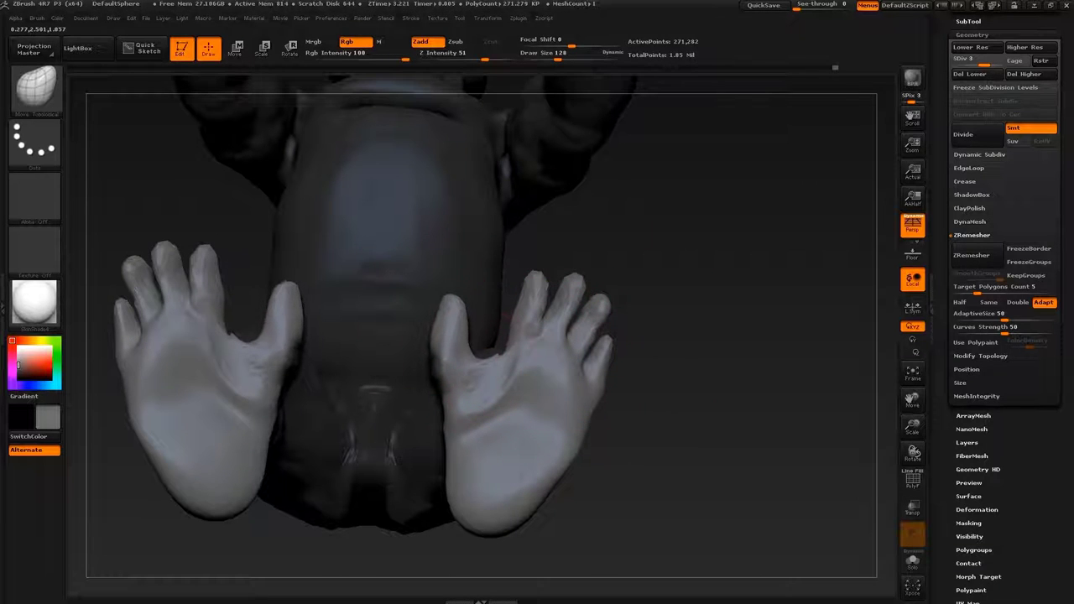
left_click_drag(462, 367, 458, 317)
key("bracketright")
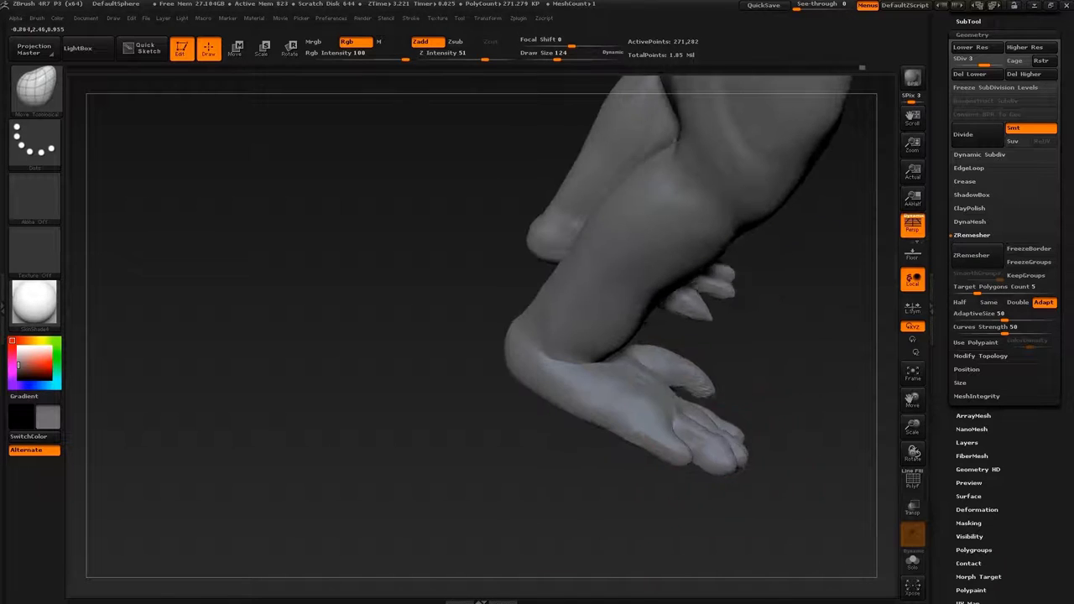
key("s")
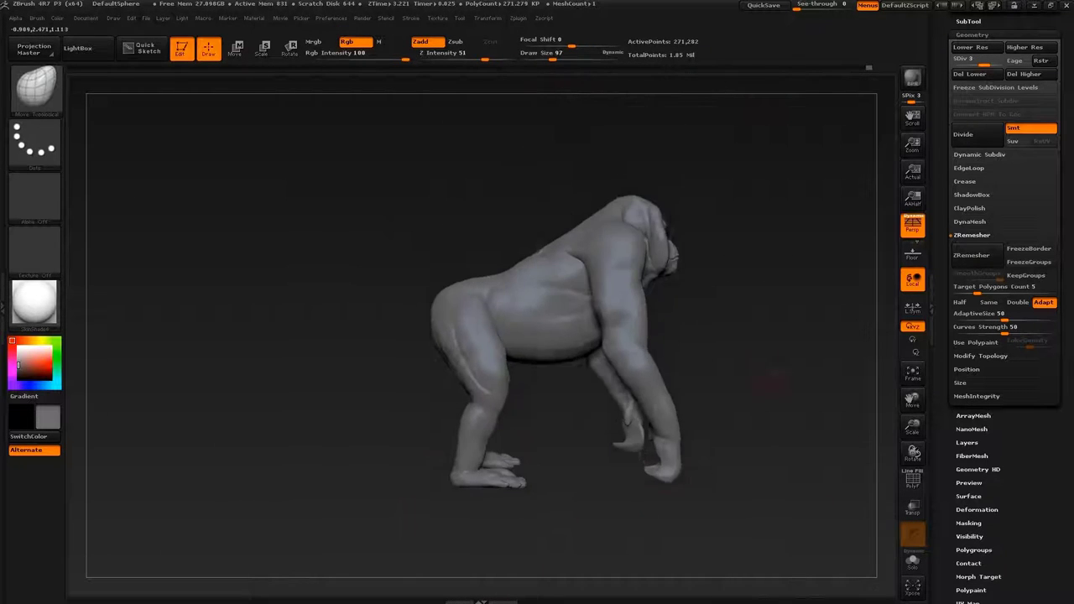
key("s")
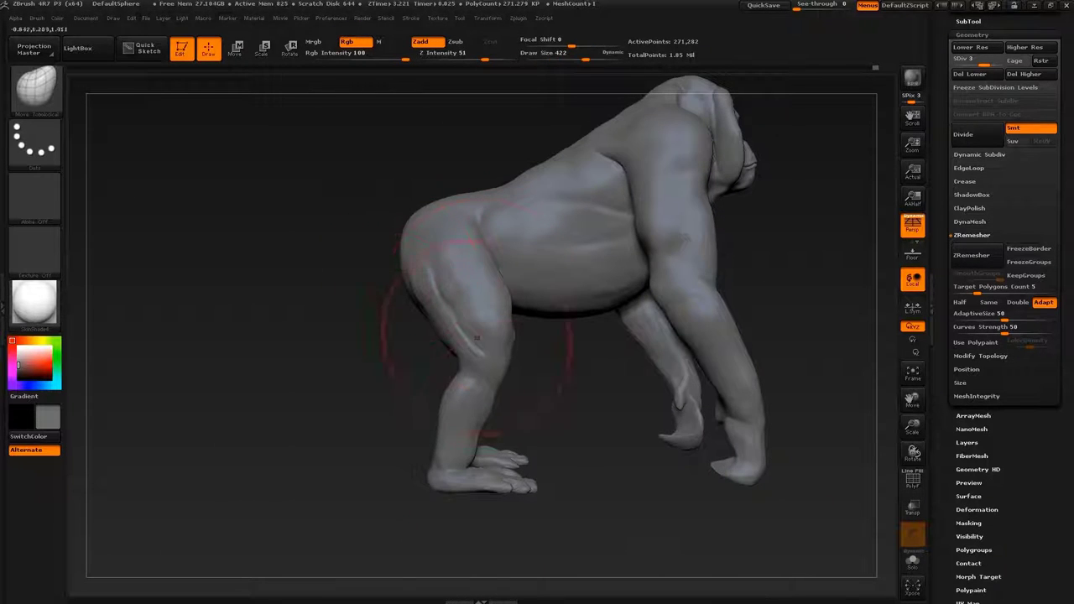
left_click_drag(520, 396, 855, 399)
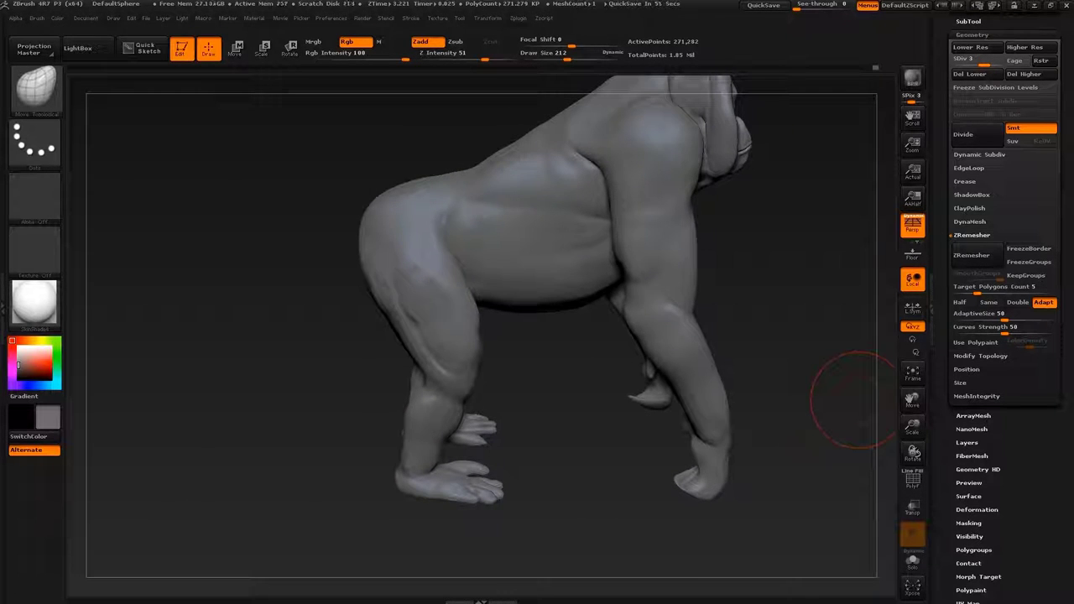
Isolate one foot and raise it to subdivision level 4
left_click_drag(854, 400, 805, 470)
left_click_drag(744, 508, 781, 524, "ctrl+shift")
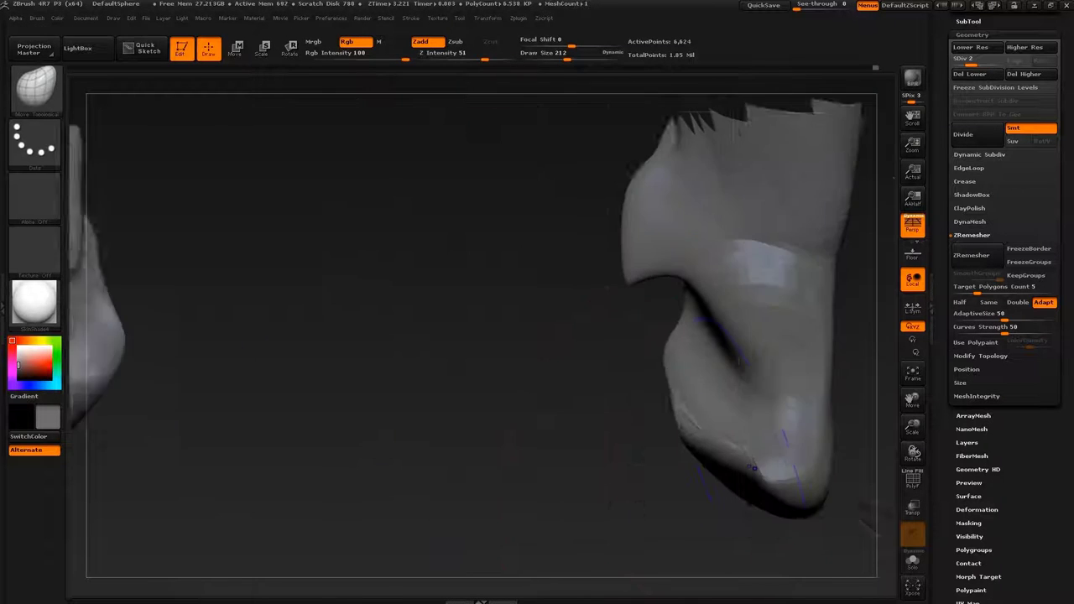
key("shift+d")
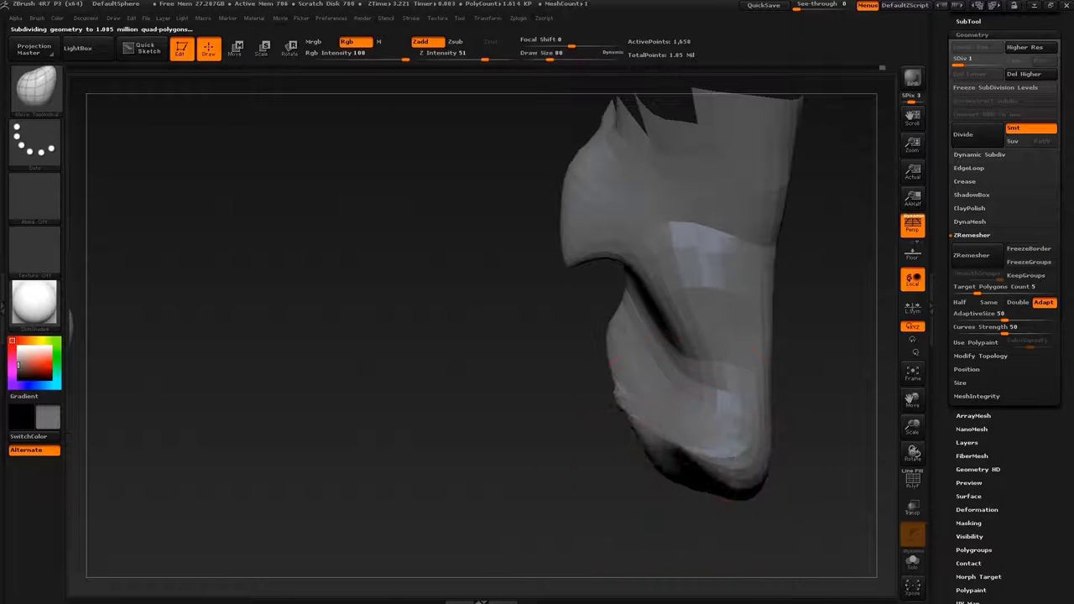
left_click_drag(722, 487, 660, 479)
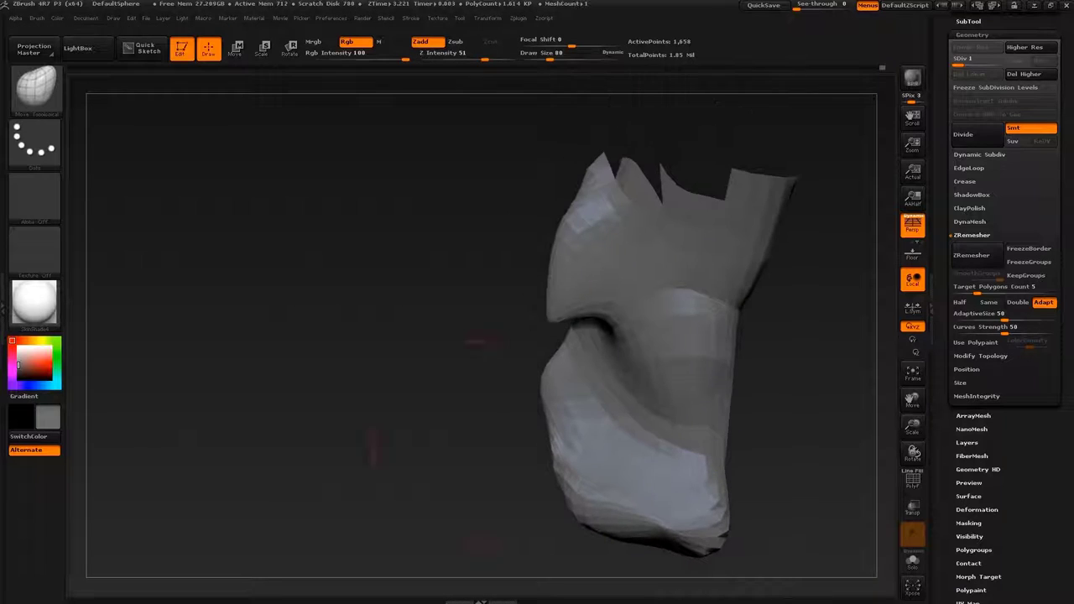
key("d")
key("d")
mouse_move(562, 371)
left_mouse_down()
mouse_move(653, 302)
mouse_move(708, 455)
left_mouse_up()
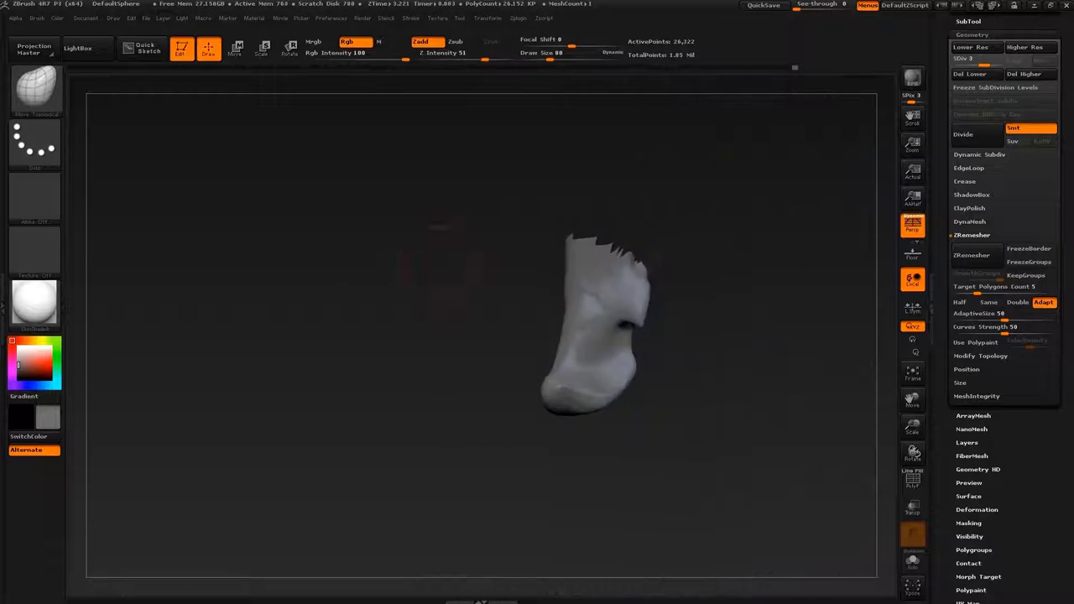
key("b")
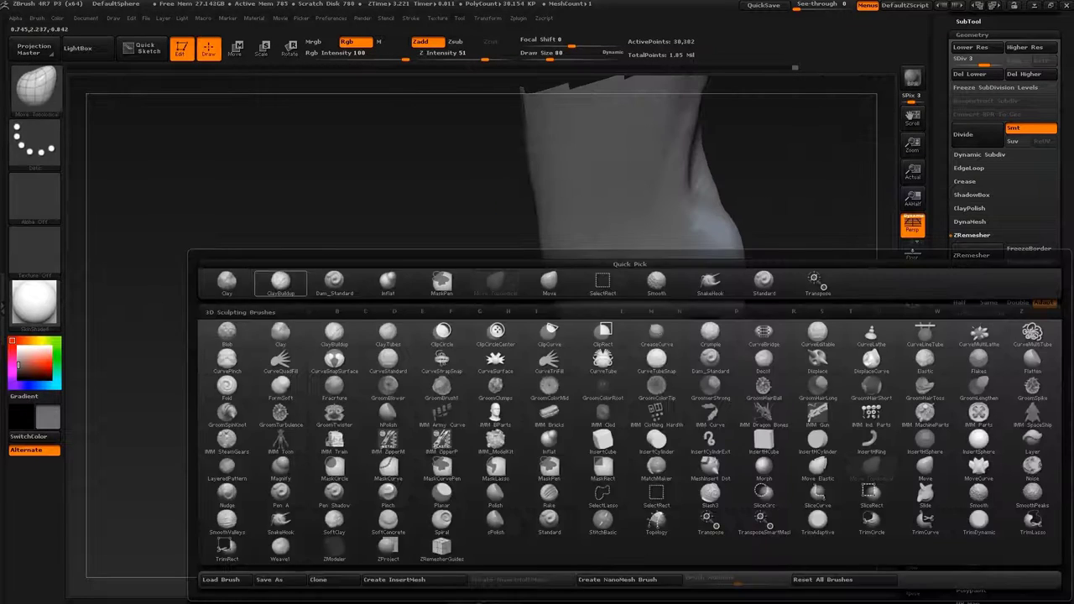
Raise a bump on the foot's side and pull it into a toe with Move Topological
key("c")
key("b")
key("d")
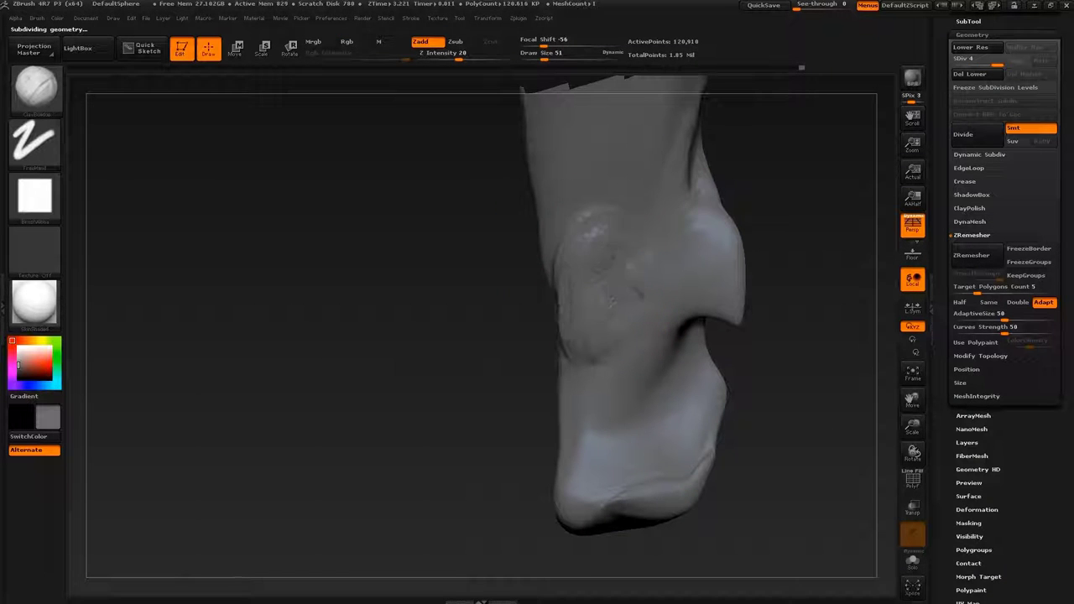
left_click_drag(675, 256, 663, 222)
key("b")
key("m")
key("t")
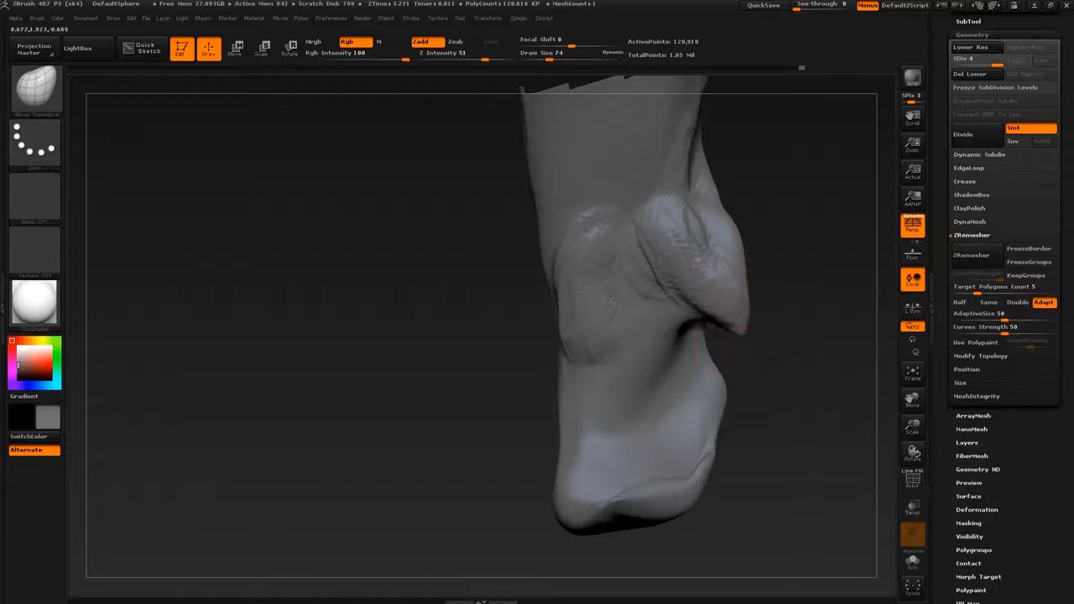
mouse_move(722, 411)
left_mouse_down()
mouse_move(420, 467)
mouse_move(734, 327)
mouse_move(730, 383)
mouse_move(713, 369)
mouse_move(688, 424)
left_mouse_up()
Round the toe's pointed tip with Inflate and reshape it with Move Topological
key("b")
key("i")
key("n")
key("b")
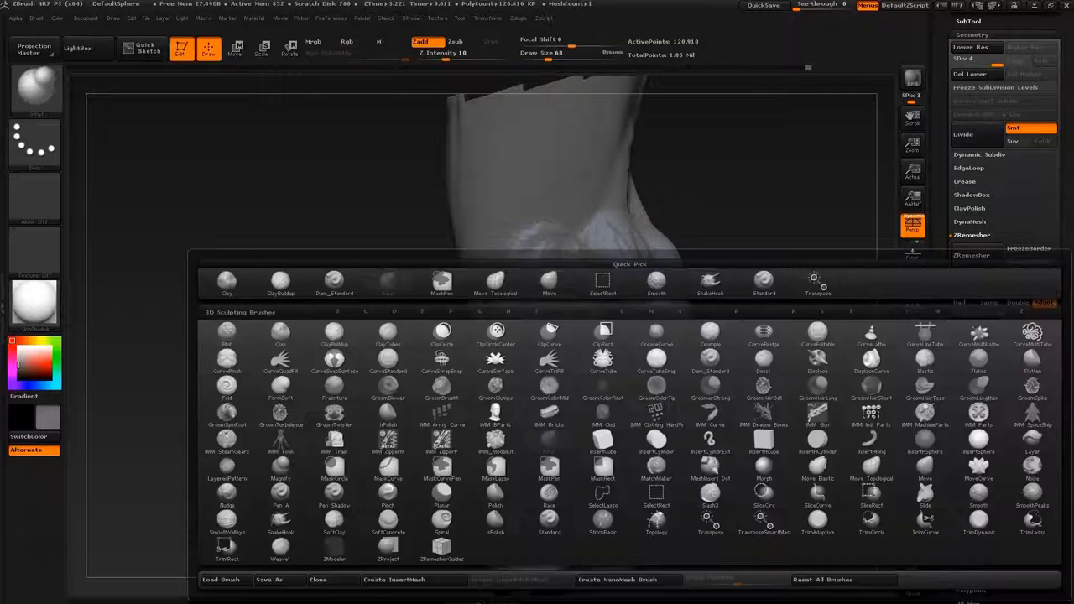
key("m")
key("t")
key("s")
Resize the brush and carve creases into the lower foot
mouse_move(672, 331)
left_mouse_down()
mouse_move(684, 251)
mouse_move(719, 275)
mouse_move(696, 352)
mouse_move(629, 314)
left_mouse_up()
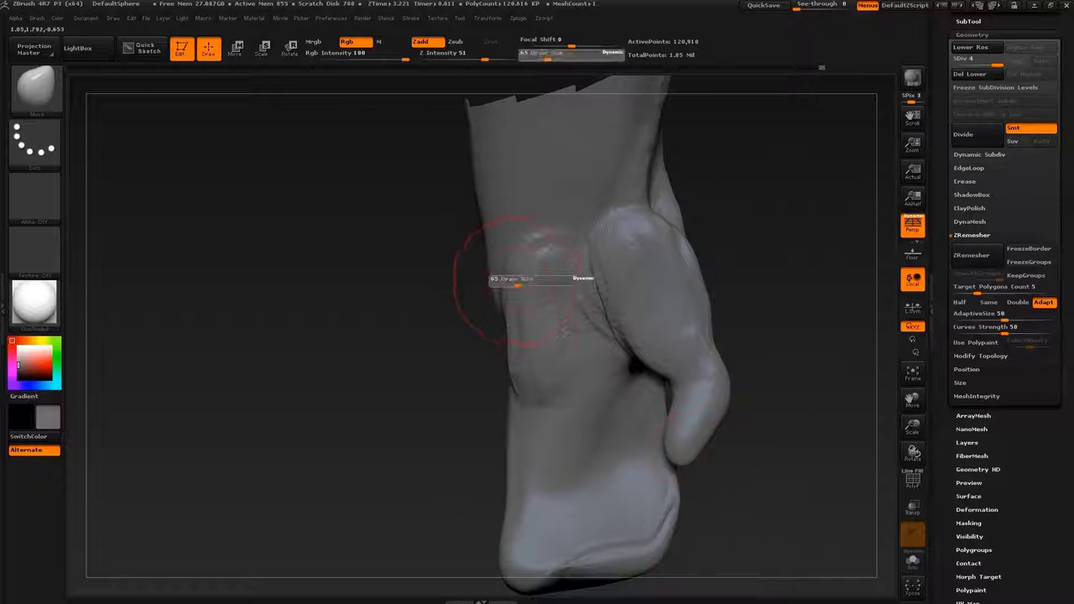
left_click_drag(516, 281, 395, 276)
key("s")
left_click(504, 284)
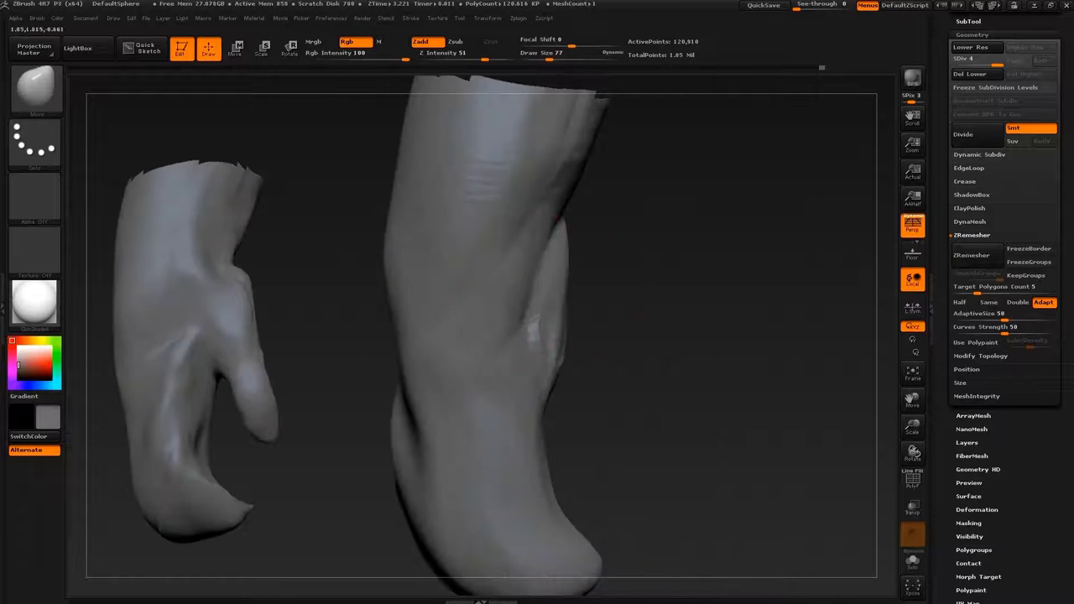
left_click_drag(713, 336, 360, 369)
key("b")
key("c")
key("b")
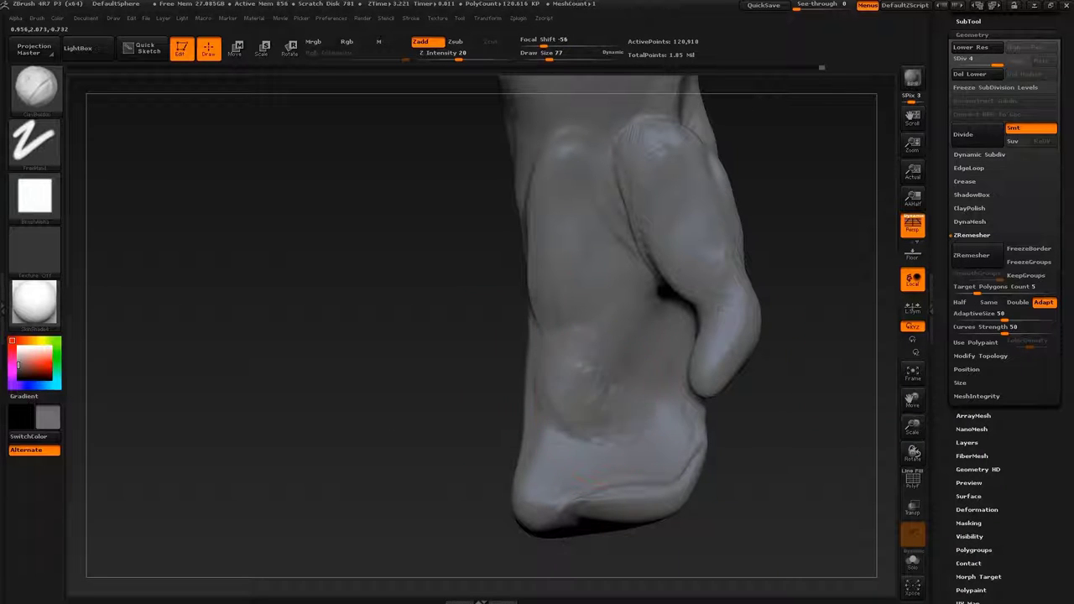
left_click_drag(625, 369, 579, 419)
left_click_drag(336, 335, 269, 344)
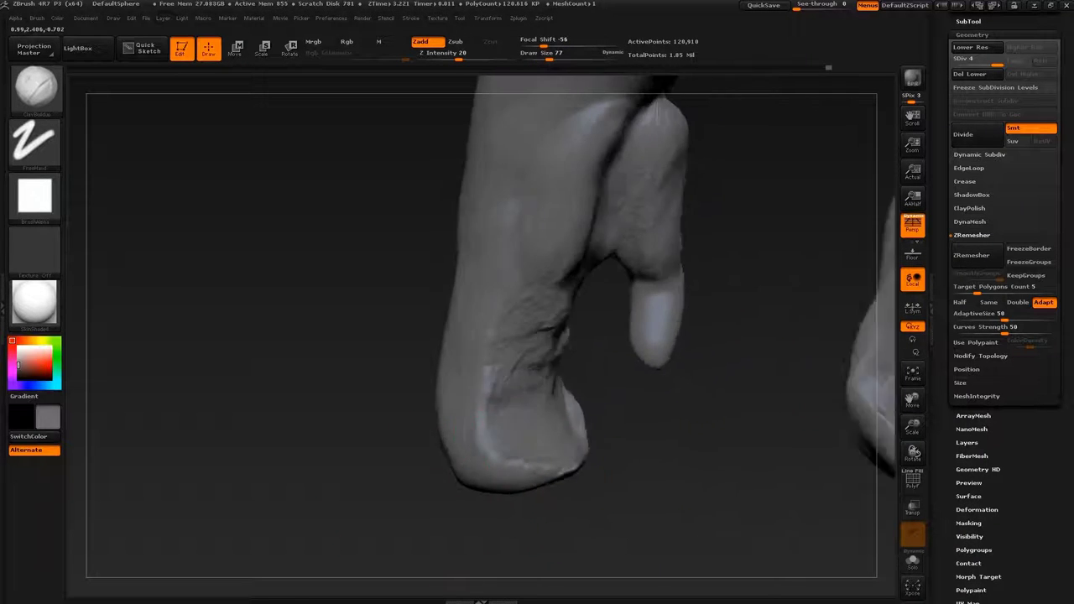
left_click_drag(336, 336, 277, 335)
Pull the fingers out of the hand with a pulling brush
key("b")
left_click(675, 281)
mouse_move(738, 469)
left_mouse_down()
mouse_move(567, 458)
mouse_move(511, 323)
left_mouse_up()
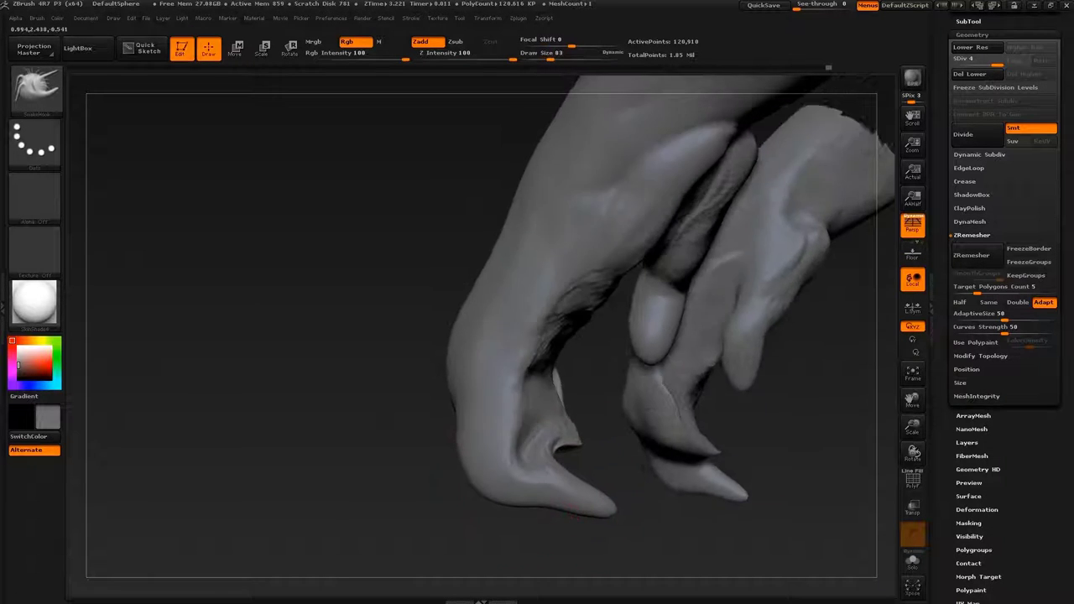
left_click_drag(512, 373, 520, 487)
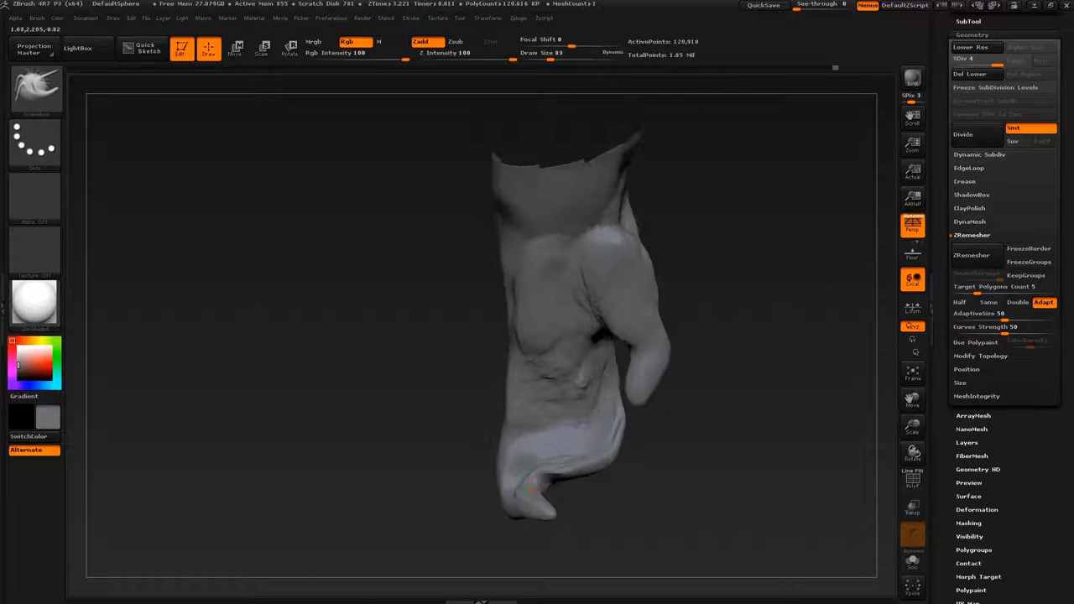
key("b")
key("d")
key("s")
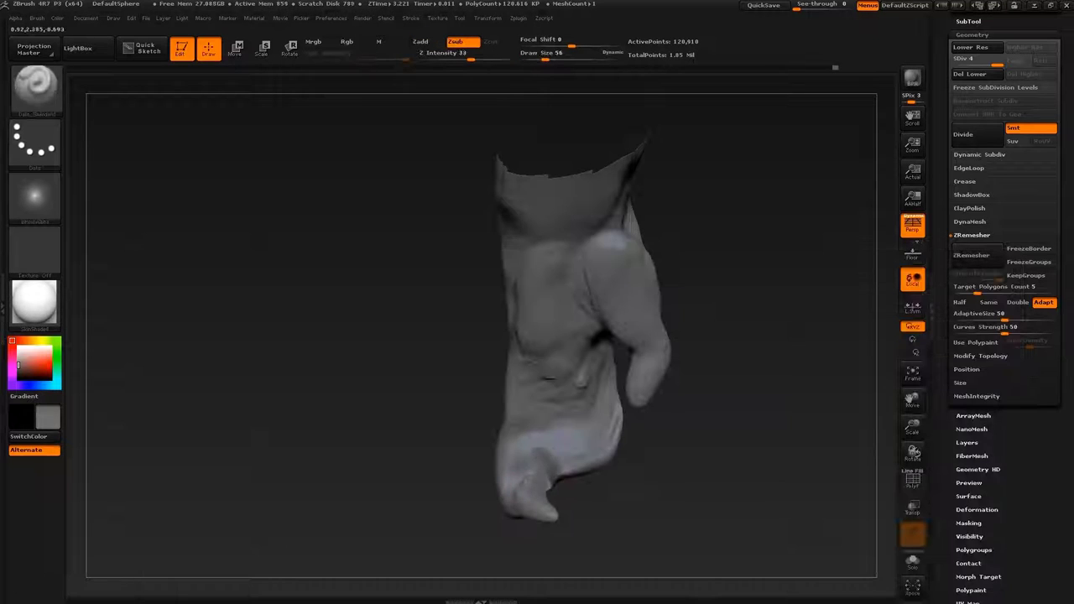
key("b")
key("s")
key("h")
mouse_move(537, 554)
left_mouse_down()
mouse_move(579, 469)
mouse_move(587, 512)
left_mouse_up()
mouse_move(755, 503)
left_mouse_down()
mouse_move(612, 383)
mouse_move(726, 509)
left_mouse_up()
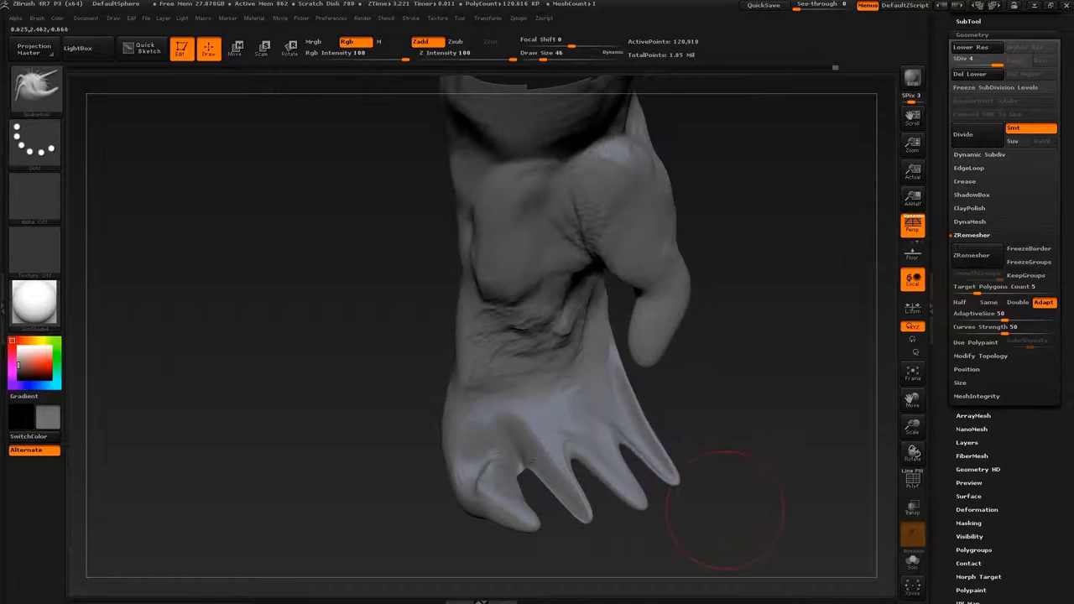
Reshape the hand from the side with an enlarged Move Topological brush
key("b")
key("s")
key("m")
mouse_move(637, 537)
left_mouse_down()
mouse_move(752, 501)
mouse_move(755, 453)
mouse_move(474, 398)
left_mouse_up()
key("b")
key("m")
key("t")
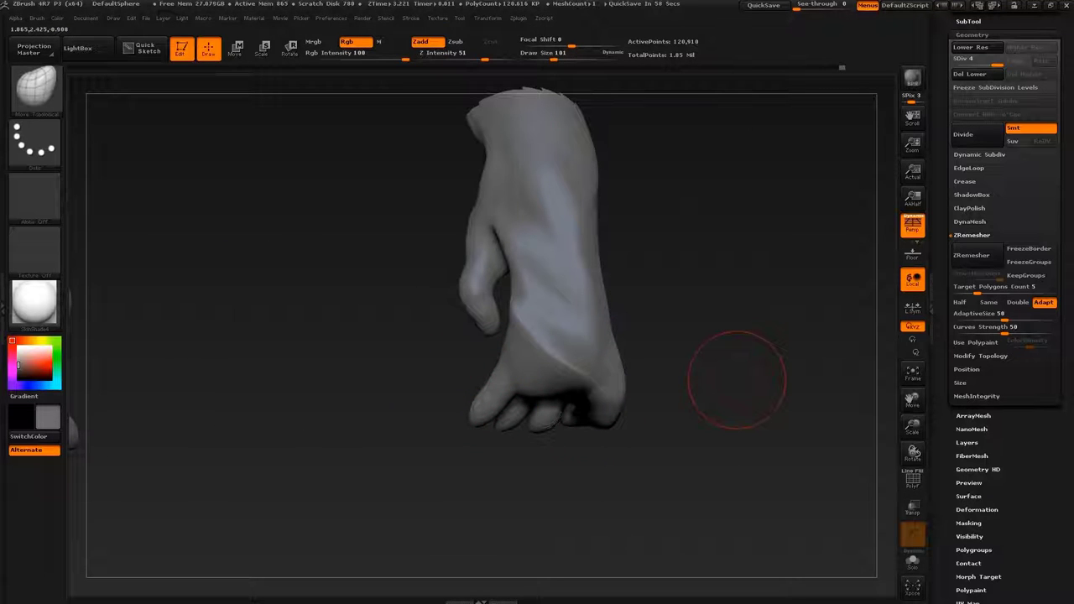
left_click_drag(737, 379, 613, 239)
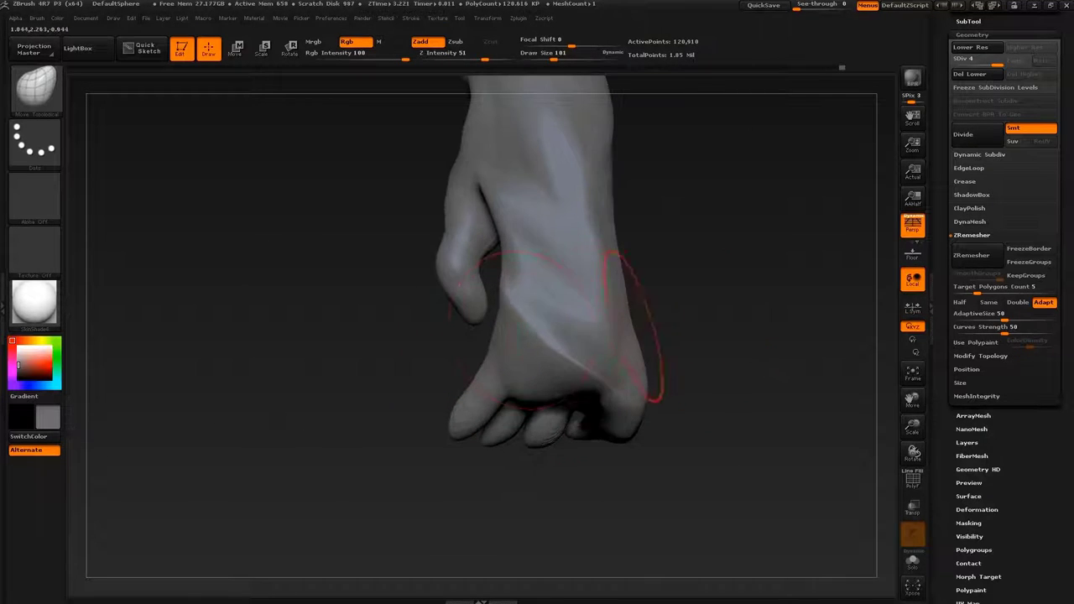
mouse_move(605, 329)
left_mouse_down()
mouse_move(503, 352)
mouse_move(545, 340)
left_mouse_up()
key("s")
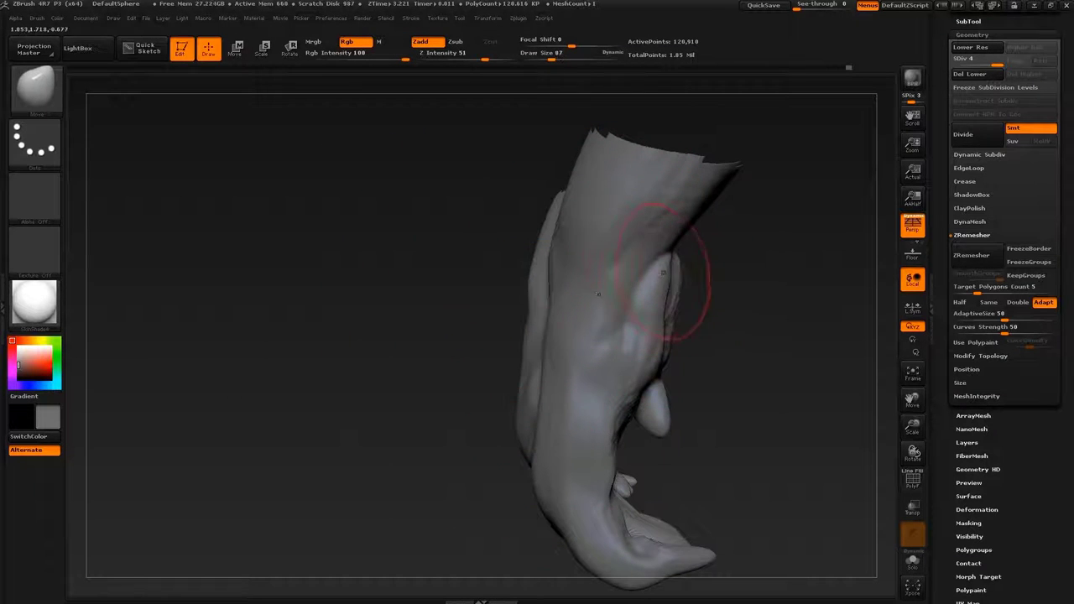
Smooth and refine both hands with Move Topological, viewing them from below
left_click_drag(663, 273, 710, 273)
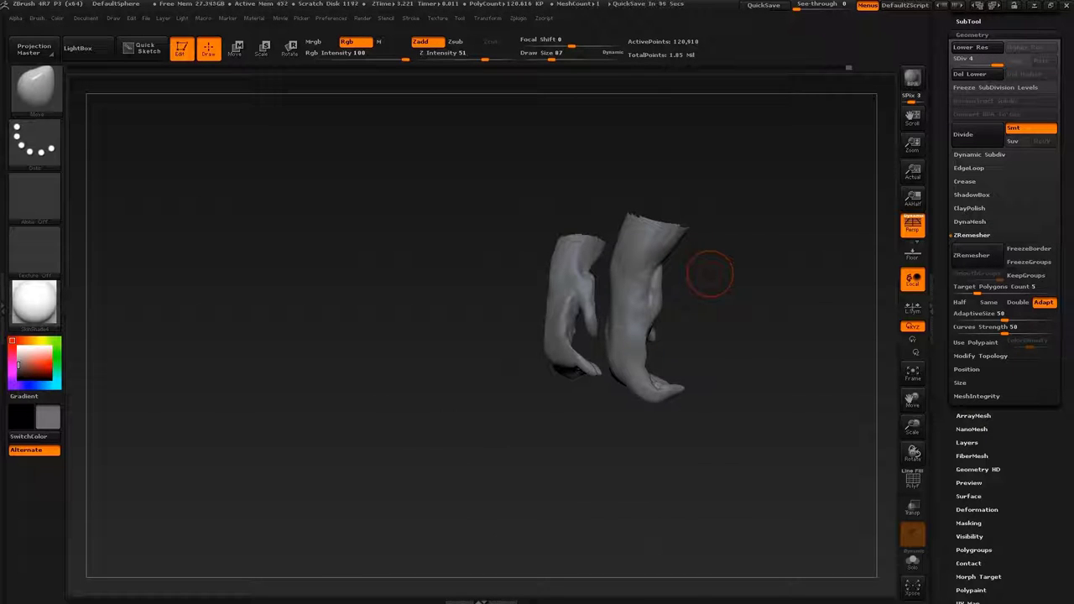
mouse_move(710, 273)
left_mouse_down()
mouse_move(772, 309)
mouse_move(635, 324)
mouse_move(703, 274)
left_mouse_up()
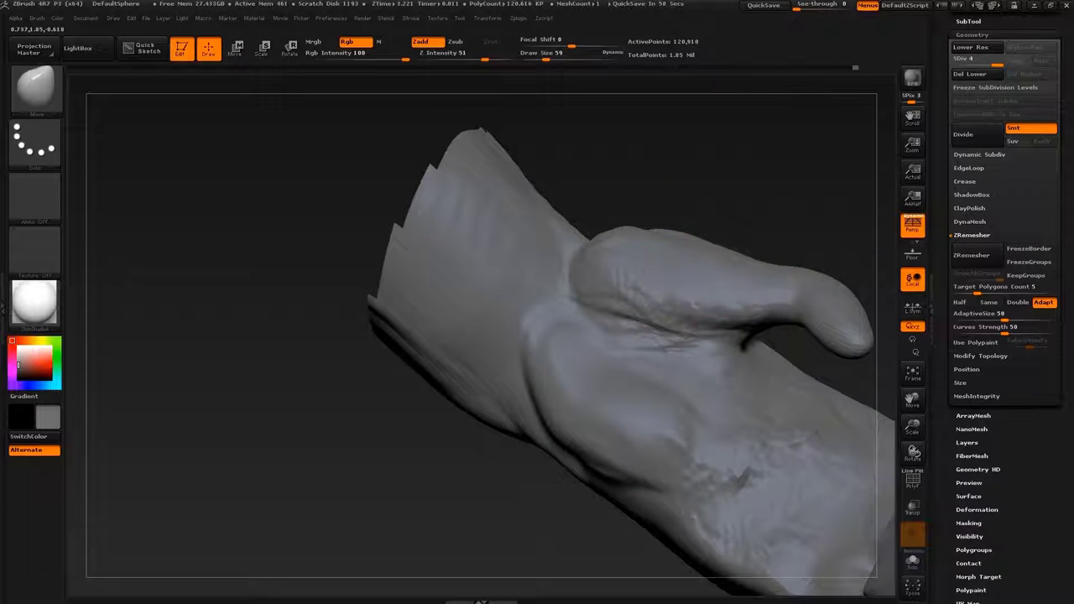
left_click_drag(785, 265, 719, 383)
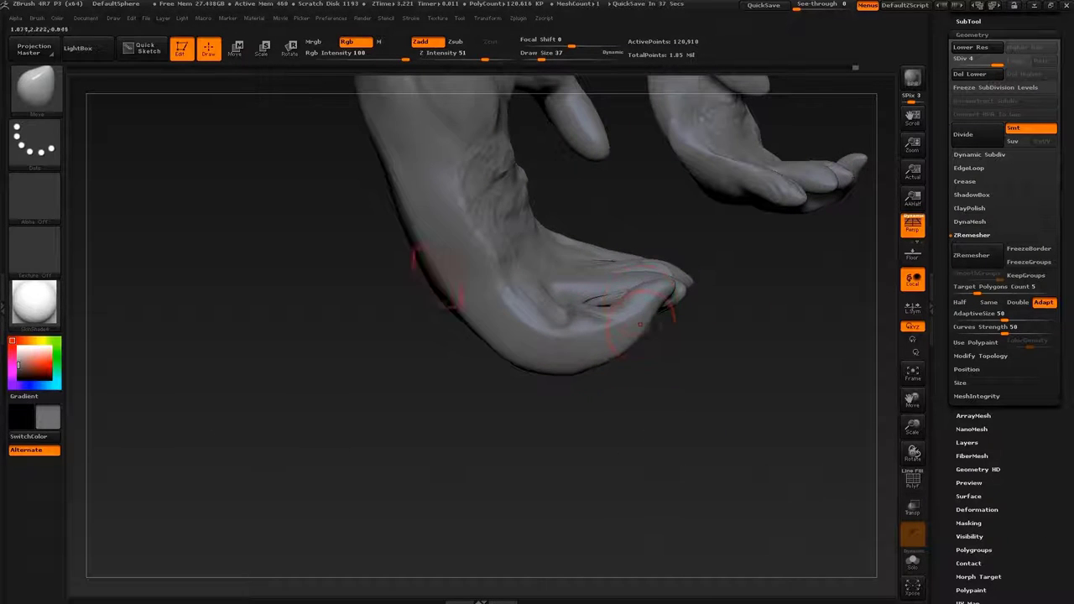
key("shift")
left_click_drag(688, 352, 721, 285)
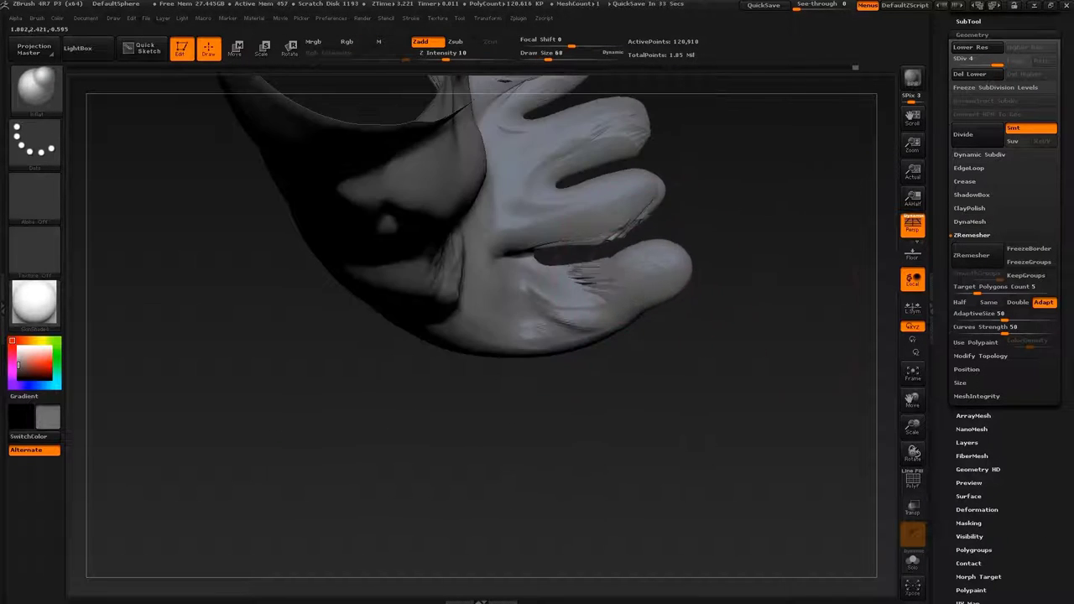
key("b")
key("m")
key("t")
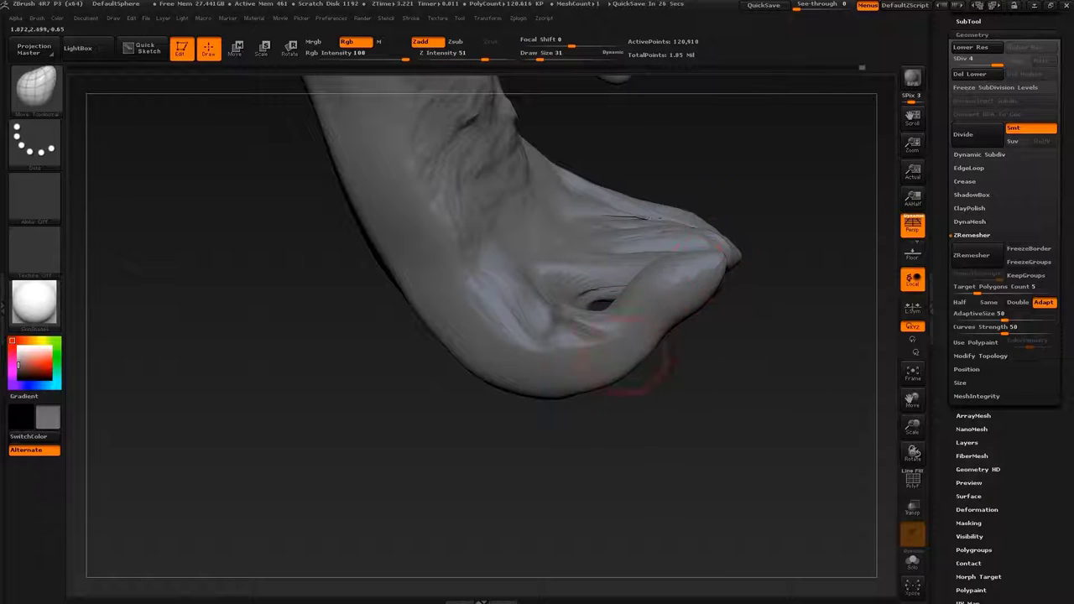
mouse_move(559, 382)
left_mouse_down()
mouse_move(554, 394)
mouse_move(587, 370)
mouse_move(604, 319)
mouse_move(570, 378)
mouse_move(579, 395)
mouse_move(495, 377)
mouse_move(461, 410)
mouse_move(457, 437)
left_mouse_up()
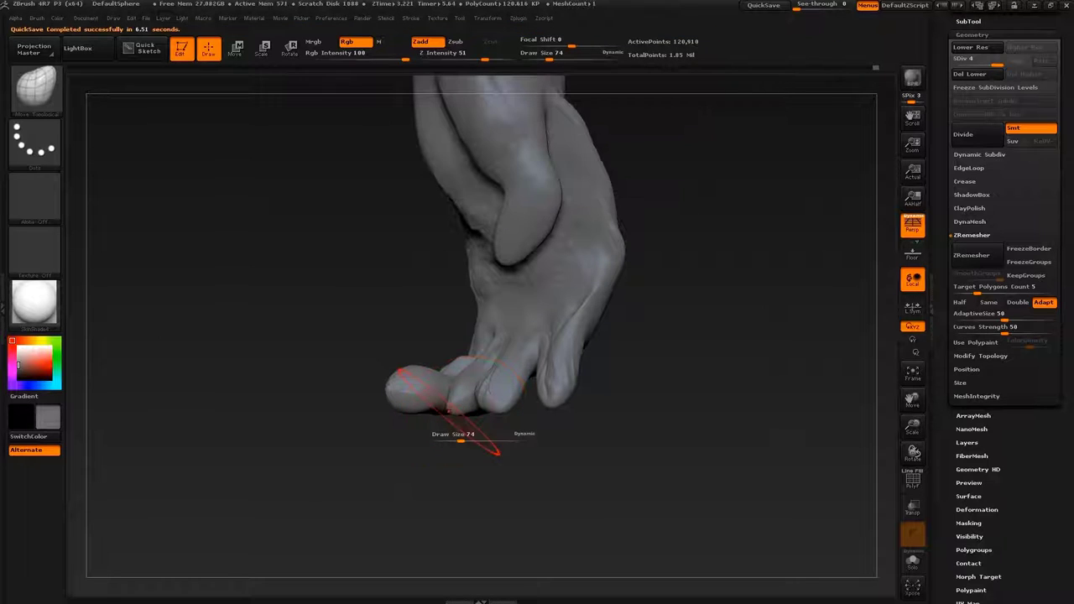
scroll(1007, 168, "up", 5)
Save the orangutan ZTool, then shrink the brush and smooth the hand
left_click(1019, 35)
key("Return")
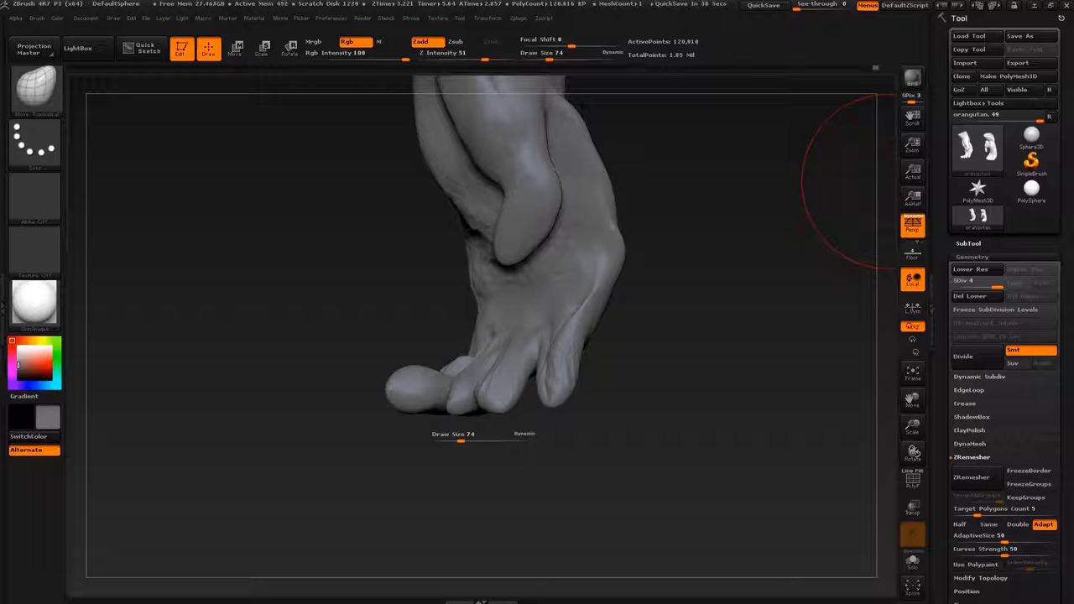
mouse_move(460, 439)
left_mouse_down()
mouse_move(445, 439)
mouse_move(482, 485)
mouse_move(503, 353)
left_mouse_up()
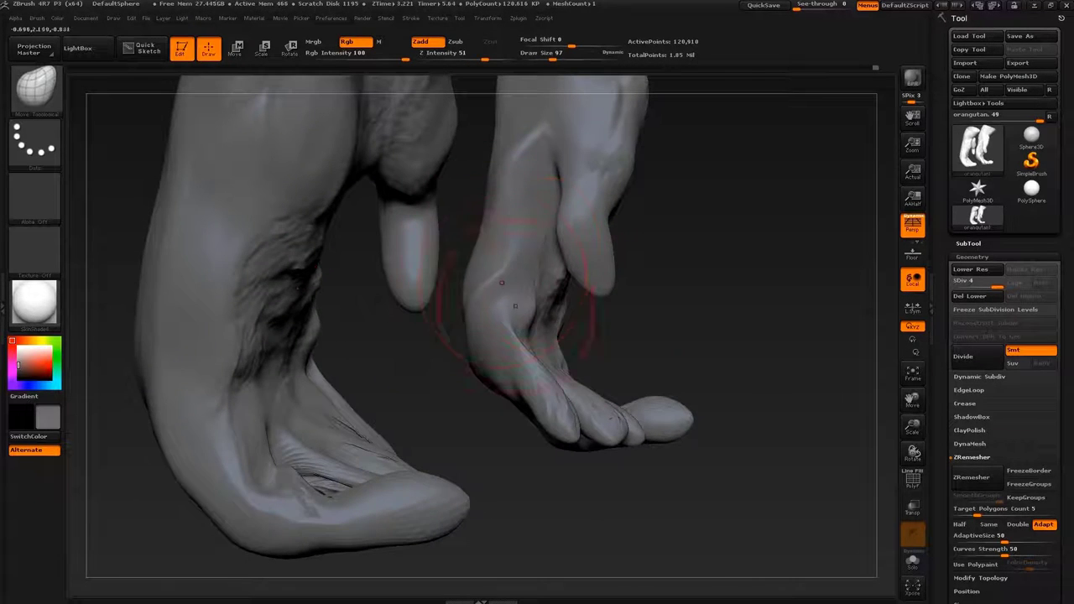
key("shift")
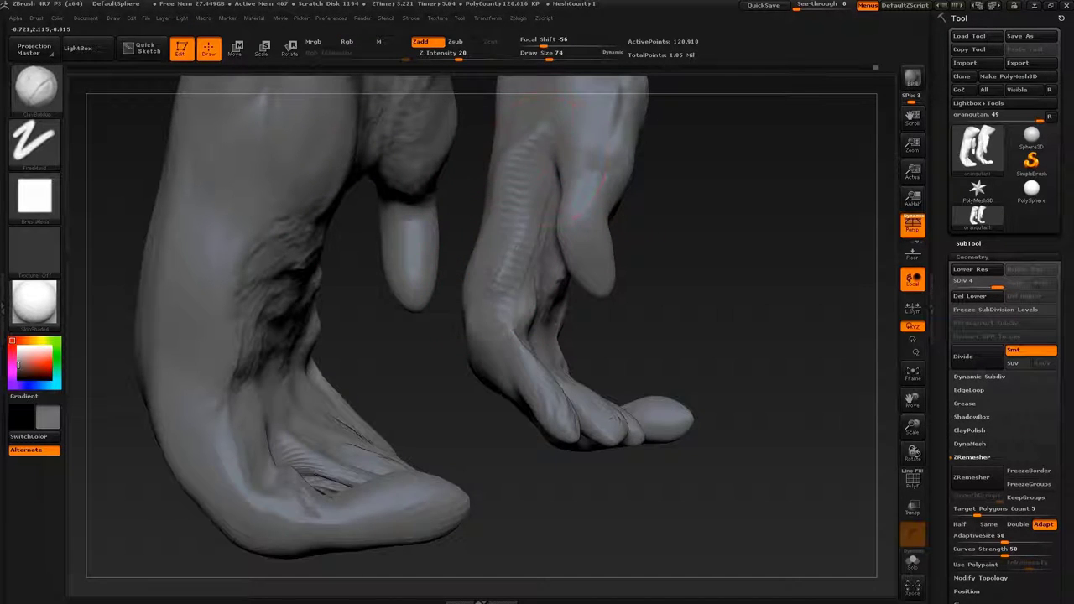
type("bst")
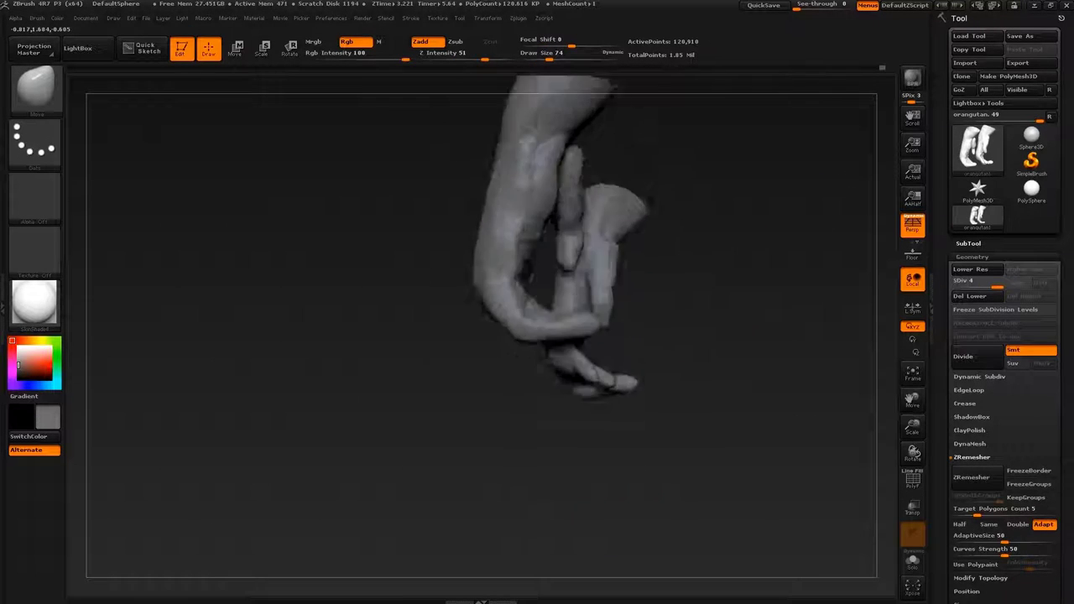
mouse_move(693, 241)
left_mouse_down()
mouse_move(696, 222)
mouse_move(728, 316)
left_mouse_up()
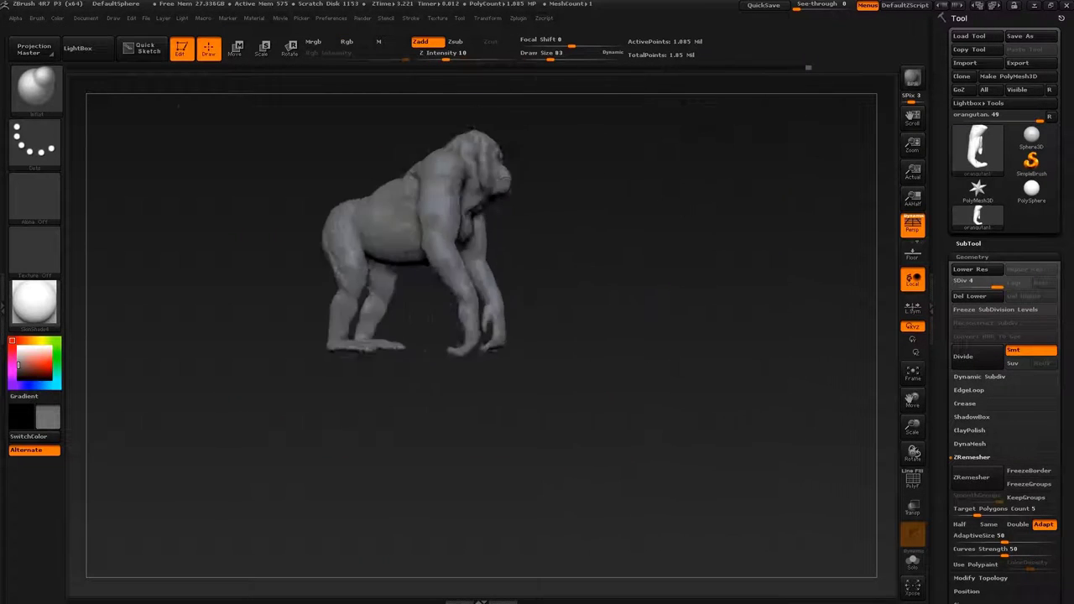
Frame the orangutan, toggle Transpose, and set the brush size to 132 for the torso and arms
key("s")
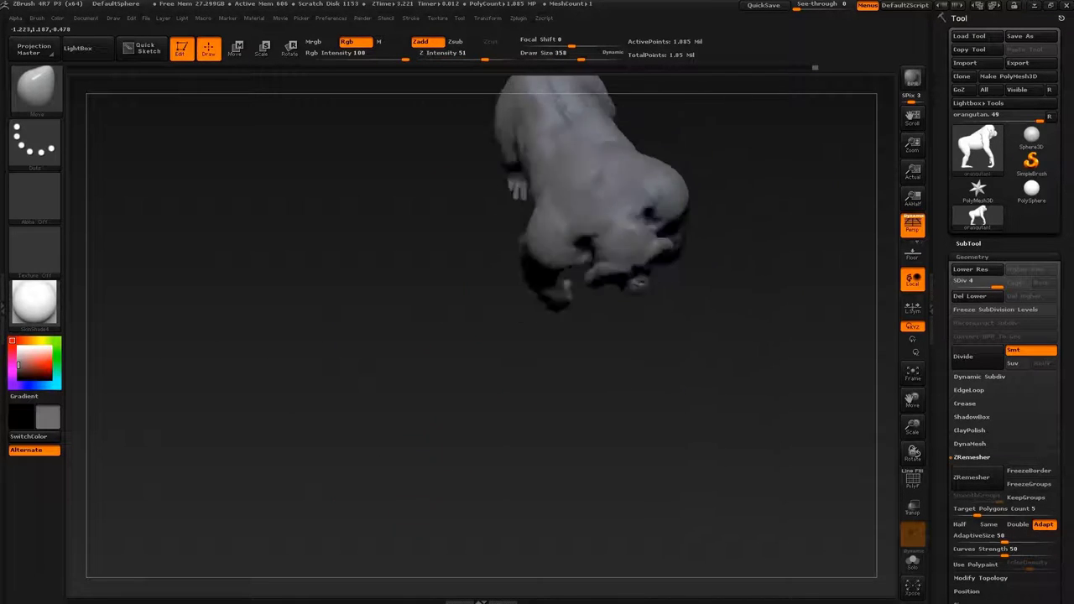
key("w")
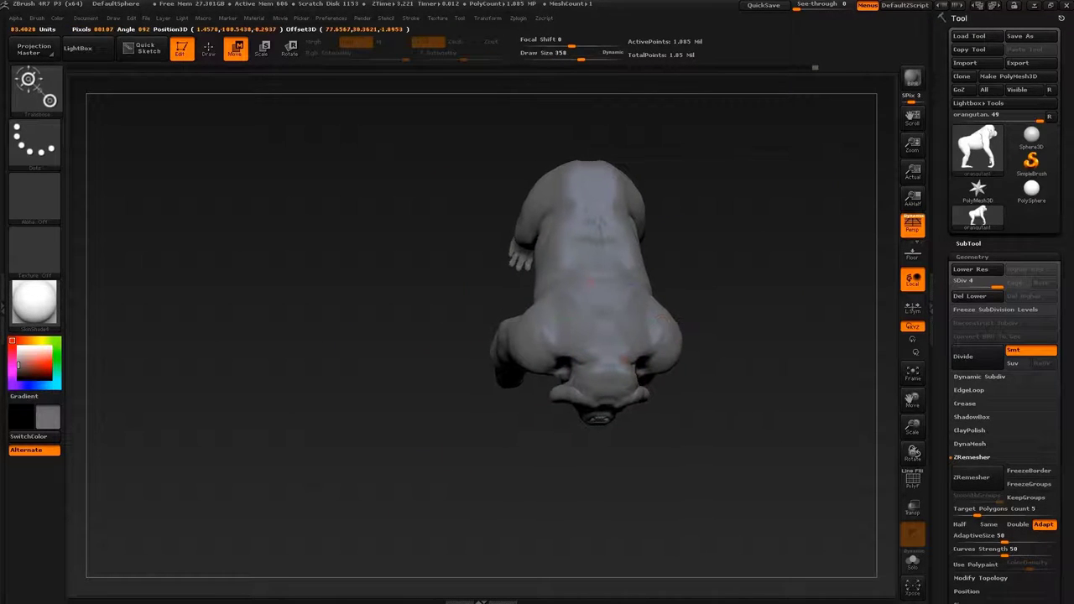
key("q")
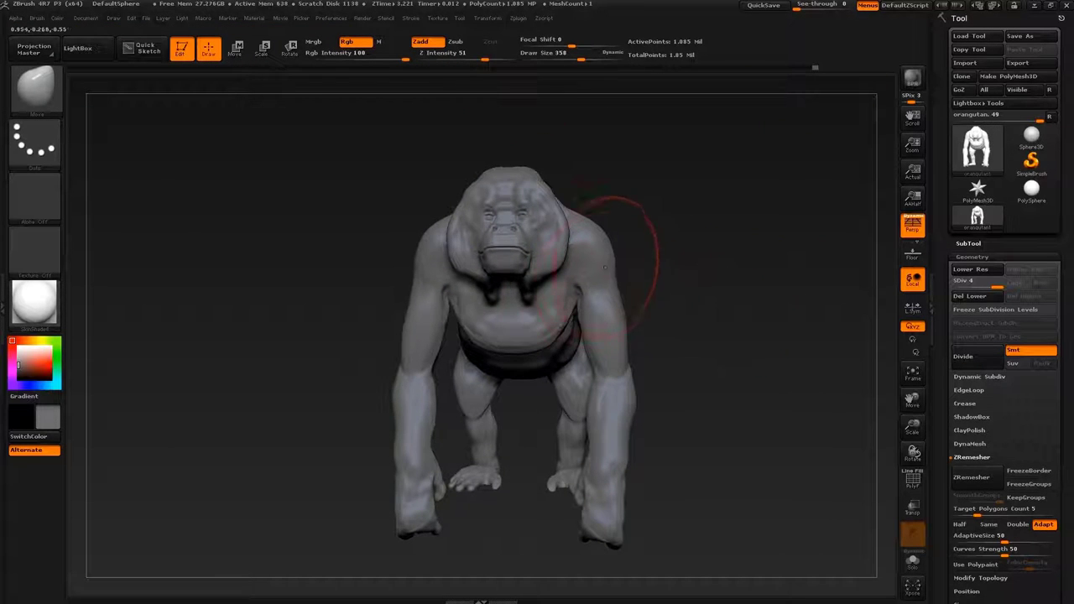
mouse_move(604, 267)
left_mouse_down()
mouse_move(565, 274)
mouse_move(678, 262)
left_mouse_up()
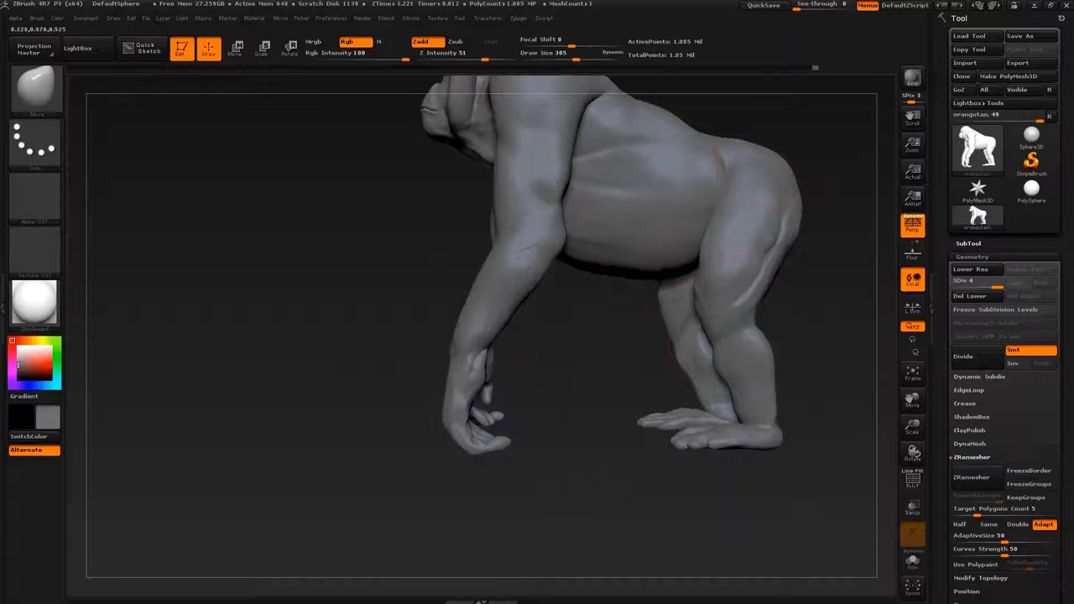
mouse_move(604, 269)
left_mouse_down()
mouse_move(551, 282)
mouse_move(621, 277)
left_mouse_up()
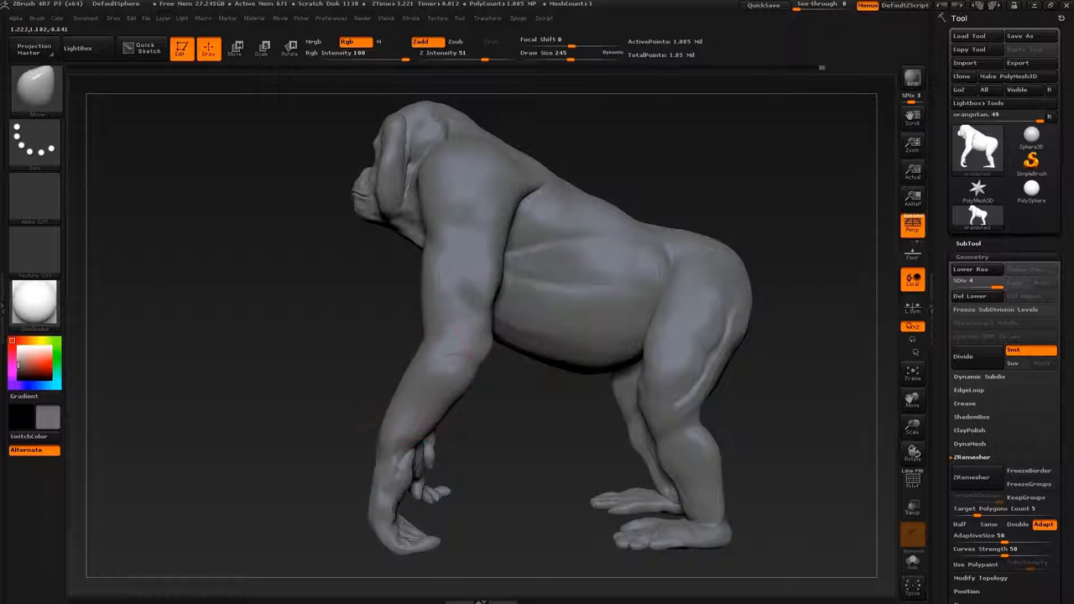
left_click_drag(464, 351, 407, 386)
left_click_drag(445, 354, 404, 448, "alt")
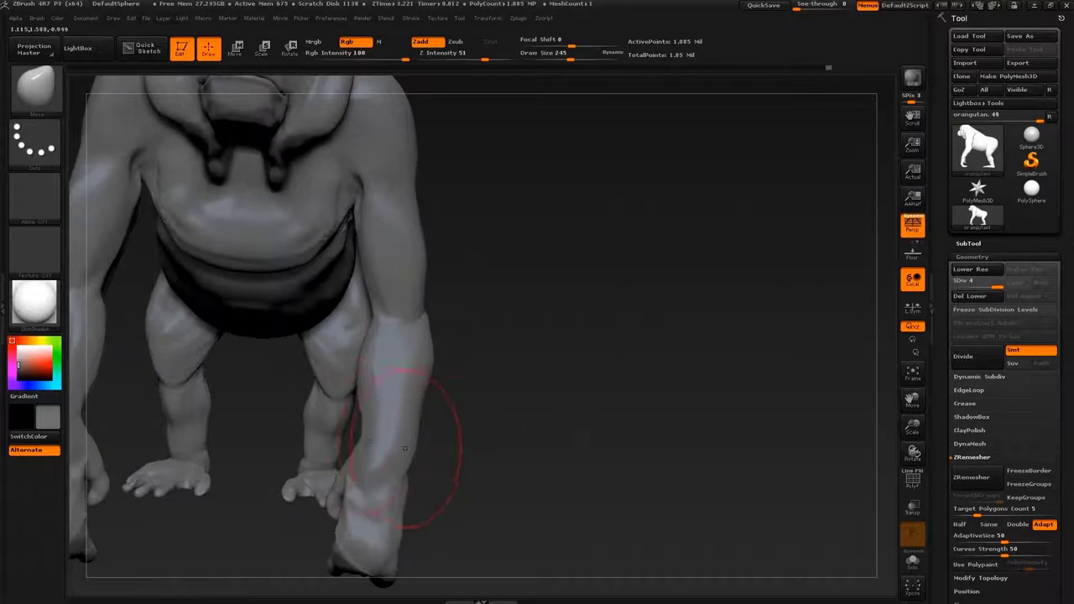
key("s")
left_click_drag(420, 239, 394, 240)
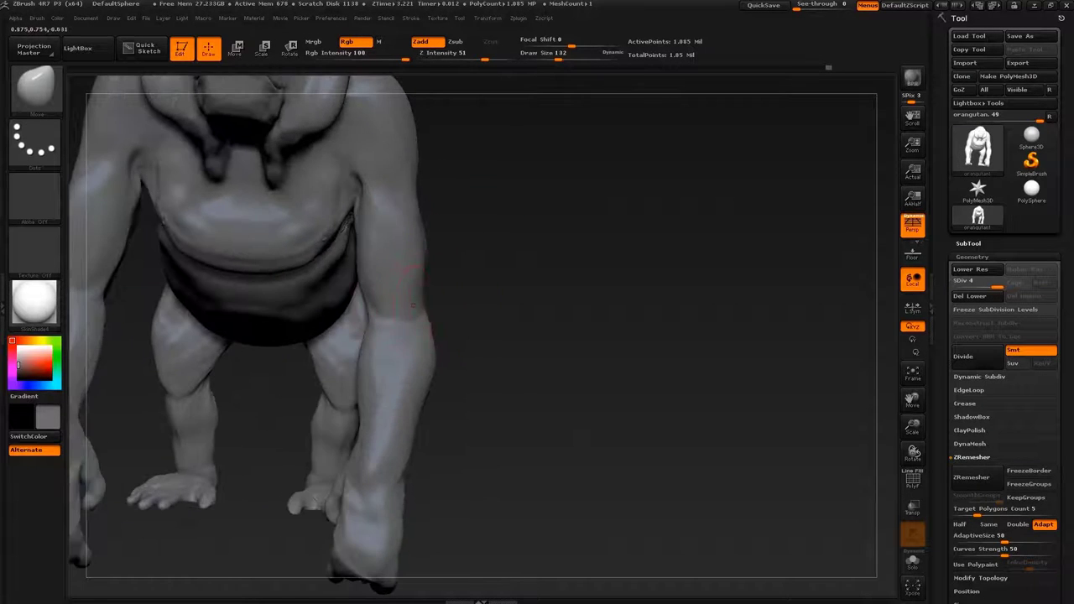
key("f")
left_click_drag(537, 352, 537, 303, "alt")
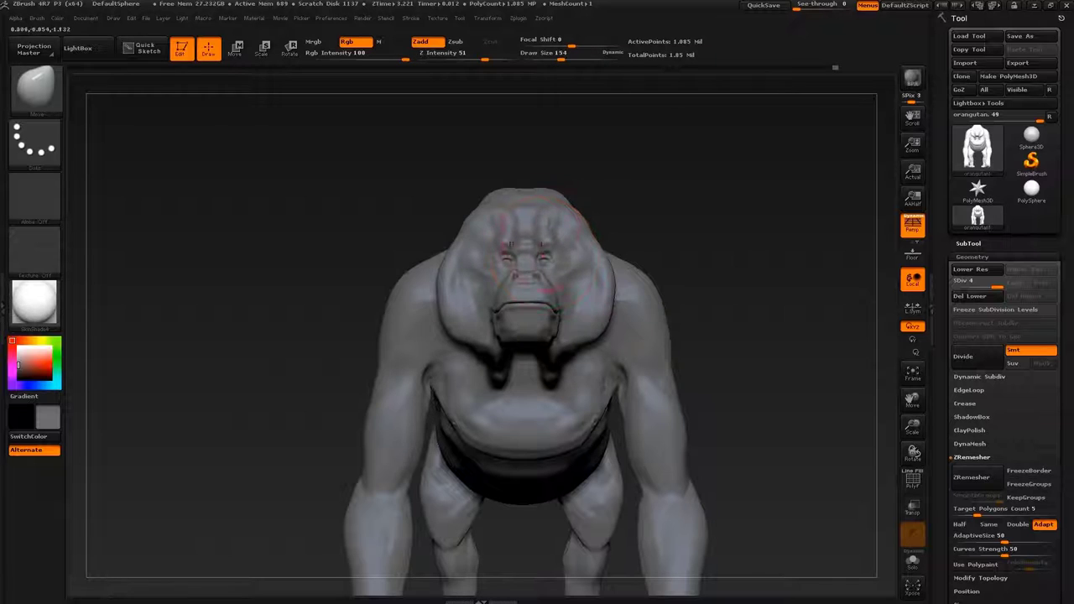
Reshape the shoulders with a 187 brush, smooth them, and build up mass with ClayBuildup
mouse_move(553, 209)
left_mouse_down()
mouse_move(657, 223)
mouse_move(576, 304)
mouse_move(696, 353)
mouse_move(629, 315)
mouse_move(625, 327)
left_mouse_up()
key("s")
key("f")
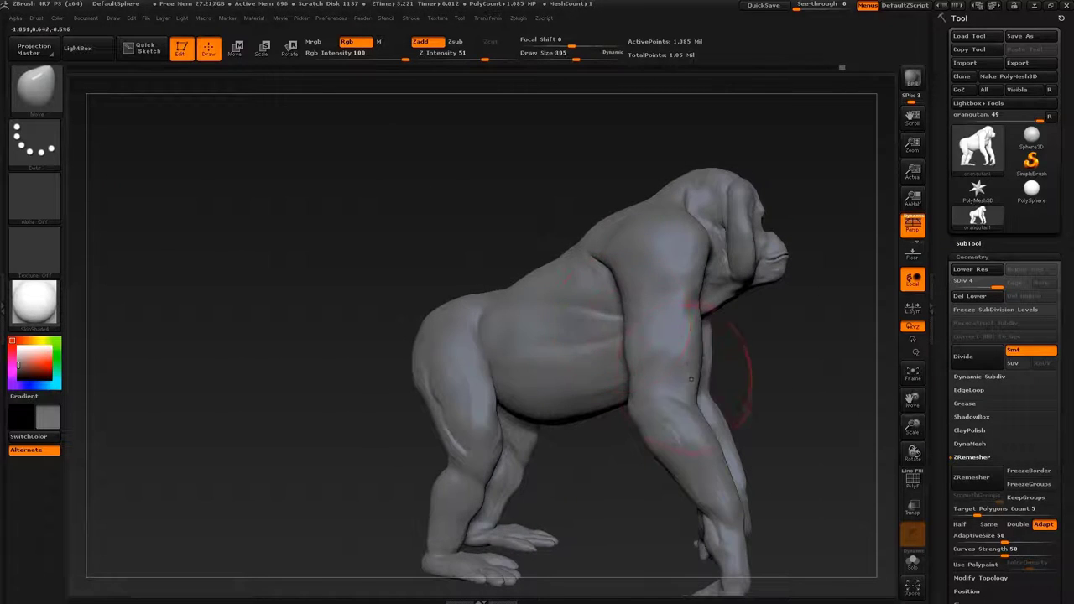
mouse_move(696, 372)
left_mouse_down()
mouse_move(587, 377)
mouse_move(803, 288)
left_mouse_up()
mouse_move(530, 291)
left_mouse_down()
mouse_move(536, 419)
mouse_move(537, 302)
mouse_move(524, 319)
mouse_move(513, 304)
left_mouse_up()
left_click_drag(562, 330, 494, 383)
key("s")
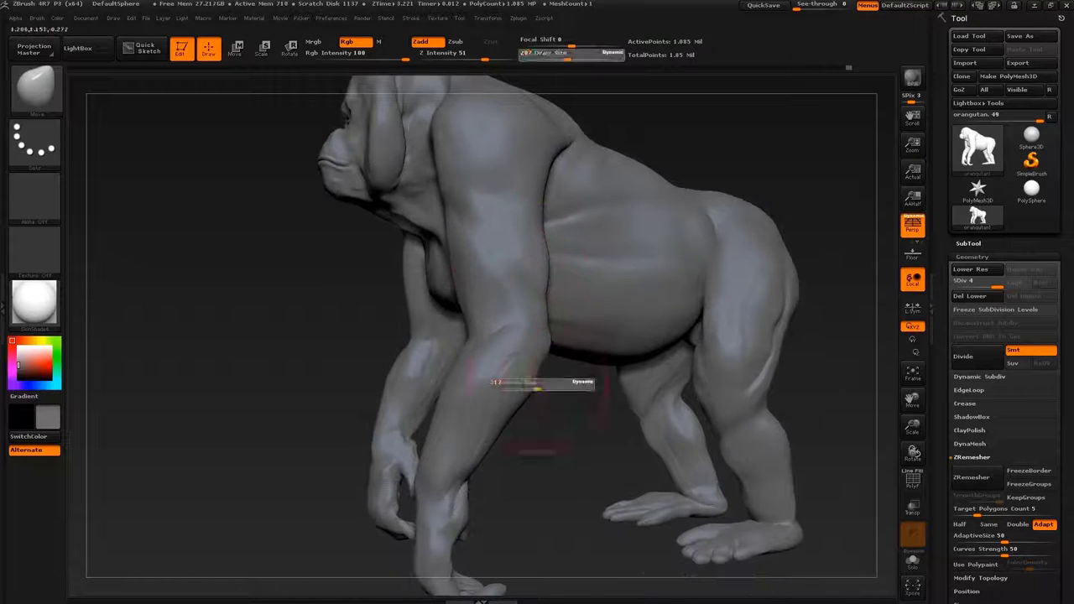
left_click_drag(688, 302, 520, 286)
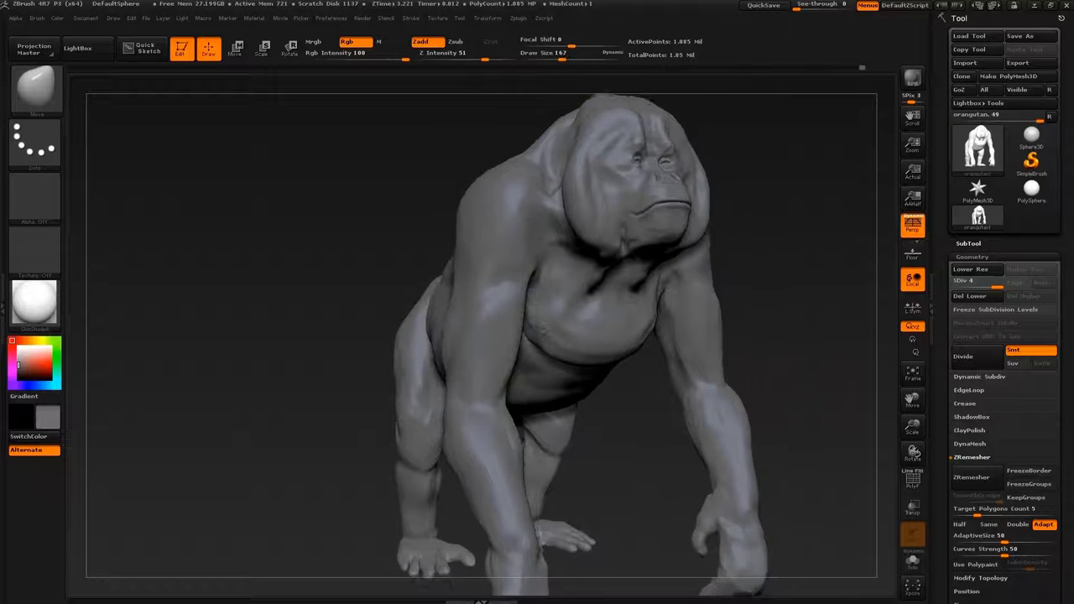
key("s")
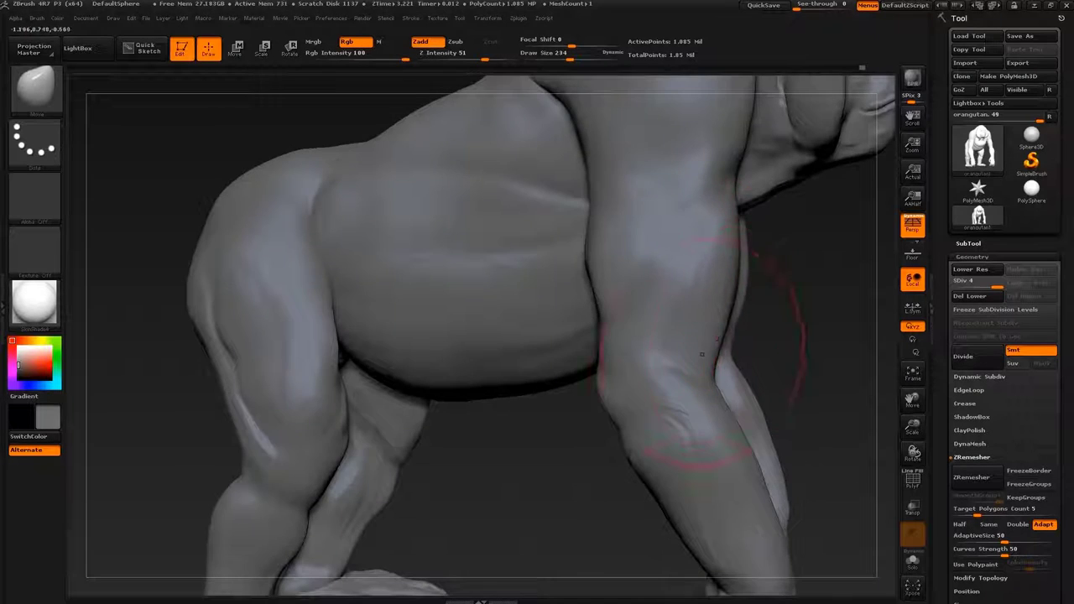
key("s")
key("shift")
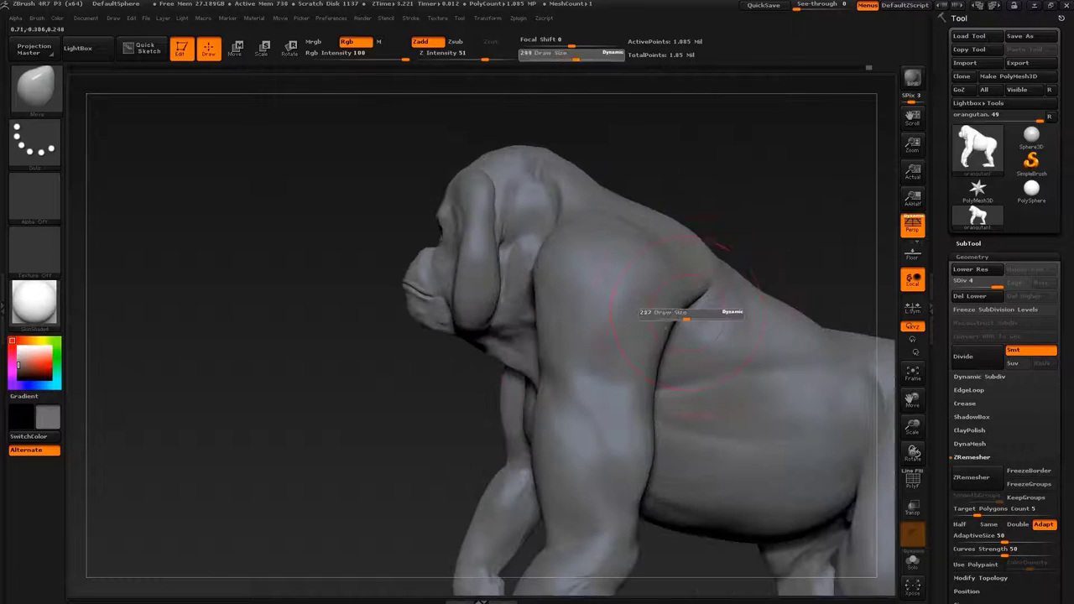
key("b")
key("c")
key("b")
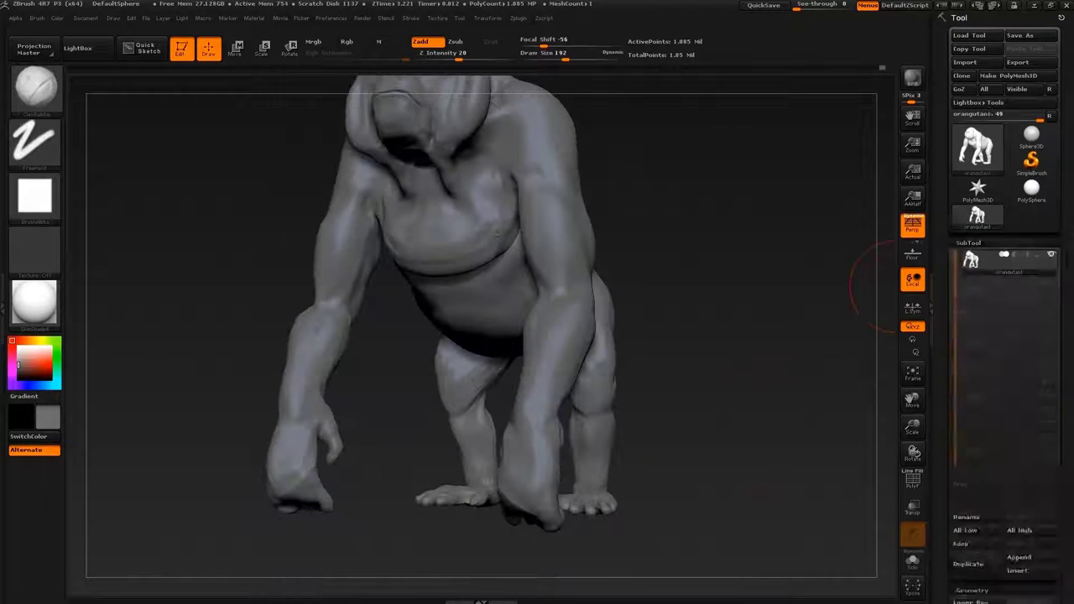
Run ZRemesher on the orangutan, select the new subtool, and ProjectAll the original detail twice
scroll(988, 352, "down", 5)
left_click(971, 306)
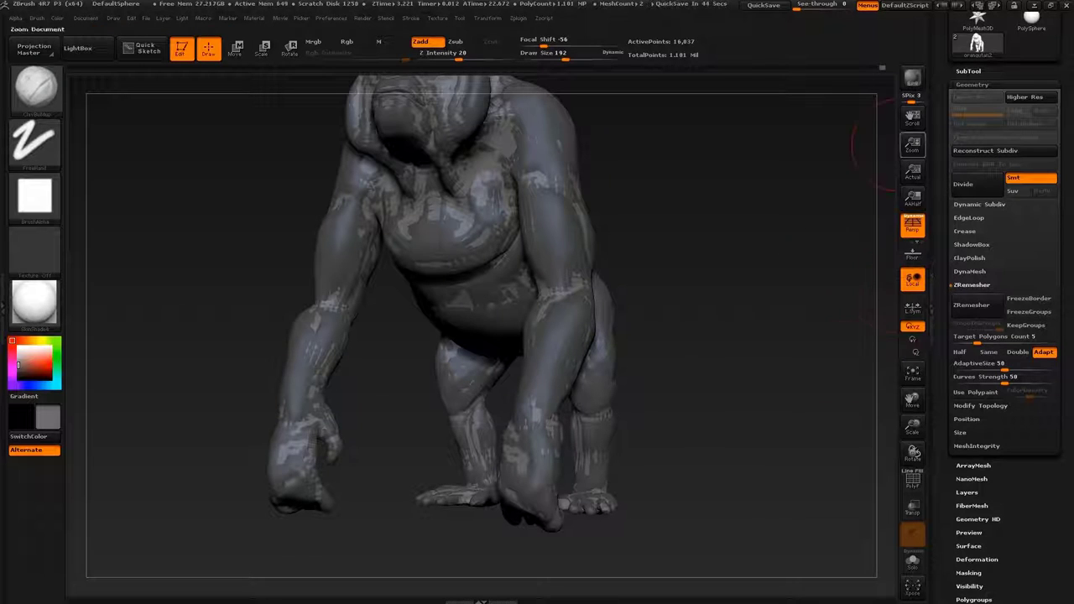
left_click(967, 70)
left_click(982, 113)
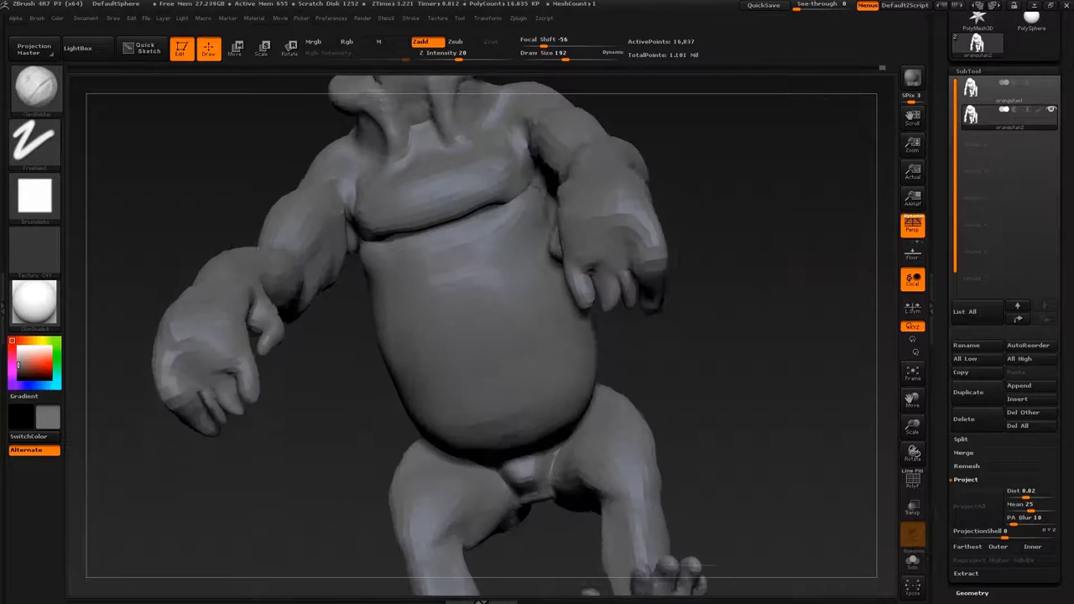
left_click_drag(893, 144, 654, 368, "alt")
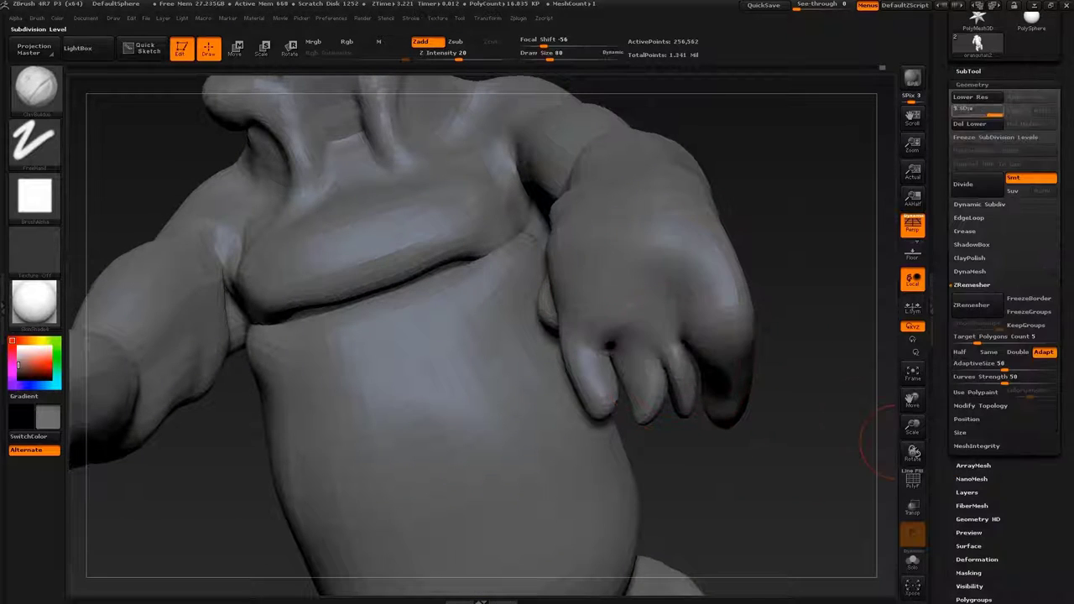
left_click(969, 506)
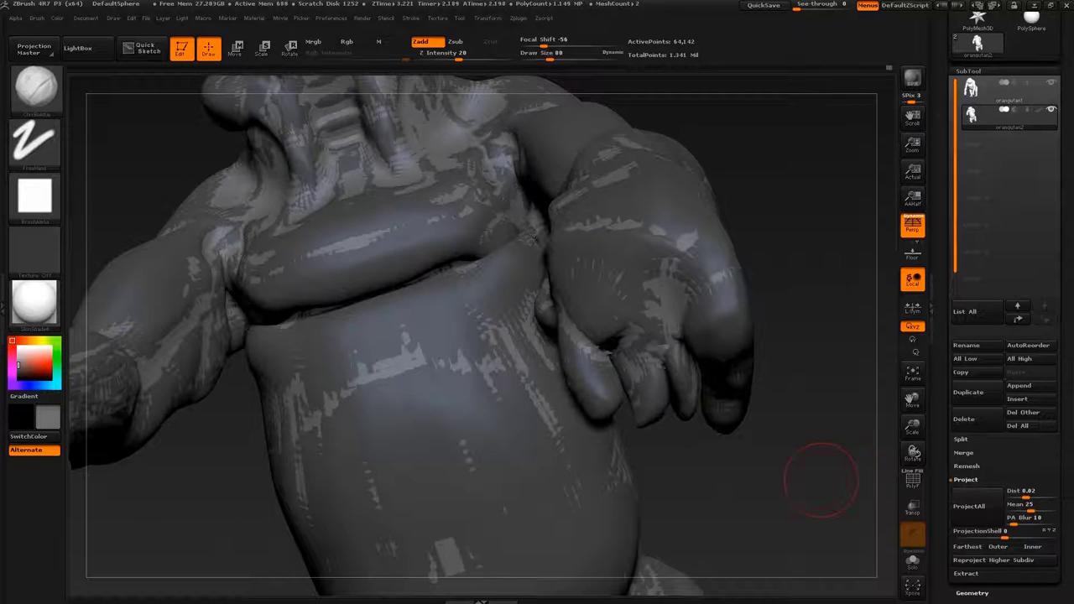
left_click(969, 506)
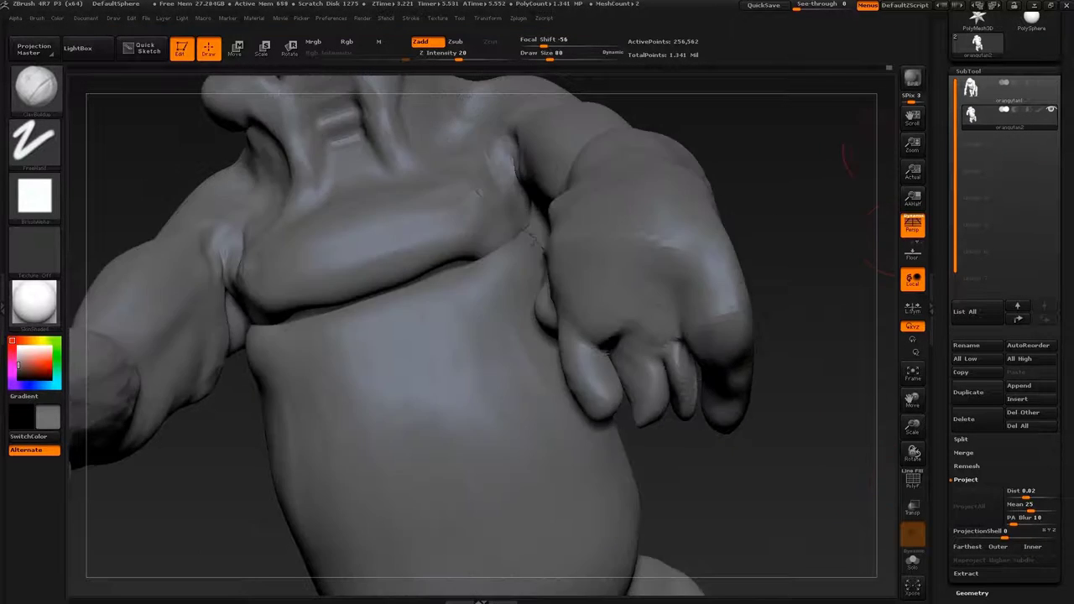
mouse_move(873, 482)
left_mouse_down()
mouse_move(805, 306)
mouse_move(877, 201)
left_mouse_up()
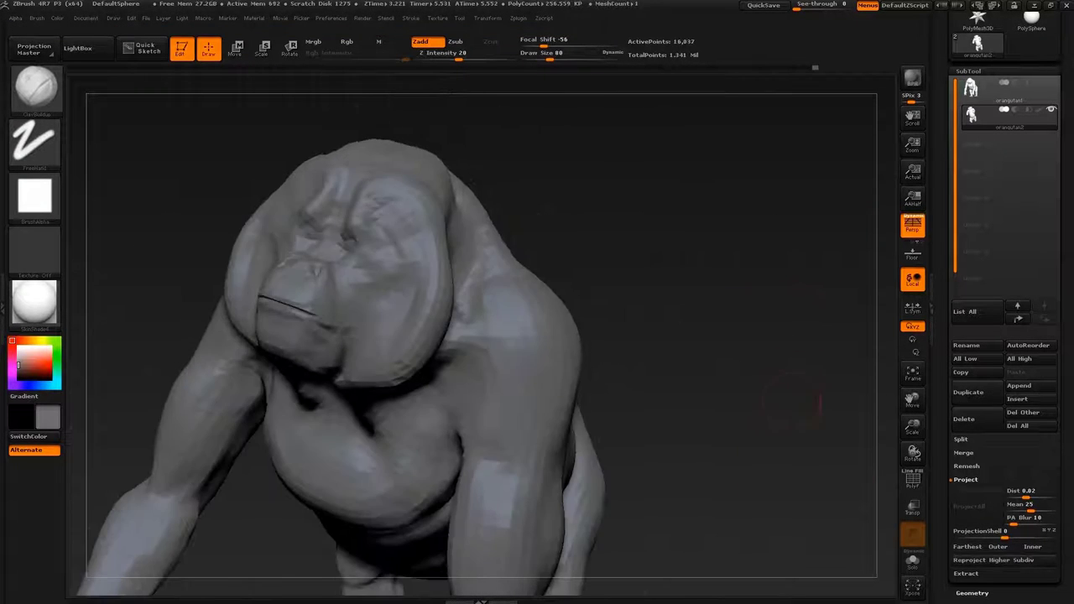
Dismiss the warning and curl the fingertips tighter with Move Topological
left_click(863, 442)
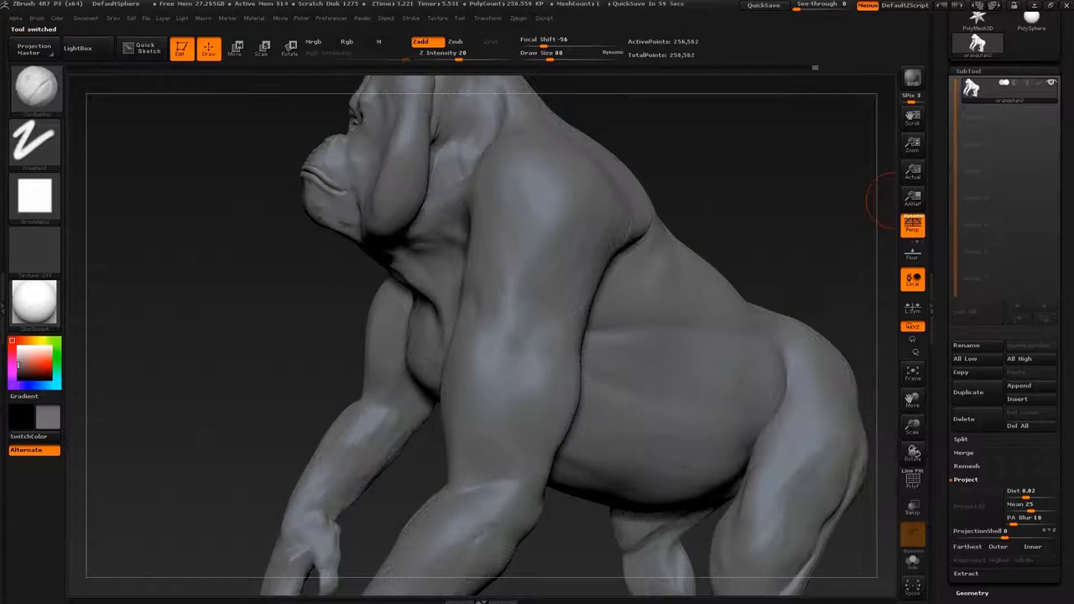
left_click_drag(863, 441, 454, 293)
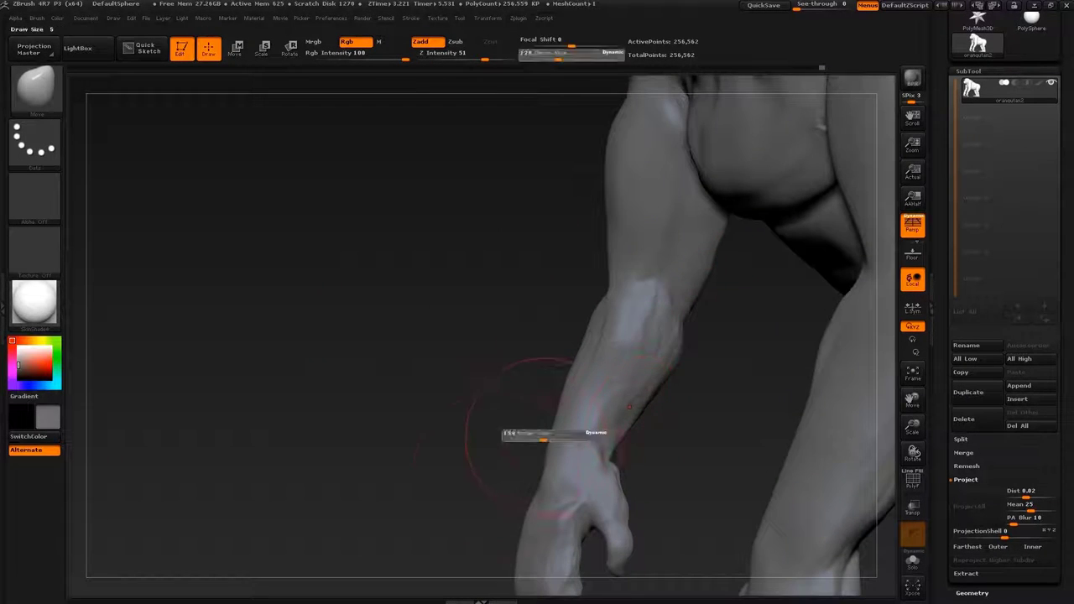
left_click_drag(629, 406, 584, 436)
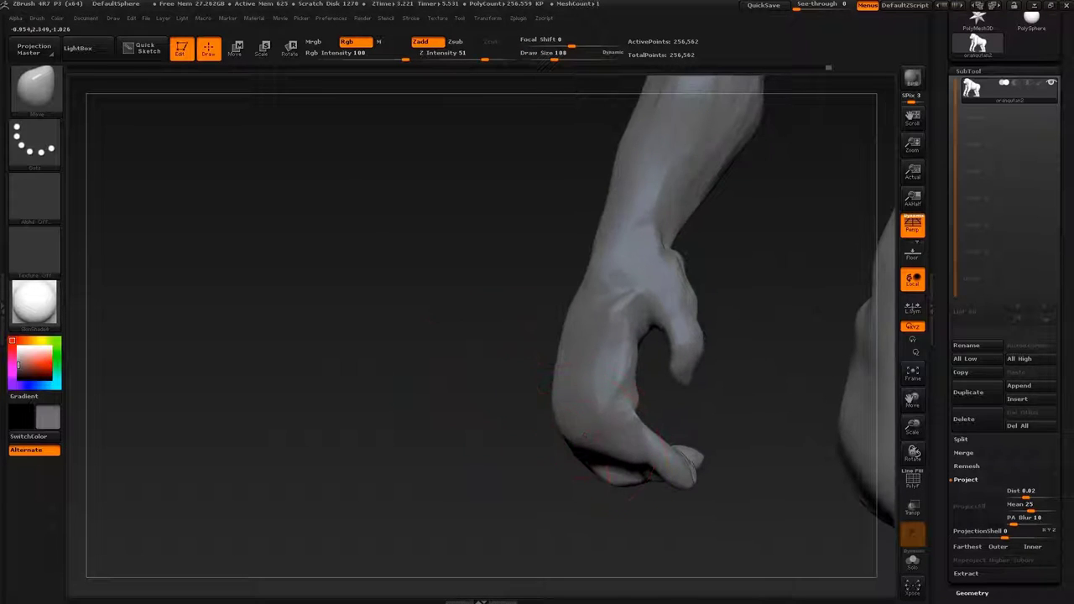
left_click_drag(587, 390, 677, 458)
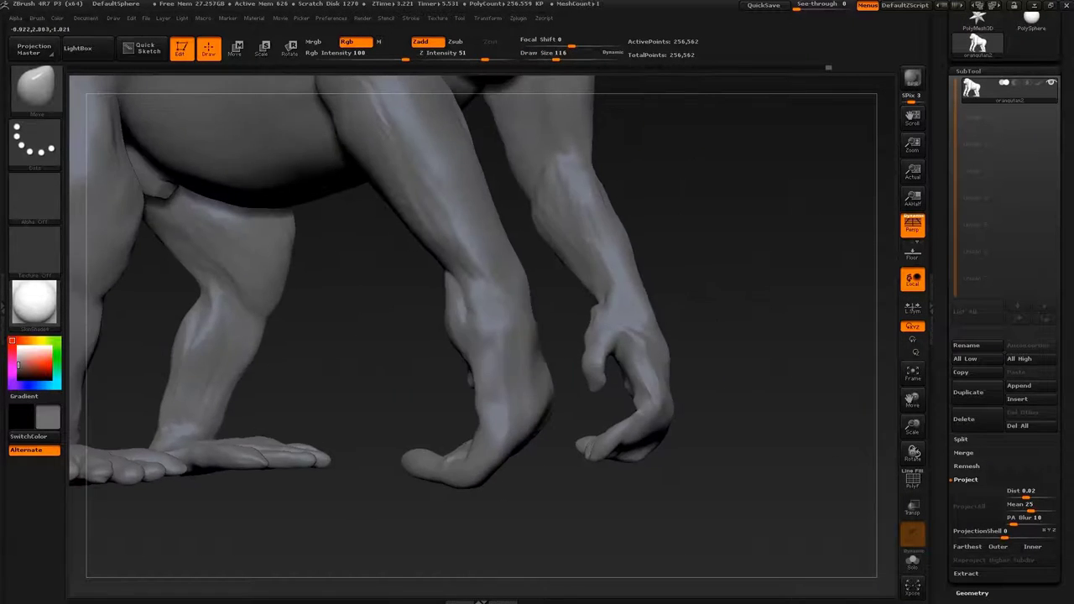
key("b")
key("m")
key("t")
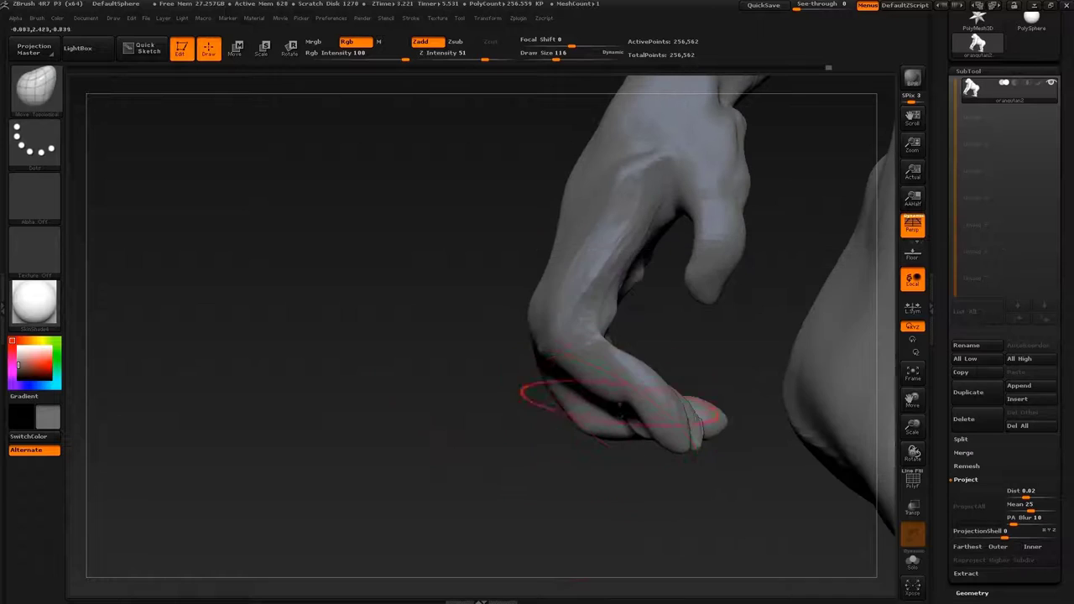
left_click_drag(627, 394, 620, 386)
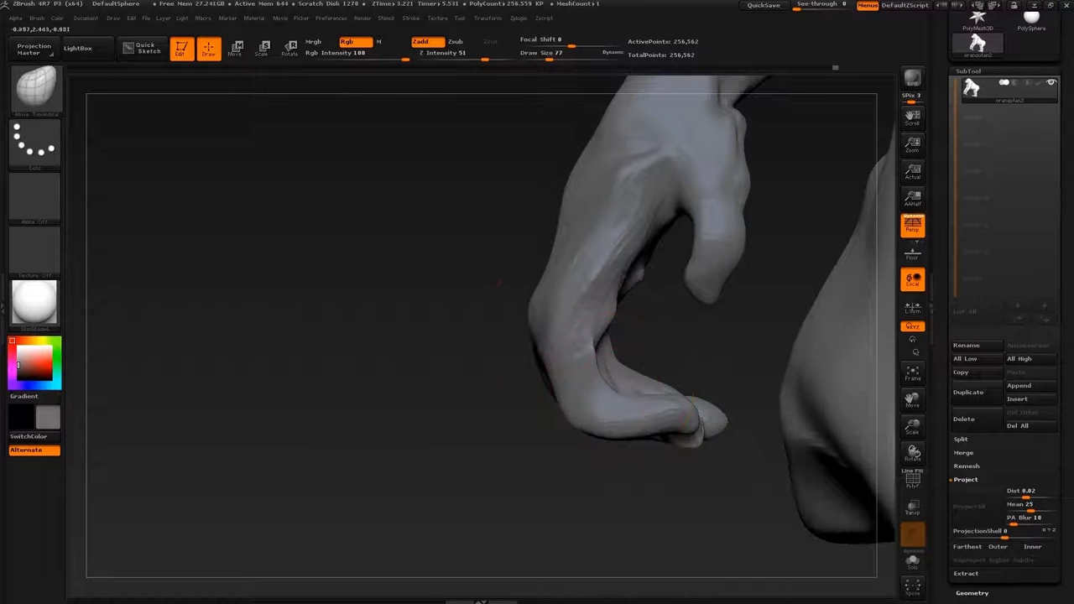
mouse_move(499, 283)
left_mouse_down()
mouse_move(717, 370)
mouse_move(605, 420)
left_mouse_up()
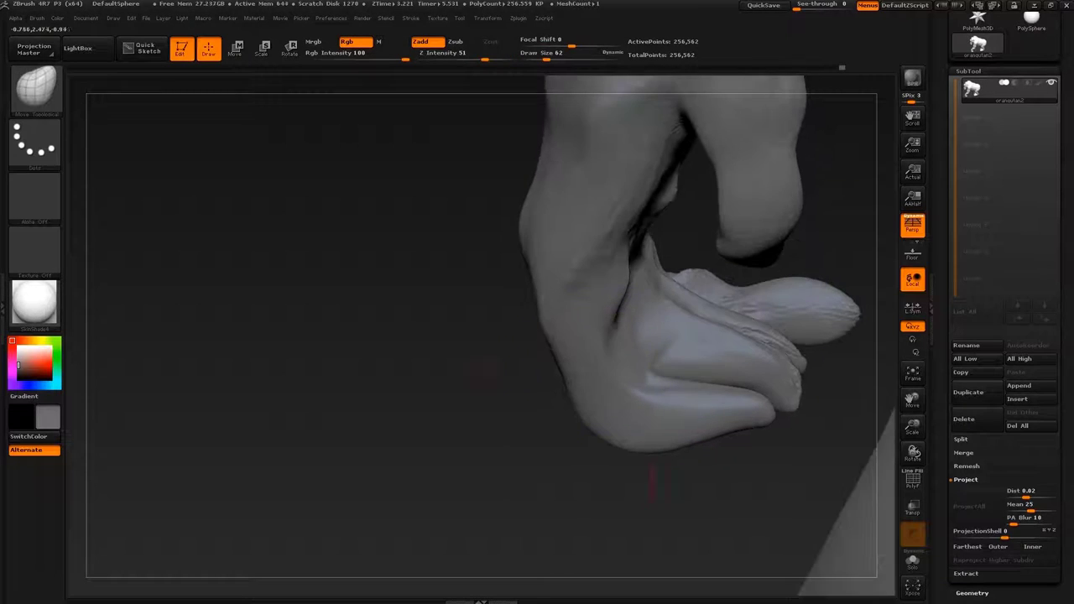
left_click_drag(470, 361, 638, 327)
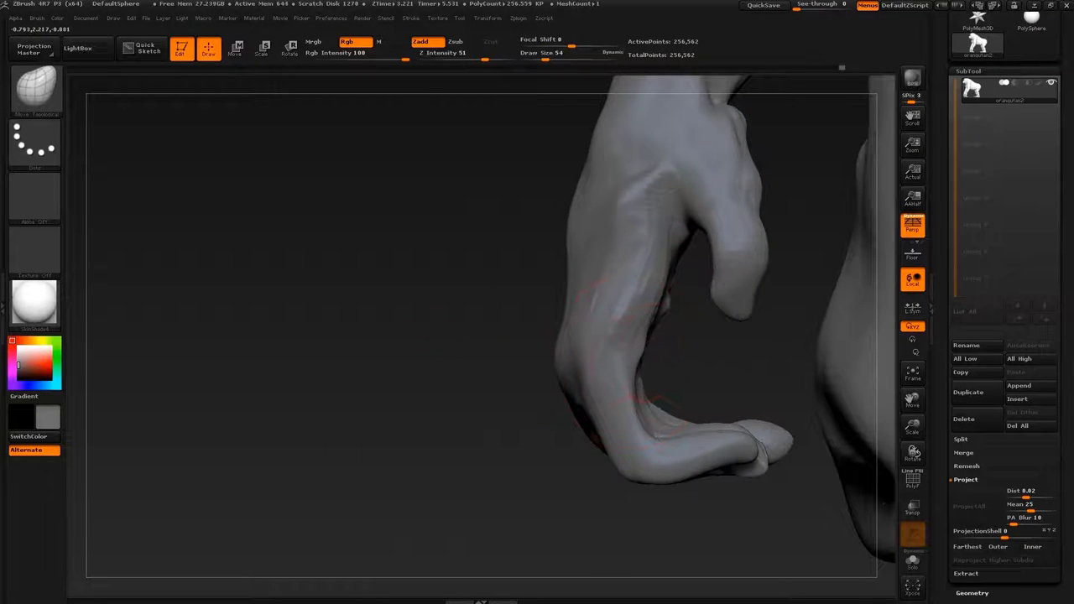
Inflate the fingers, crease the knuckles, and resize Move Topological to fit the fist
key("b")
key("i")
key("n")
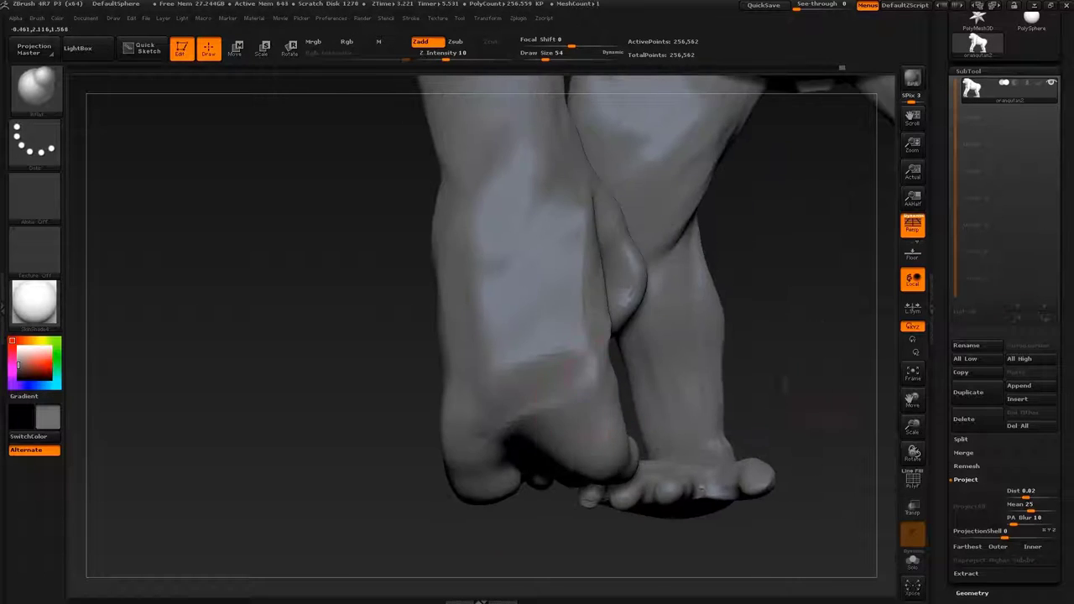
key("s")
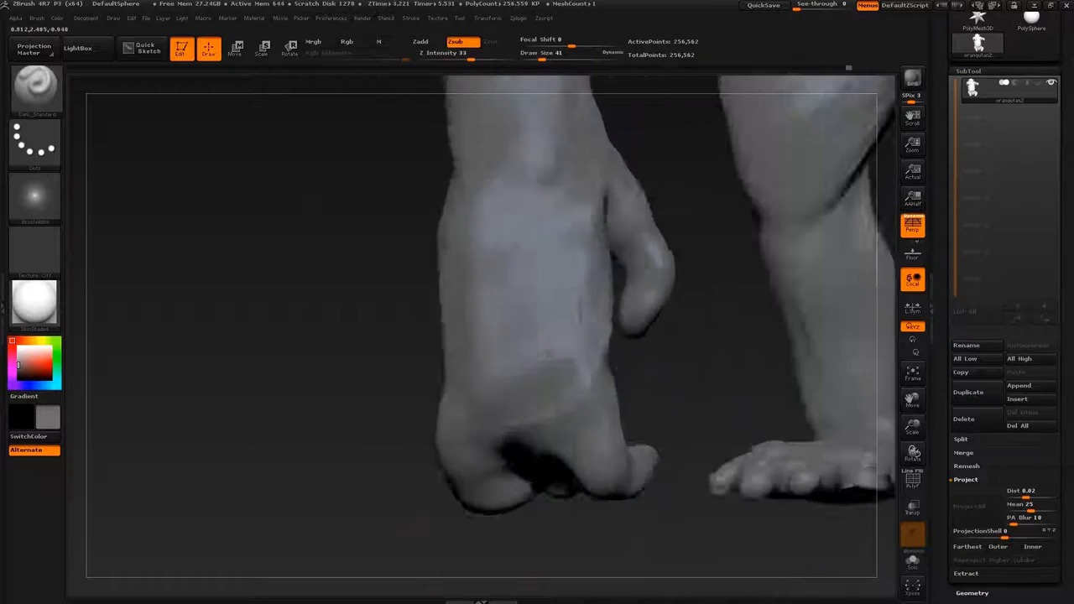
key("b")
key("m")
key("t")
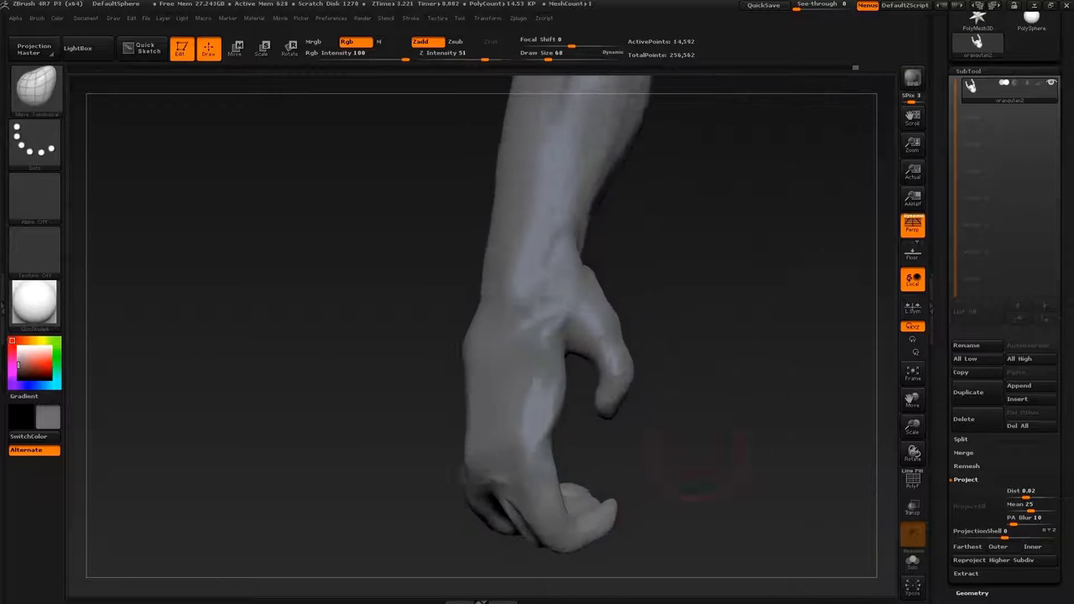
key("s")
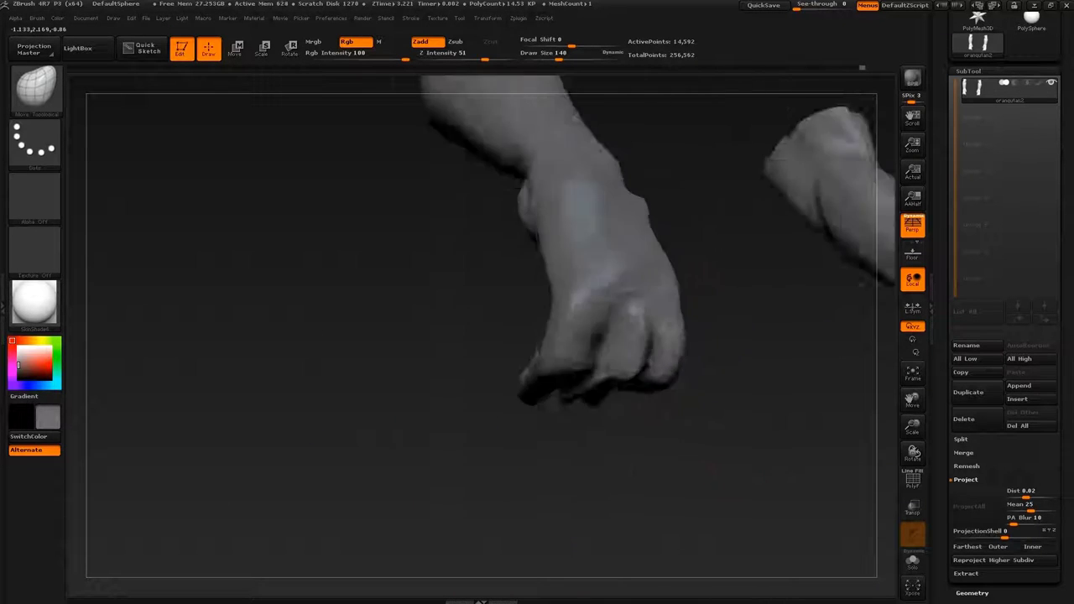
key("s")
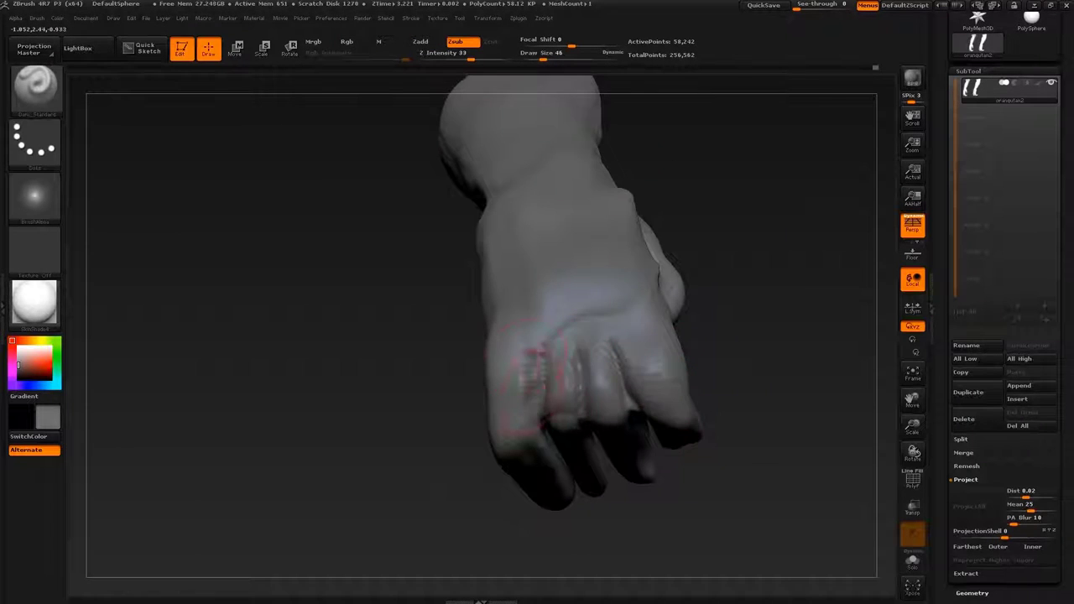
key("b")
key("m")
key("t")
key("s")
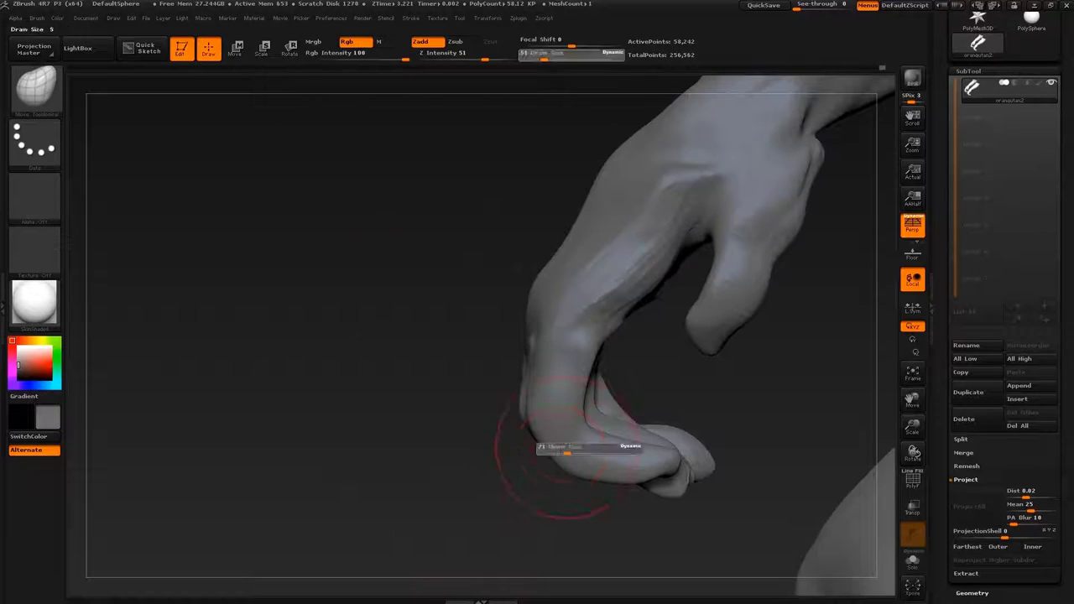
Inflate the fist and refine it with the Move brush from the sole and side
left_click_drag(629, 495, 730, 537)
key("b")
key("i")
key("n")
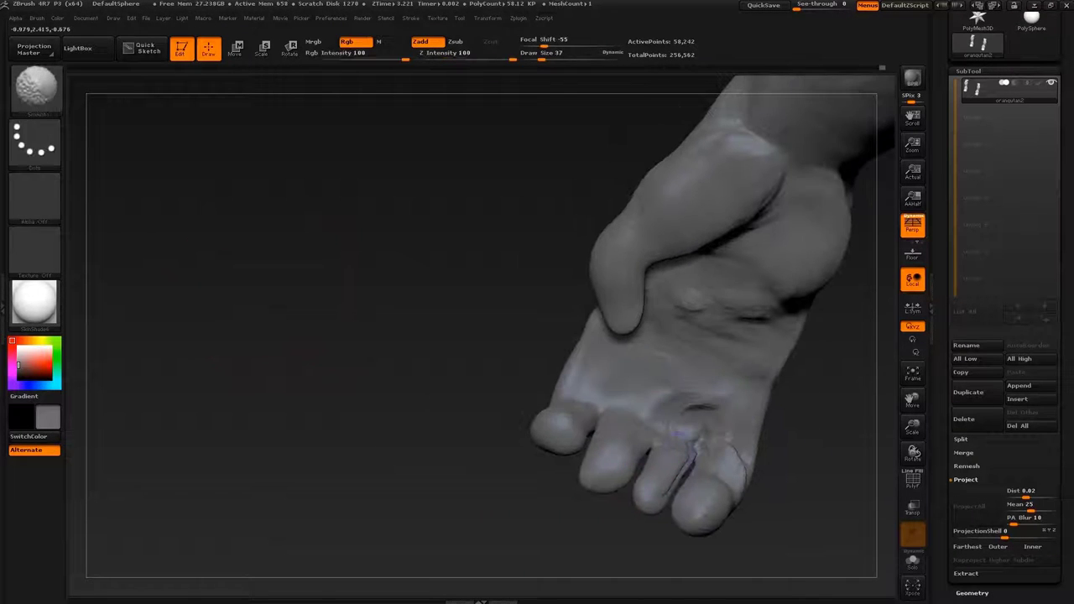
key("b")
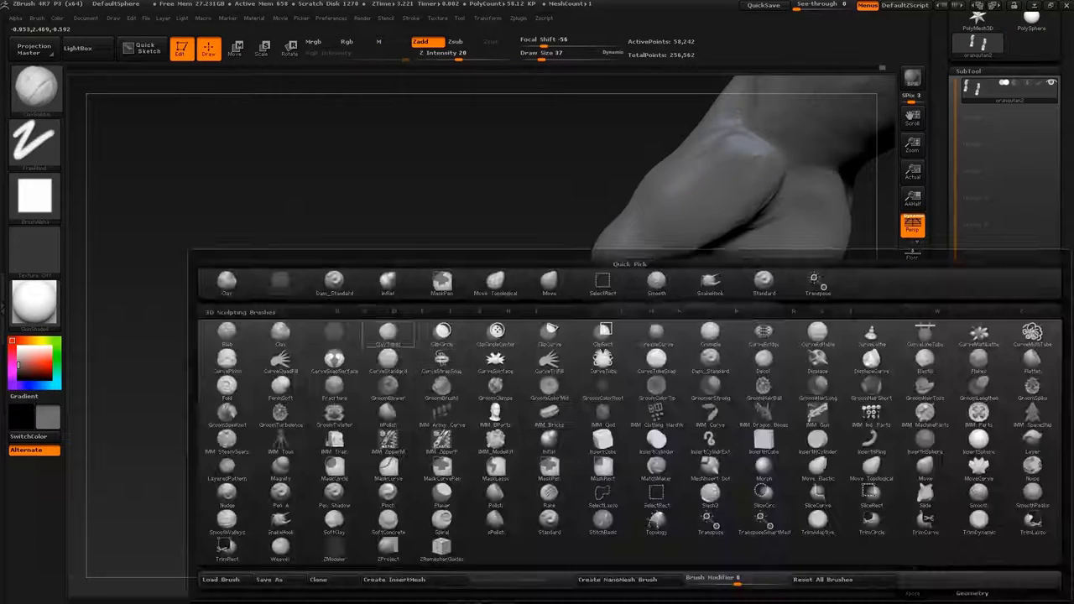
key("Escape")
key("shift+d")
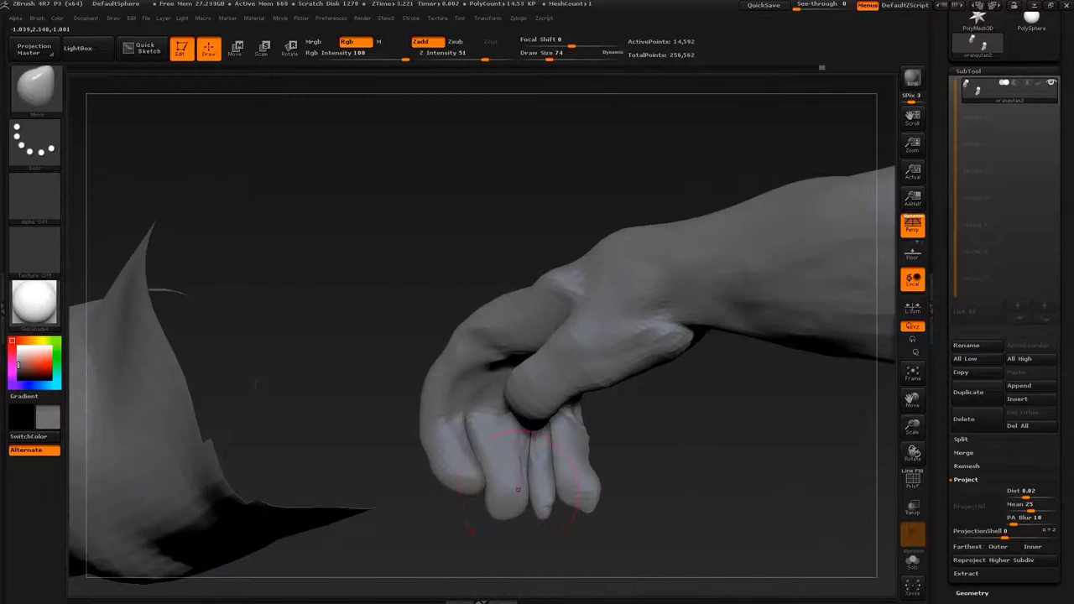
left_click_drag(518, 489, 582, 479)
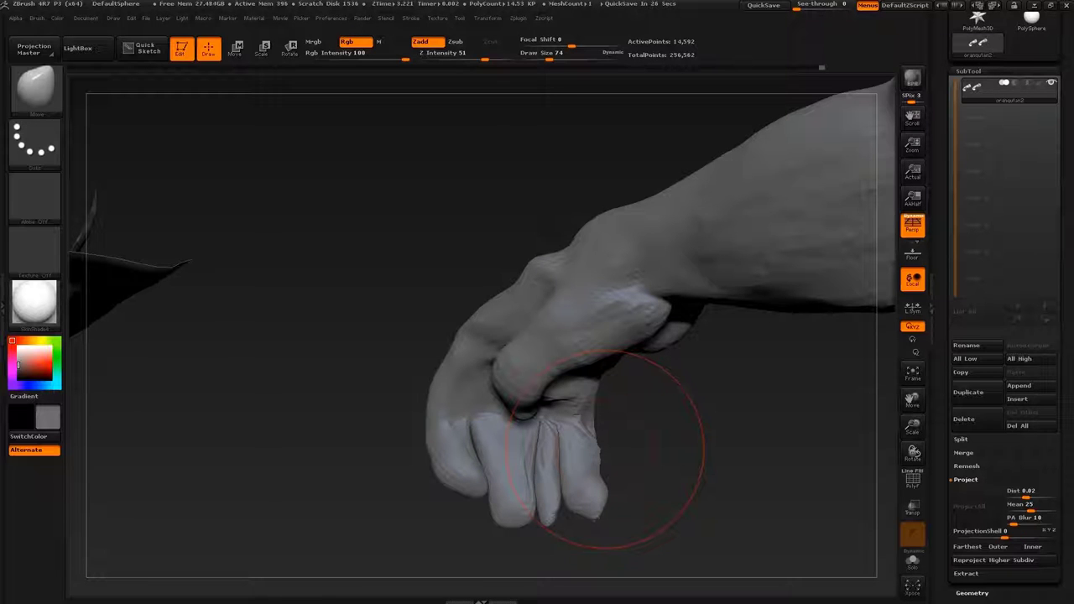
left_click_drag(537, 436, 289, 325)
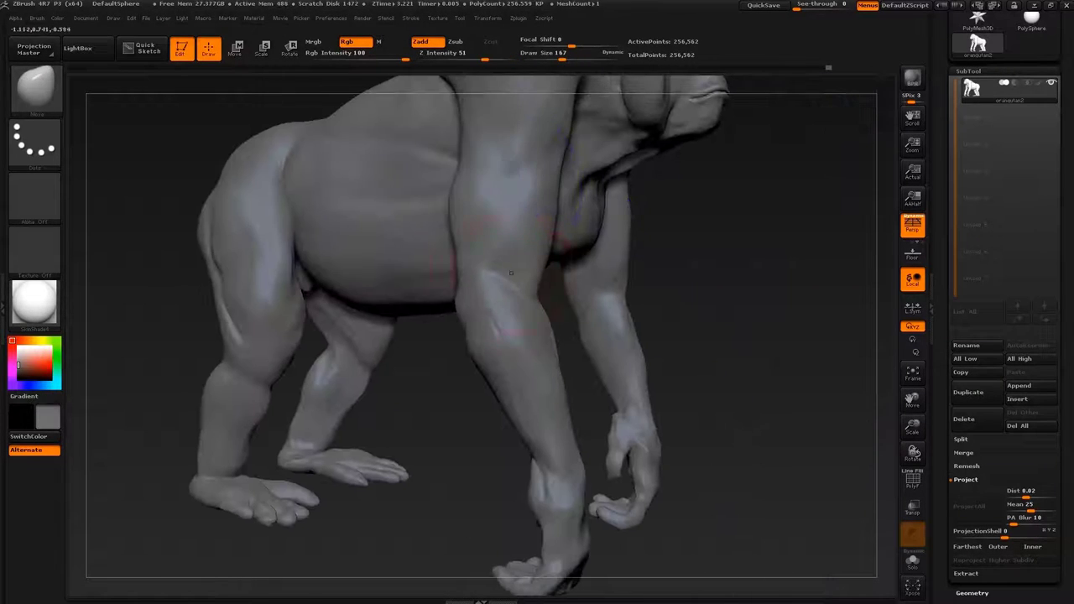
Crease the hip-thigh junction with Dam_Standard, then check the belly, underside and back
key("s")
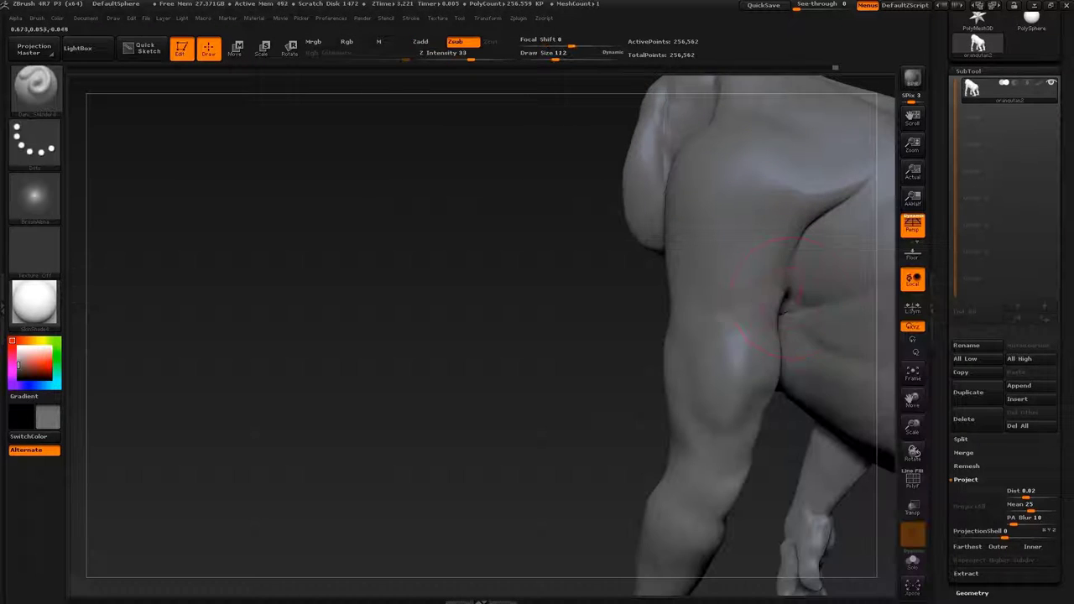
left_click_drag(772, 286, 411, 331)
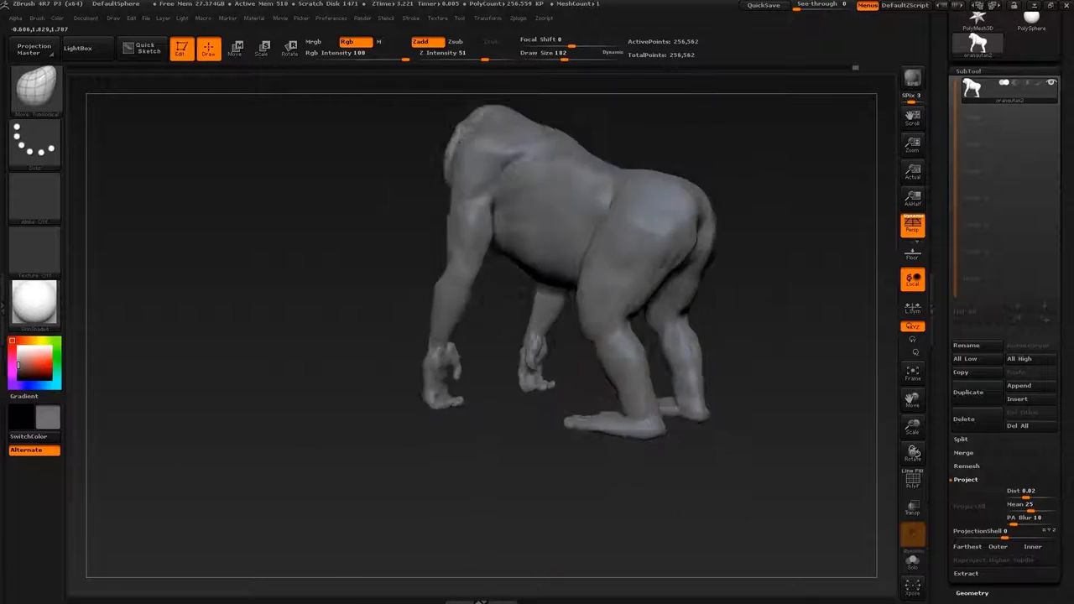
key("s")
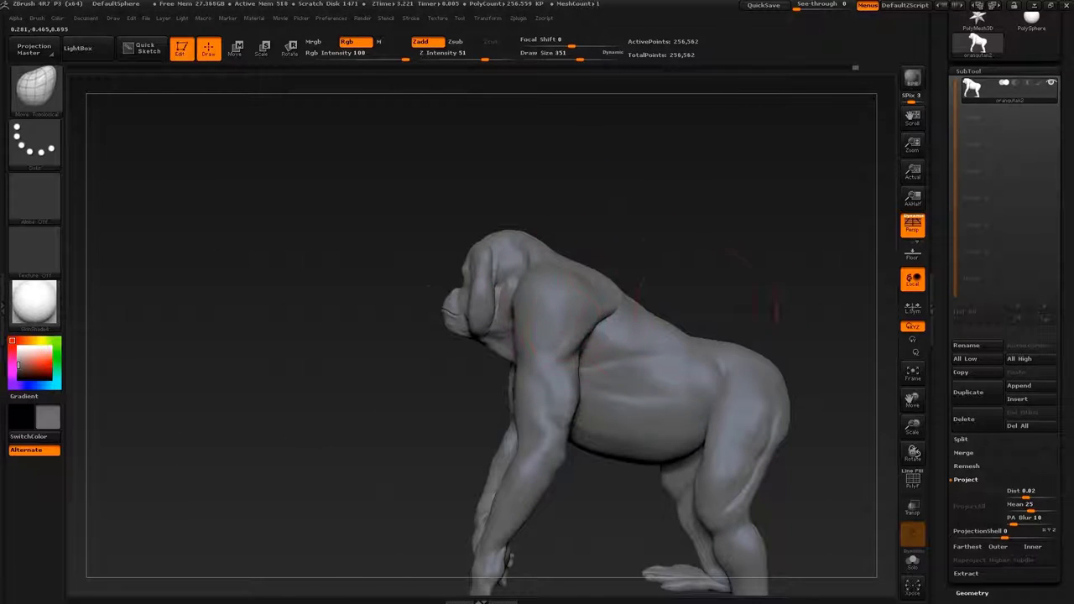
mouse_move(751, 290)
left_mouse_down()
mouse_move(612, 336)
mouse_move(663, 423)
left_mouse_up()
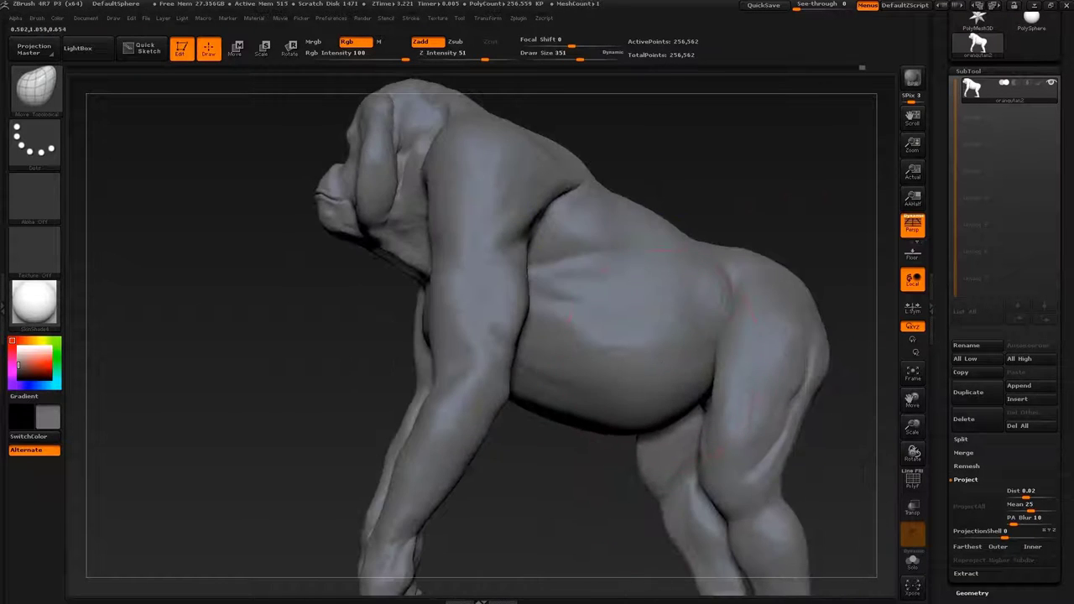
mouse_move(671, 214)
left_mouse_down()
mouse_move(684, 352)
mouse_move(420, 255)
mouse_move(436, 168)
mouse_move(503, 218)
mouse_move(470, 168)
mouse_move(663, 281)
mouse_move(588, 277)
mouse_move(587, 168)
mouse_move(587, 319)
mouse_move(671, 327)
mouse_move(655, 209)
mouse_move(621, 319)
mouse_move(628, 336)
mouse_move(663, 340)
left_mouse_up()
Resize the brush for broad body moves, then check the body from side and front
key("s")
mouse_move(755, 251)
left_mouse_down()
mouse_move(606, 359)
mouse_move(612, 369)
left_mouse_up()
key("s")
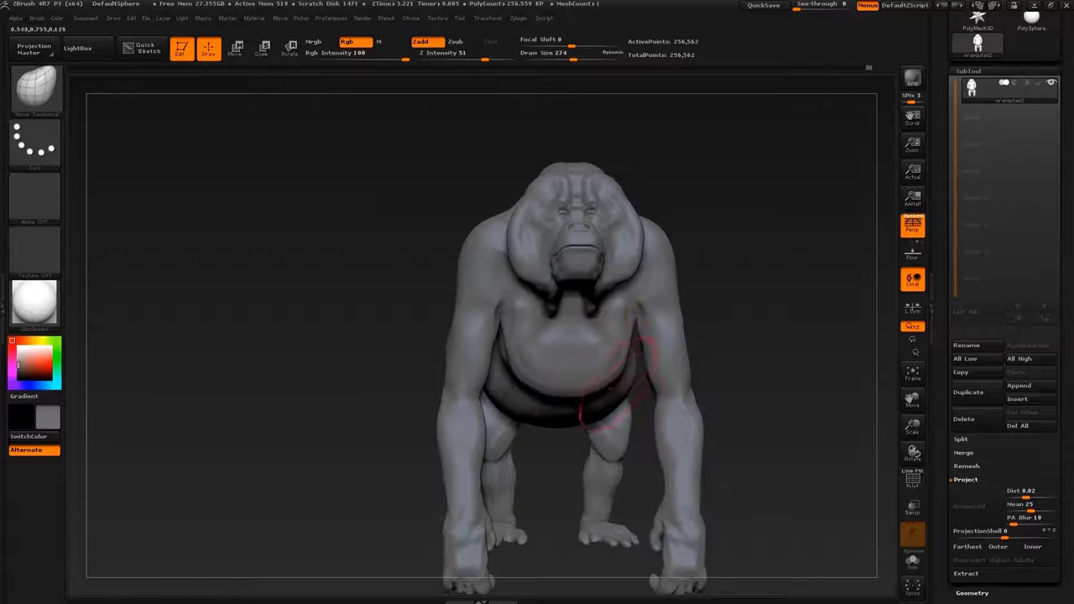
left_click_drag(632, 314, 716, 277)
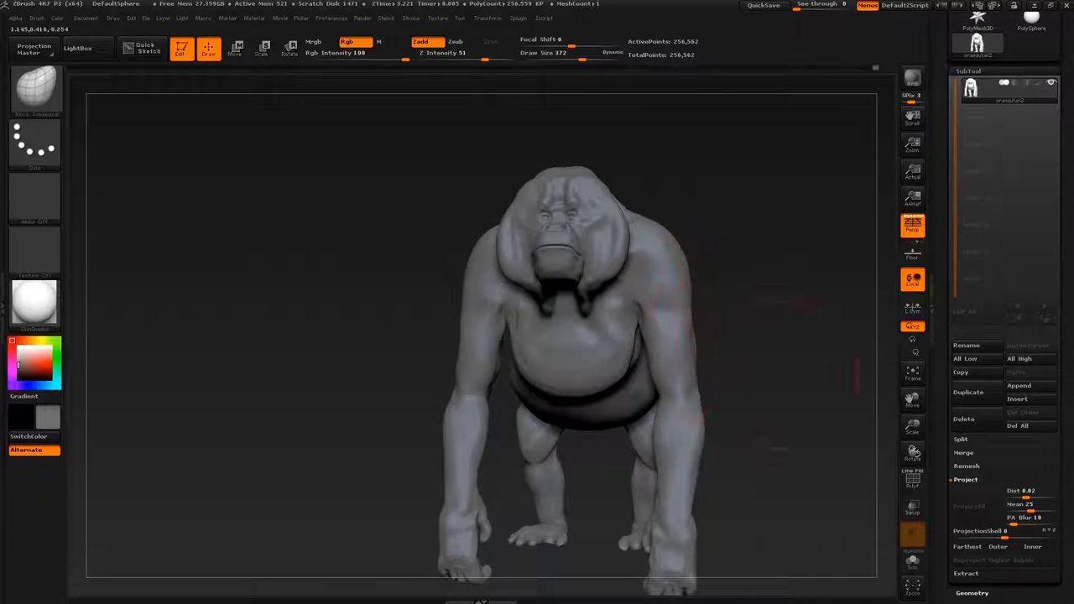
left_click_drag(755, 336, 638, 335)
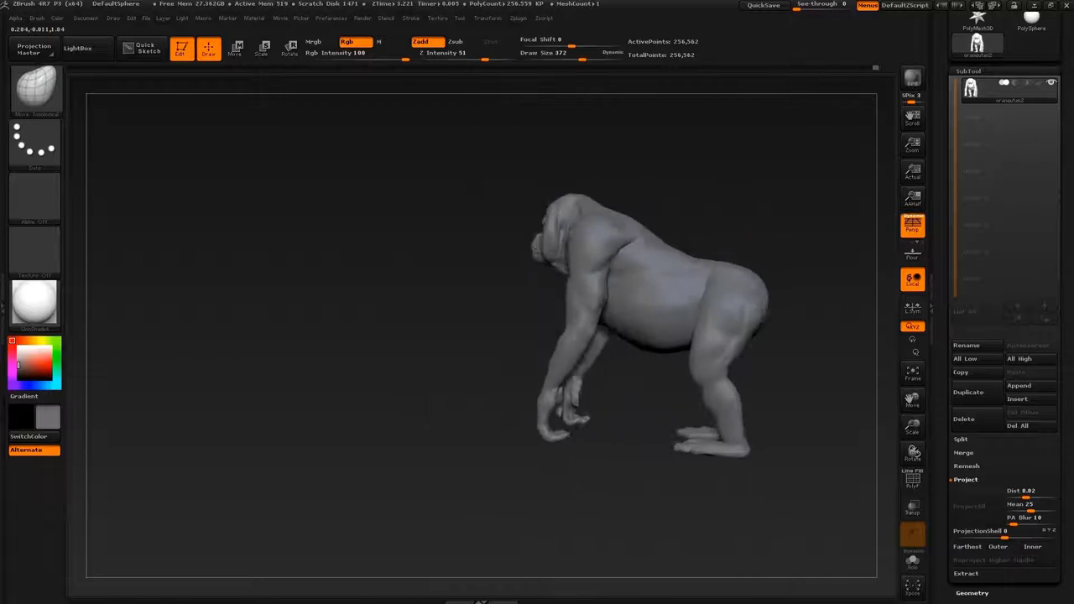
mouse_move(755, 336)
left_mouse_down()
mouse_move(638, 353)
mouse_move(507, 453)
left_mouse_up()
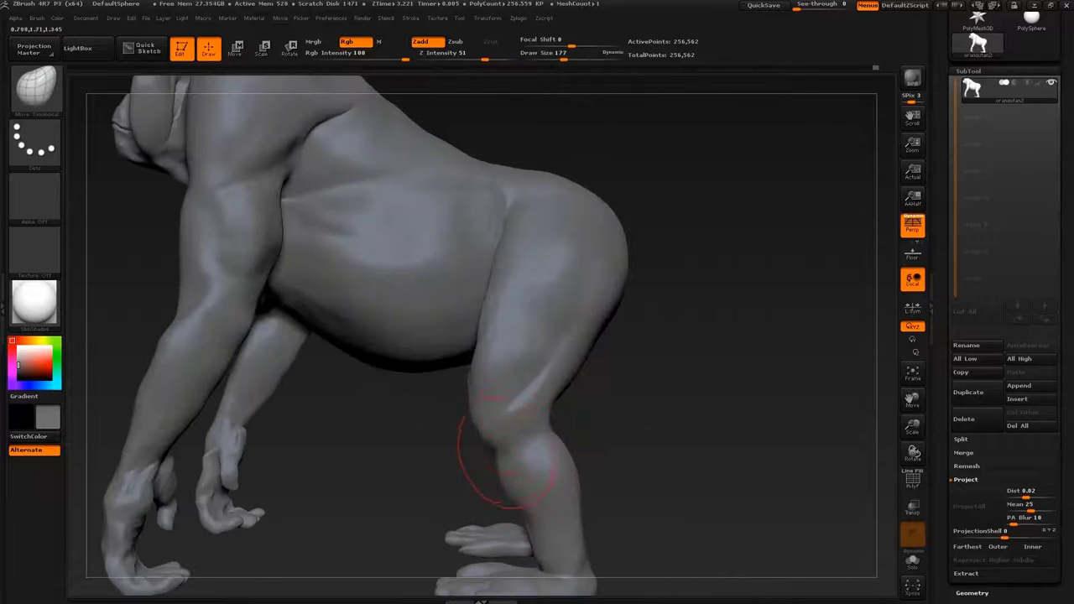
key("f")
left_click_drag(638, 335, 571, 344)
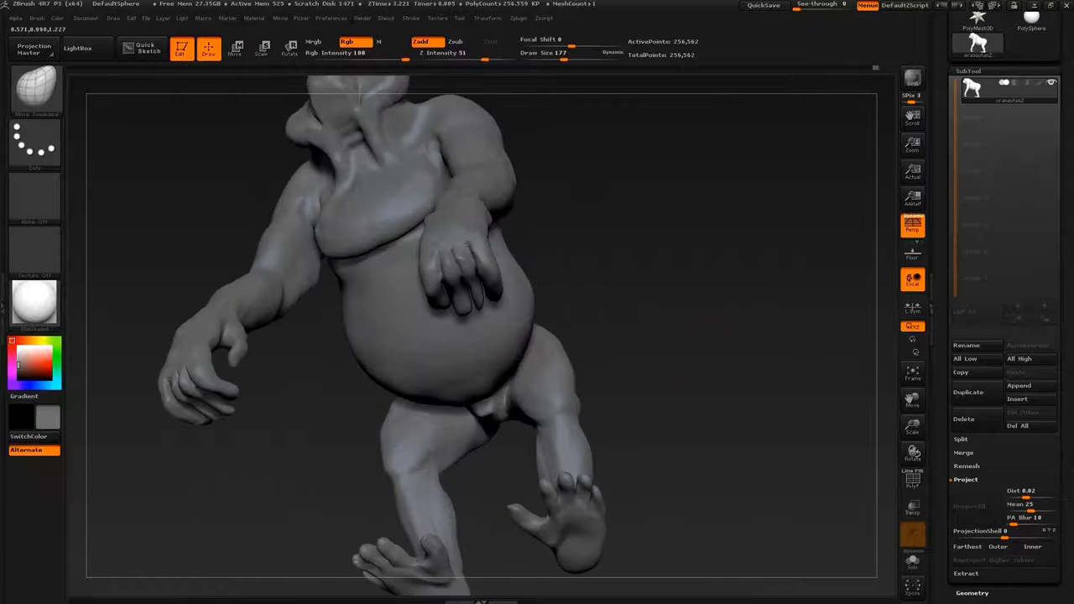
Enlarge the brush slightly and view the body from front, side, three-quarter and rear
key("s")
left_click_drag(755, 361, 638, 335)
left_click_drag(755, 377, 455, 420)
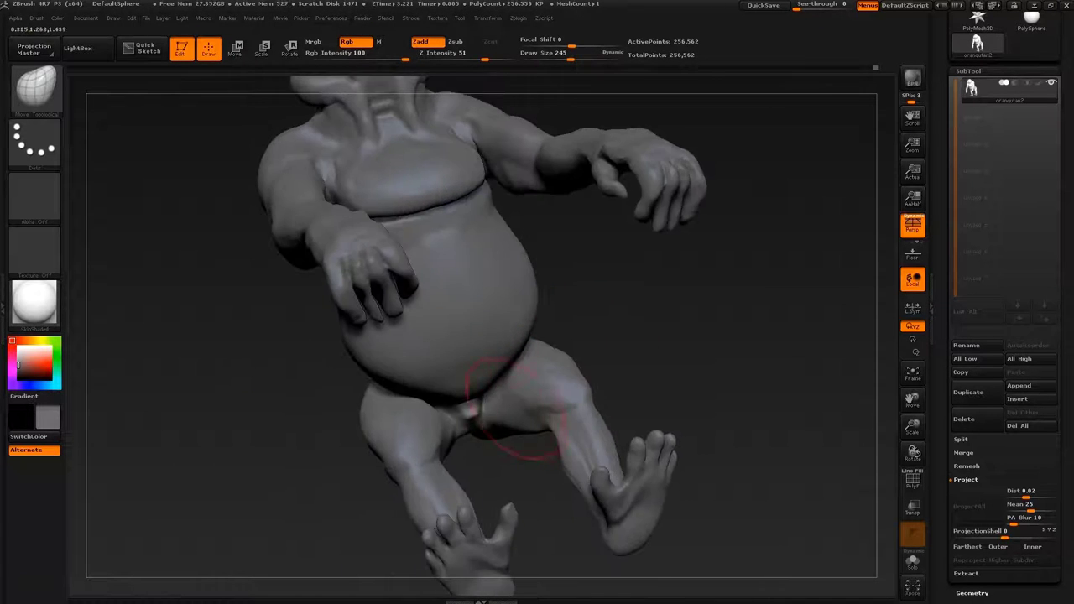
left_click_drag(755, 335, 655, 344)
left_click_drag(755, 378, 755, 252, "alt")
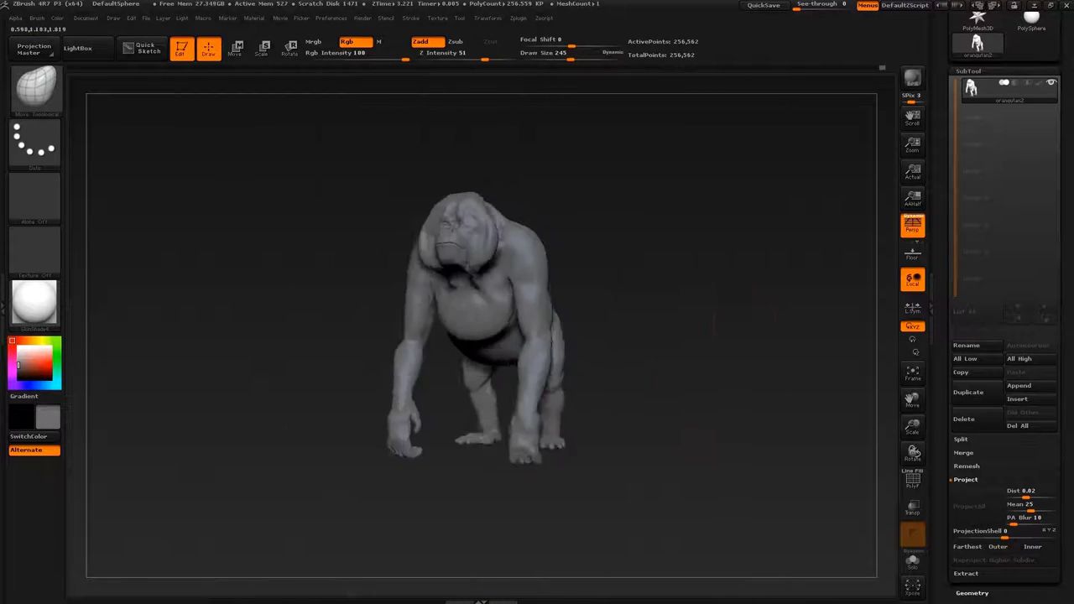
left_click_drag(755, 335, 688, 335)
left_click_drag(755, 378, 755, 252, "alt")
key("s")
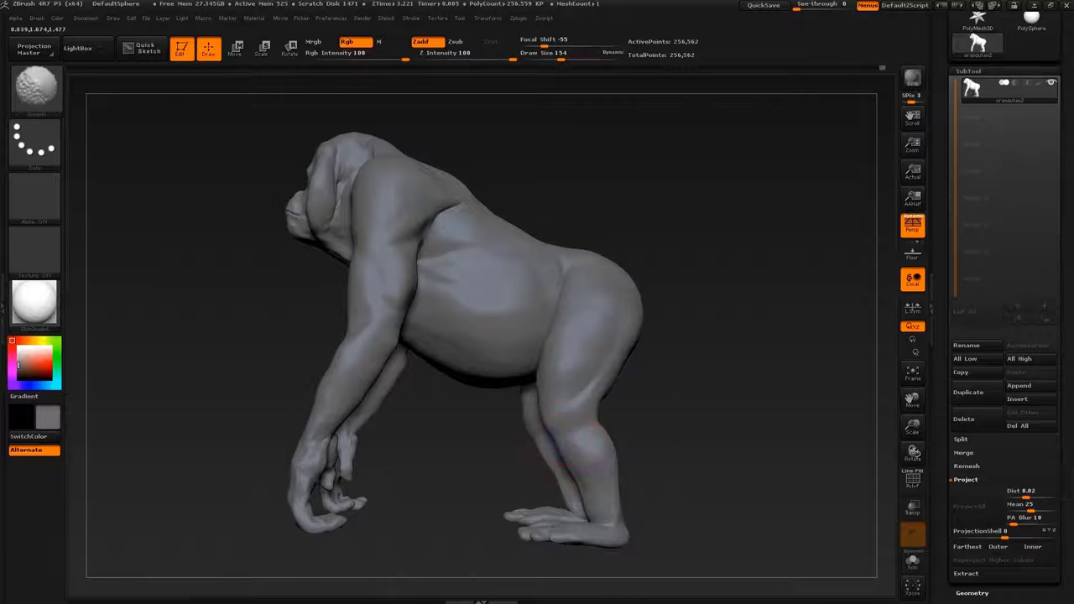
left_click_drag(553, 437, 586, 474)
mouse_move(419, 424)
left_mouse_down()
mouse_move(676, 423)
mouse_move(688, 470)
left_mouse_up()
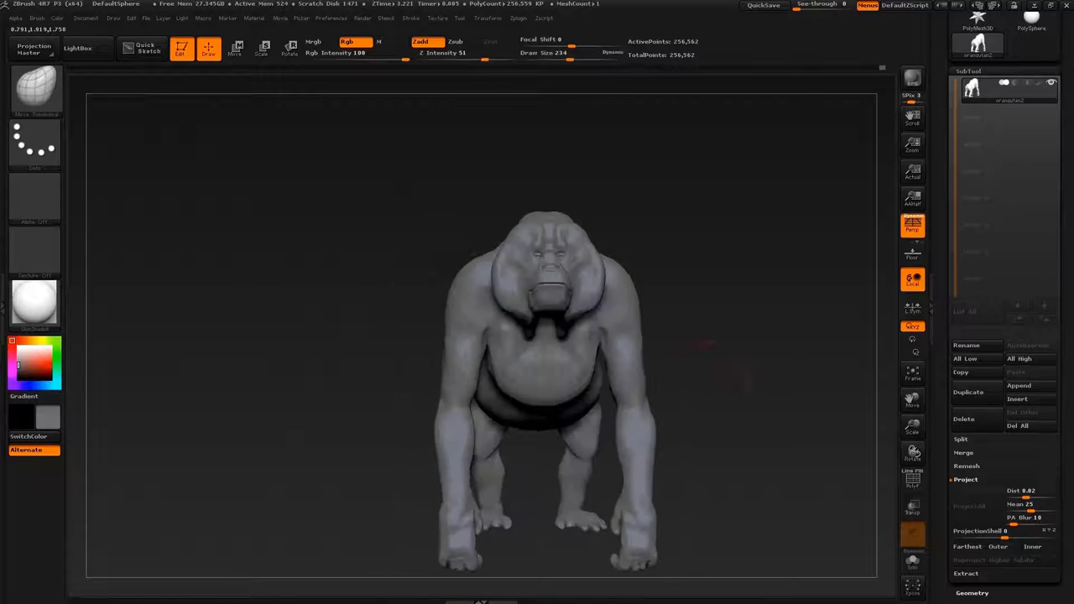
Inspect the face and head closely, then circle around the right side, rear and torso
mouse_move(638, 436)
left_mouse_down()
mouse_move(537, 436)
mouse_move(539, 383)
mouse_move(552, 369)
mouse_move(537, 420)
mouse_move(533, 245)
left_mouse_up()
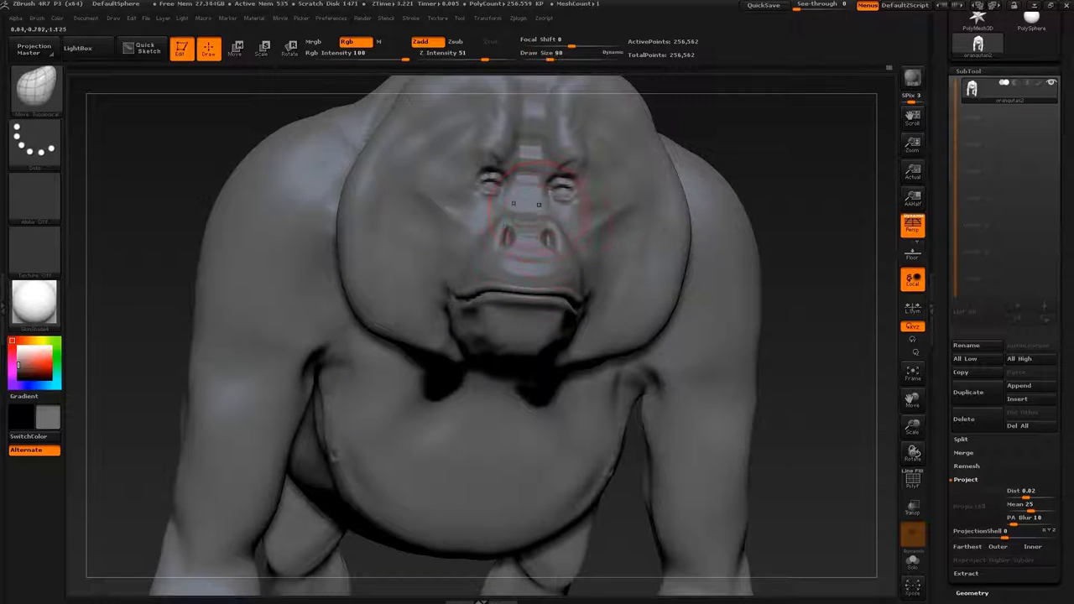
left_click_drag(534, 203, 528, 239)
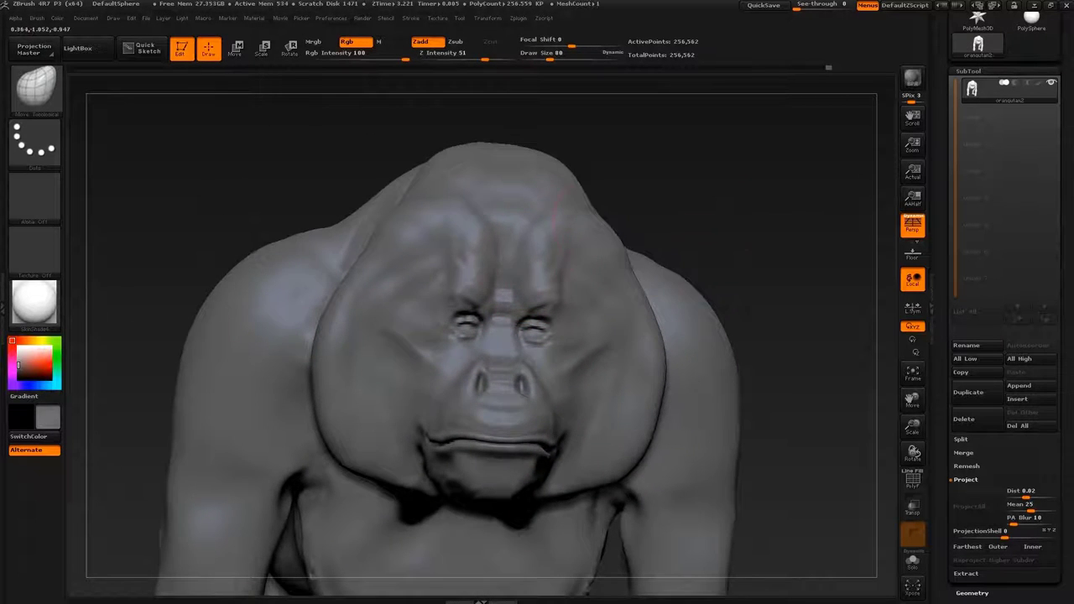
mouse_move(556, 206)
left_mouse_down()
mouse_move(743, 240)
mouse_move(695, 216)
mouse_move(688, 251)
left_mouse_up()
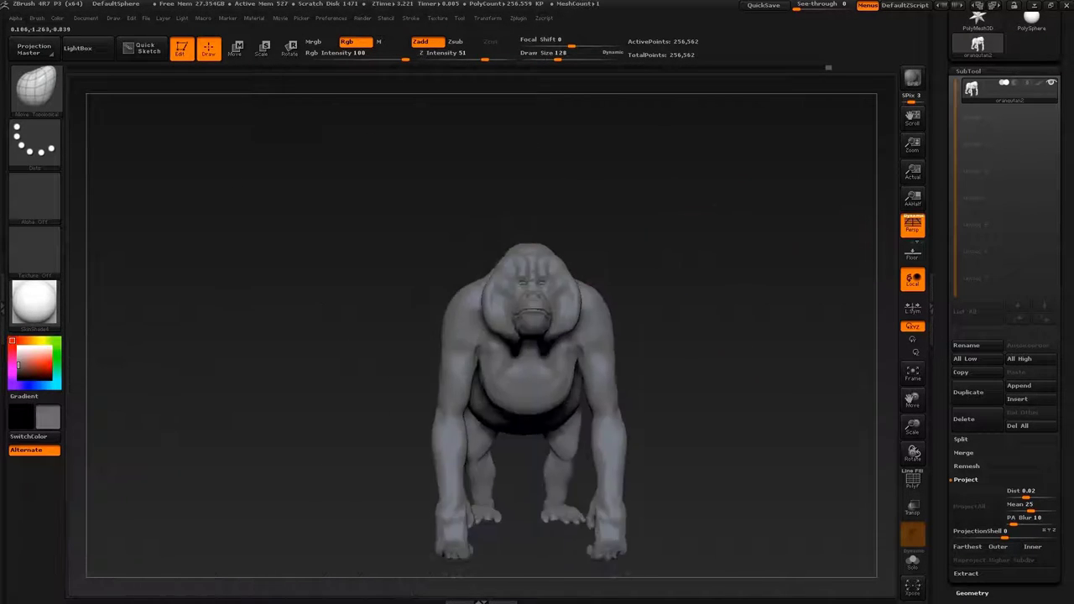
mouse_move(755, 328)
left_mouse_down()
mouse_move(654, 327)
mouse_move(787, 324)
left_mouse_up()
left_click_drag(888, 272, 808, 224)
left_click_drag(514, 371, 405, 349)
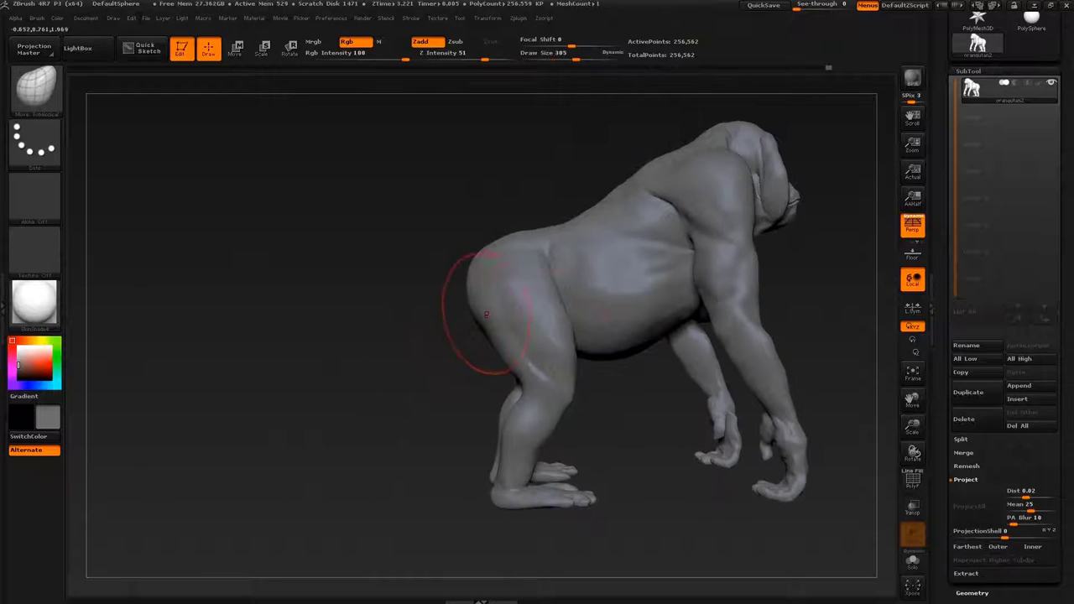
mouse_move(620, 360)
left_mouse_down()
mouse_move(567, 327)
mouse_move(483, 228)
mouse_move(621, 226)
left_mouse_up()
Switch to the Move Topological brush (BMT) and shrink its Draw Size
key("b")
key("m")
key("t")
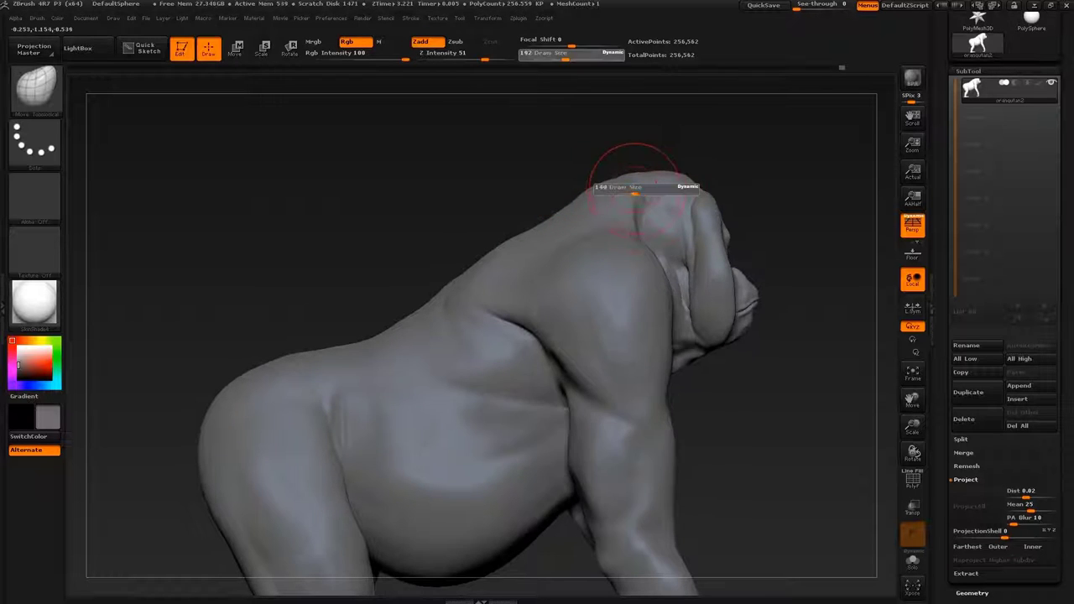
mouse_move(683, 192)
left_mouse_down()
mouse_move(736, 360)
mouse_move(737, 193)
mouse_move(587, 218)
mouse_move(479, 383)
mouse_move(503, 251)
mouse_move(546, 336)
left_mouse_up()
Divide the mesh to SDiv 4 and build up the palm with ClayBuildup
key("bracketleft")
key("bracketleft")
key("bracketleft")
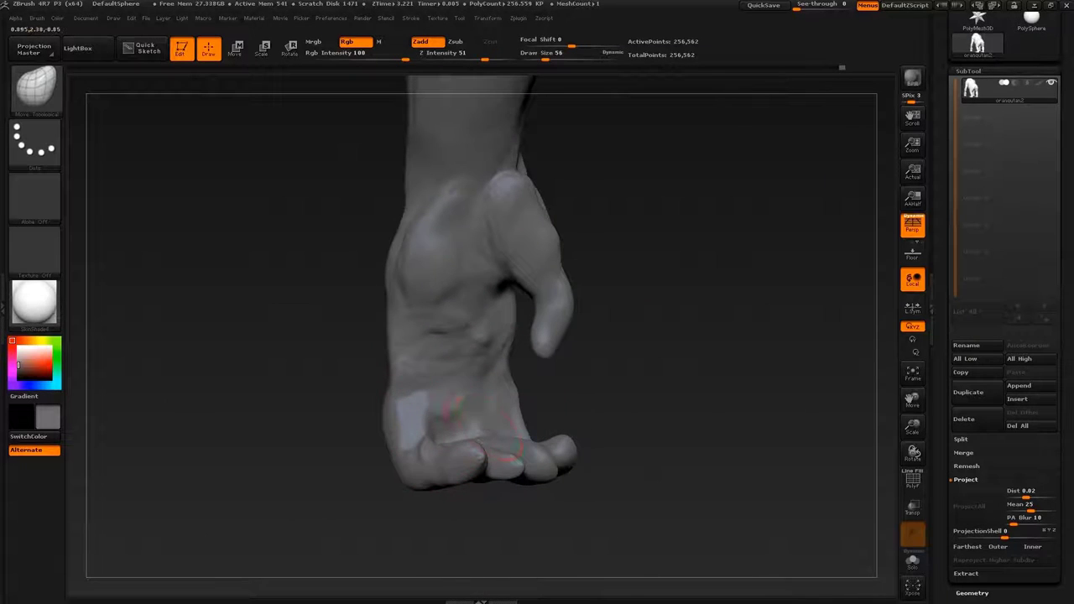
key("b")
key("Escape")
key("ctrl+d")
key("b")
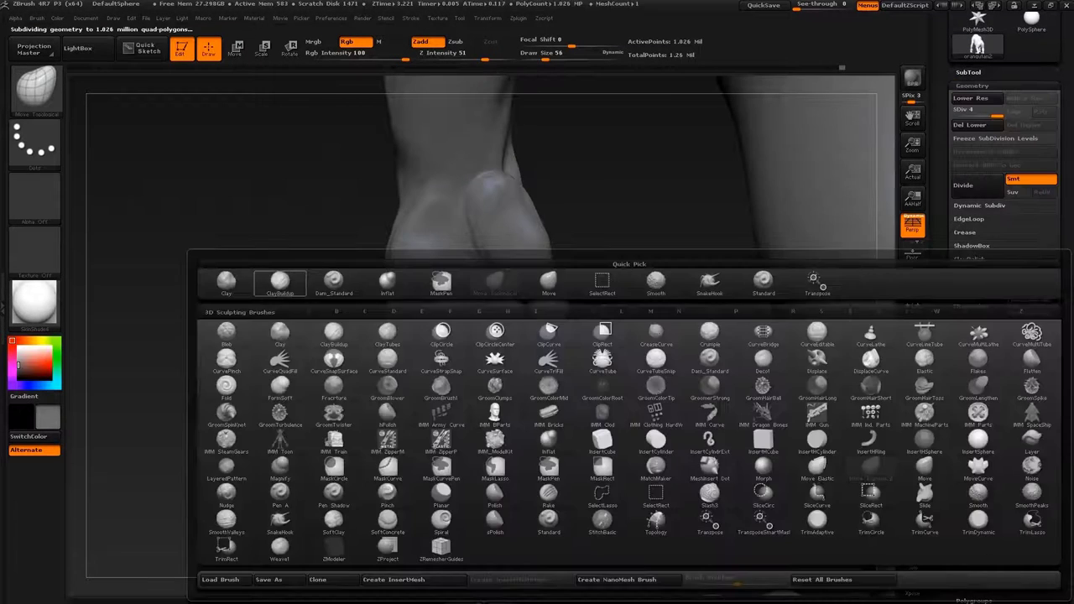
key("c")
key("b")
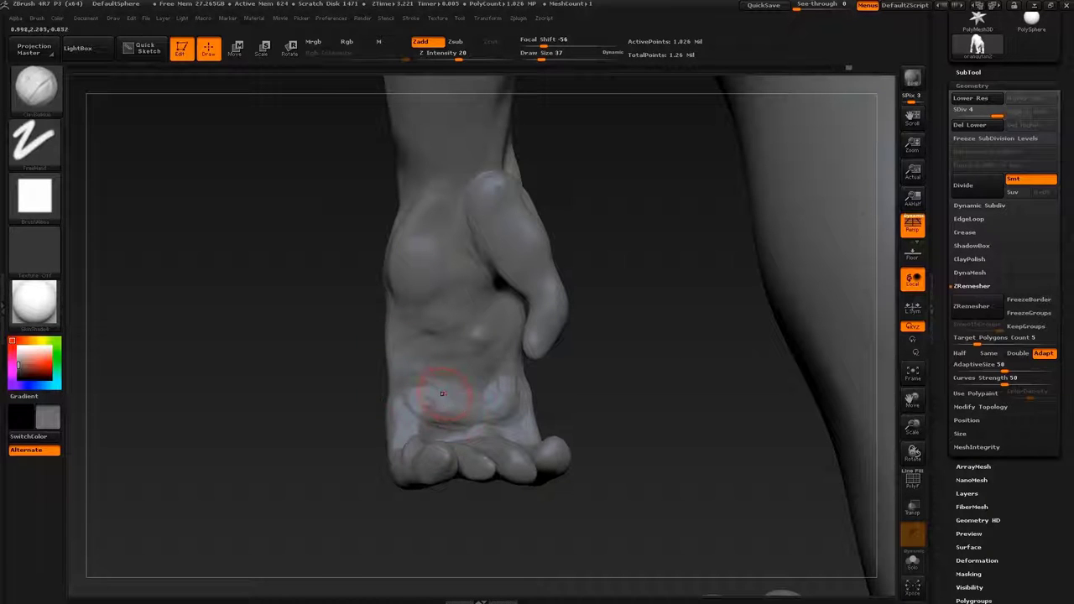
left_click_drag(442, 394, 443, 474)
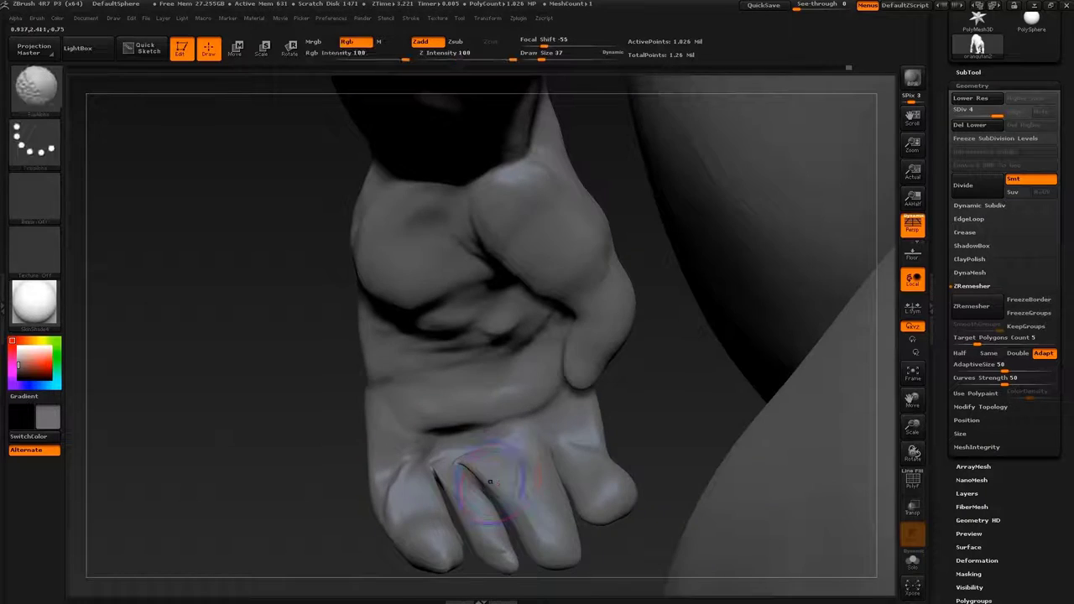
Drop to a low subdivision level and reposition the hand's fingers with Move Topological
key("shift+d")
key("shift+d")
key("shift+d")
key("b")
key("m")
key("t")
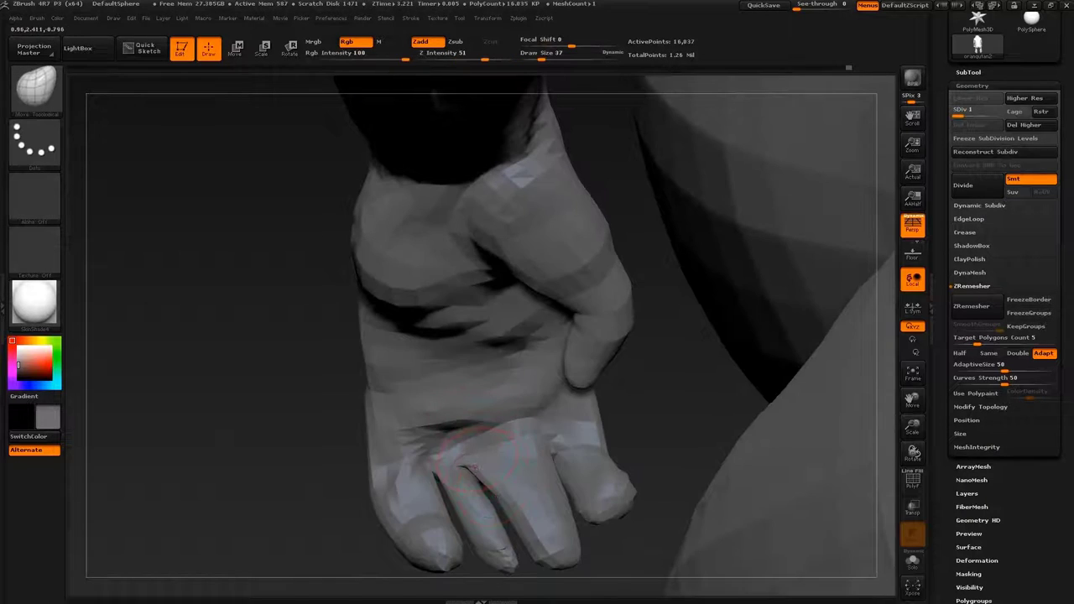
key("d")
key("s")
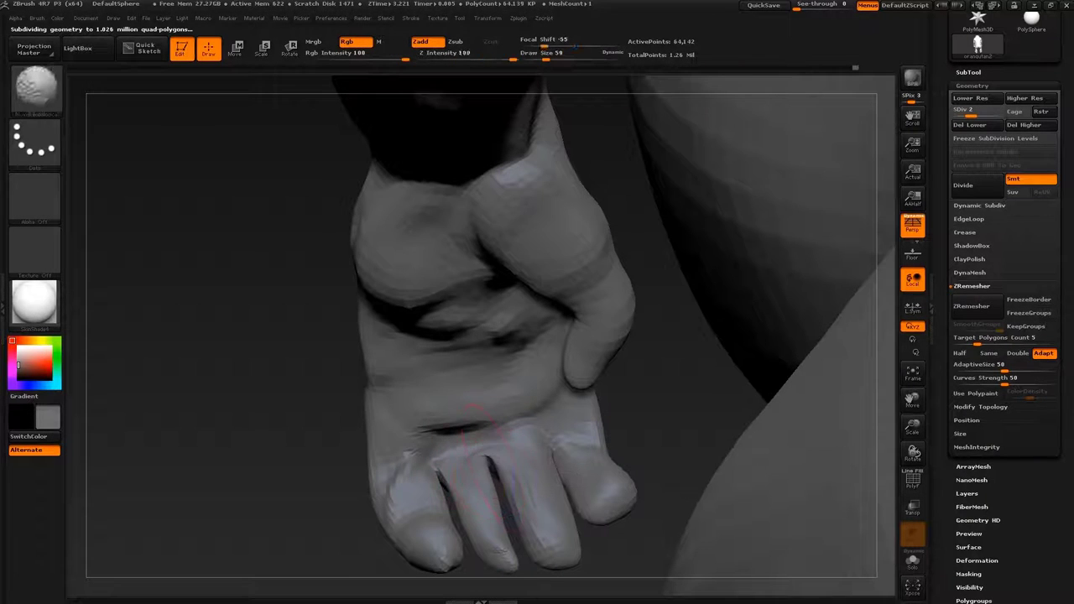
left_click_drag(419, 453, 453, 486)
left_click_drag(554, 428, 578, 504)
mouse_move(755, 504)
left_mouse_down()
mouse_move(721, 469)
mouse_move(739, 406)
mouse_move(765, 471)
mouse_move(637, 352)
left_mouse_up()
Try the Inflate and Clay brushes, then return the mesh to SDiv 3 and view it side-on
key("b")
key("i")
key("n")
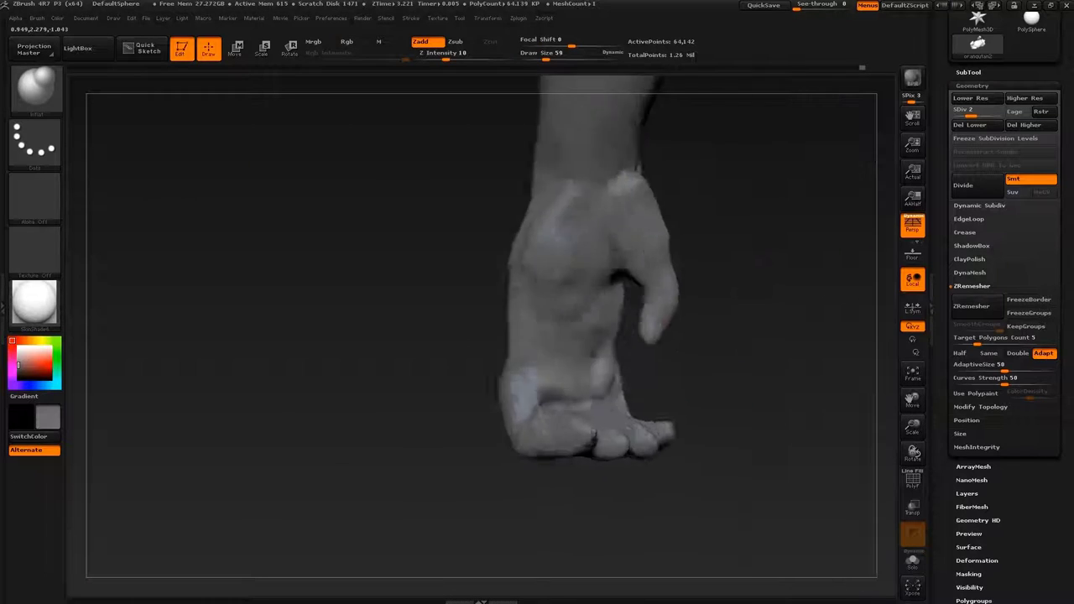
key("b")
key("c")
key("b")
key("d")
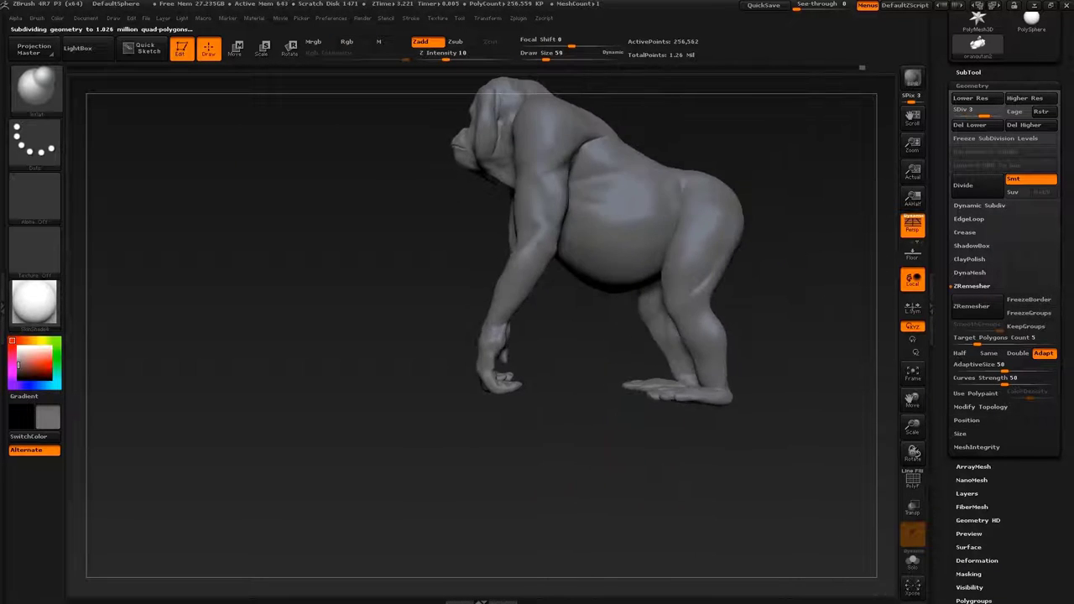
left_click_drag(739, 403, 663, 364)
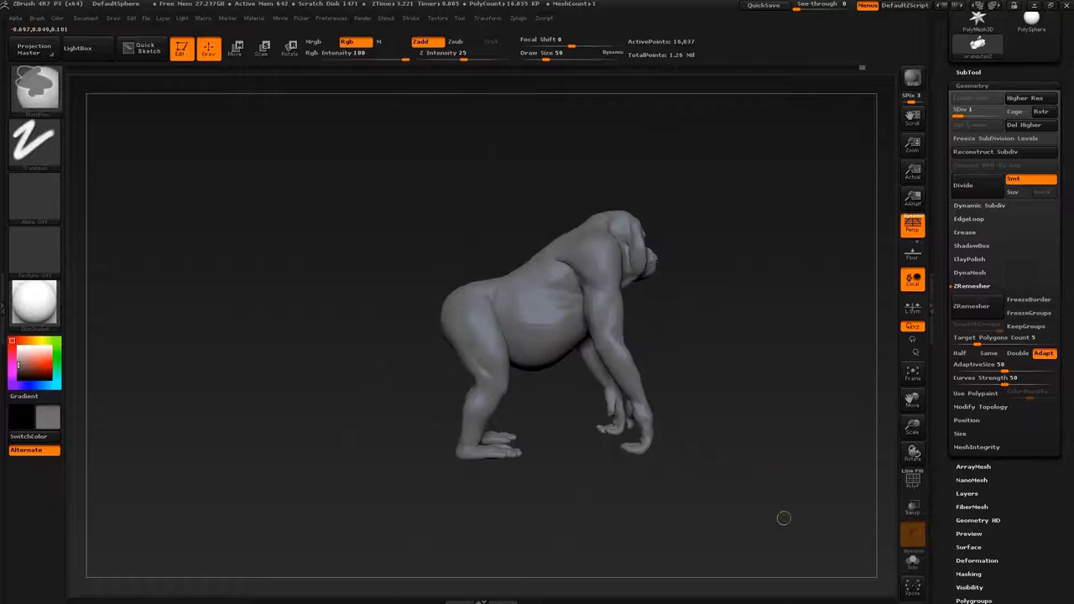
At SDiv 1, mask the front half and shift the hips and hind legs back with Transpose Move
key("shift+d")
key("shift+d")
left_click_drag(779, 516, 549, 214, "ctrl")
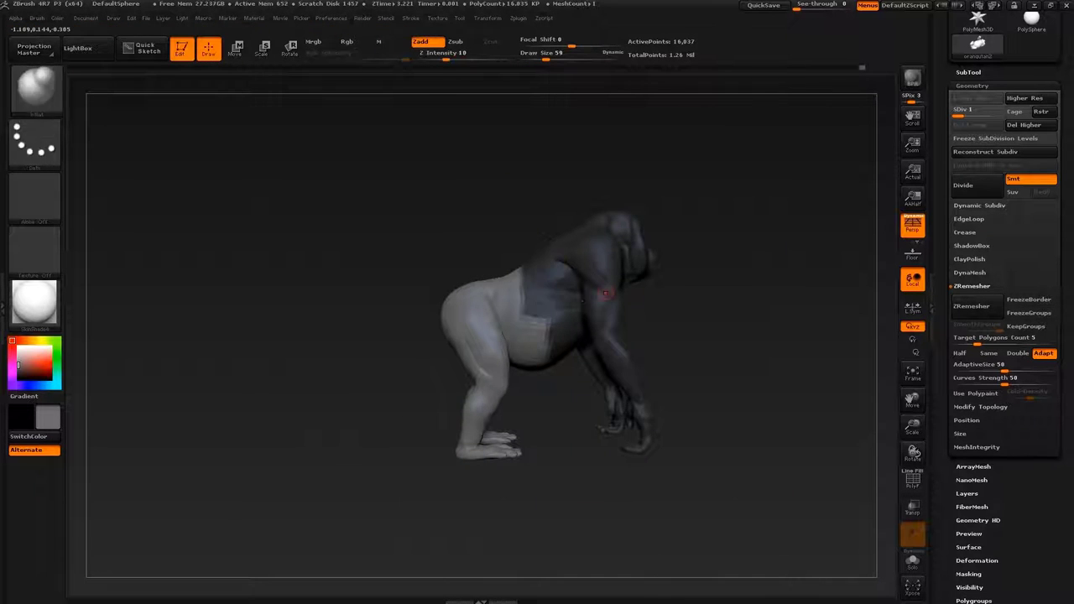
key("f")
key("w")
left_click_drag(459, 335, 430, 346)
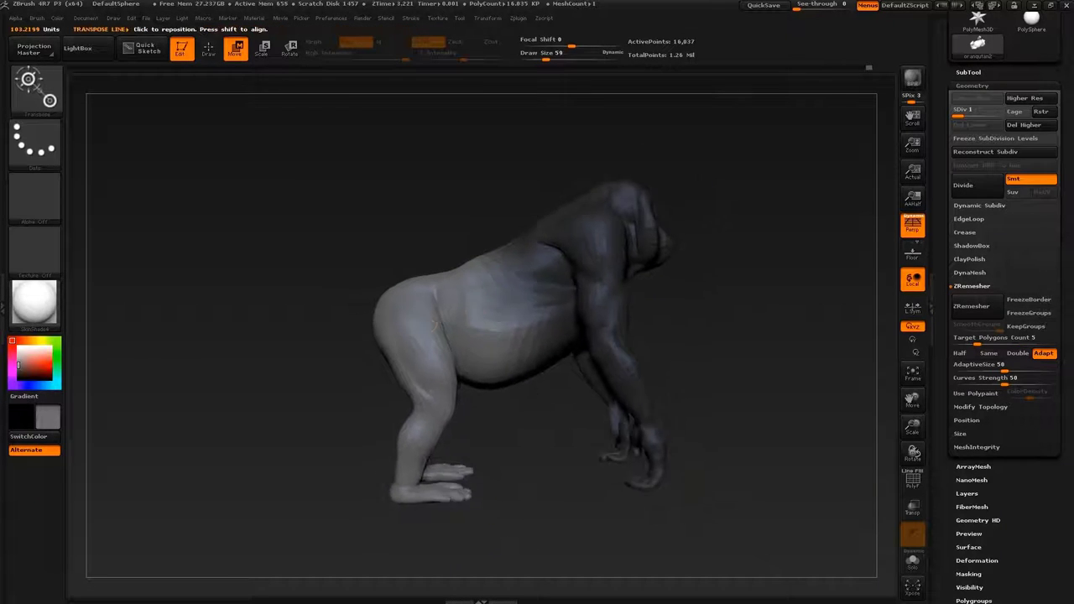
Mask the front of the body, rescale it with Transpose Scale, then clear the mask
left_click_drag(537, 208, 730, 505, "ctrl")
key("e")
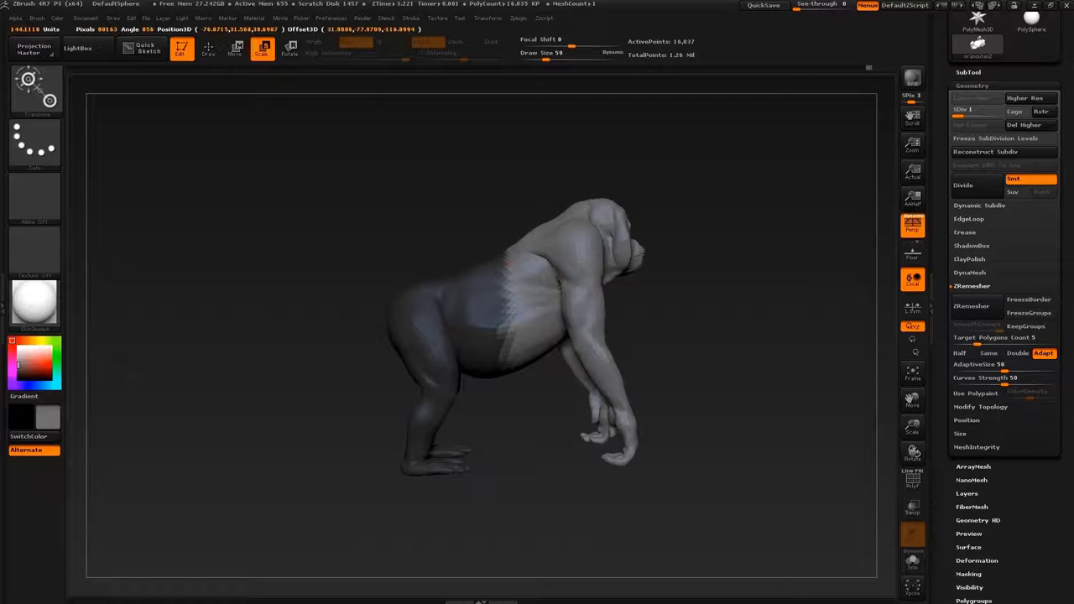
key("q")
left_click(507, 503, "ctrl")
Pull the belly downward with an enlarged Move brush
mouse_move(507, 503)
left_mouse_down("alt")
mouse_move(507, 462)
mouse_move(540, 426)
left_mouse_up("alt")
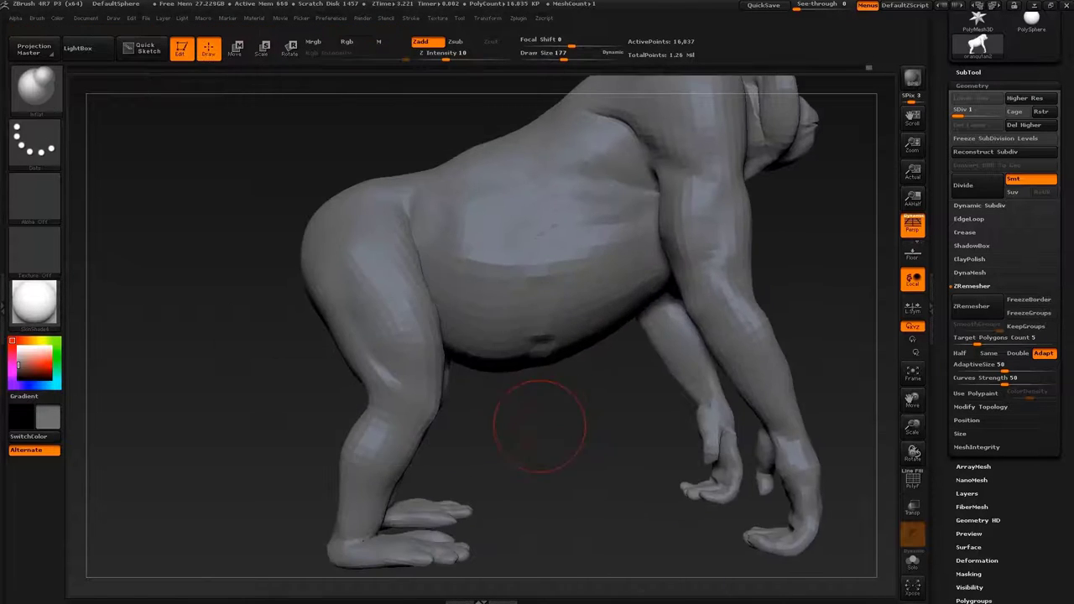
key("b")
key("m")
key("v")
left_click_drag(460, 290, 460, 302)
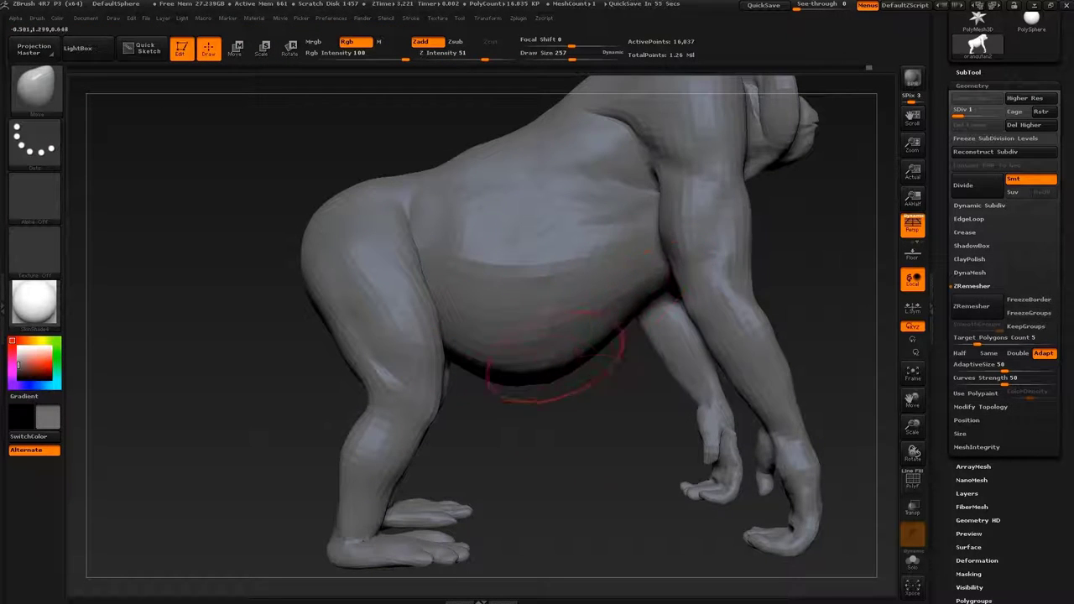
Orbit around the body, step back up to SDiv 3 and shrink the Move brush
left_click_drag(755, 318, 755, 252, "alt")
left_click_drag(762, 311, 688, 319)
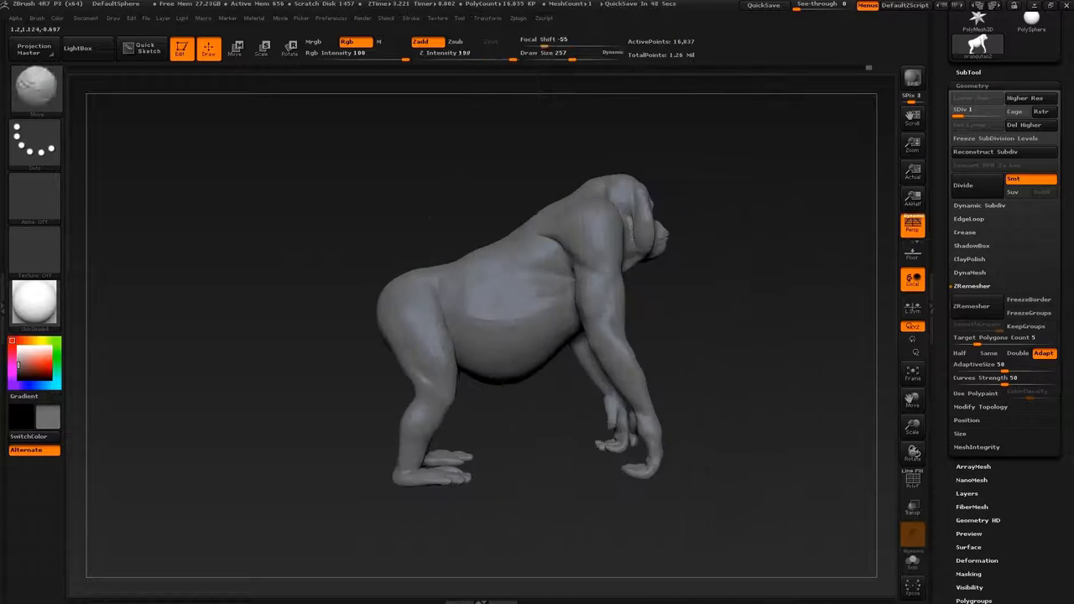
left_click_drag(352, 352, 504, 344)
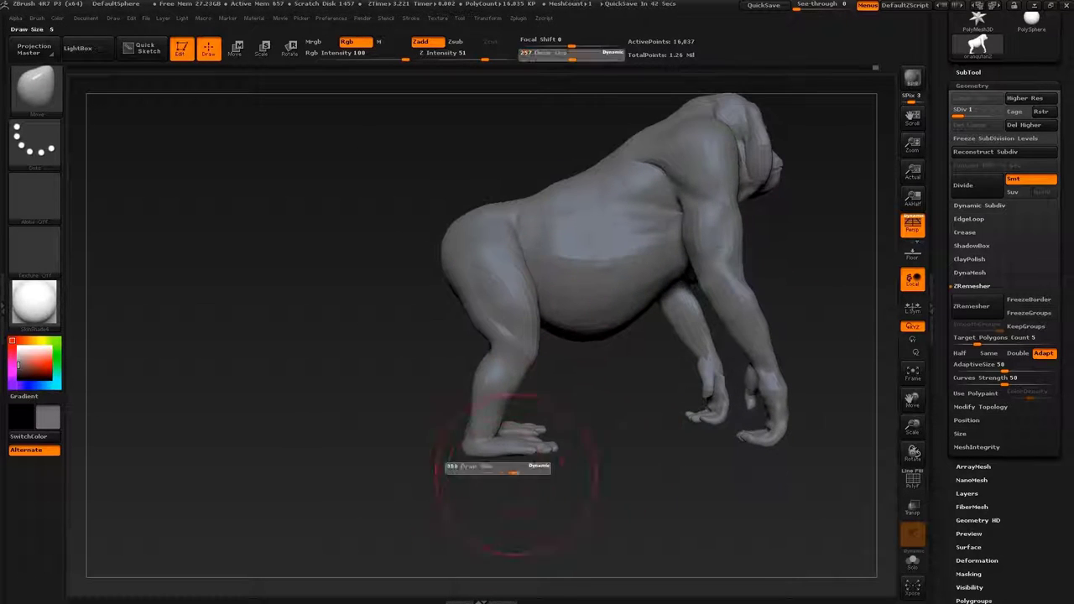
left_click_drag(479, 468, 386, 470)
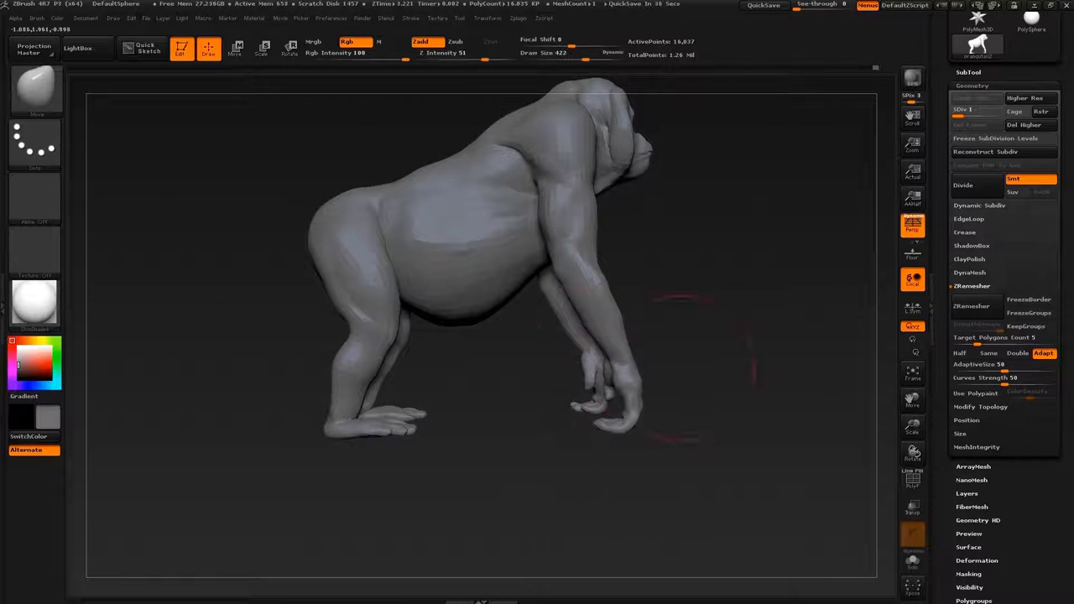
mouse_move(705, 367)
left_mouse_down()
mouse_move(755, 361)
mouse_move(688, 361)
mouse_move(688, 277)
mouse_move(516, 302)
left_mouse_up()
key("d")
key("d")
key("bracketleft")
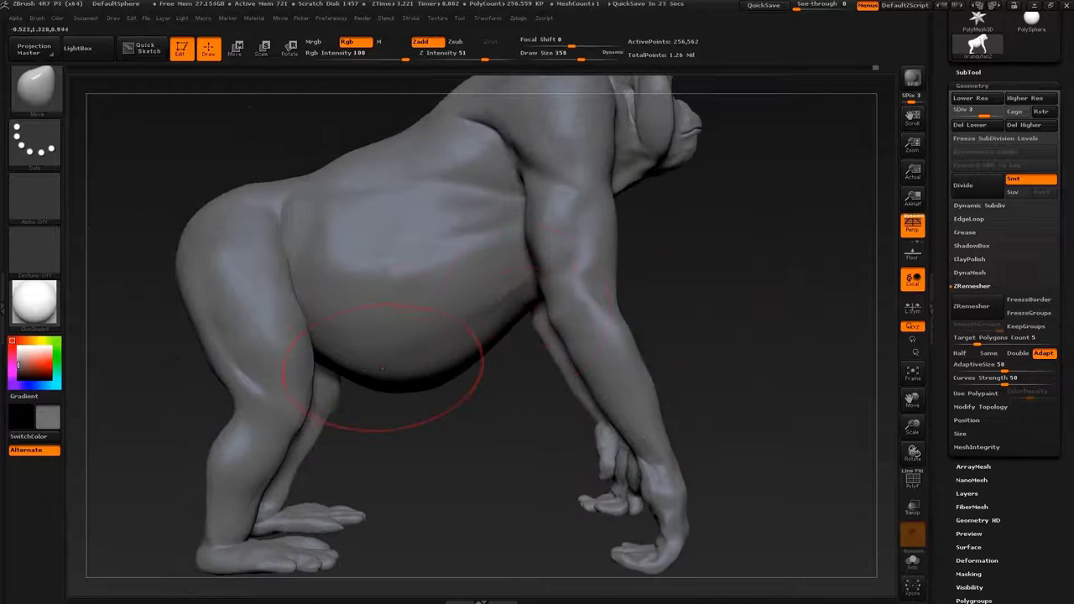
Inspect the lowered belly from underneath, then the back, front and left three-quarter views
mouse_move(510, 361)
left_mouse_down()
mouse_move(407, 228)
mouse_move(422, 348)
left_mouse_up()
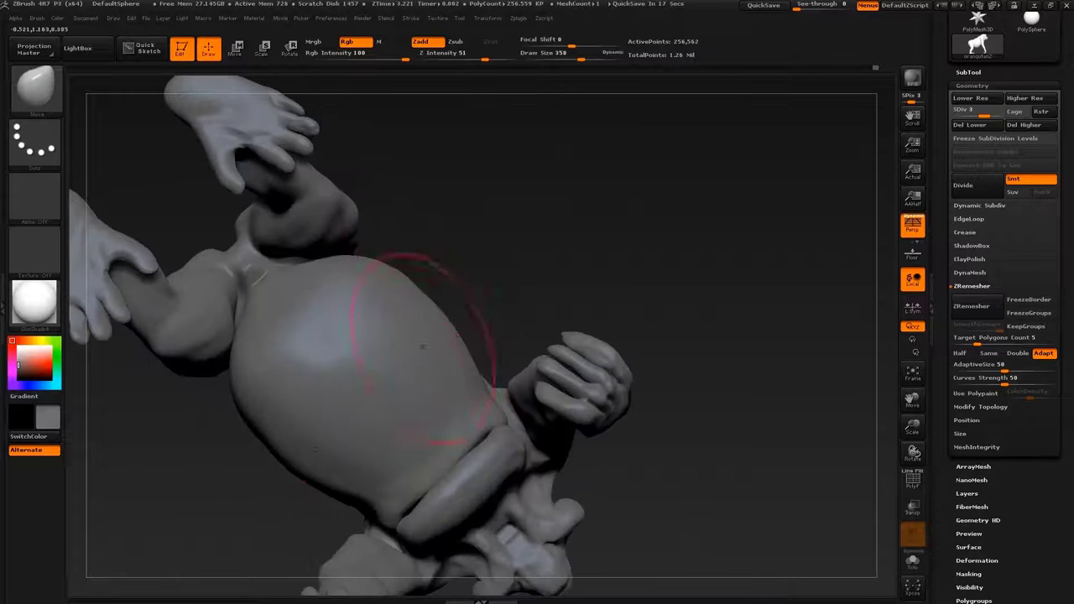
mouse_move(359, 356)
left_mouse_down()
mouse_move(695, 311)
mouse_move(507, 342)
mouse_move(525, 363)
left_mouse_up()
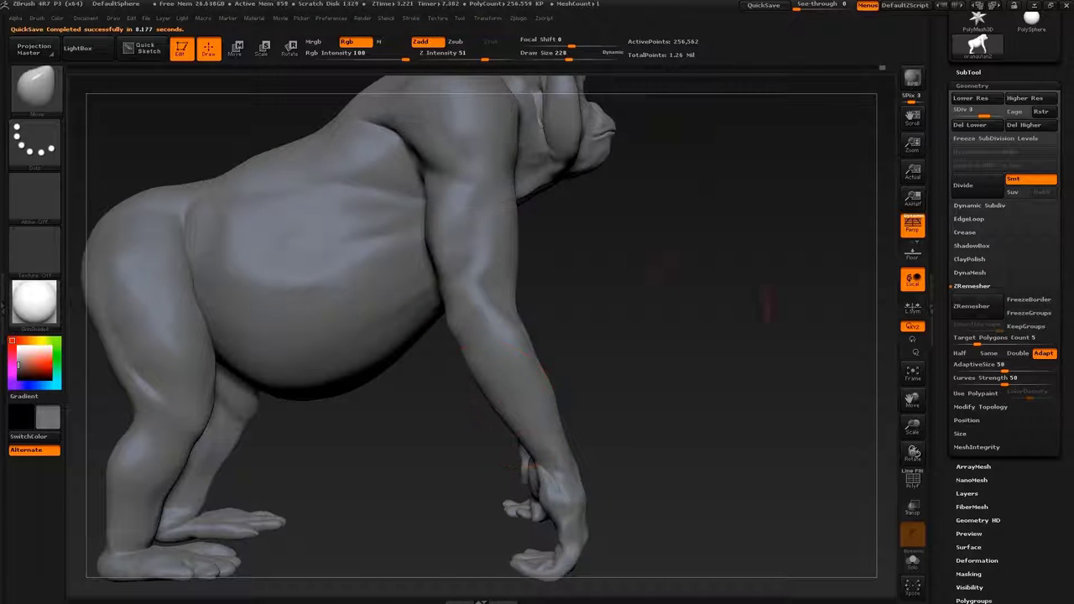
left_click_drag(766, 375, 553, 403)
key("s")
key("f")
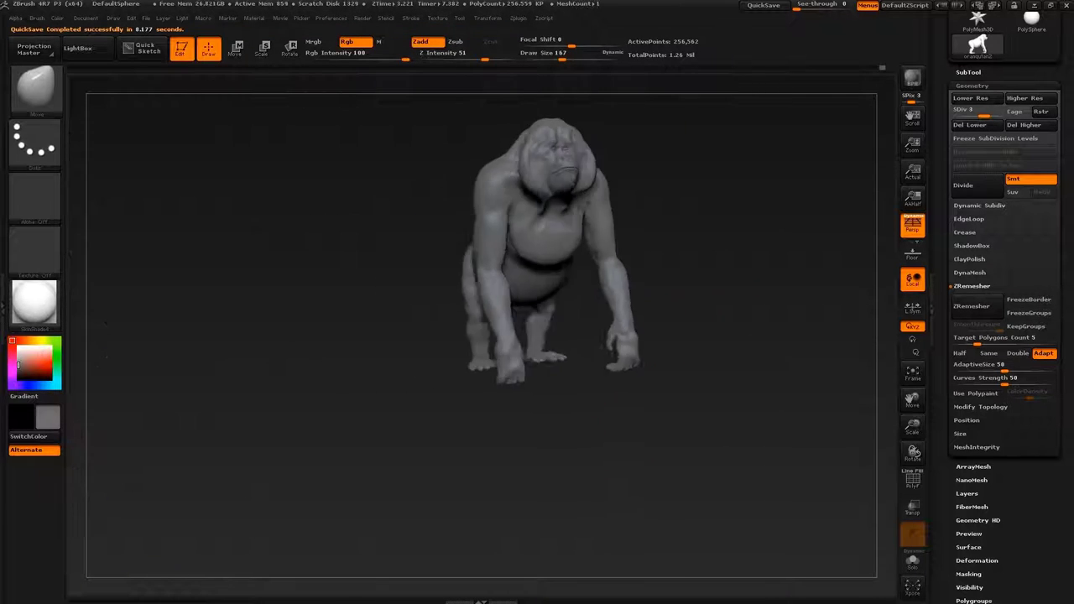
mouse_move(684, 344)
left_mouse_down()
mouse_move(797, 349)
mouse_move(783, 376)
left_mouse_up()
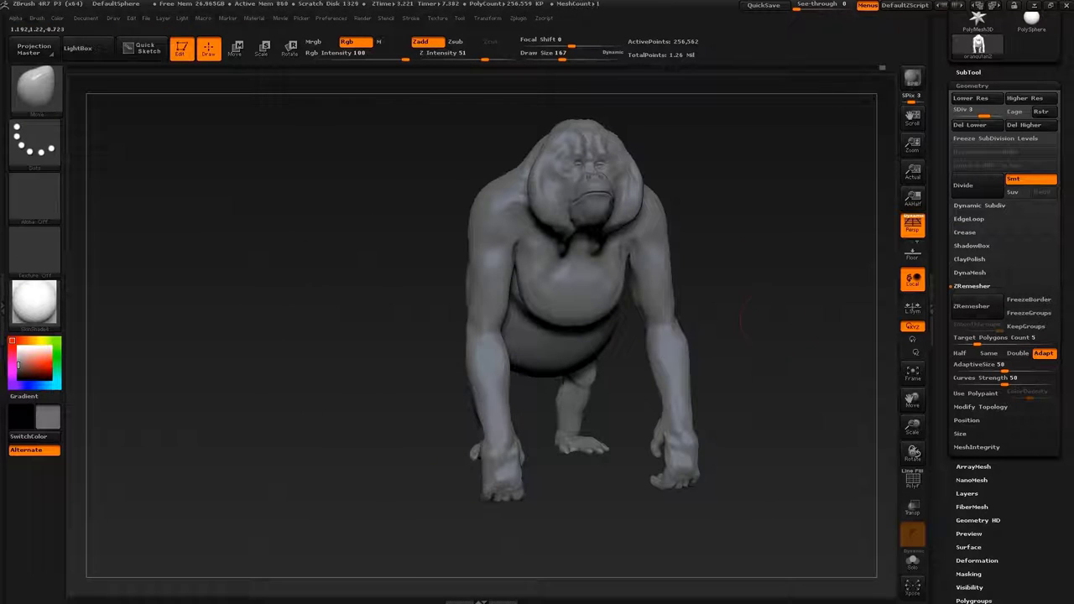
left_click_drag(743, 323, 612, 364)
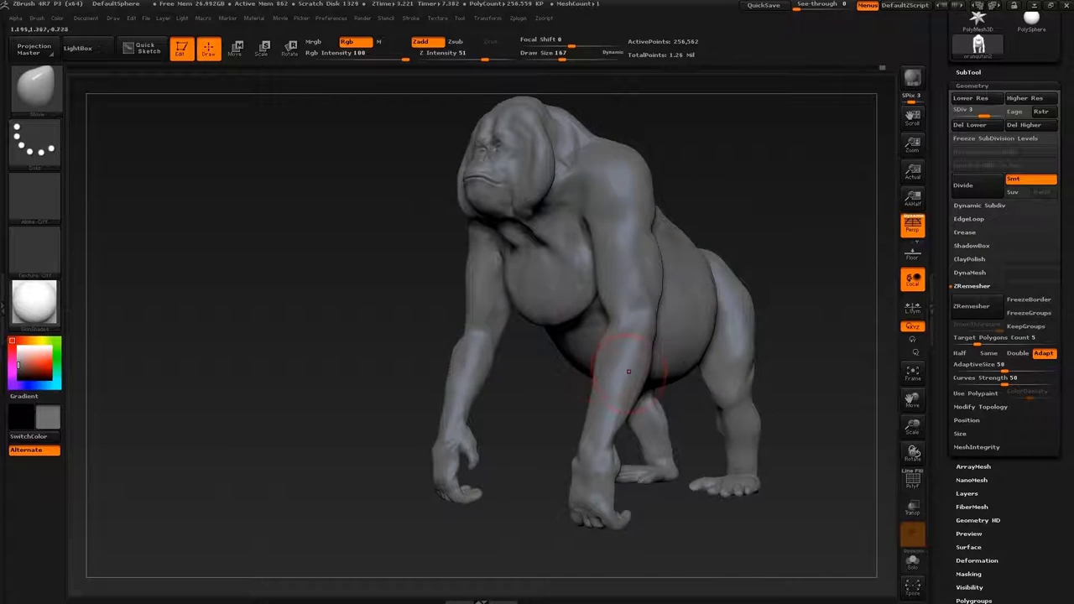
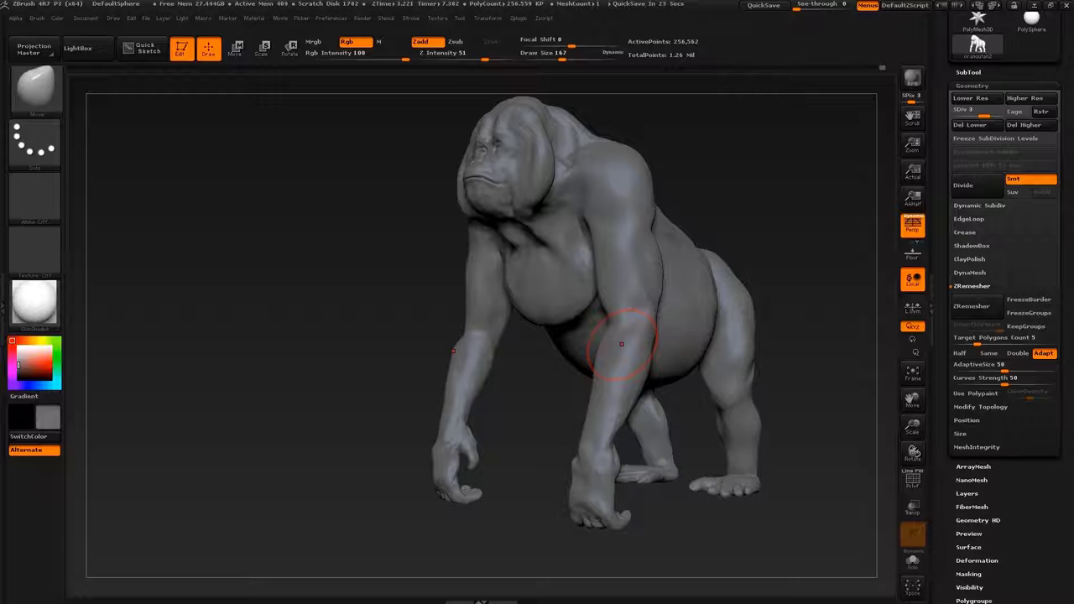
Orbit beneath the body to the planted front hand and nudge its shape with the Draw brush
left_click_drag(839, 276, 472, 268)
key("s")
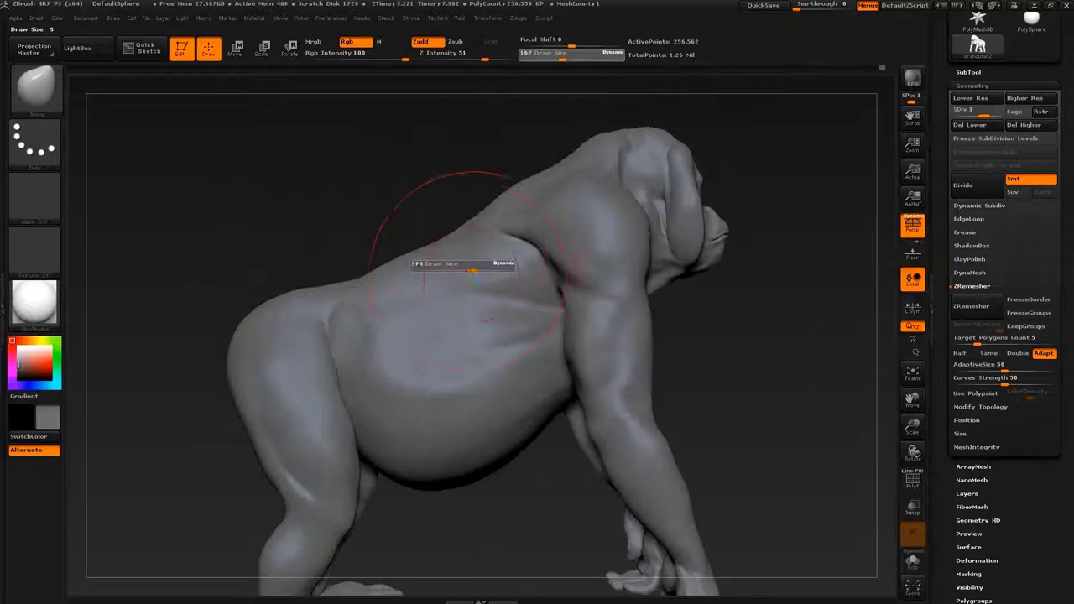
left_click_drag(657, 160, 263, 252)
key("s")
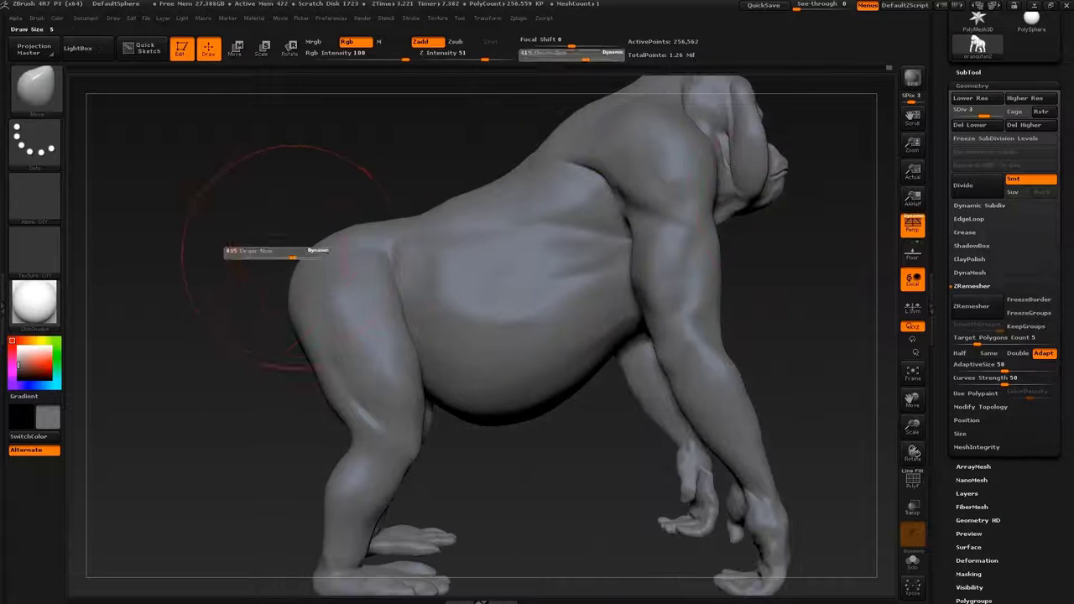
key("s")
left_click_drag(252, 319, 352, 276)
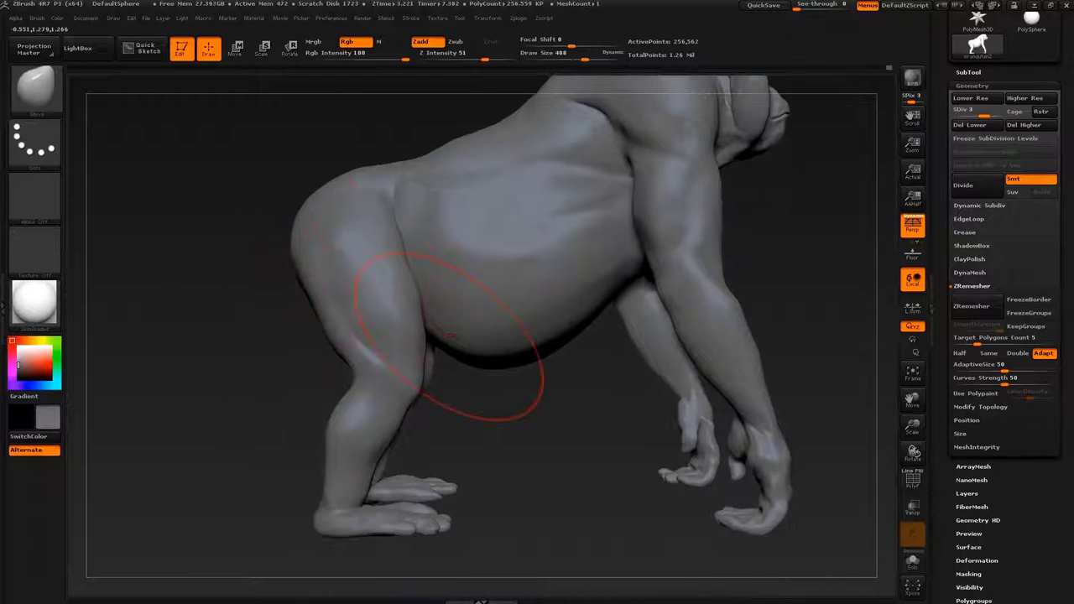
mouse_move(415, 212)
left_mouse_down()
mouse_move(383, 372)
mouse_move(319, 466)
left_mouse_up()
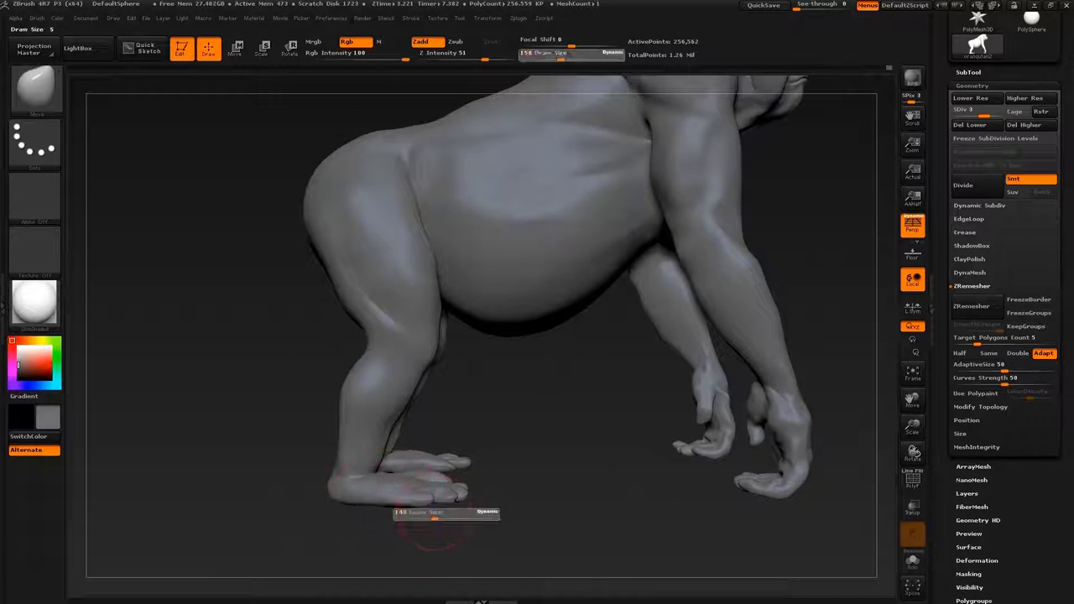
left_click_drag(419, 478, 436, 448)
key("s")
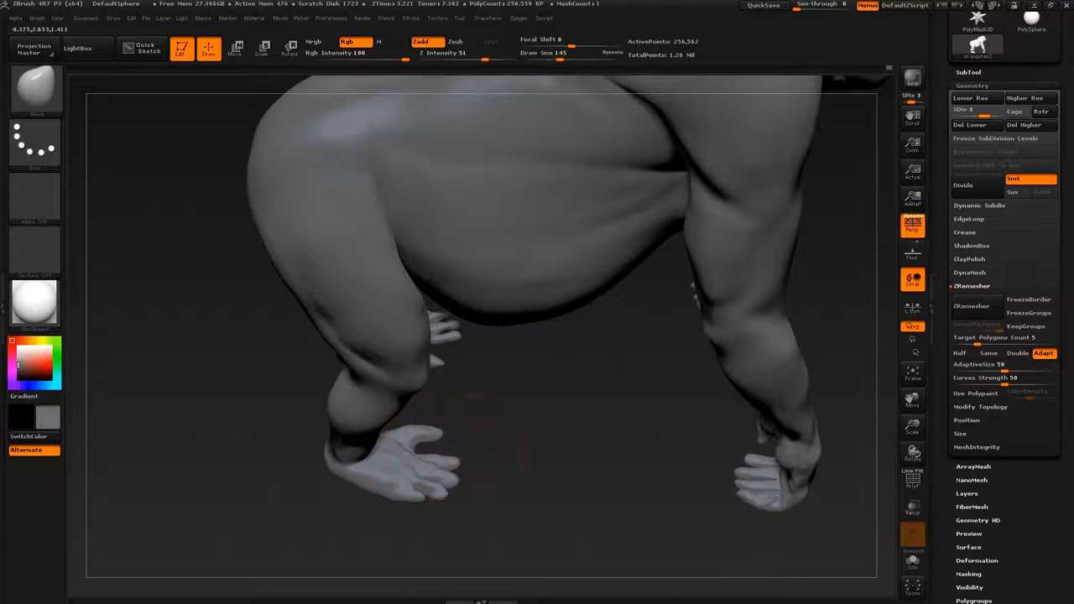
mouse_move(495, 428)
left_mouse_down()
mouse_move(369, 445)
mouse_move(390, 386)
mouse_move(381, 336)
left_mouse_up()
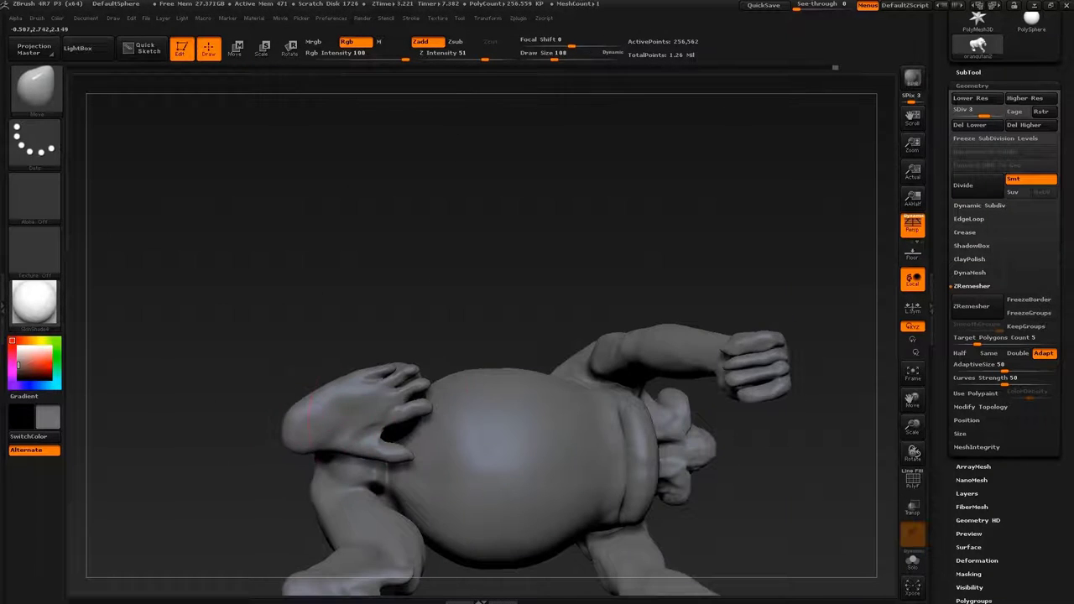
left_click_drag(327, 423, 458, 467)
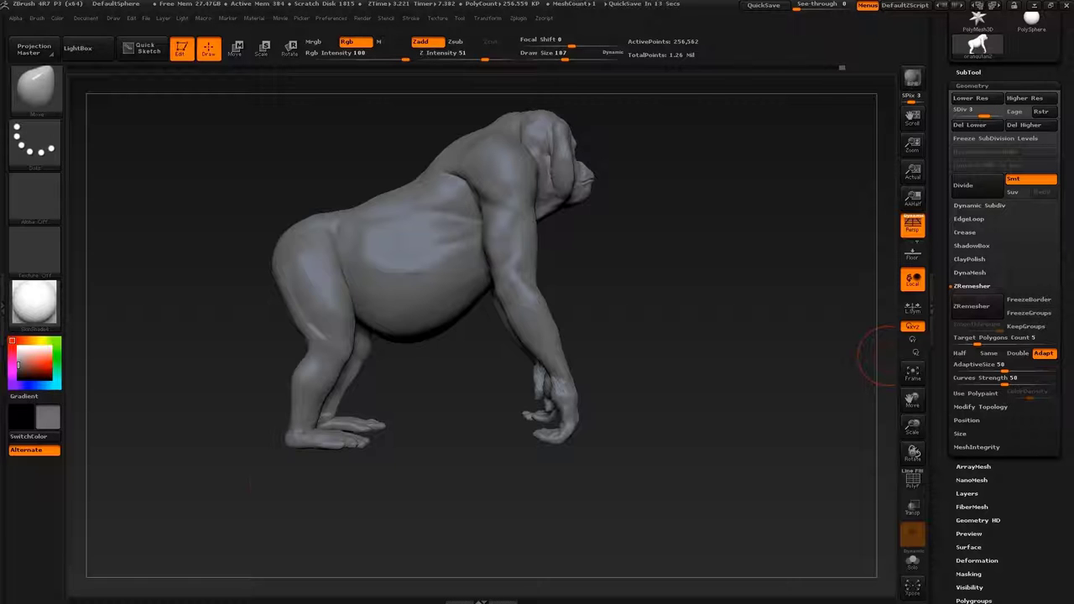
Zoom in on the planted hand and shift it with a Move transpose line
left_click_drag(881, 356, 443, 408, "alt")
key("w")
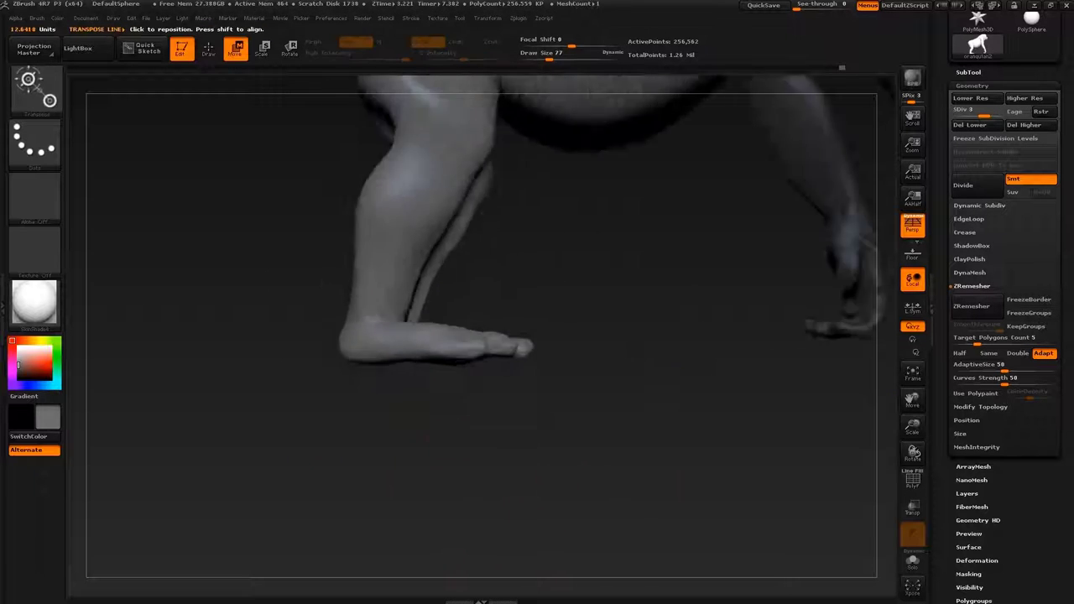
key("f")
left_click_drag(417, 451, 391, 341, "alt")
left_click_drag(228, 297, 717, 474, "ctrl+shift")
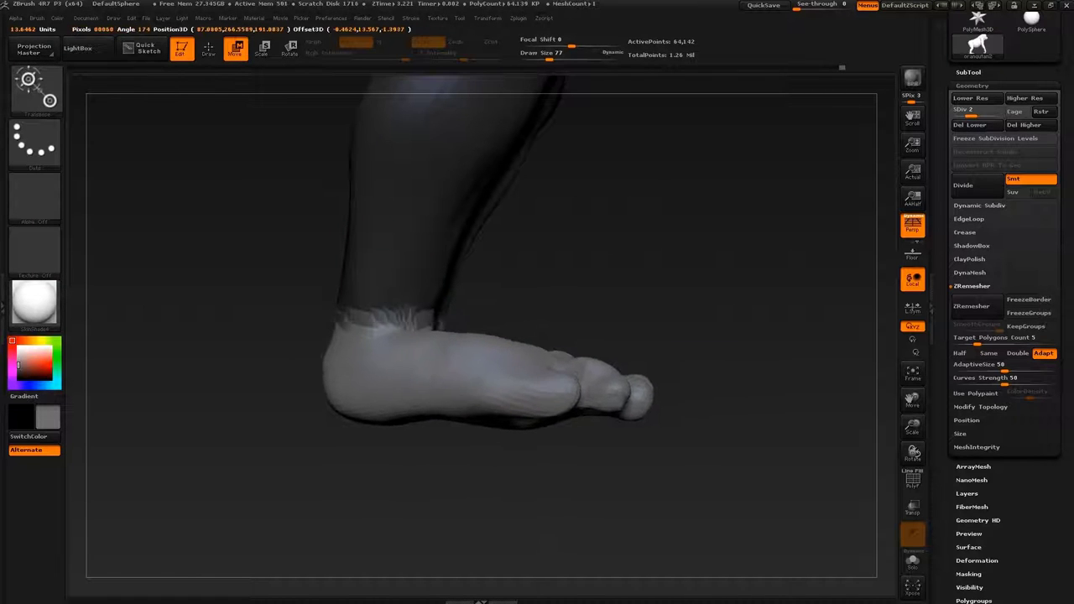
key("q")
With the Move Topological brush, pull the front hand's fingers down into shape
left_click_drag(797, 378, 755, 251)
key("b")
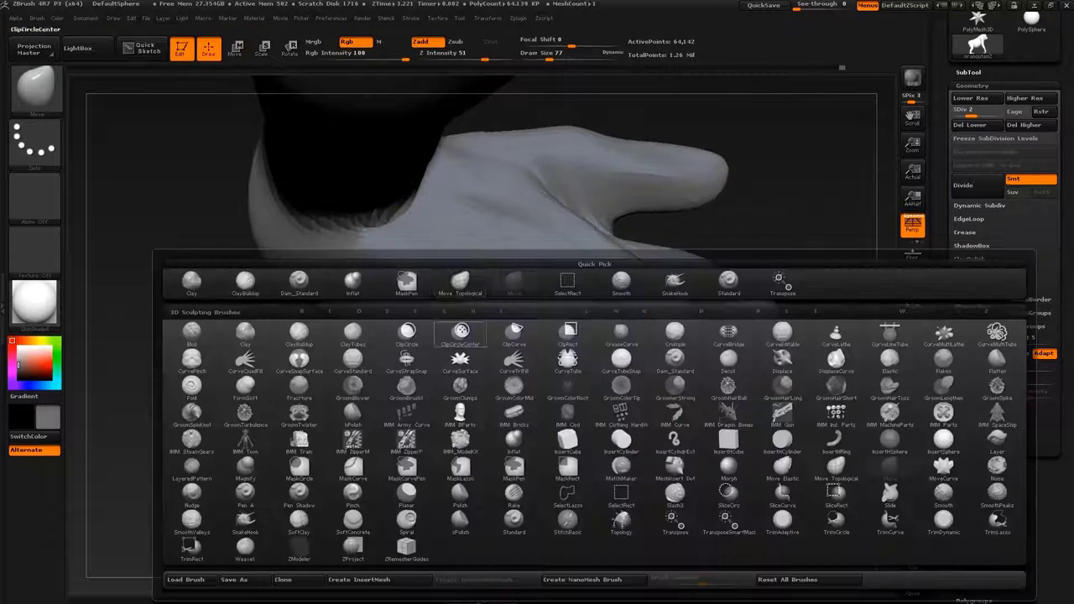
key("m")
key("t")
left_click_drag(625, 457, 631, 477)
left_click_drag(638, 374, 587, 386)
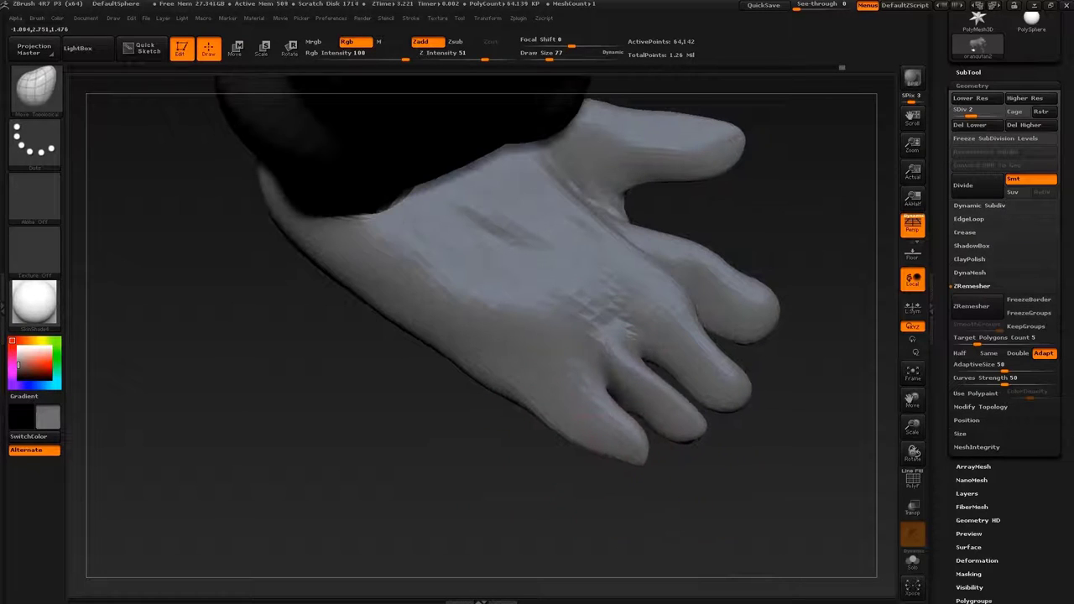
left_click_drag(651, 336, 657, 380)
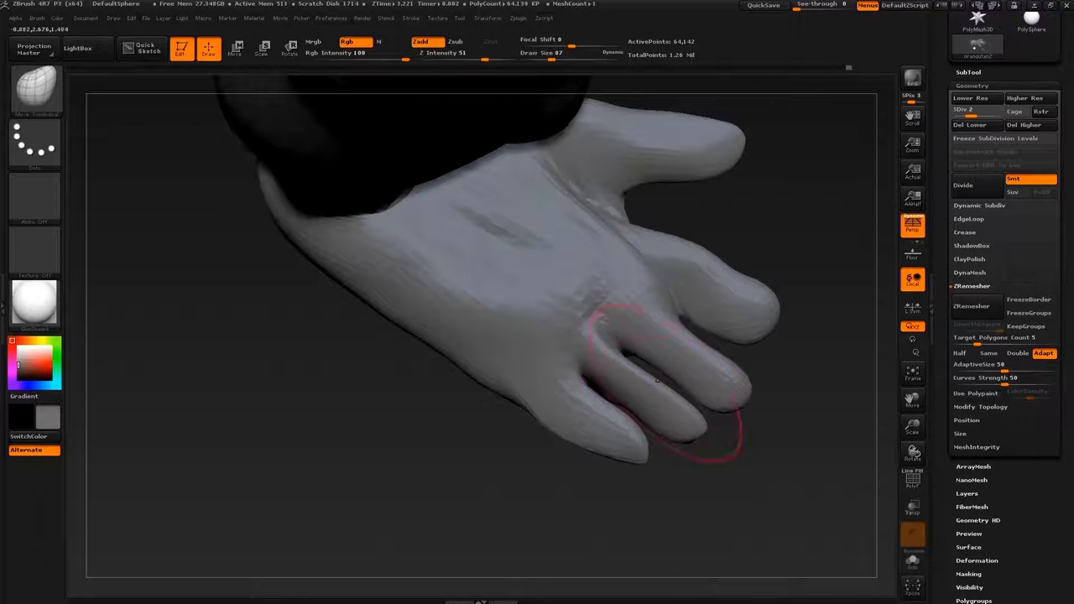
key("s")
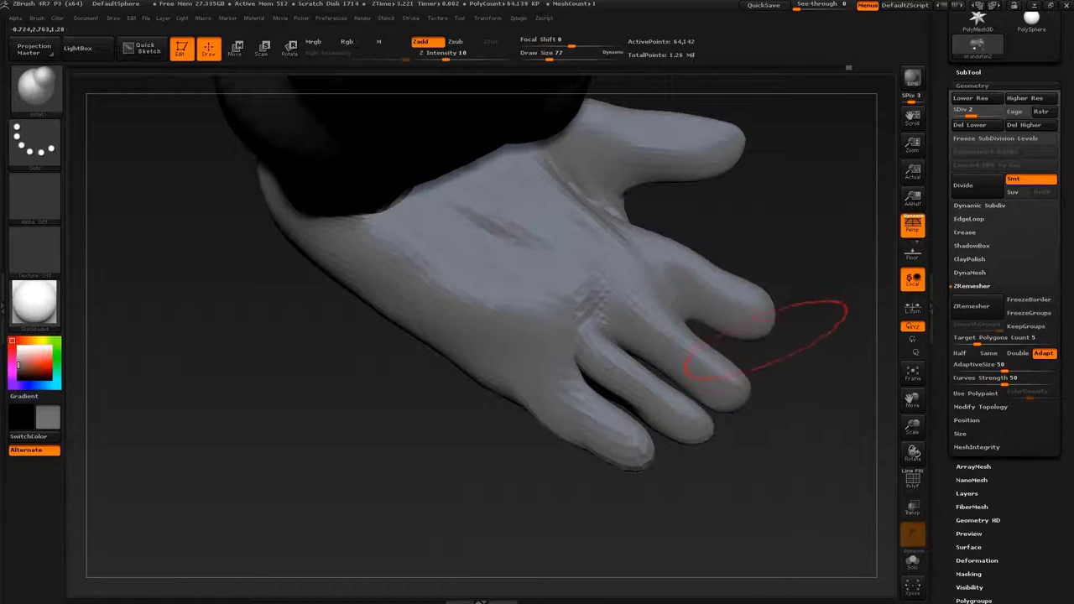
Reshape the fingers from the side, underside and back, switching to a Clay brush
key("b")
key("m")
key("t")
left_click_drag(756, 309, 663, 303)
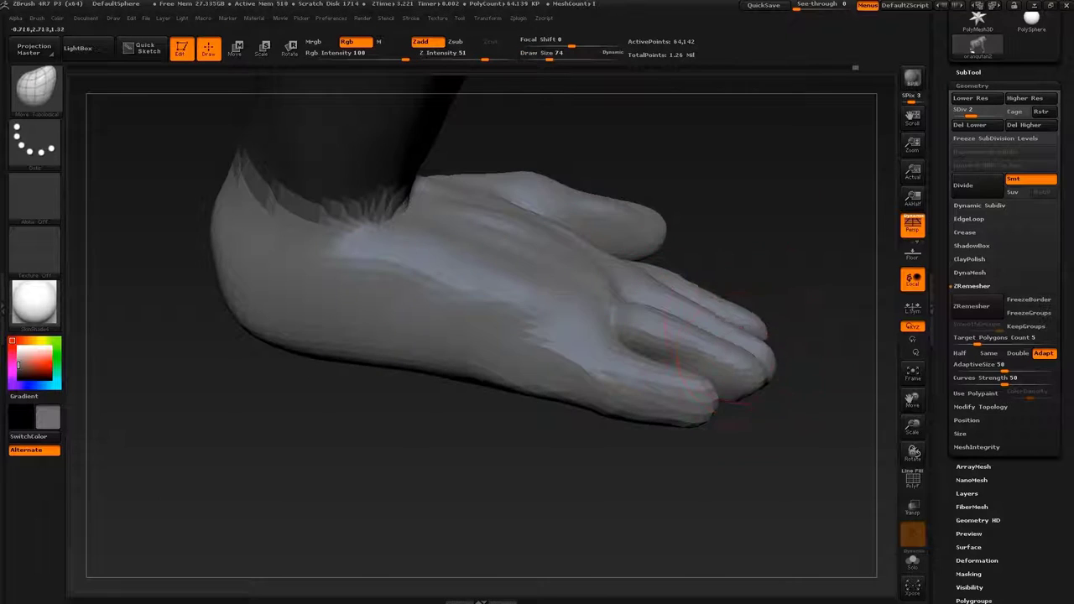
left_click_drag(705, 361, 718, 100)
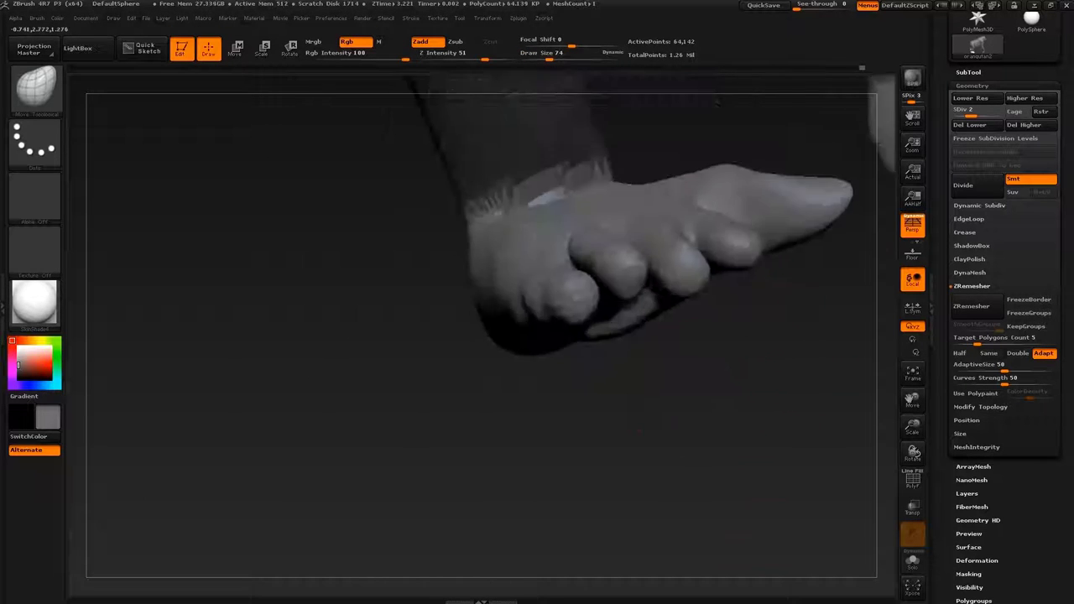
key("b")
key("c")
key("b")
left_click_drag(638, 432, 652, 300)
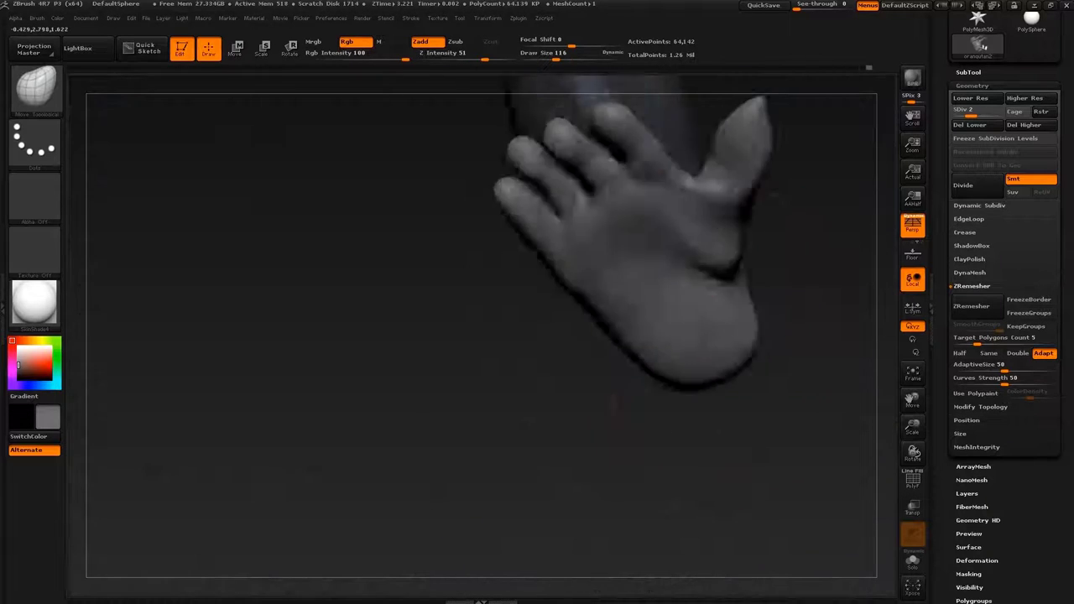
mouse_move(481, 385)
left_mouse_down()
mouse_move(791, 336)
mouse_move(713, 311)
mouse_move(551, 448)
mouse_move(638, 335)
mouse_move(646, 306)
mouse_move(730, 407)
left_mouse_up()
At SDiv 1, refine both hands' fingers with the Move Topological brush
key("shift+d")
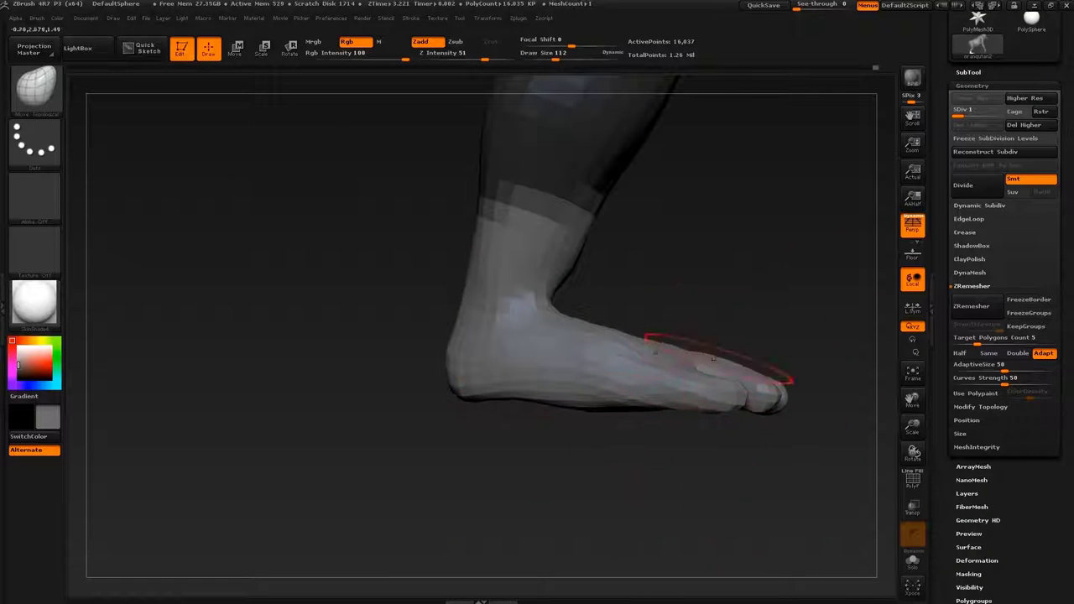
mouse_move(712, 360)
left_mouse_down()
mouse_move(775, 379)
mouse_move(763, 328)
mouse_move(637, 231)
mouse_move(532, 376)
mouse_move(755, 357)
left_mouse_up()
key("b")
key("m")
key("t")
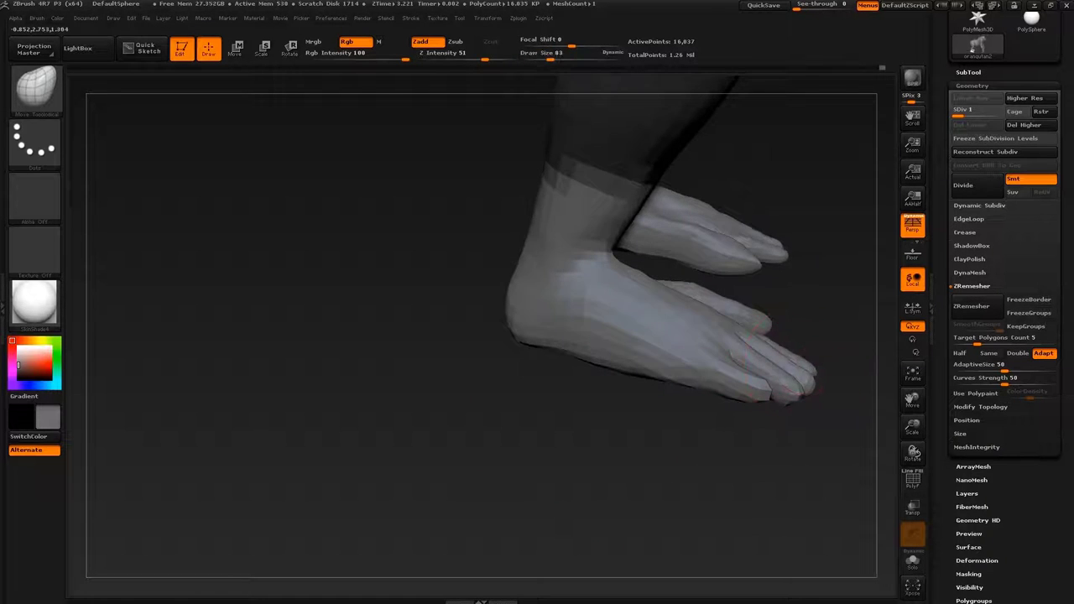
mouse_move(805, 386)
left_mouse_down()
mouse_move(439, 461)
mouse_move(587, 403)
mouse_move(791, 360)
mouse_move(662, 413)
mouse_move(738, 340)
mouse_move(788, 336)
mouse_move(755, 319)
mouse_move(802, 311)
mouse_move(730, 311)
left_mouse_up()
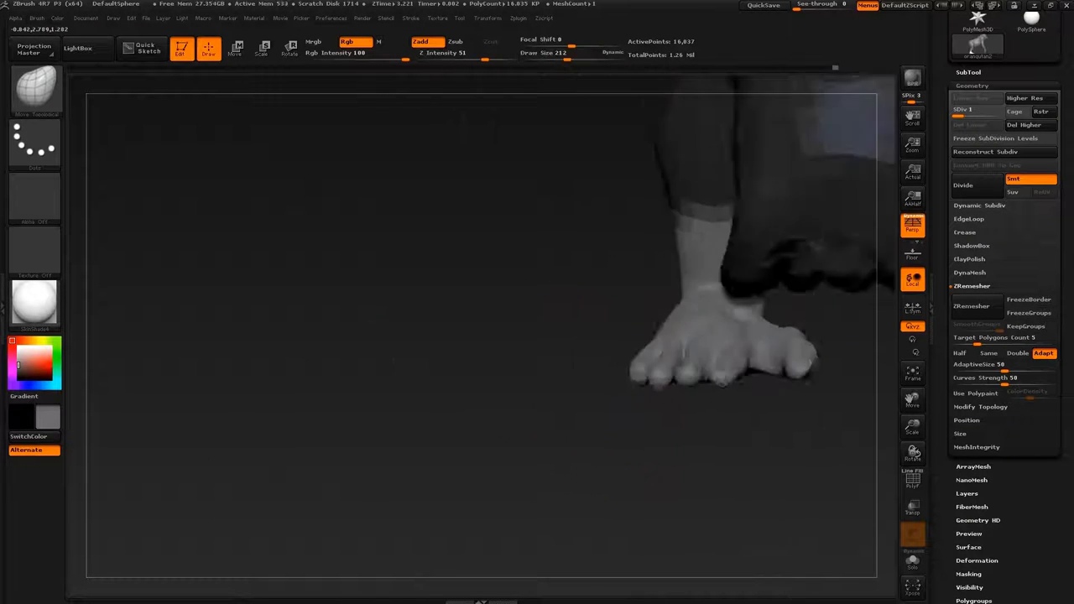
left_click_drag(712, 323, 616, 357)
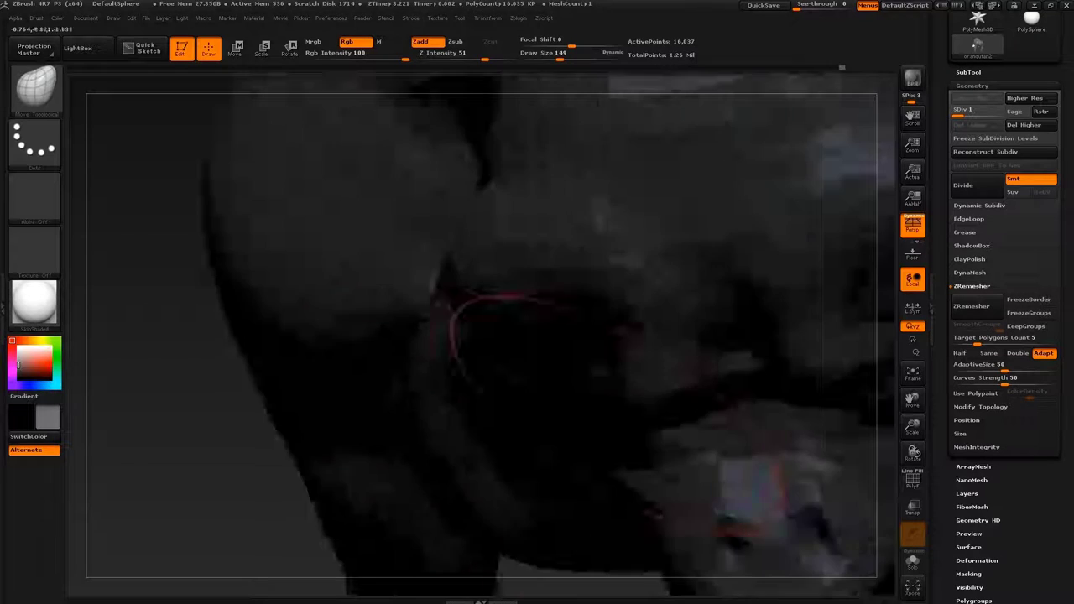
Shrink the brush to about 80, switch to Scale transpose, and mask the body
key("s")
left_click_drag(696, 395, 663, 395)
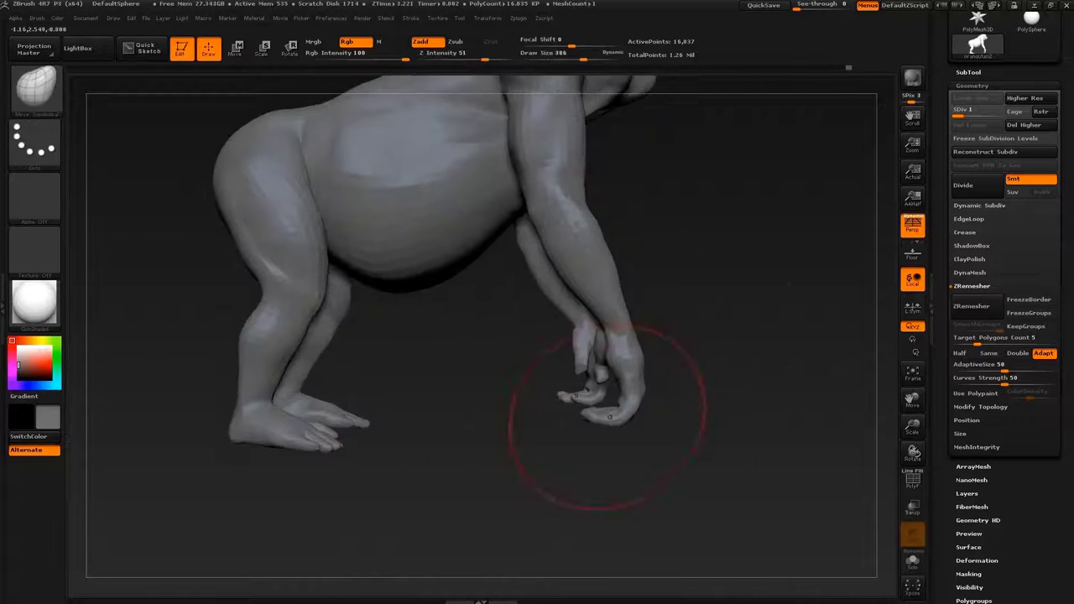
key("e")
left_click_drag(351, 409, 352, 436, "ctrl")
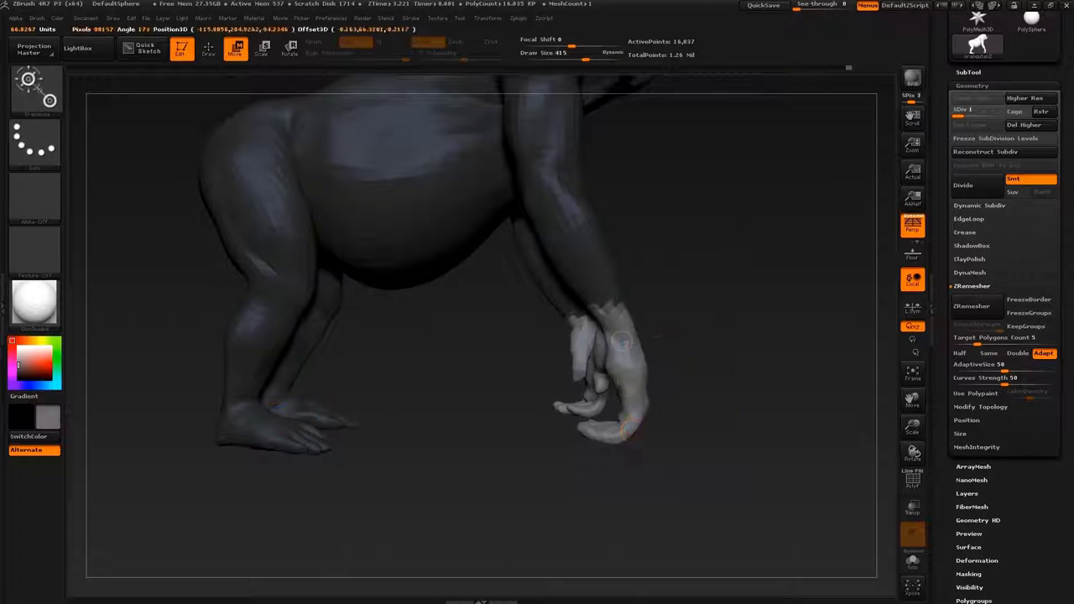
Clear the body mask and review the legs, feet, head and full figure
key("q")
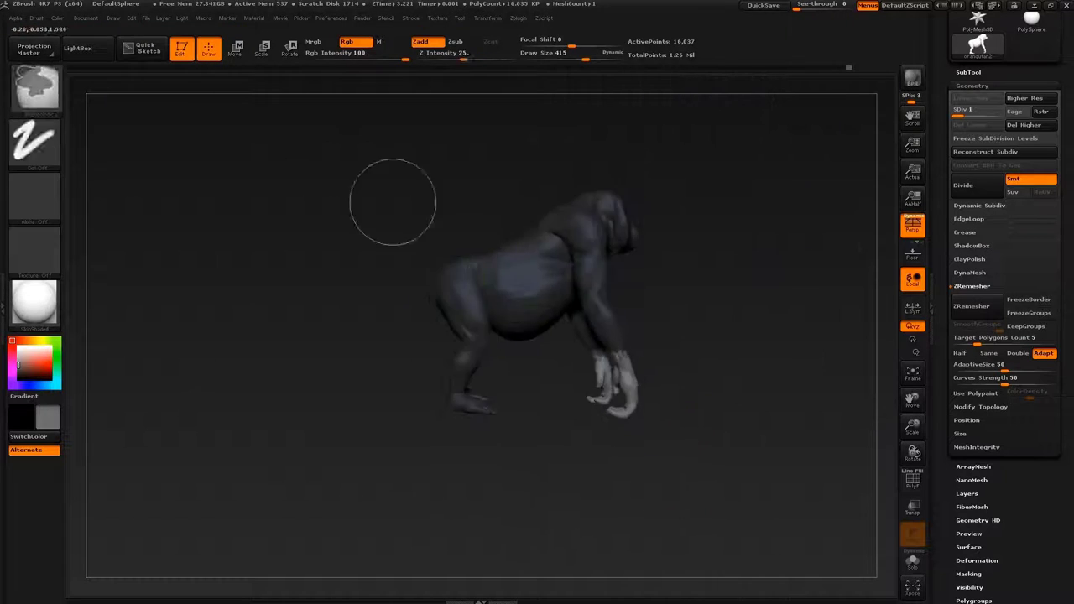
key("s")
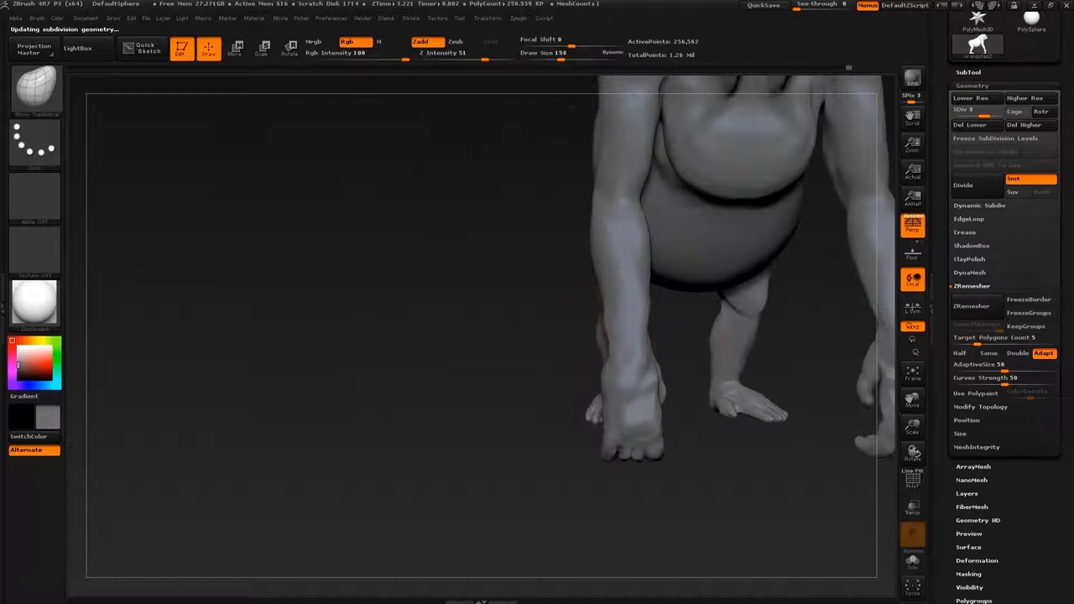
left_click_drag(625, 332, 633, 327)
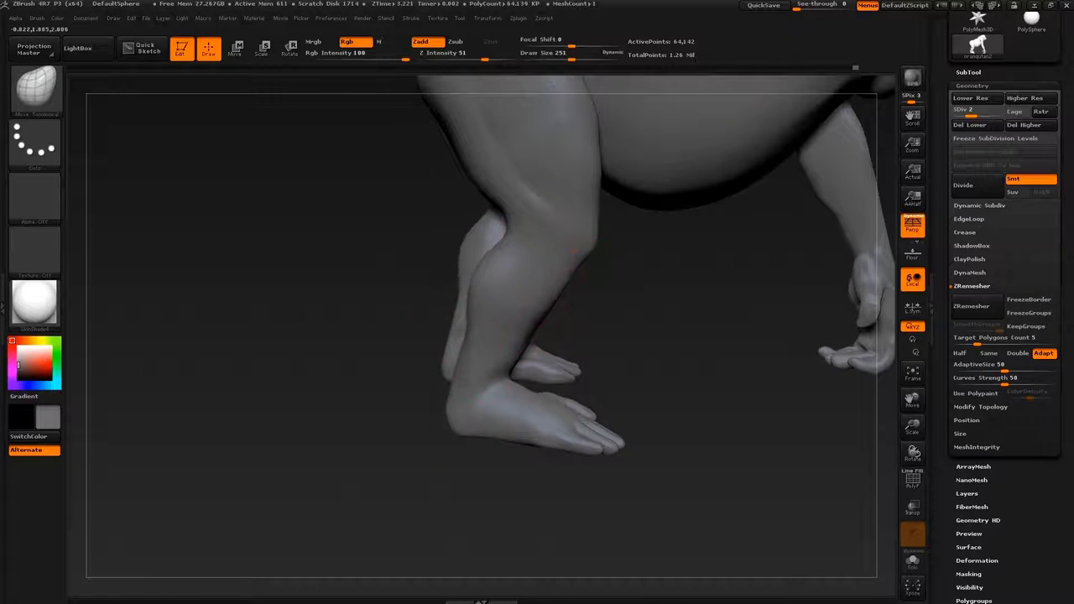
mouse_move(209, 377)
left_mouse_down()
mouse_move(509, 395)
mouse_move(537, 453)
mouse_move(587, 470)
mouse_move(693, 379)
mouse_move(562, 479)
mouse_move(699, 472)
mouse_move(428, 361)
mouse_move(571, 407)
mouse_move(611, 342)
mouse_move(569, 207)
mouse_move(563, 313)
mouse_move(537, 346)
left_mouse_up()
key("s")
mouse_move(587, 284)
left_mouse_down()
mouse_move(537, 336)
mouse_move(524, 428)
mouse_move(568, 427)
mouse_move(570, 453)
mouse_move(604, 487)
mouse_move(587, 420)
mouse_move(627, 360)
left_mouse_up()
mouse_move(839, 311)
left_mouse_down()
mouse_move(587, 311)
mouse_move(571, 277)
mouse_move(545, 302)
mouse_move(536, 394)
mouse_move(587, 486)
mouse_move(570, 346)
mouse_move(671, 344)
left_mouse_up()
key("s")
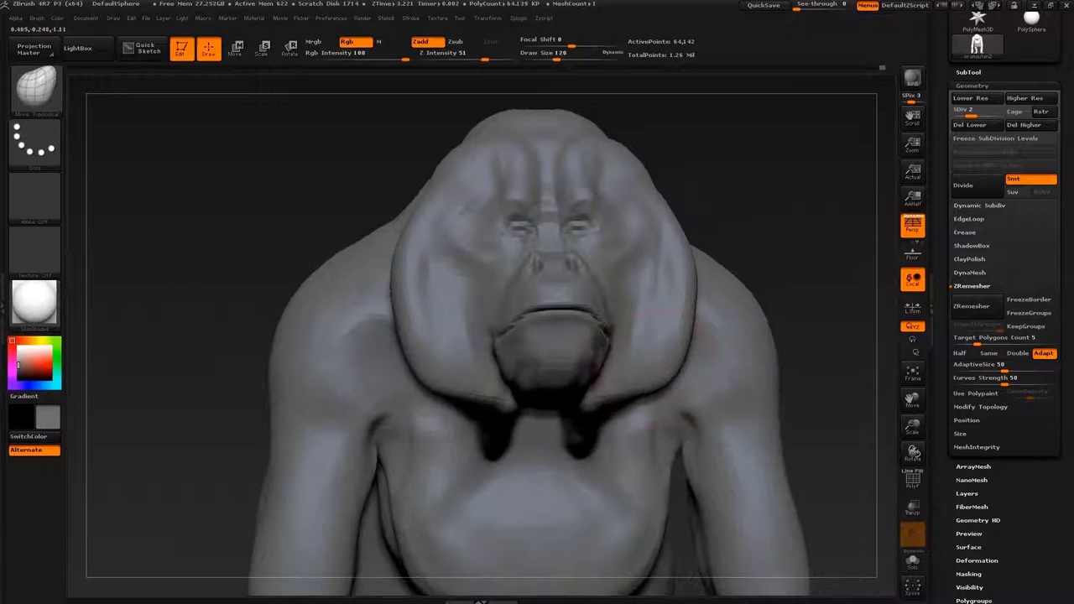
left_click_drag(630, 390, 699, 282)
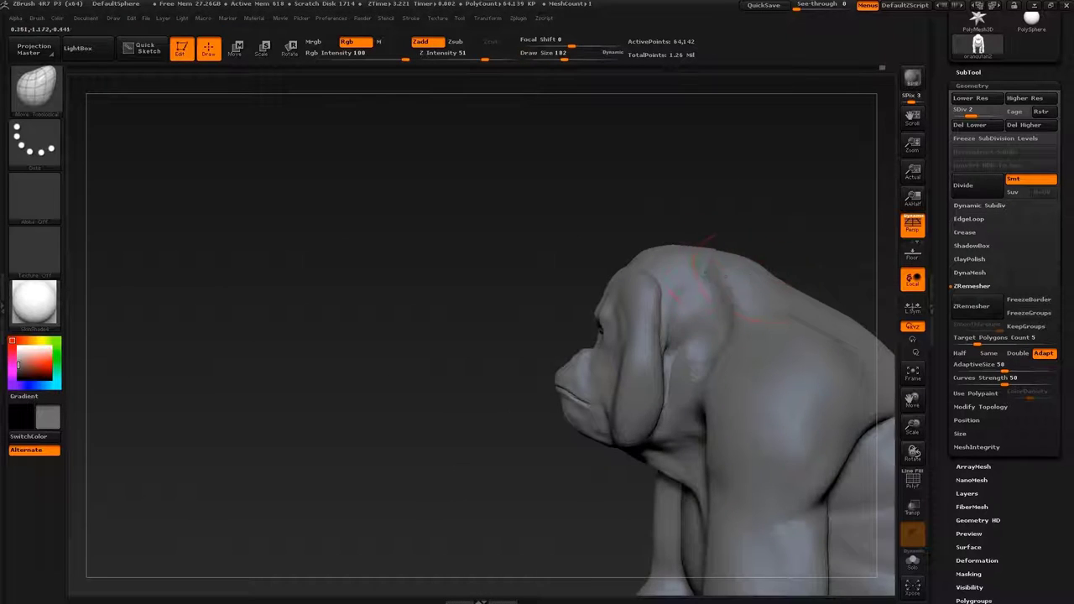
mouse_move(705, 242)
left_mouse_down()
mouse_move(579, 226)
mouse_move(688, 230)
mouse_move(587, 210)
mouse_move(613, 252)
mouse_move(621, 210)
mouse_move(684, 218)
left_mouse_up()
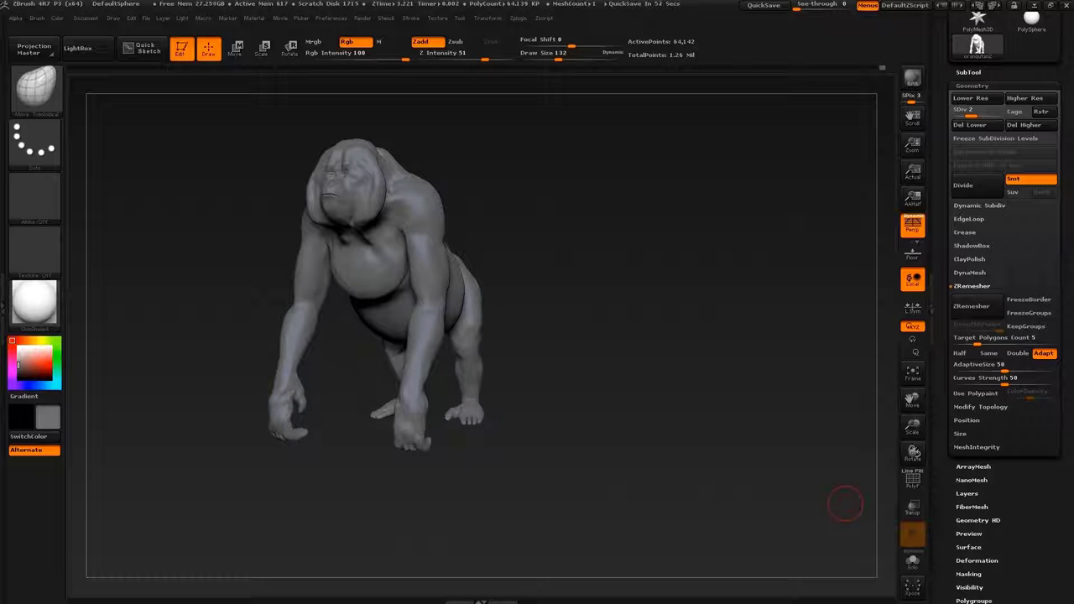
Hide everything except the two hands, frame them, and raise their subdivision level
mouse_move(845, 504)
left_mouse_down()
mouse_move(635, 443)
mouse_move(151, 377)
left_mouse_up()
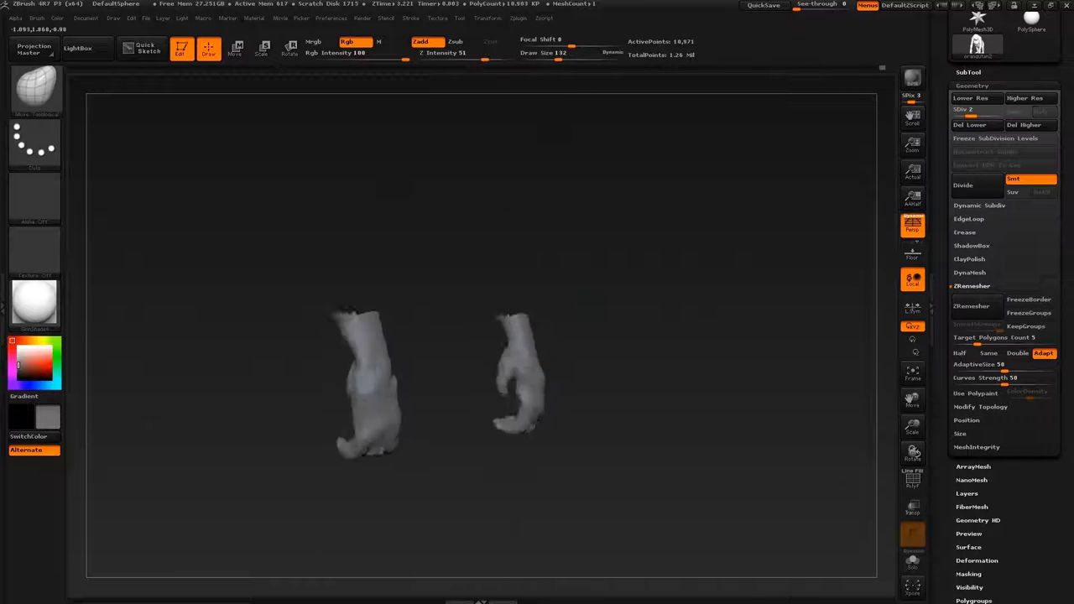
key("f")
mouse_move(515, 359)
left_mouse_down()
mouse_move(650, 344)
mouse_move(592, 346)
left_mouse_up()
key("d")
Try ClayBuildup, Standard, Dam_Standard and square-stamp brushes, settling on Move Topological
key("b")
key("c")
key("b")
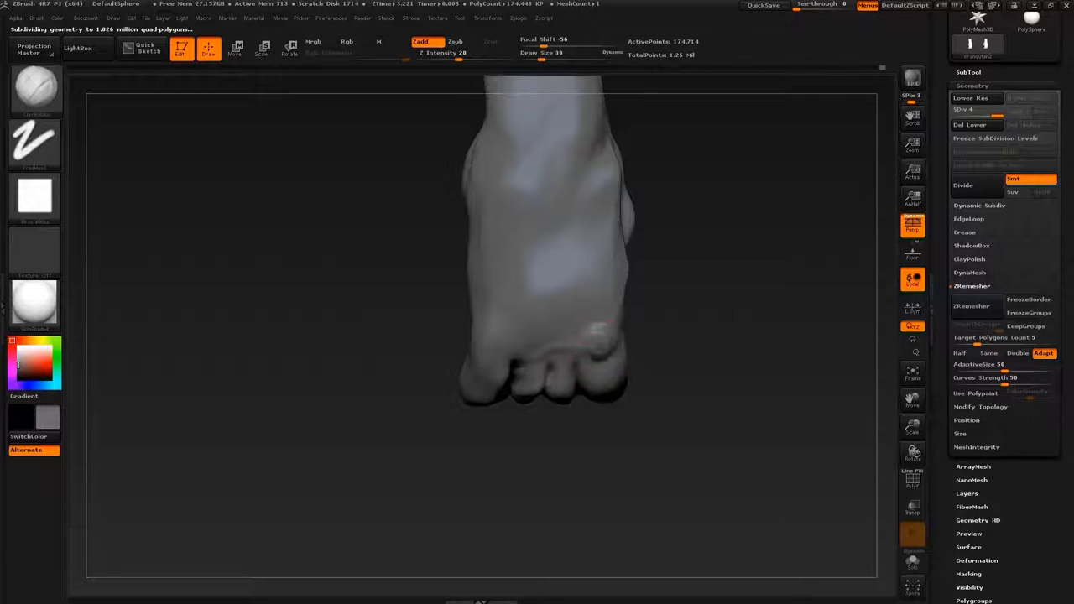
key("b")
key("s")
key("t")
mouse_move(545, 344)
left_mouse_down()
mouse_move(572, 340)
mouse_move(522, 344)
mouse_move(416, 420)
left_mouse_up()
key("s")
key("b")
key("d")
key("s")
key("b")
key("c")
key("b")
key("b")
key("m")
key("t")
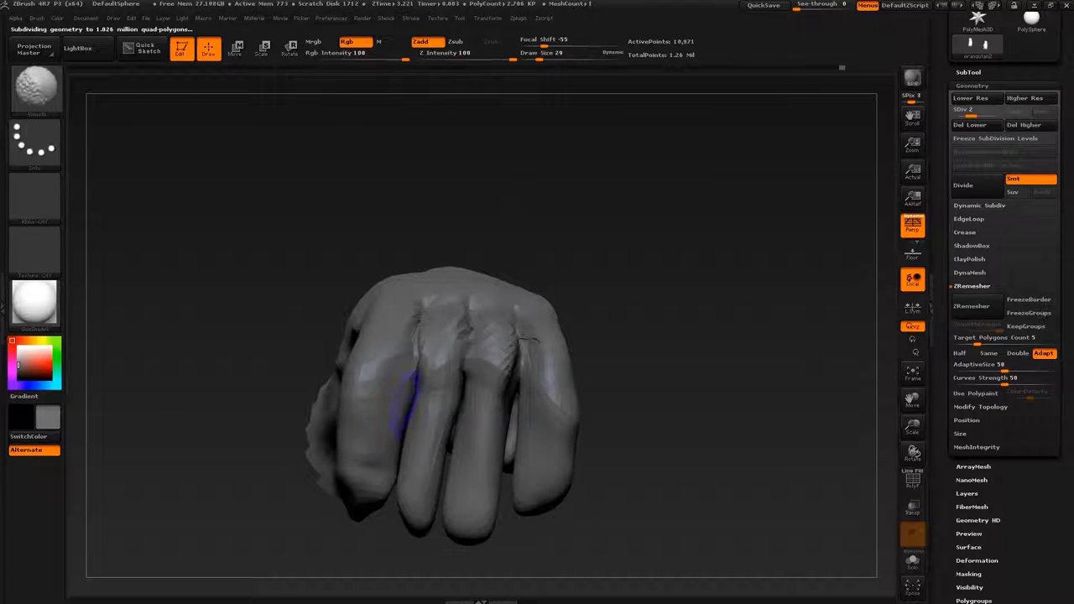
Drop the fist to SDiv 2 and reshape it, viewing the wrist opening and underside
key("shift+d")
key("shift+d")
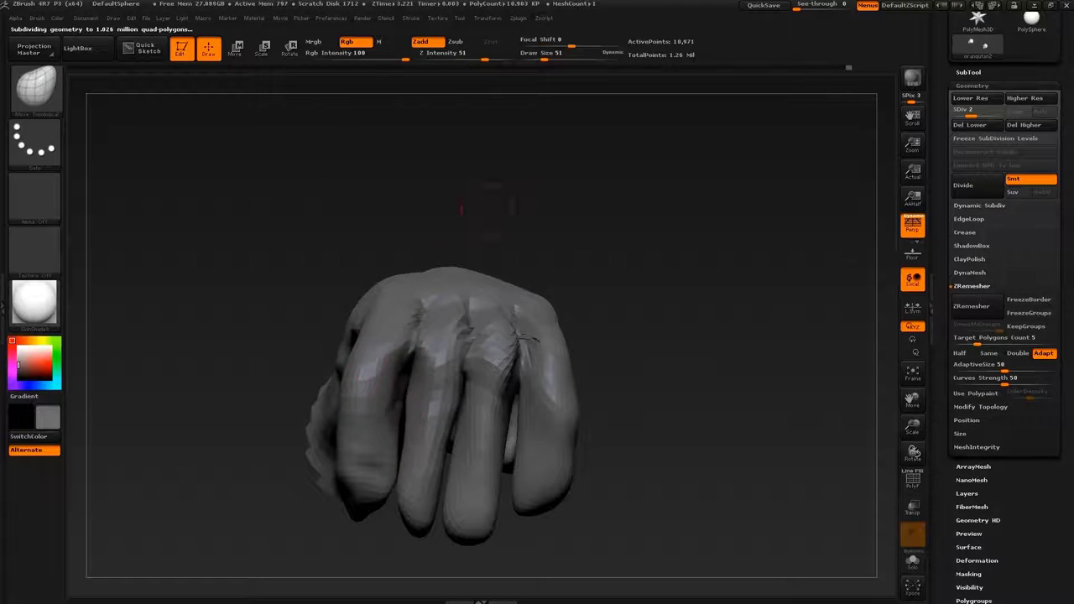
mouse_move(489, 208)
left_mouse_down()
mouse_move(338, 438)
mouse_move(268, 436)
left_mouse_up()
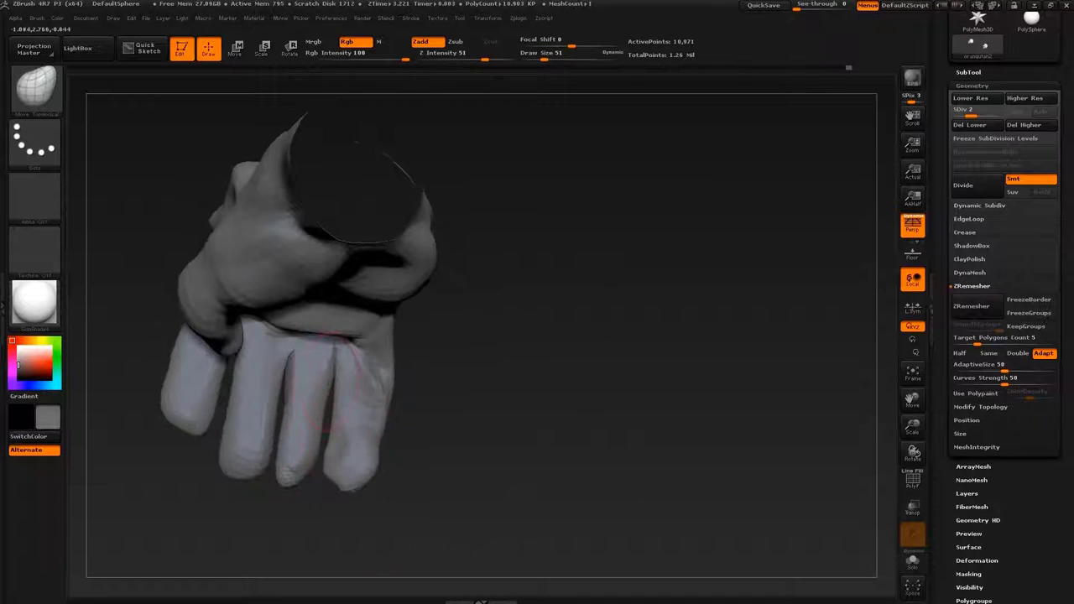
mouse_move(382, 378)
left_mouse_down()
mouse_move(168, 336)
mouse_move(327, 353)
mouse_move(333, 428)
left_mouse_up()
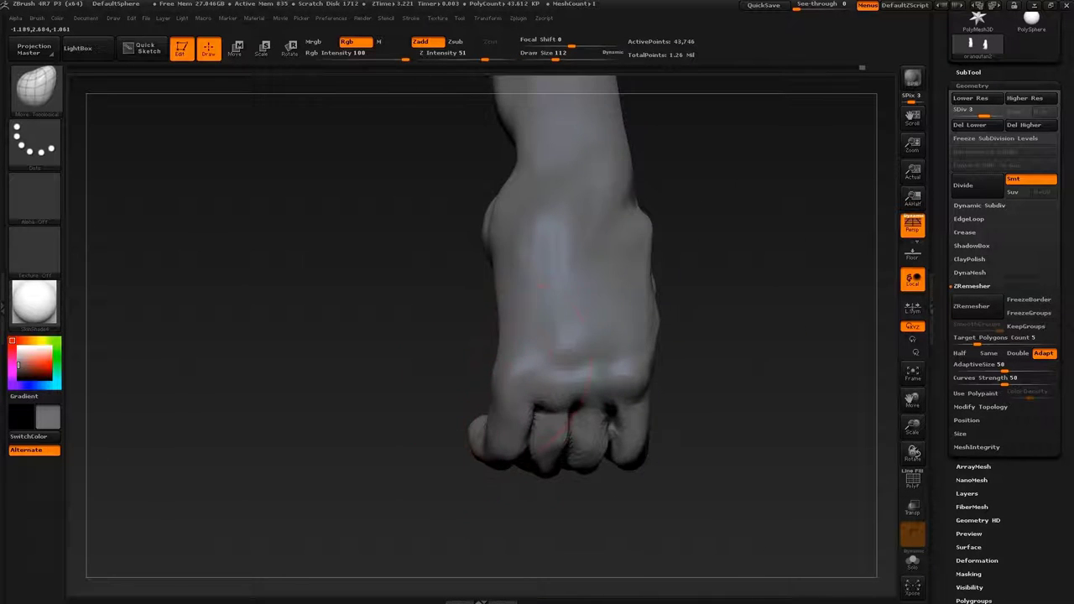
key("s")
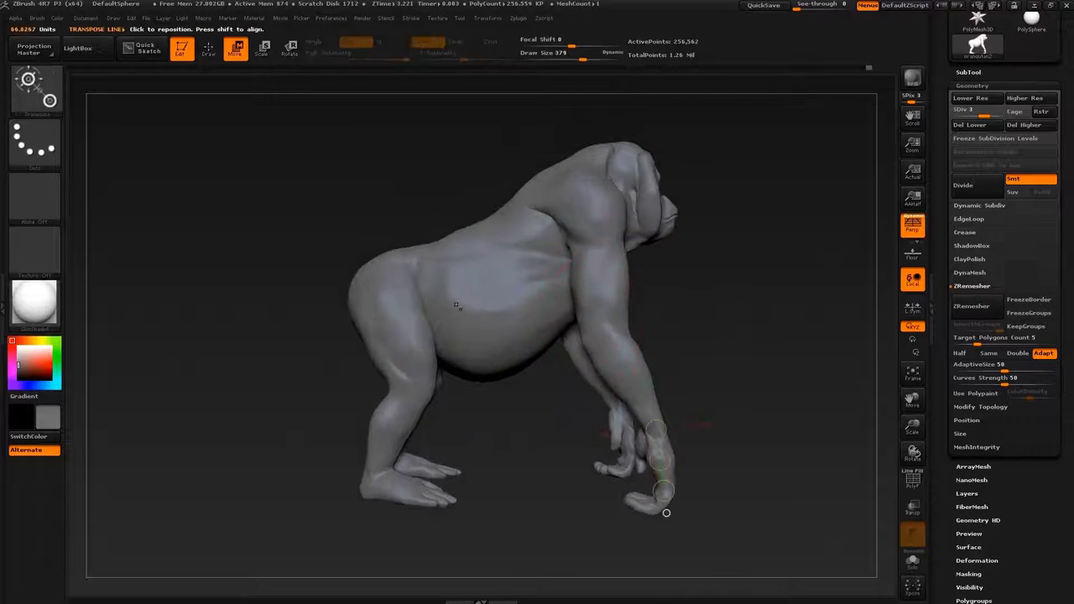
Shift the front arm along the transpose line, then check the hip, leg and front, brush at 197
left_click_drag(663, 461, 669, 457)
left_click_drag(436, 336, 544, 275)
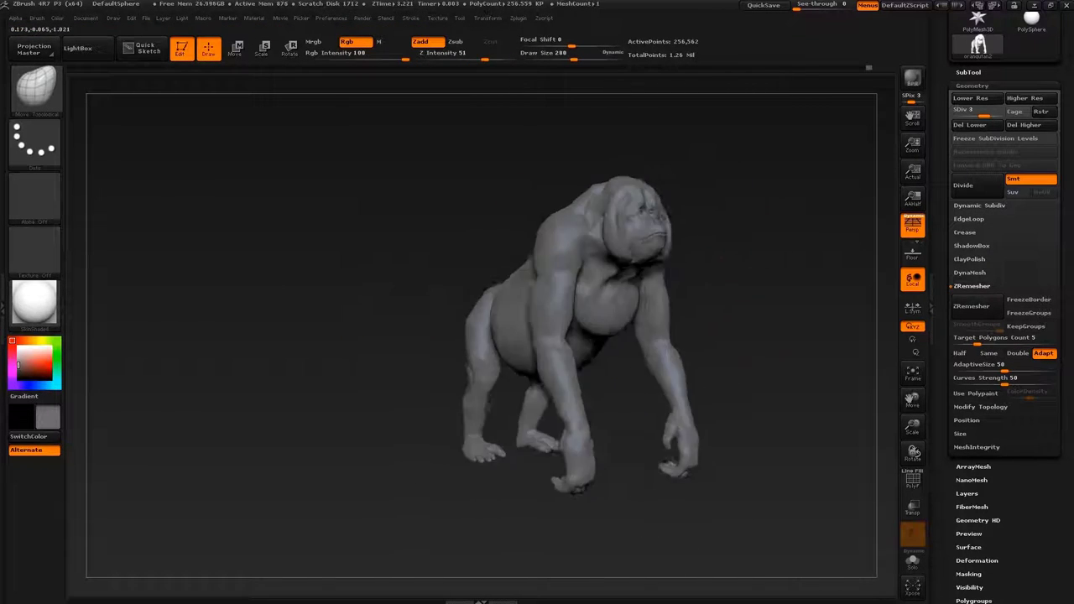
mouse_move(541, 236)
left_mouse_down()
mouse_move(352, 252)
mouse_move(540, 361)
left_mouse_up()
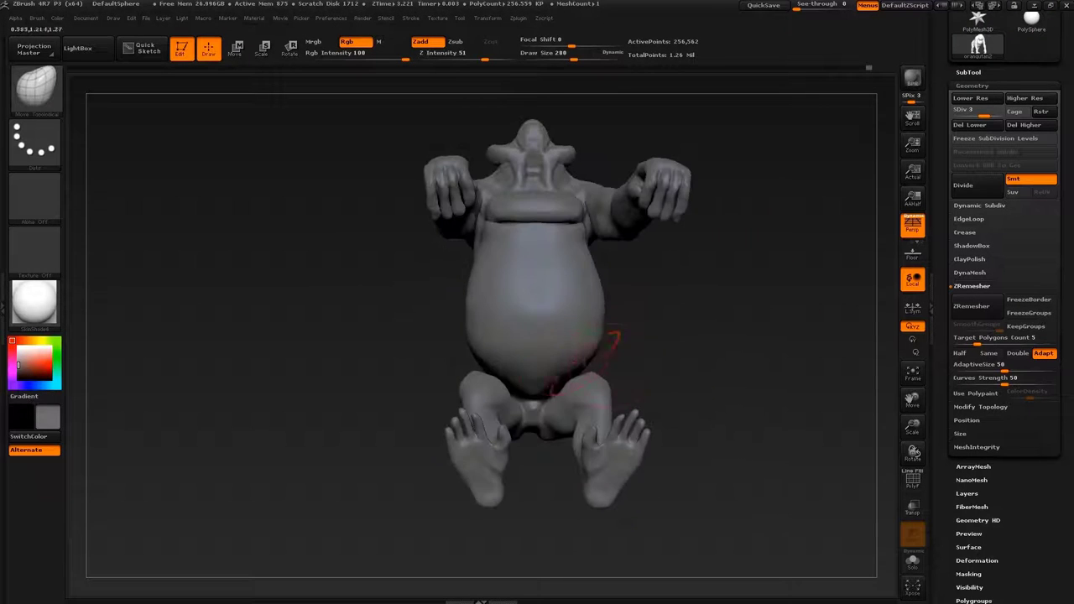
mouse_move(848, 233)
left_mouse_down("alt")
mouse_move(864, 168)
mouse_move(572, 242)
left_mouse_up("alt")
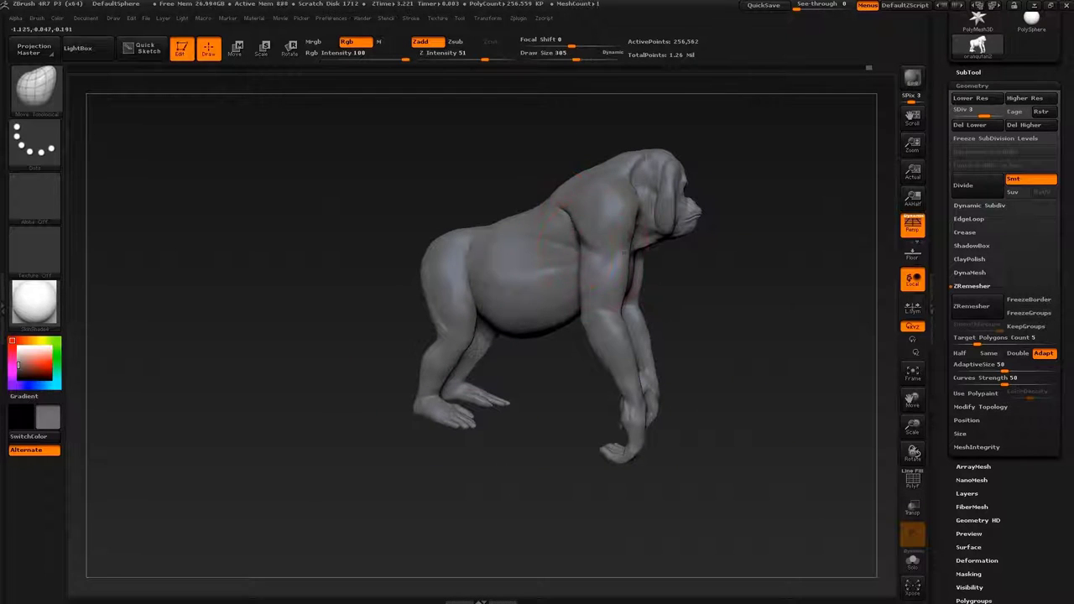
left_click_drag(752, 275, 670, 273)
key("s")
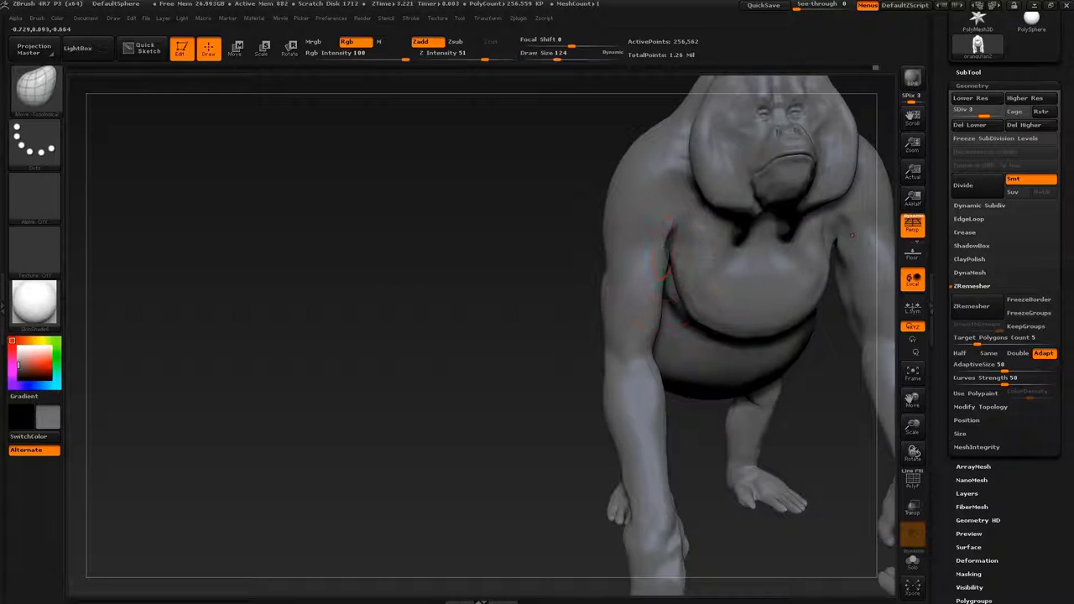
mouse_move(852, 235)
left_mouse_down()
mouse_move(755, 252)
mouse_move(755, 168)
mouse_move(713, 277)
mouse_move(730, 263)
left_mouse_up()
key("s")
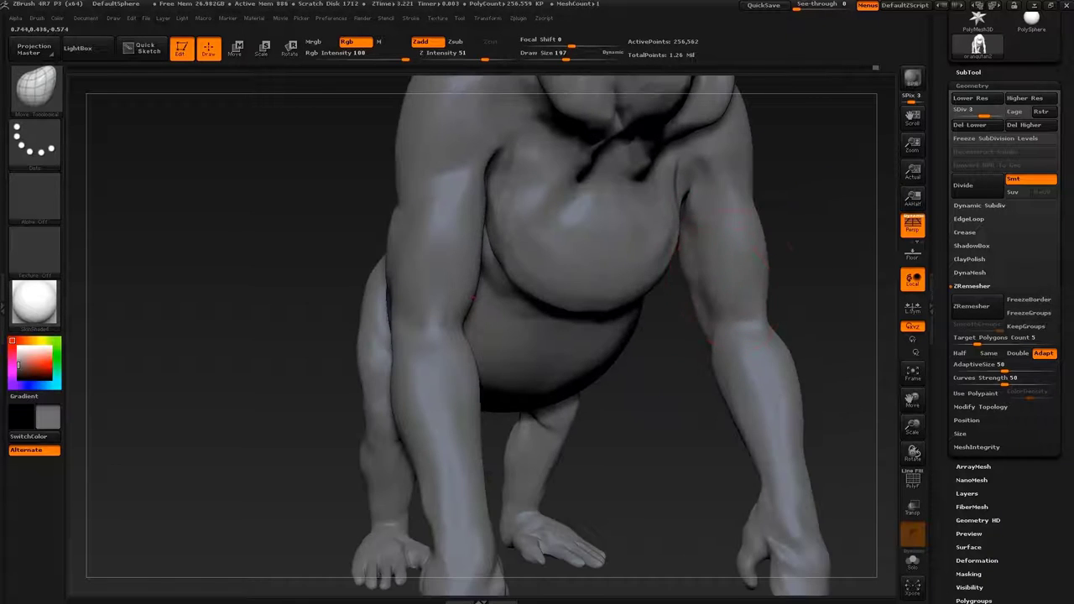
Orbit through side, front and three-quarter full-body views, enlarging the brush to 286, then 445
left_click_drag(806, 311, 751, 356)
mouse_move(470, 365)
left_mouse_down("alt")
mouse_move(638, 252)
mouse_move(726, 237)
left_mouse_up("alt")
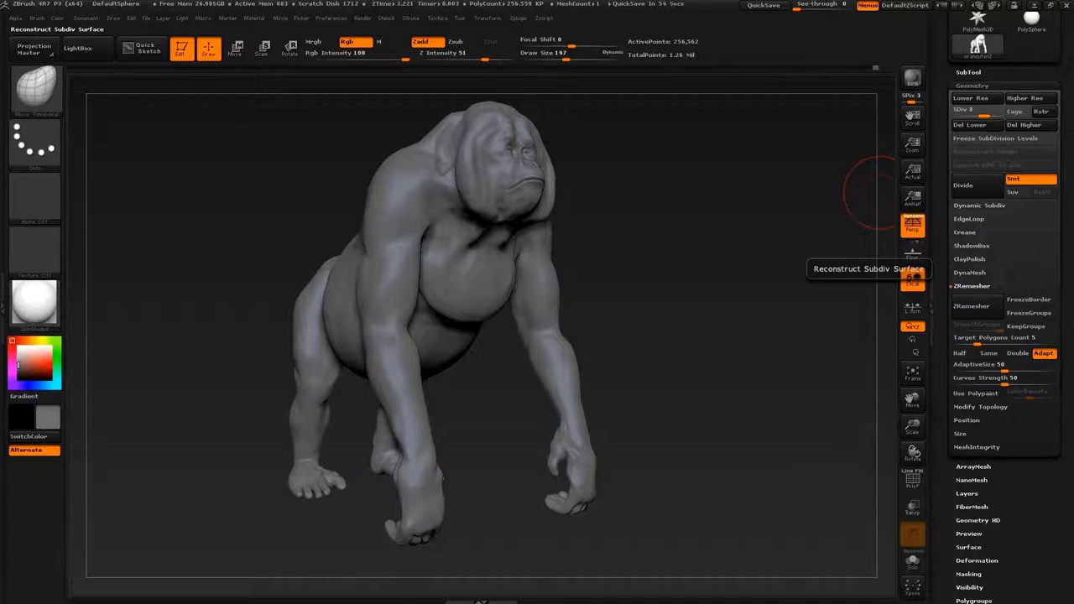
mouse_move(876, 193)
left_mouse_down()
mouse_move(756, 276)
mouse_move(839, 276)
left_mouse_up()
key("s")
left_click_drag(420, 495, 500, 478)
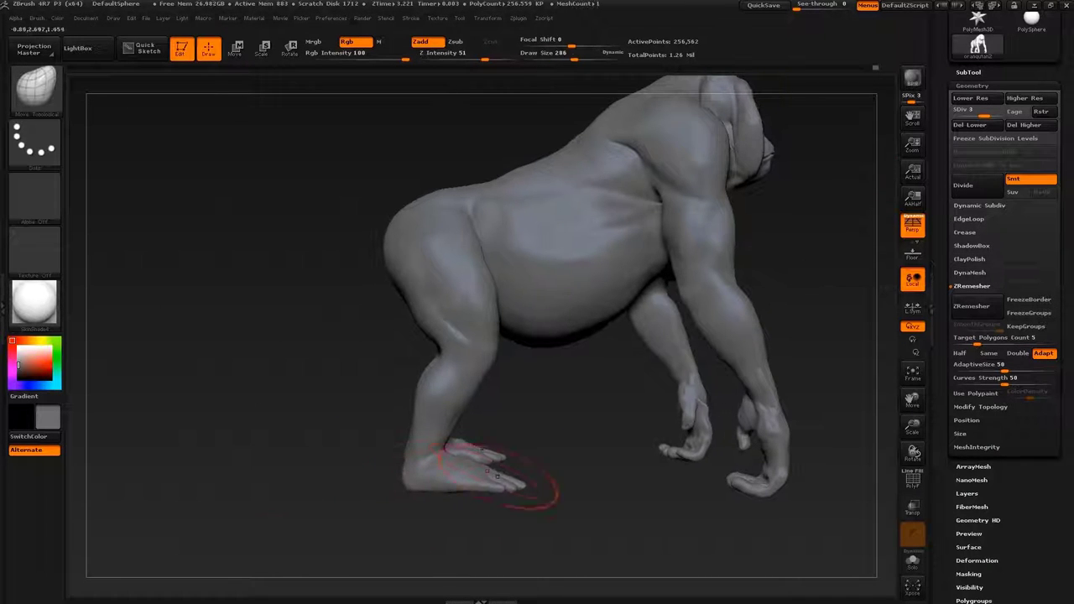
left_click_drag(571, 520, 467, 503)
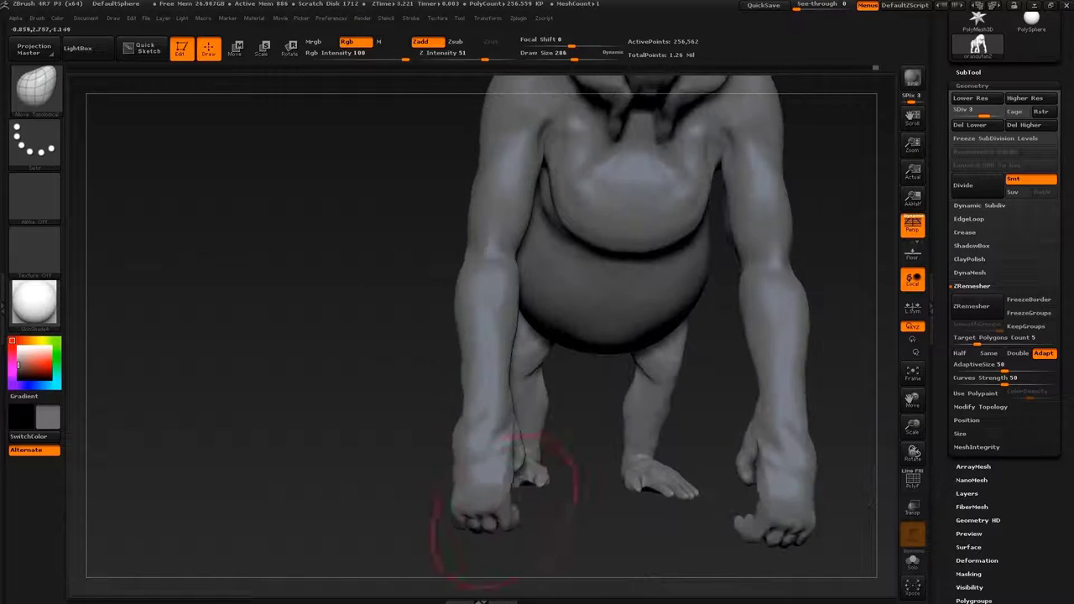
mouse_move(336, 420)
left_mouse_down()
mouse_move(403, 378)
mouse_move(436, 336)
left_mouse_up()
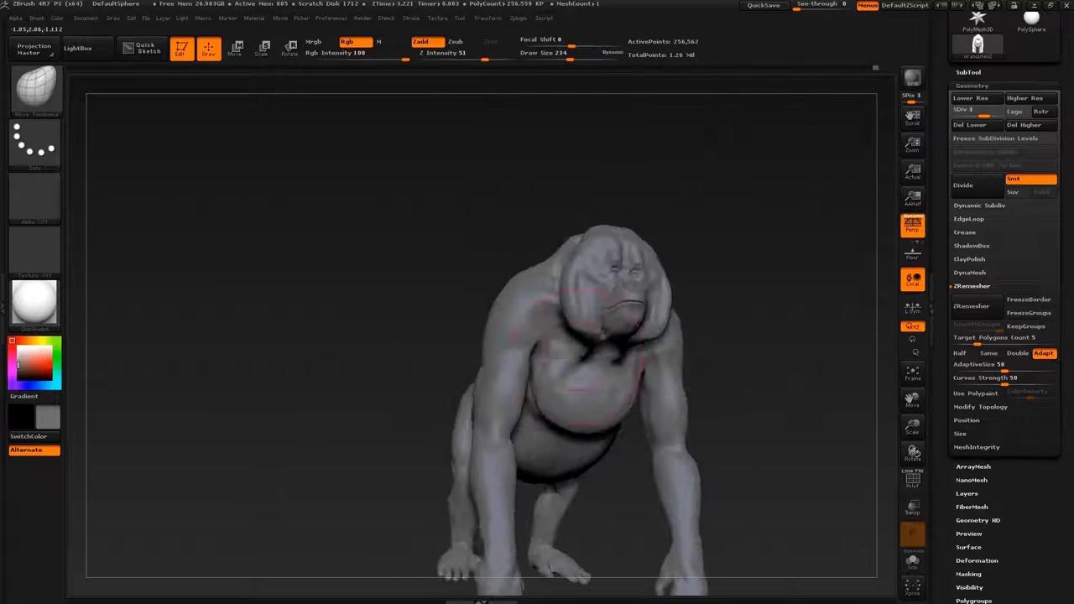
key("s")
mouse_move(646, 310)
left_mouse_down()
mouse_move(684, 311)
mouse_move(643, 312)
mouse_move(713, 269)
mouse_move(775, 257)
left_mouse_up()
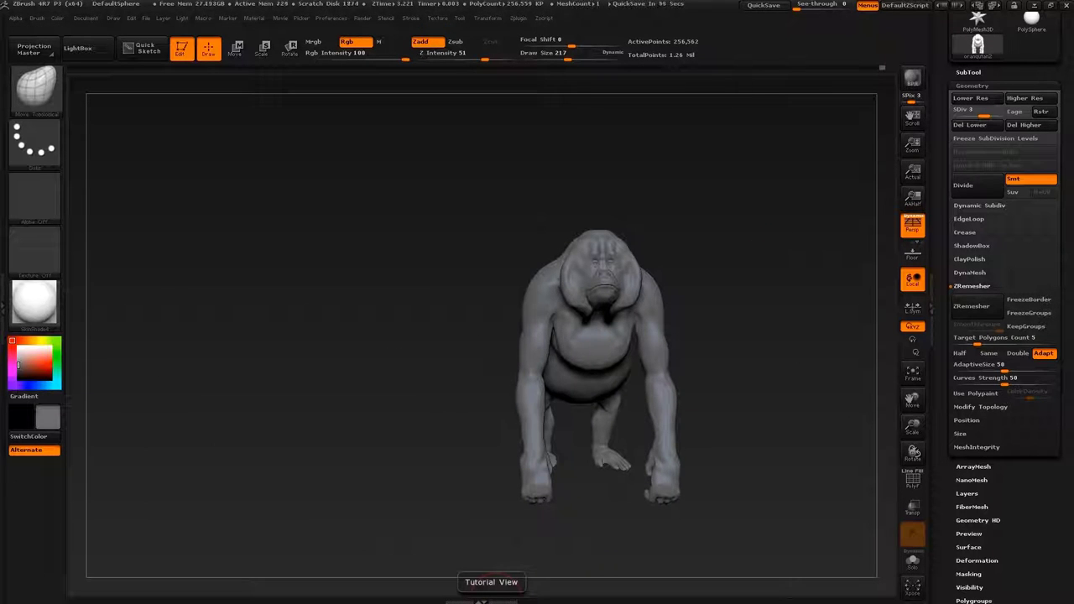
left_click_drag(251, 336, 487, 336)
left_click_drag(713, 210, 876, 235)
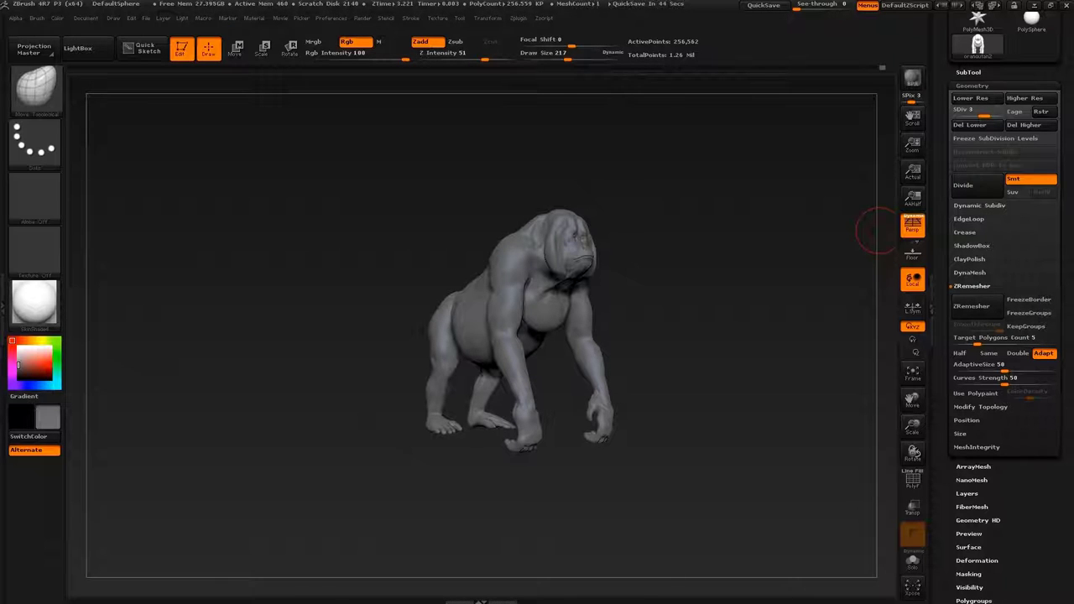
Zoom to the head in side view and pick the Dam_Standard brush set to Zsub
left_click_drag(877, 232, 812, 370, "alt")
mouse_move(738, 159)
left_mouse_down()
mouse_move(555, 244)
mouse_move(553, 285)
mouse_move(638, 277)
mouse_move(659, 297)
mouse_move(623, 192)
mouse_move(588, 319)
mouse_move(606, 345)
mouse_move(657, 234)
left_mouse_up()
key("b")
key("d")
key("s")
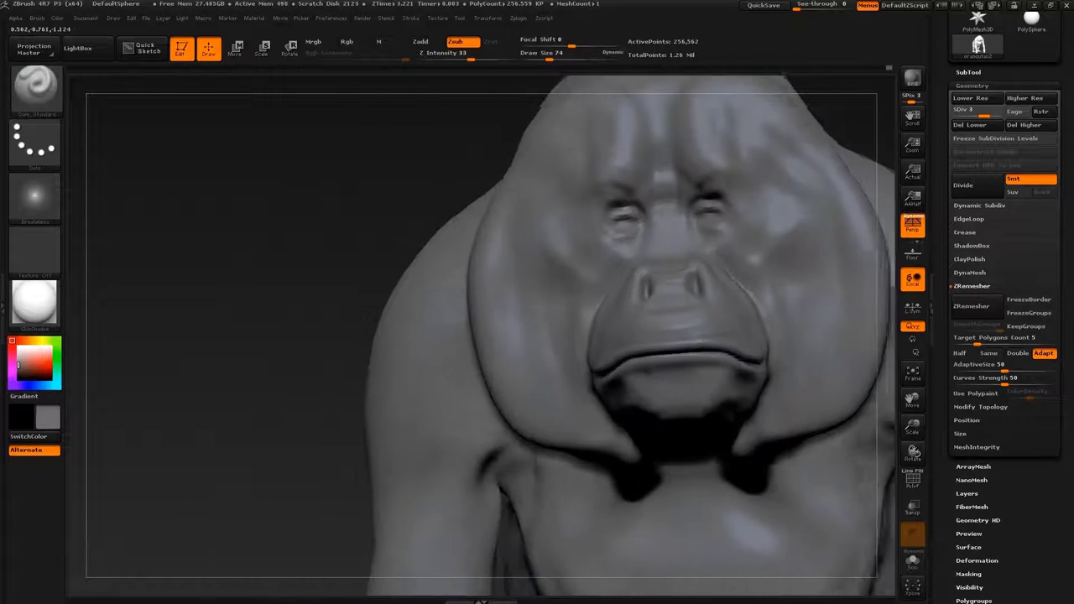
Sculpt brow details with a Standard brush on Zadd, then a gentler brush at intensity 10
key("b")
key("s")
key("t")
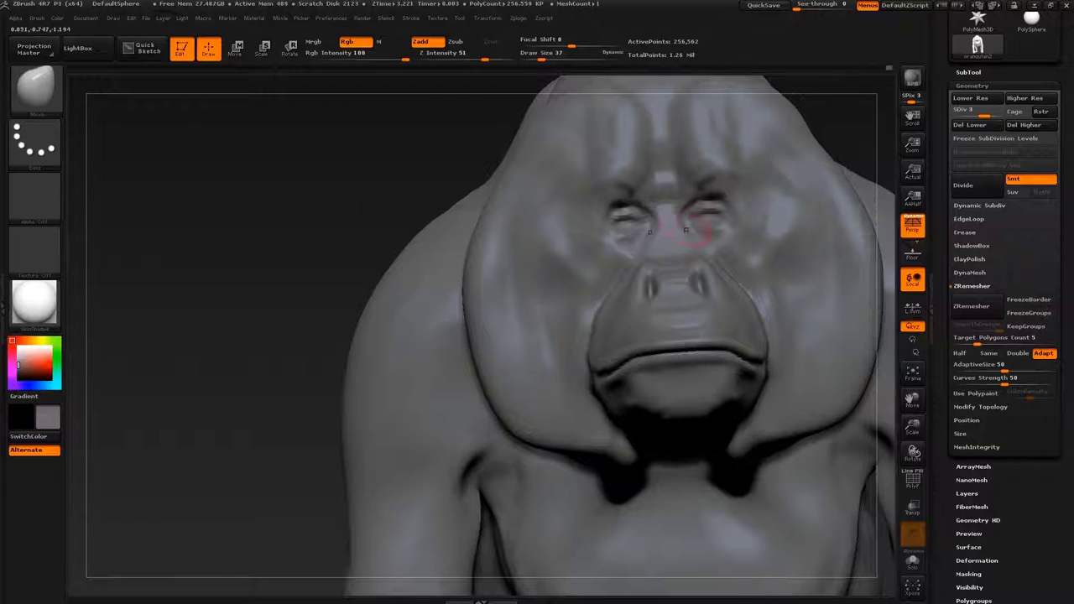
mouse_move(587, 319)
left_mouse_down("alt")
mouse_move(638, 277)
mouse_move(642, 246)
left_mouse_up("alt")
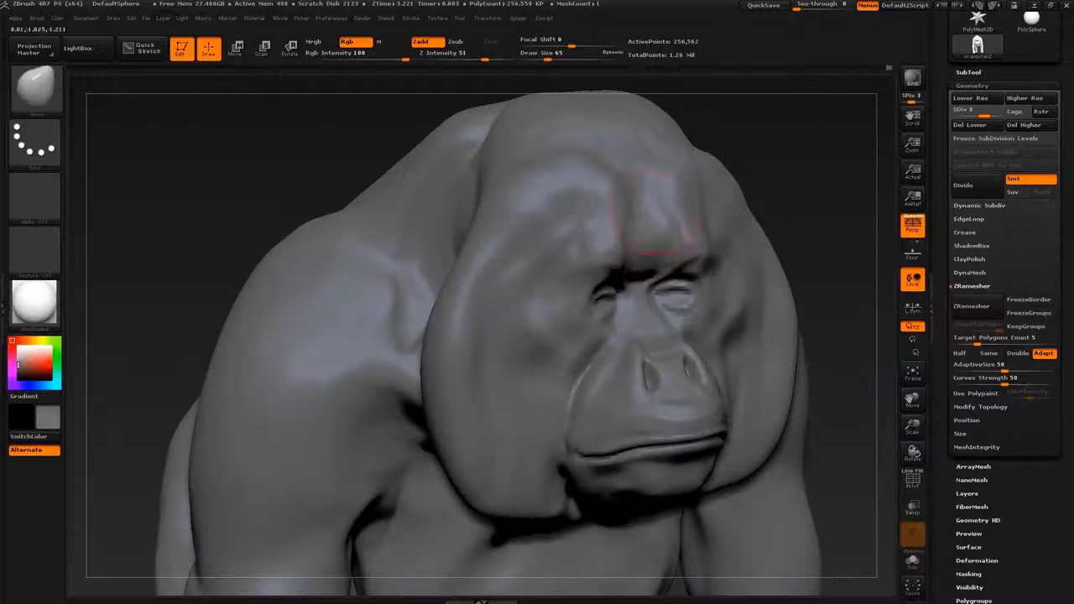
left_click_drag(654, 209, 722, 168)
left_click_drag(696, 369, 697, 436, "alt")
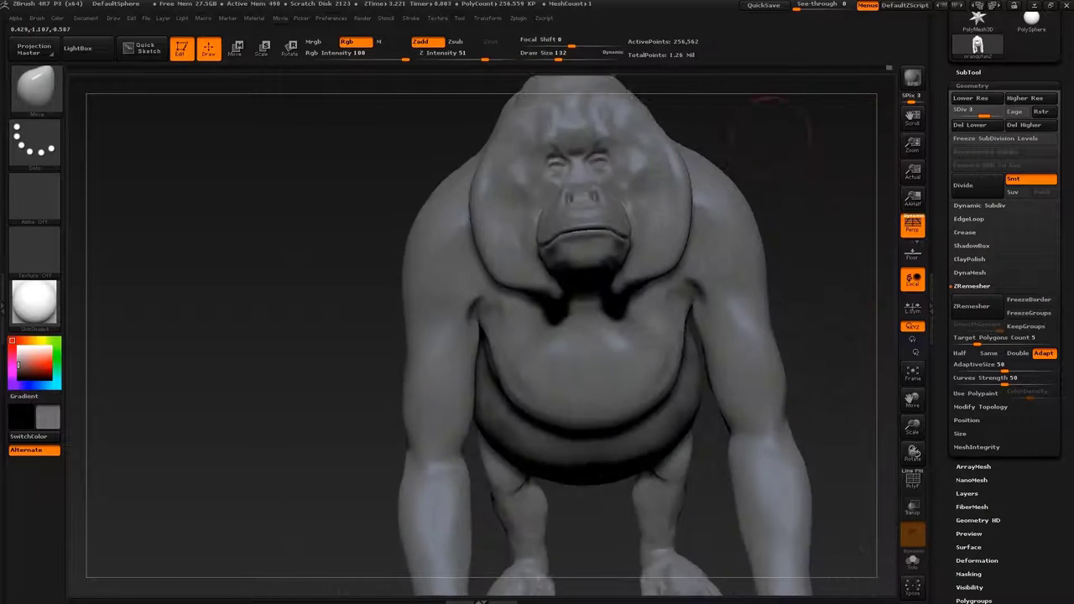
key("b")
key("c")
key("b")
left_click_drag(168, 210, 612, 193)
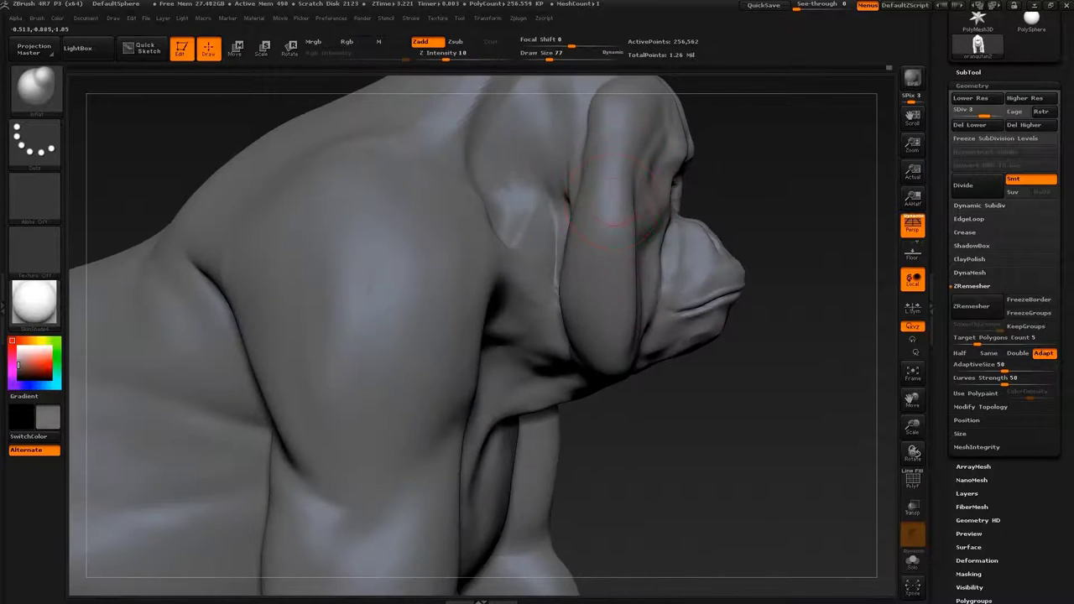
mouse_move(616, 239)
left_mouse_down()
mouse_move(620, 222)
mouse_move(588, 251)
left_mouse_up()
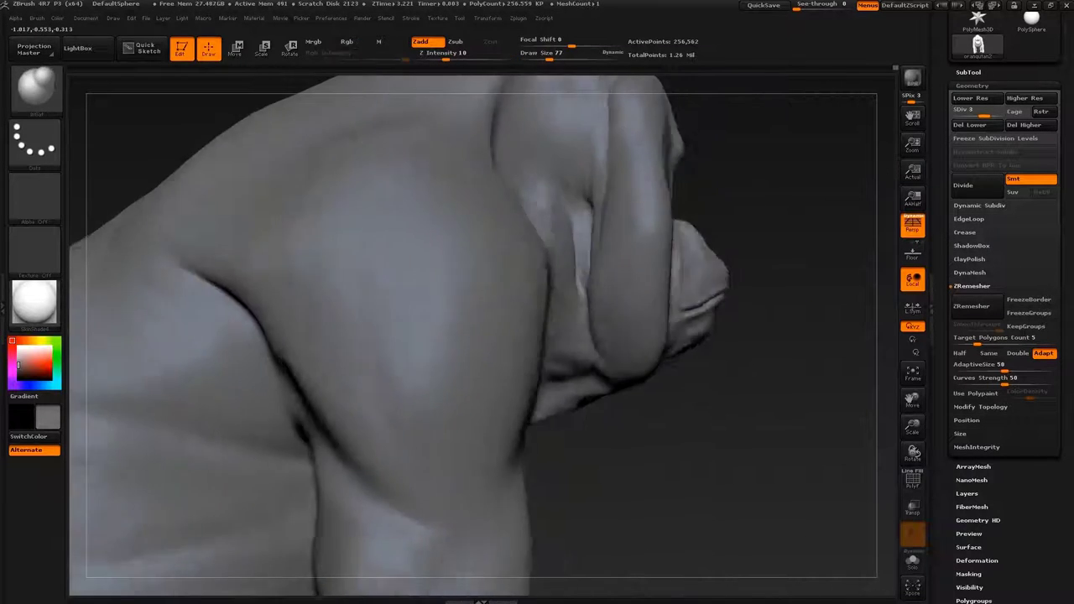
Reshape the hip, legs and feet with Move Topological, finishing with the brush at 415
key("f")
key("b")
key("m")
key("t")
key("s")
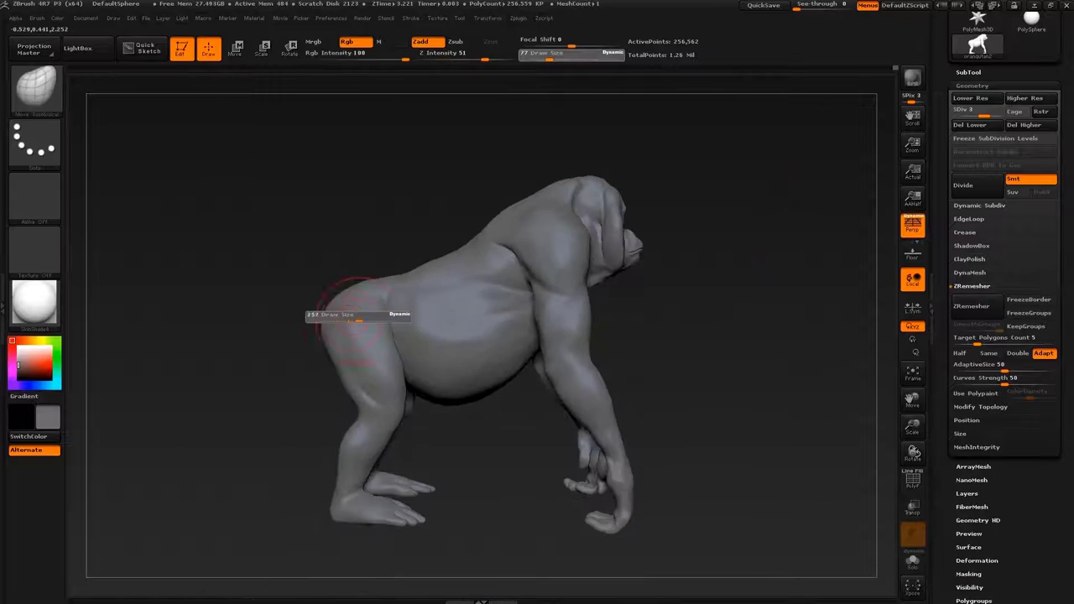
mouse_move(755, 251)
left_mouse_down()
mouse_move(721, 336)
mouse_move(730, 420)
left_mouse_up()
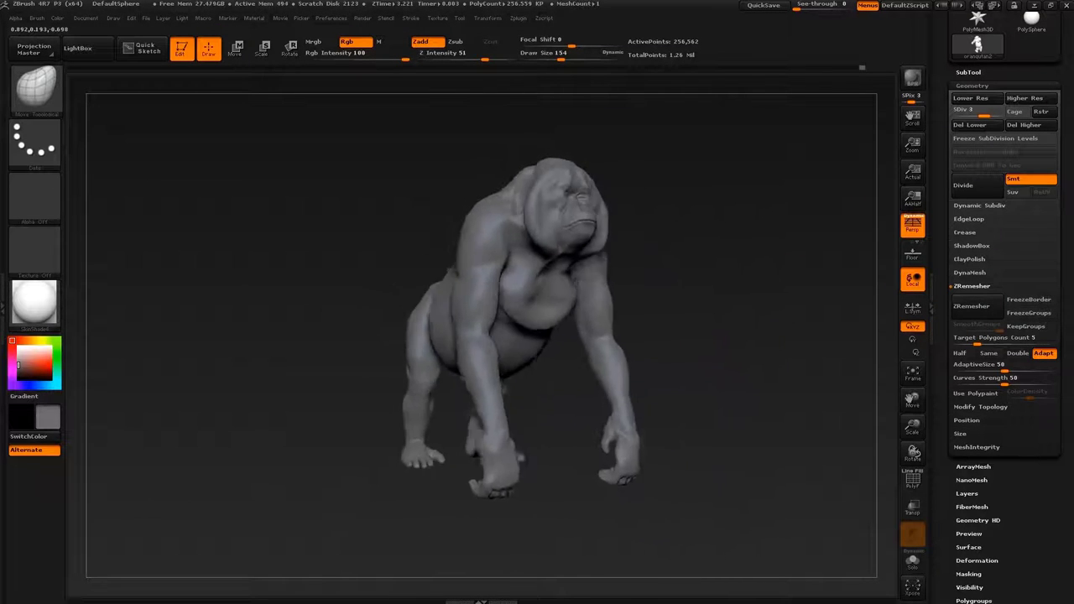
key("s")
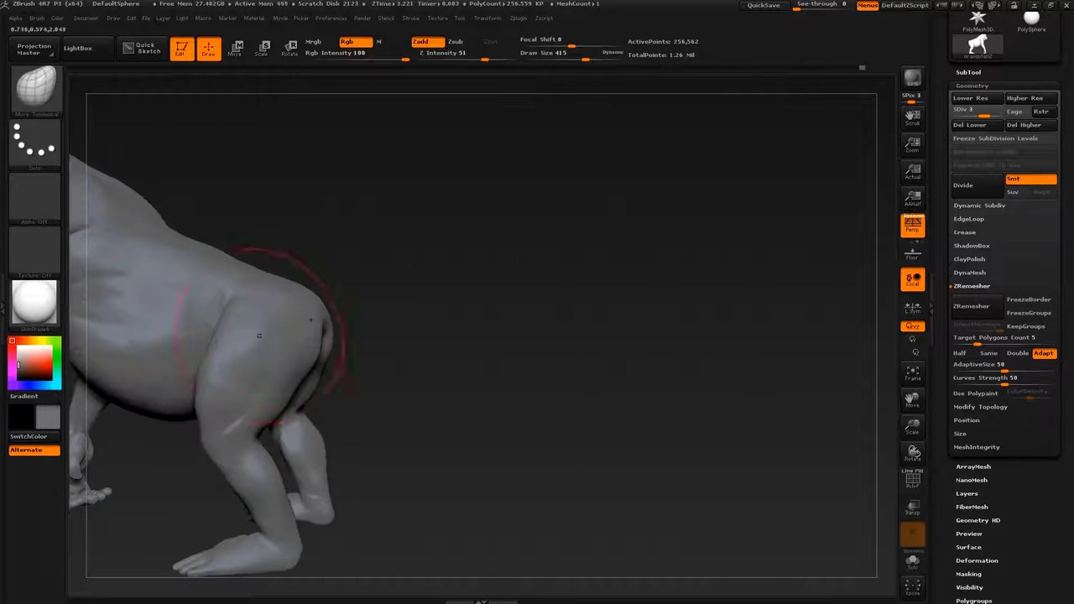
key("s")
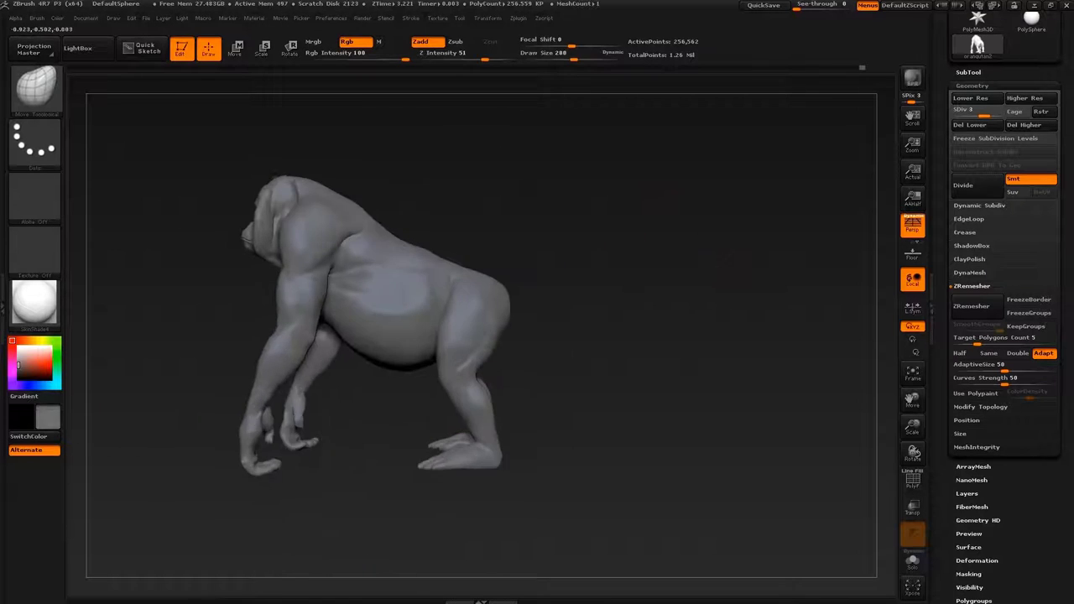
key("s")
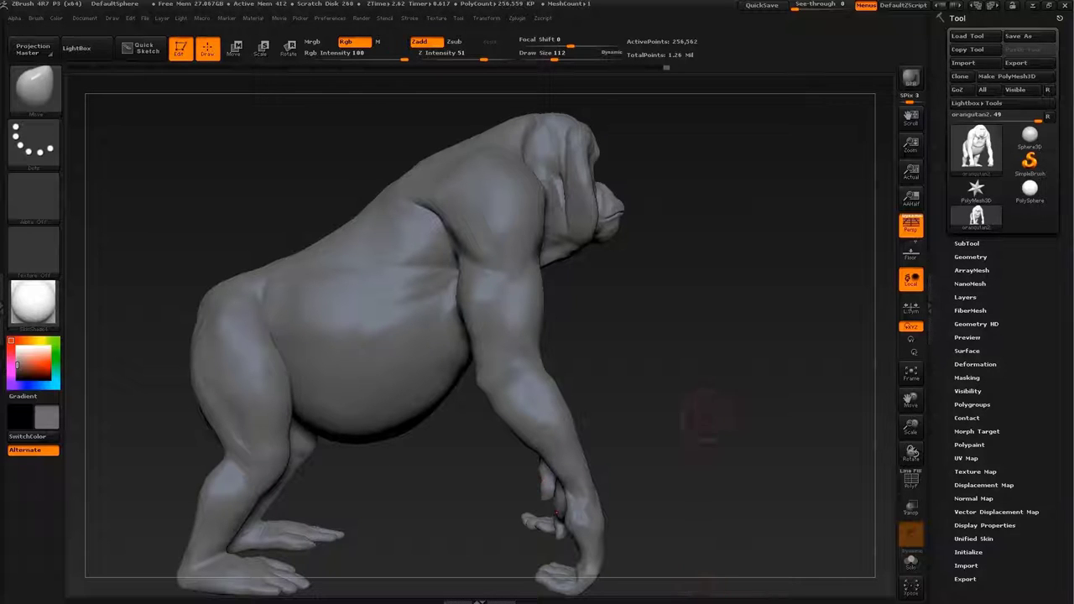
Isolate the fist and sculpt its knuckles and fingers, trying brush sizes 87 and 187, then smaller
left_click_drag(626, 448, 618, 388, "ctrl+shift")
key("f")
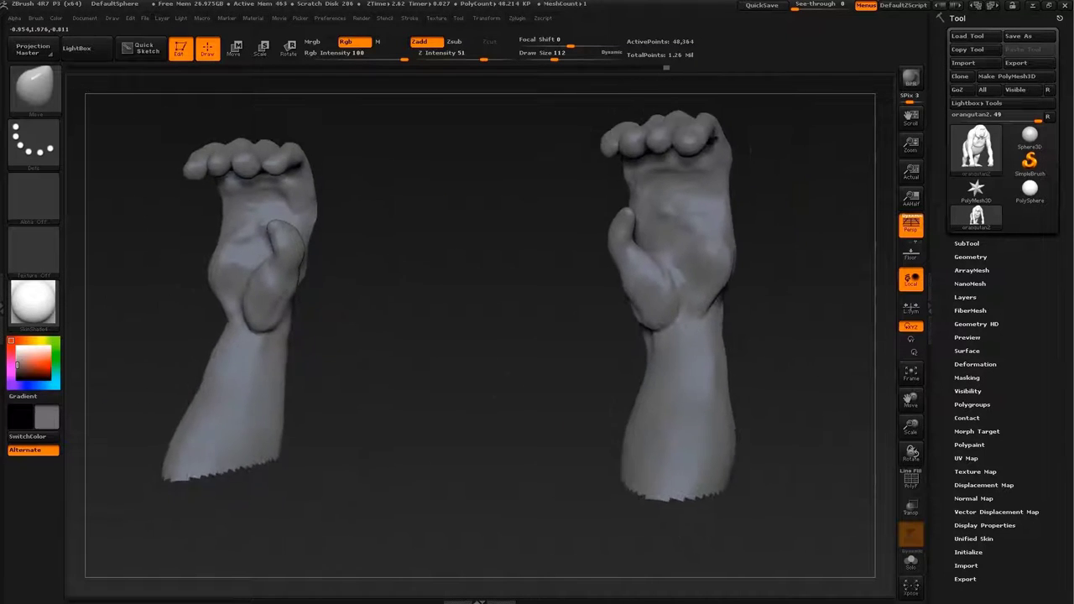
mouse_move(33, 302)
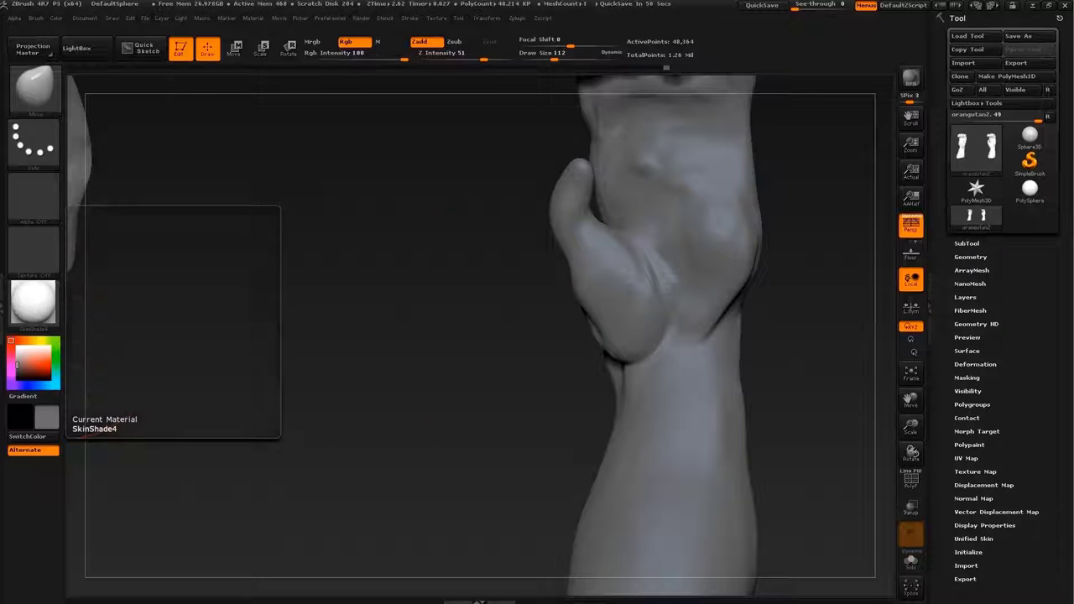
mouse_move(252, 369)
left_mouse_down()
mouse_move(378, 381)
mouse_move(456, 347)
left_mouse_up()
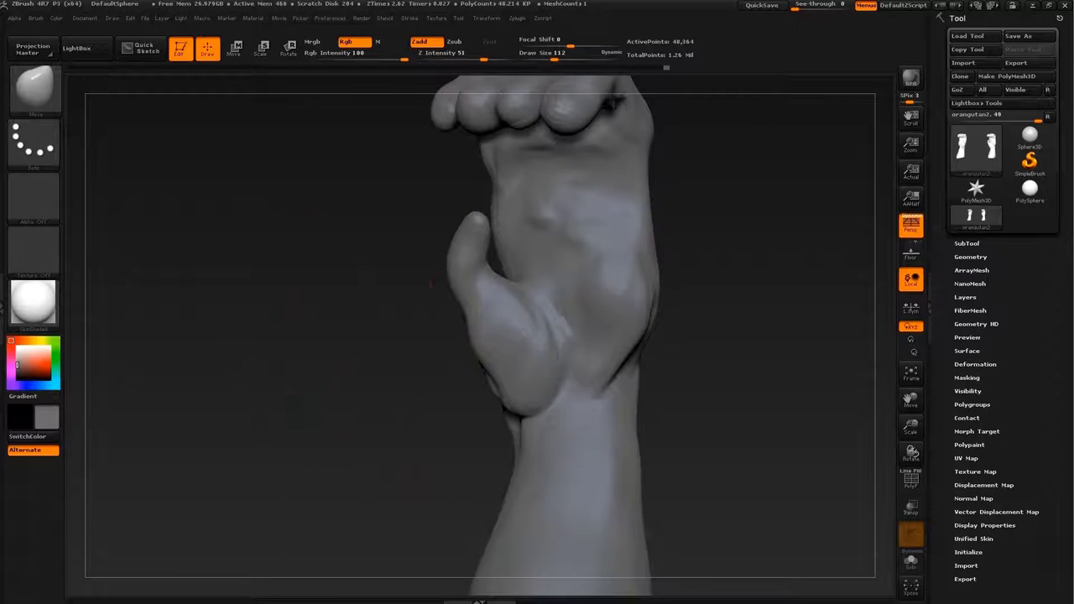
key("s")
left_click_drag(549, 331, 600, 335)
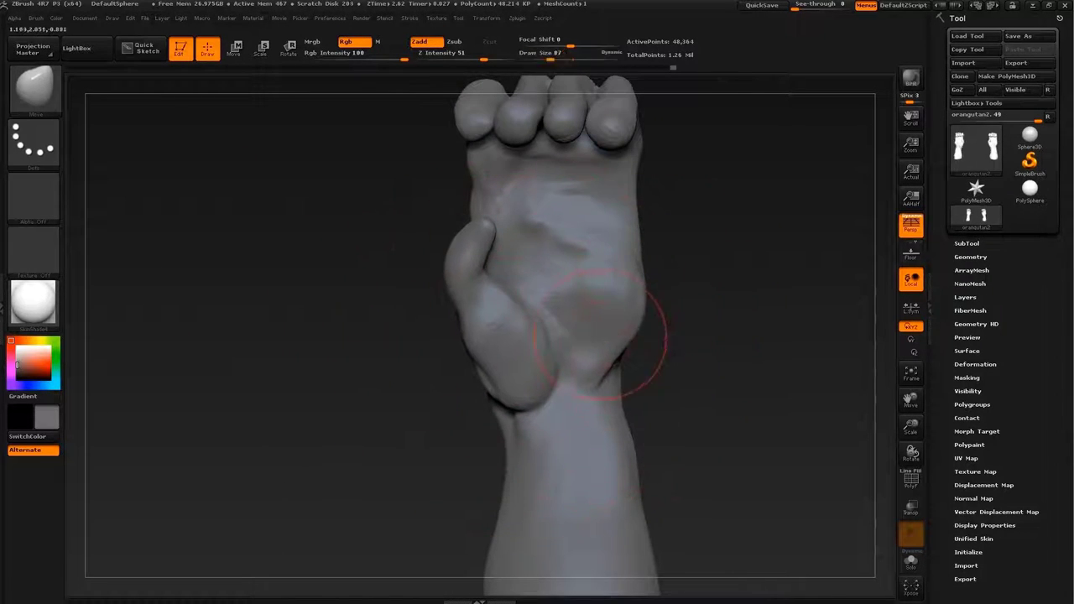
mouse_move(614, 390)
left_mouse_down()
mouse_move(511, 302)
mouse_move(553, 300)
left_mouse_up()
key("s")
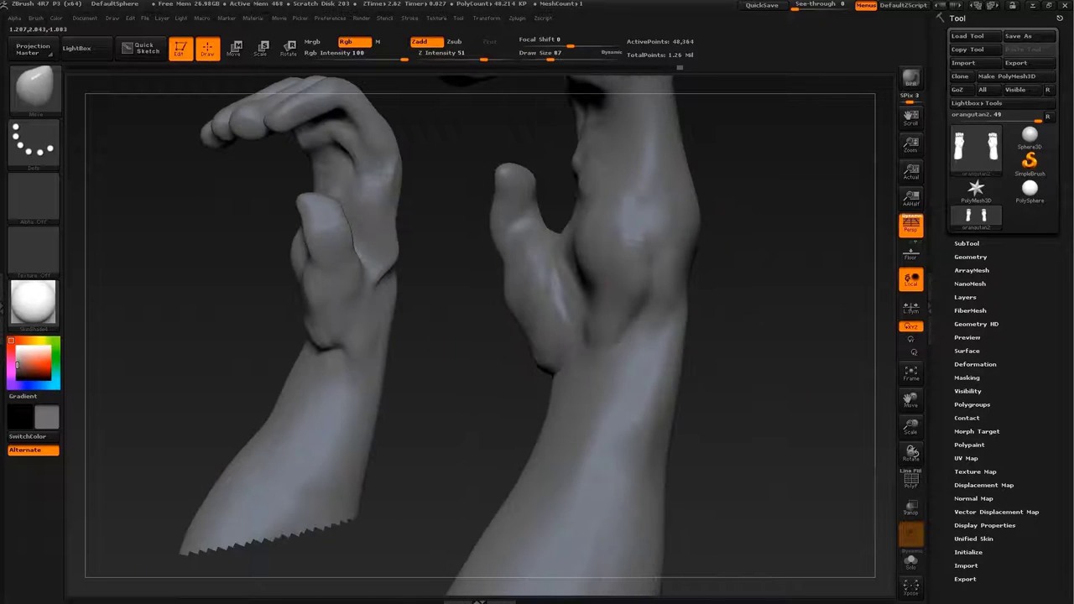
left_click_drag(806, 252, 738, 334)
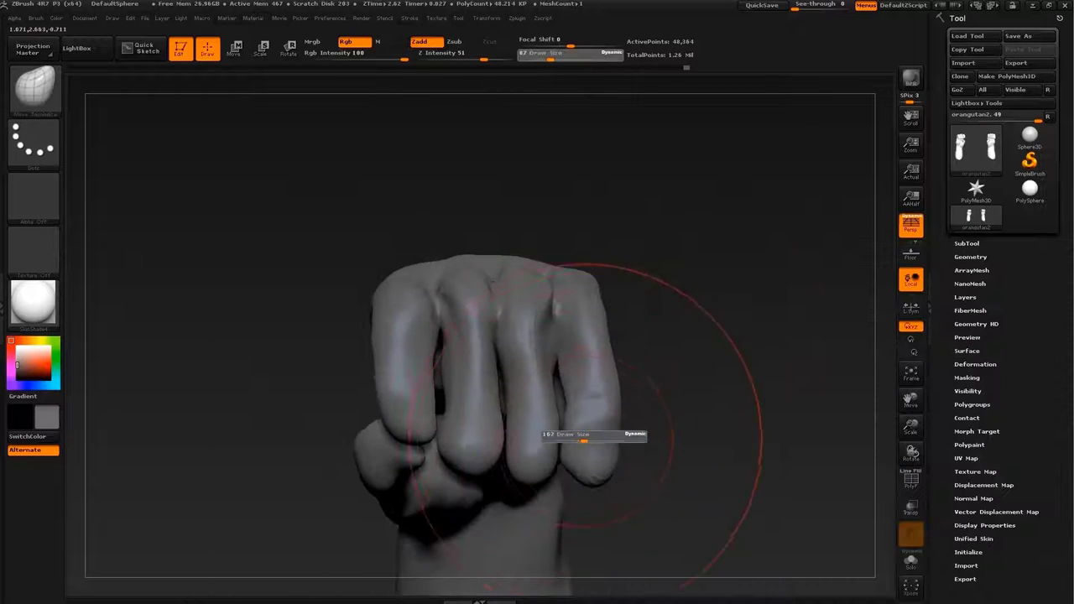
key("s")
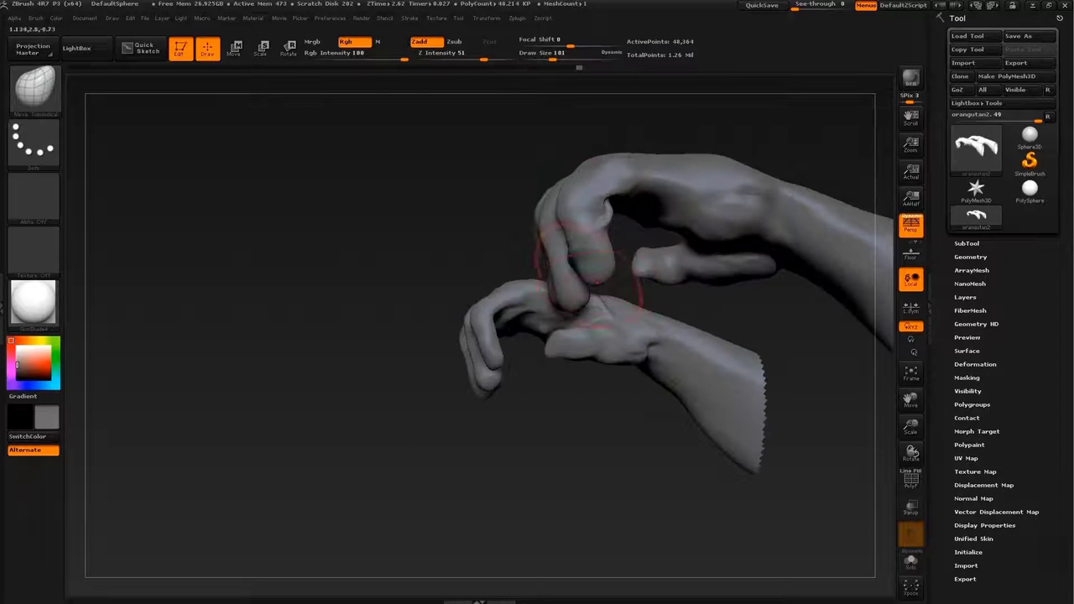
Smooth the crease between the fist's knuckles, checking it from the side, front, back and above
left_click_drag(520, 411, 559, 351)
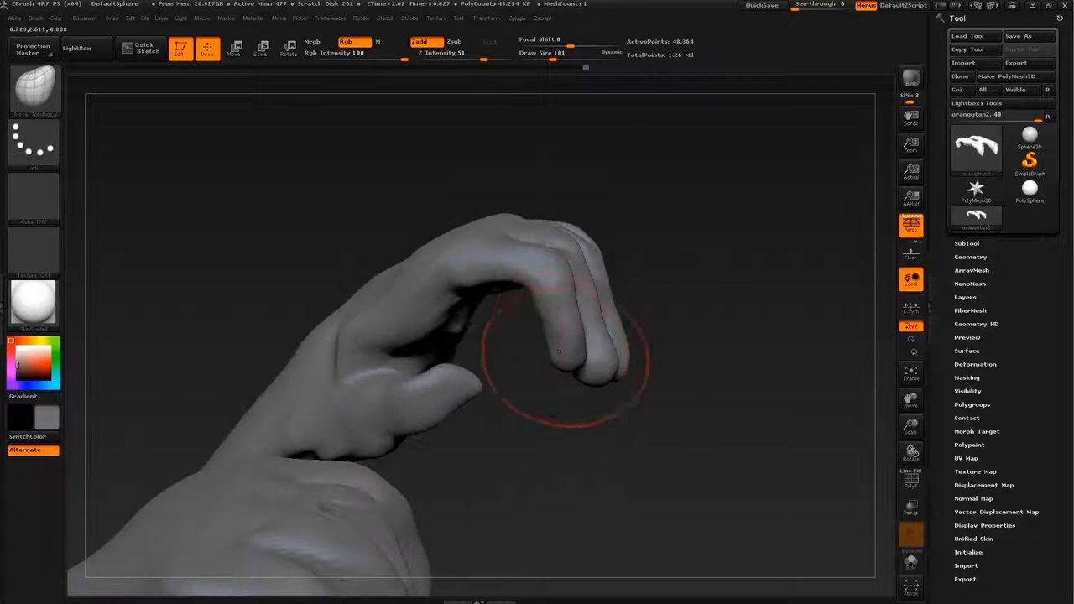
mouse_move(637, 321)
left_mouse_down()
mouse_move(713, 285)
mouse_move(738, 240)
mouse_move(579, 365)
left_mouse_up()
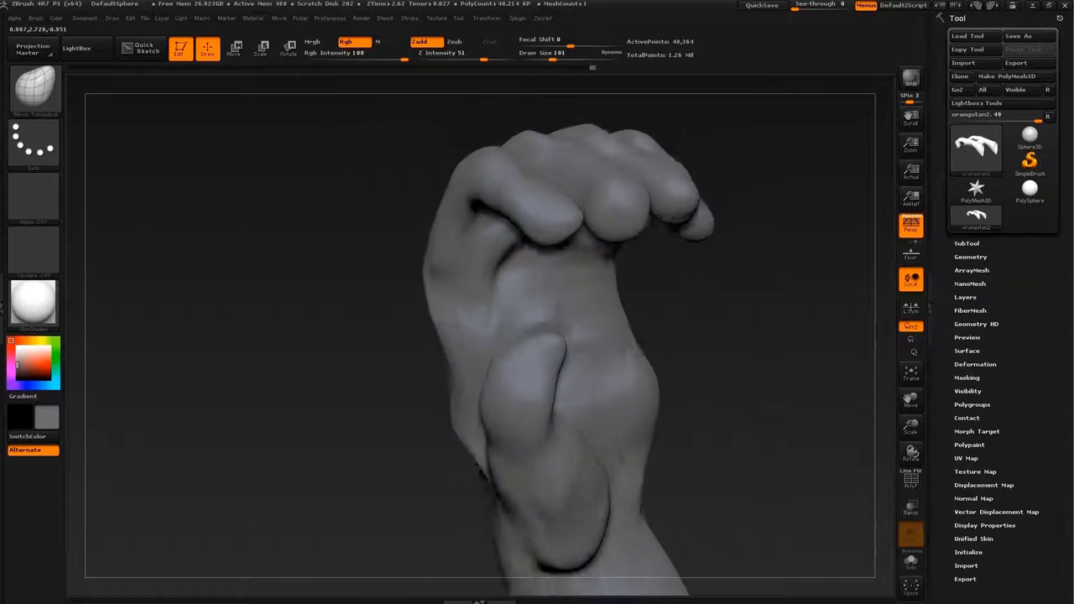
left_click_drag(587, 319, 587, 370, "shift")
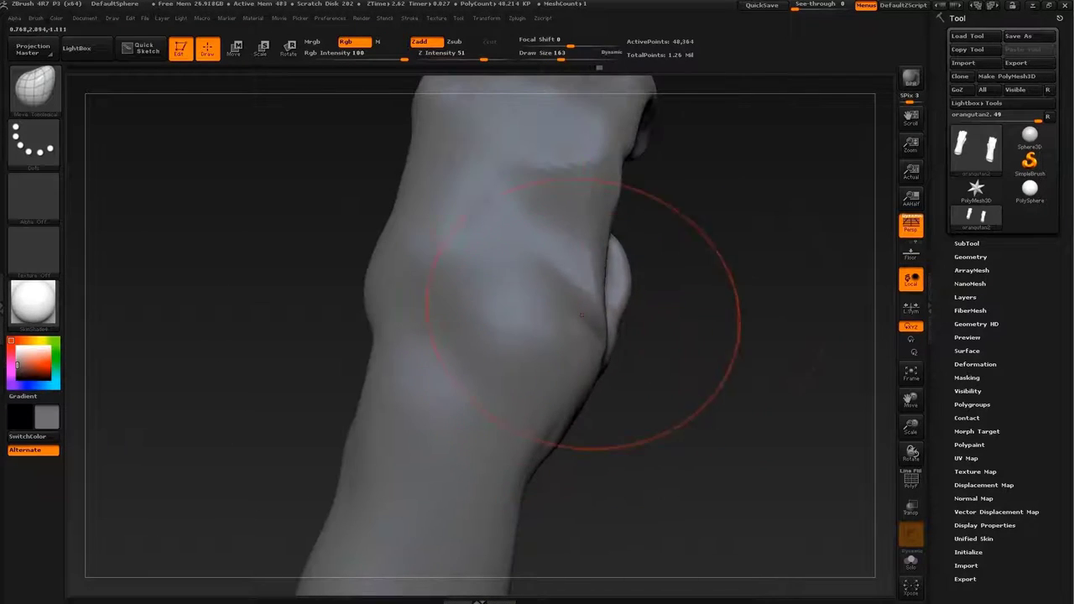
left_click_drag(581, 316, 581, 288)
key("s")
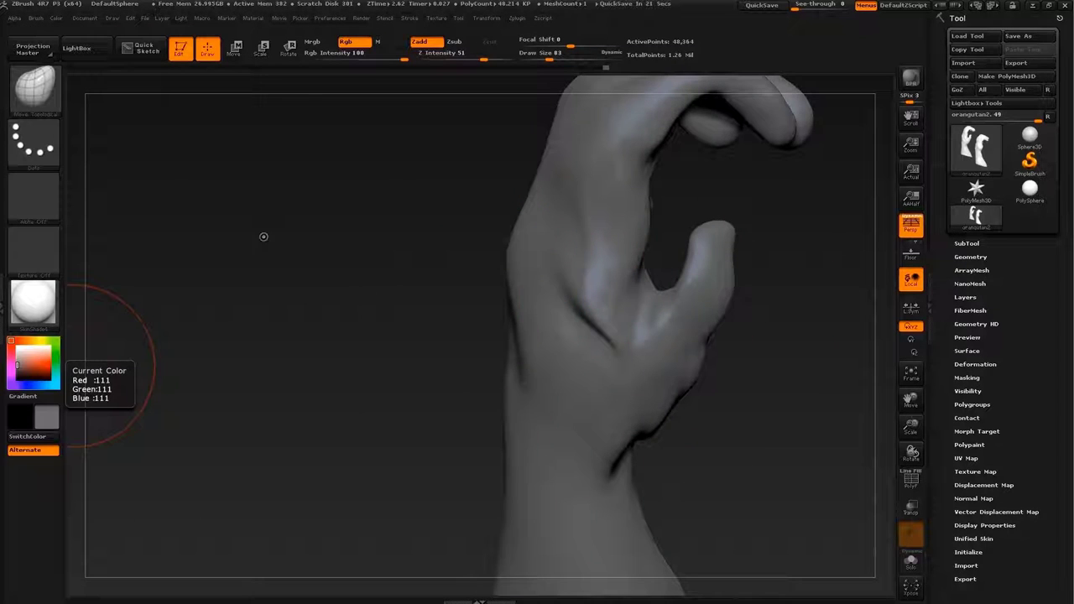
mouse_move(263, 236)
left_mouse_down()
mouse_move(583, 281)
mouse_move(436, 277)
mouse_move(620, 362)
mouse_move(617, 306)
mouse_move(587, 290)
mouse_move(598, 285)
left_mouse_up()
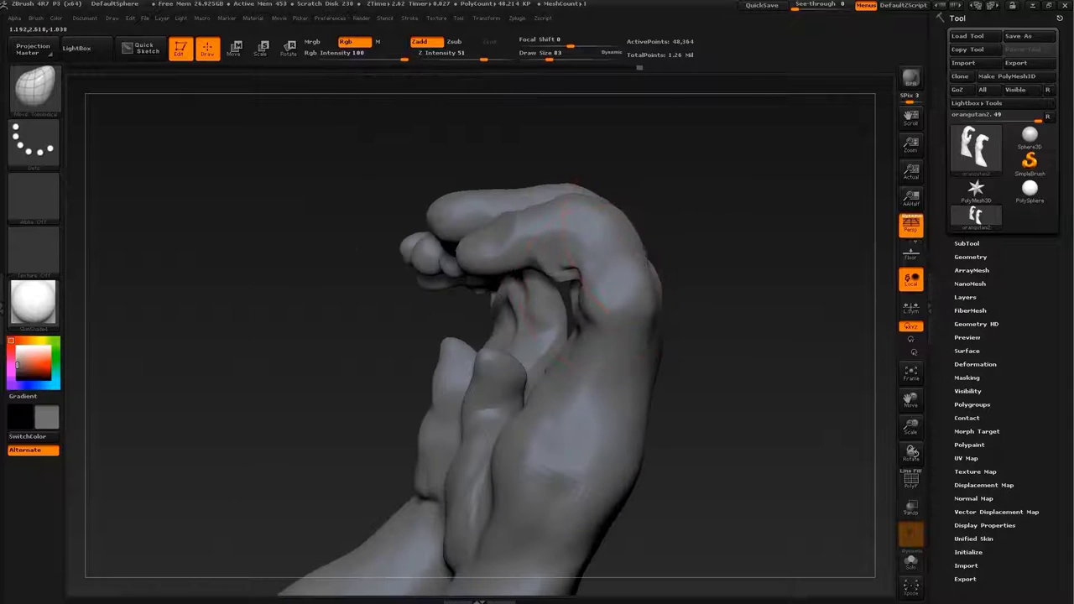
mouse_move(608, 203)
left_mouse_down()
mouse_move(747, 355)
mouse_move(541, 260)
left_mouse_up()
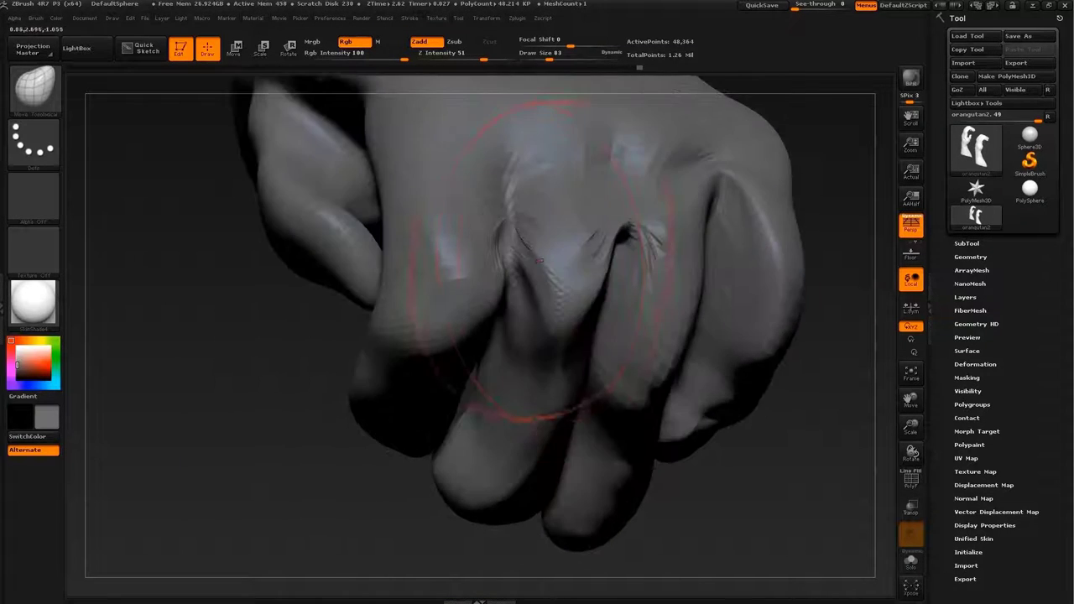
left_click_drag(240, 321, 527, 168)
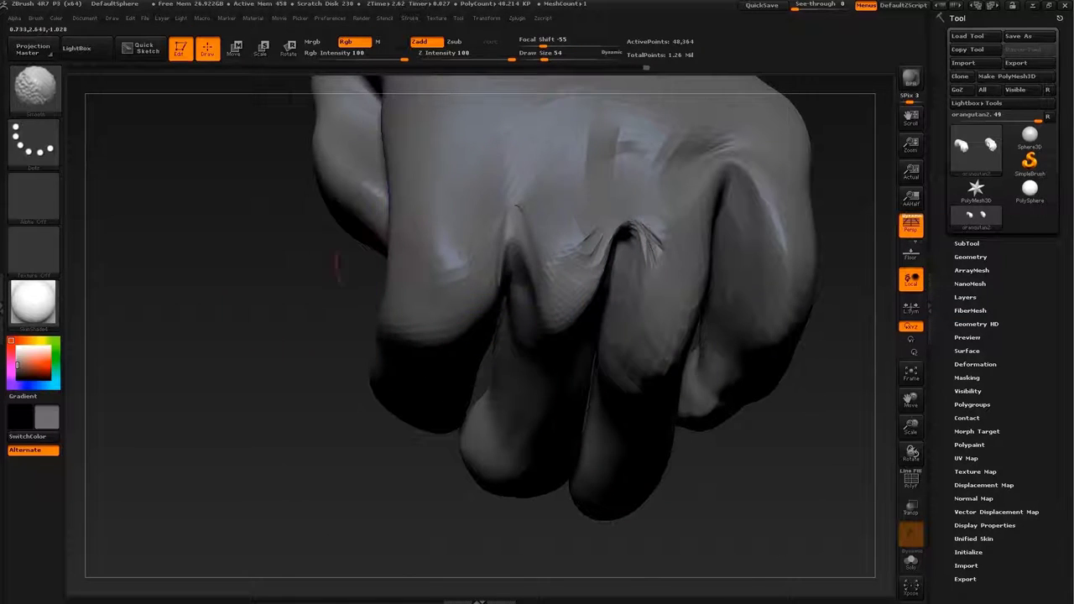
Set the brush Draw Size to 51 and turn the fist to show the palm with the thumb upright
left_click_drag(336, 252, 513, 307)
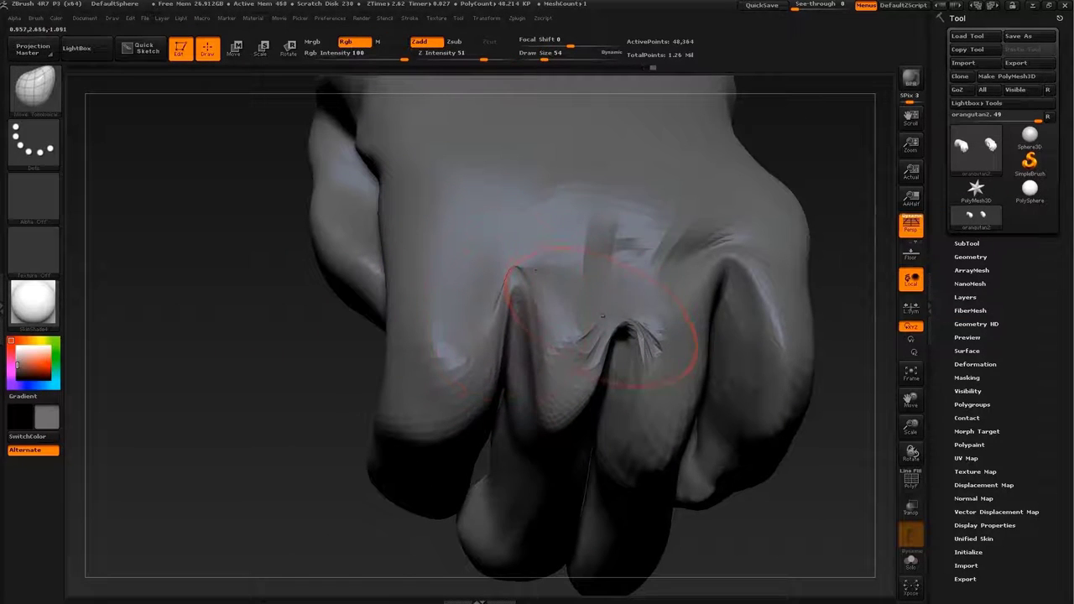
left_click(602, 328)
mouse_move(614, 272)
left_mouse_down()
mouse_move(621, 134)
mouse_move(491, 163)
mouse_move(637, 216)
left_mouse_up()
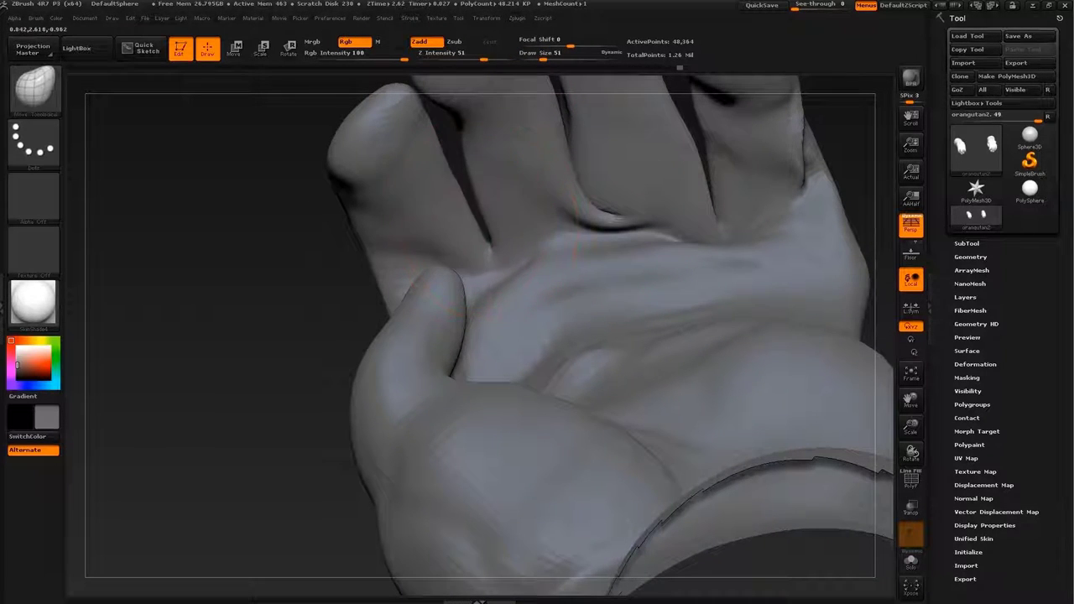
mouse_move(575, 248)
left_mouse_down()
mouse_move(210, 277)
mouse_move(349, 200)
mouse_move(524, 257)
left_mouse_up()
mouse_move(755, 186)
left_mouse_down()
mouse_move(502, 145)
mouse_move(528, 257)
mouse_move(619, 249)
left_mouse_up()
Enlarge the brush to 94 and smooth the curled fingers up close with the Smooth brush
mouse_move(554, 319)
left_mouse_down()
mouse_move(592, 252)
mouse_move(537, 310)
mouse_move(588, 252)
mouse_move(495, 273)
left_mouse_up()
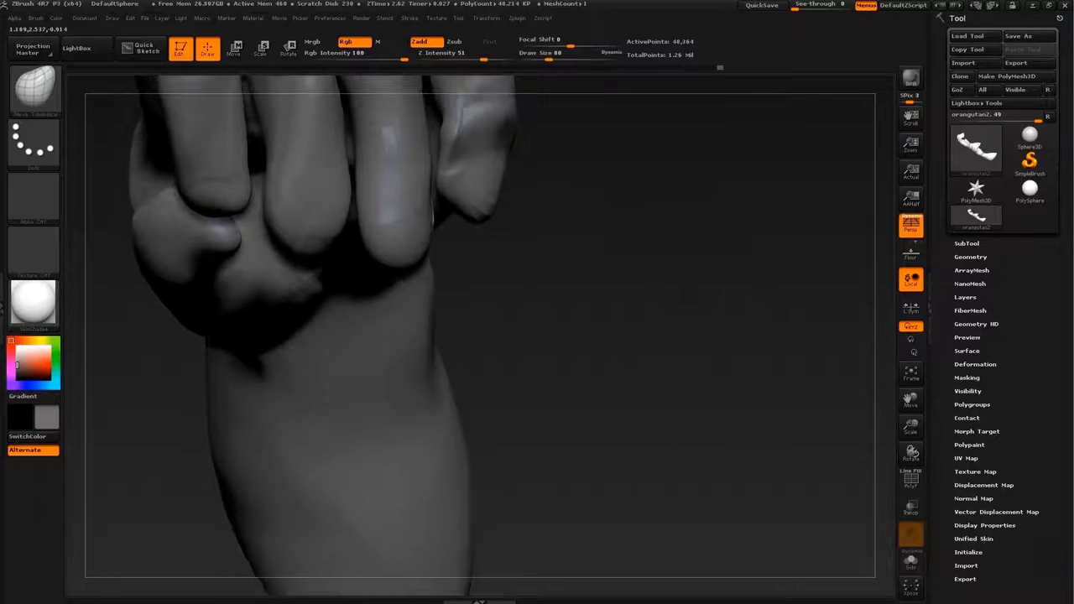
left_click_drag(696, 418, 537, 335)
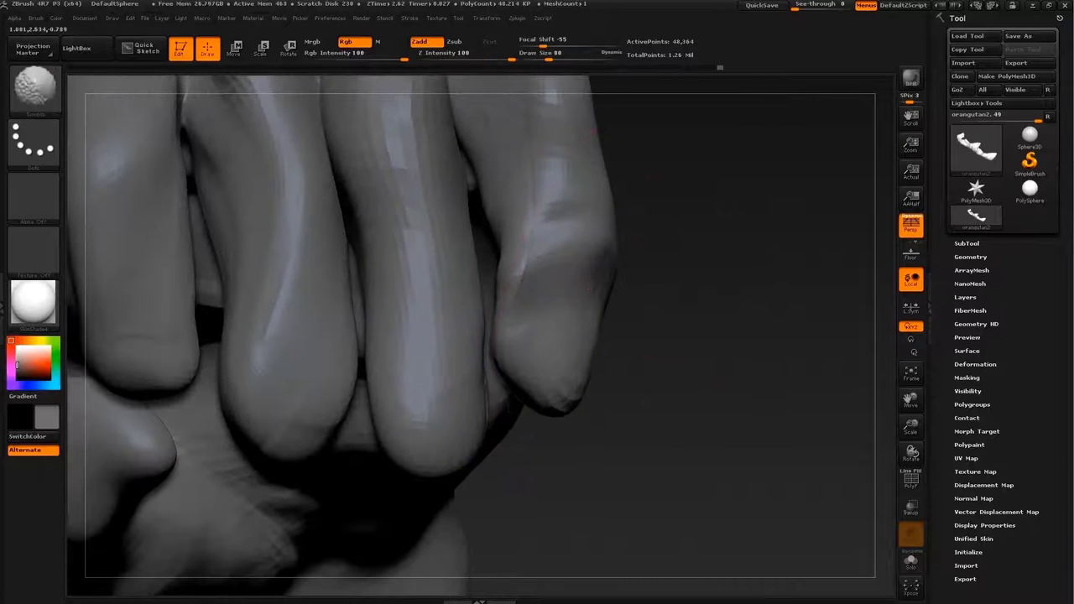
key("s")
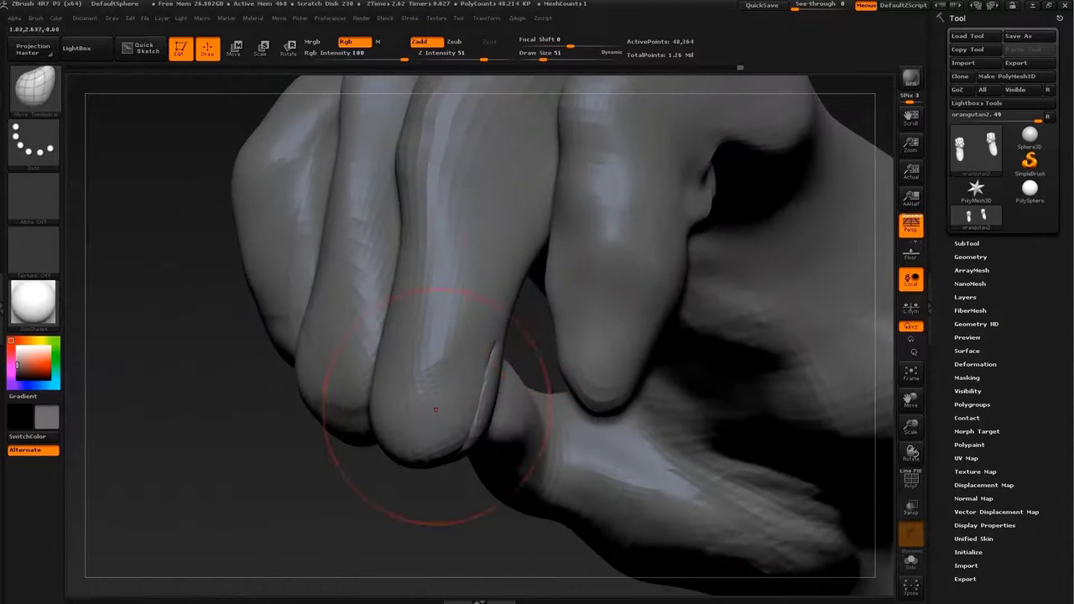
left_click_drag(436, 409, 399, 389)
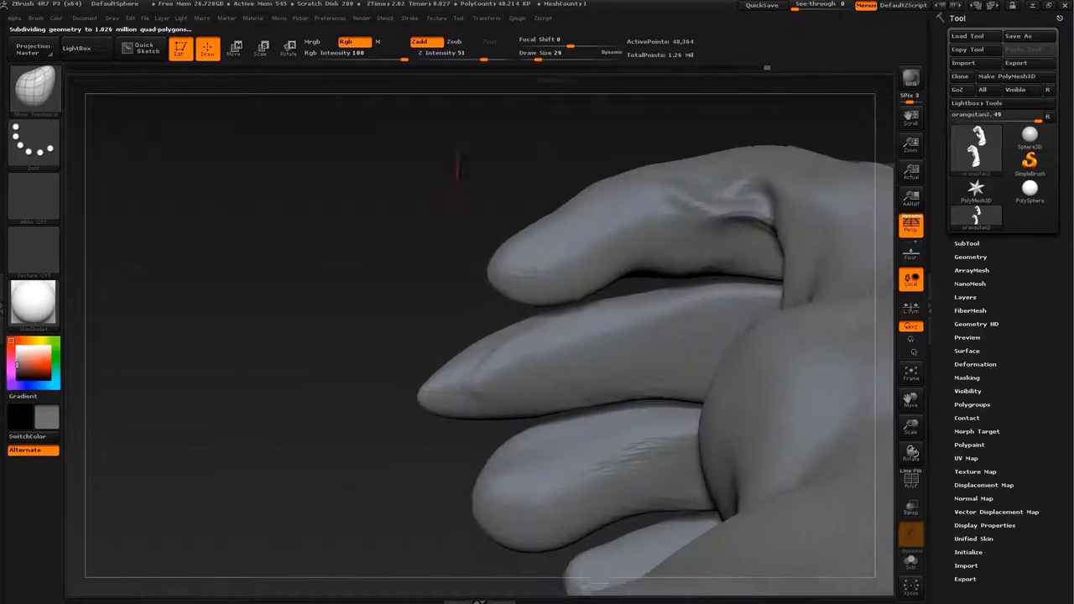
Drop a subdivision level and push the palm and fingers into shape with Move Topological
mouse_move(450, 228)
left_mouse_down()
mouse_move(635, 252)
mouse_move(563, 283)
mouse_move(663, 209)
left_mouse_up()
mouse_move(663, 172)
left_mouse_down()
mouse_move(738, 193)
mouse_move(729, 227)
mouse_move(336, 348)
left_mouse_up()
key("b")
key("m")
key("t")
key("shift+d")
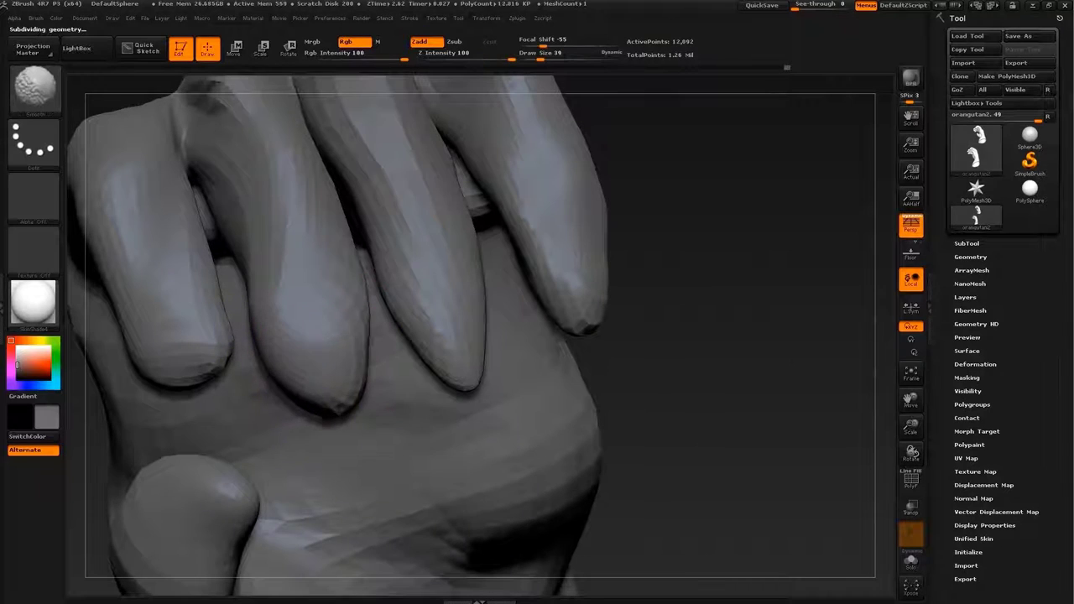
left_click_drag(470, 377, 449, 377)
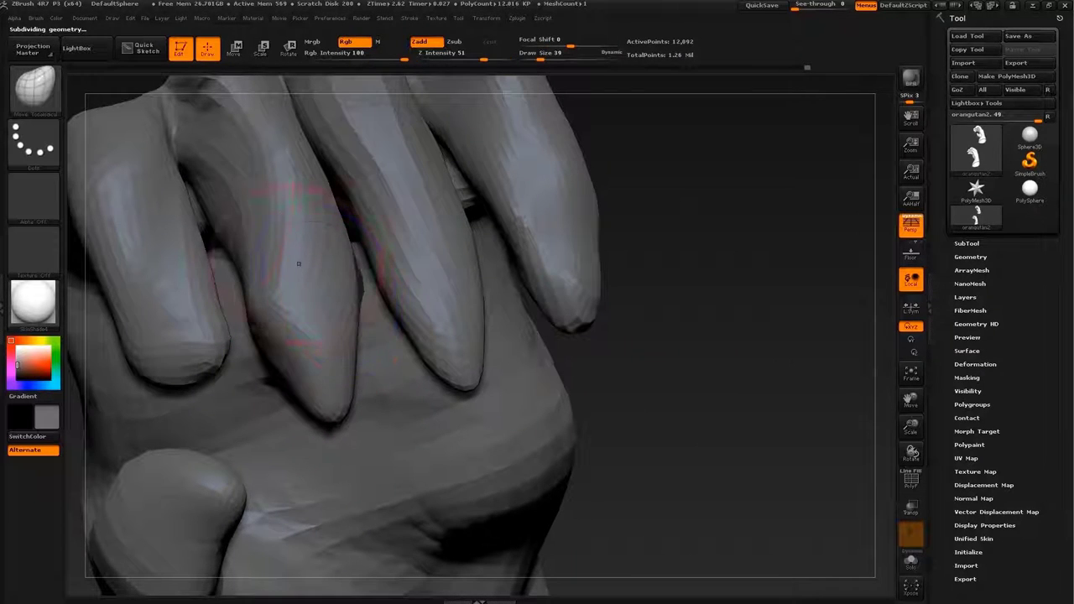
Check the reshaped knuckles and both hands from several angles, then adjust brush size
left_click_drag(247, 220, 363, 257)
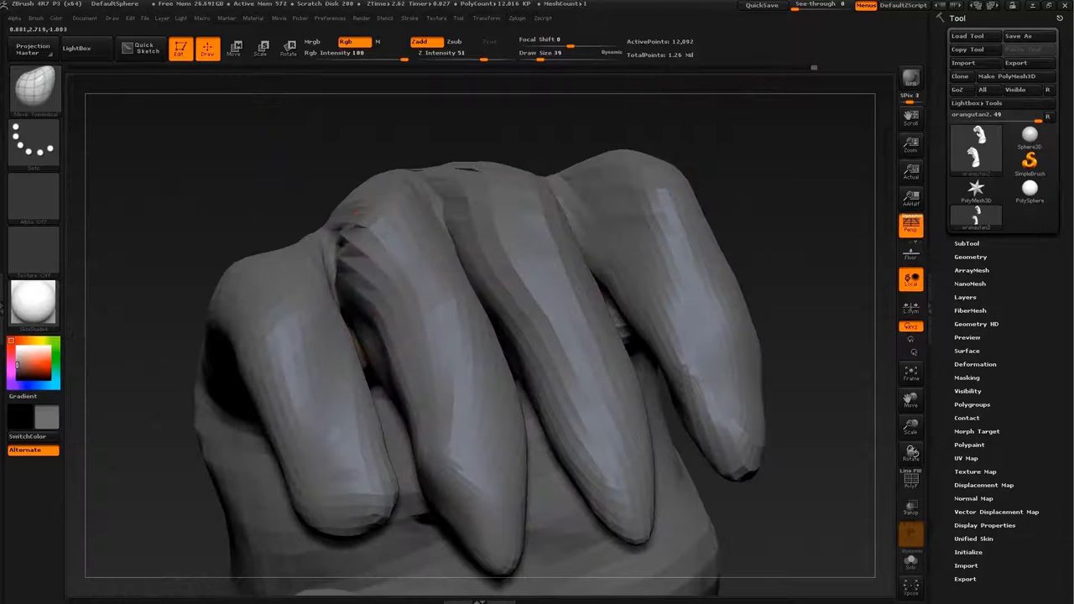
left_click_drag(420, 176, 520, 251)
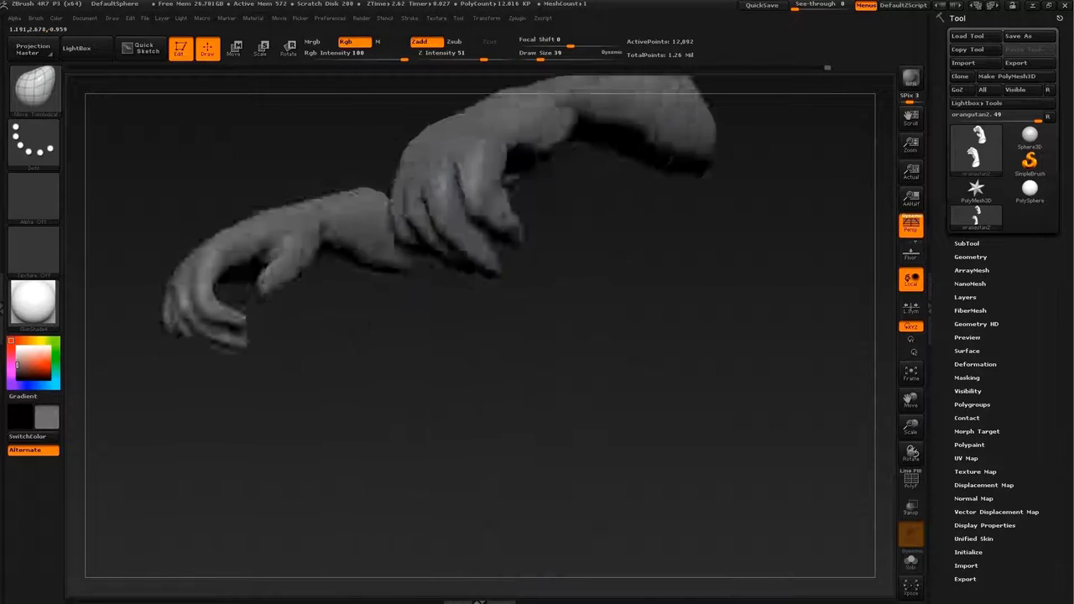
left_click_drag(470, 378, 520, 336)
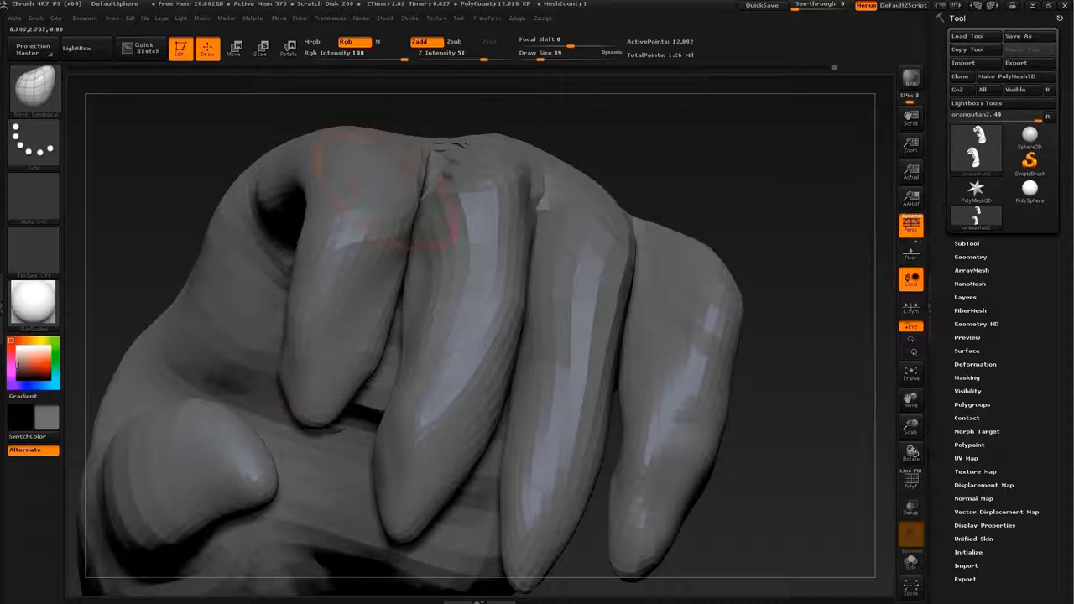
mouse_move(383, 196)
left_mouse_down()
mouse_move(335, 294)
mouse_move(277, 373)
mouse_move(280, 403)
left_mouse_up()
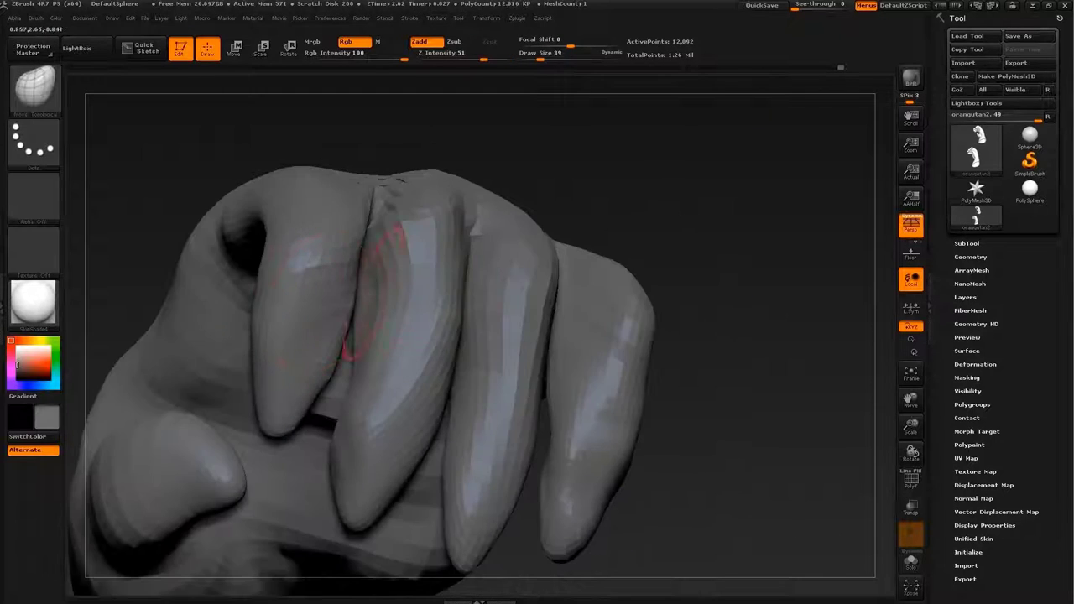
mouse_move(347, 319)
left_mouse_down()
mouse_move(659, 276)
mouse_move(682, 343)
left_mouse_up()
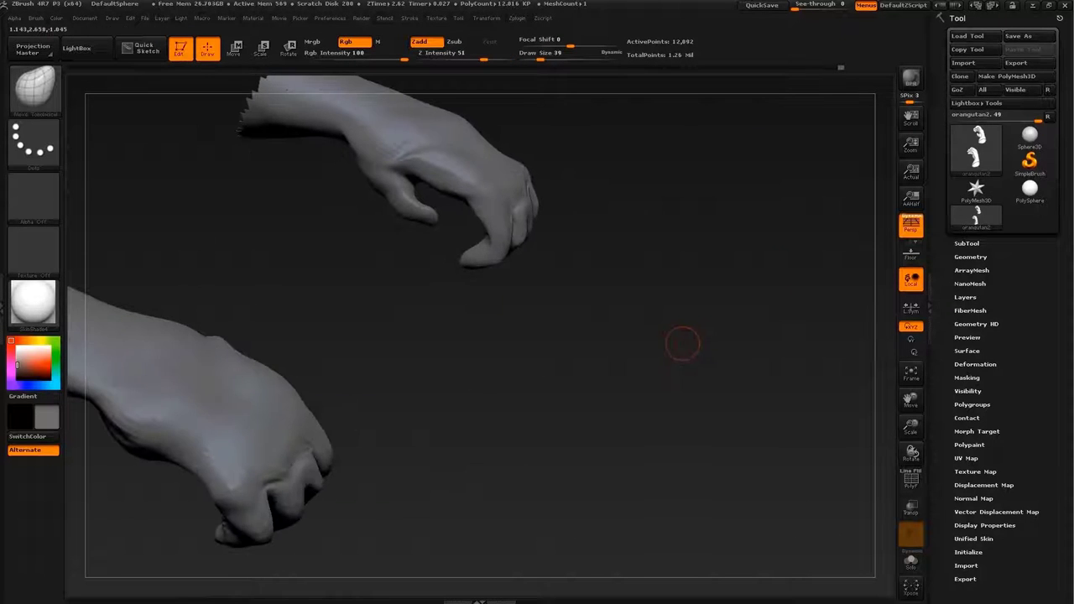
left_click_drag(705, 243, 561, 344)
key("s")
mouse_move(436, 124)
left_mouse_down()
mouse_move(612, 317)
mouse_move(767, 299)
mouse_move(684, 257)
left_mouse_up()
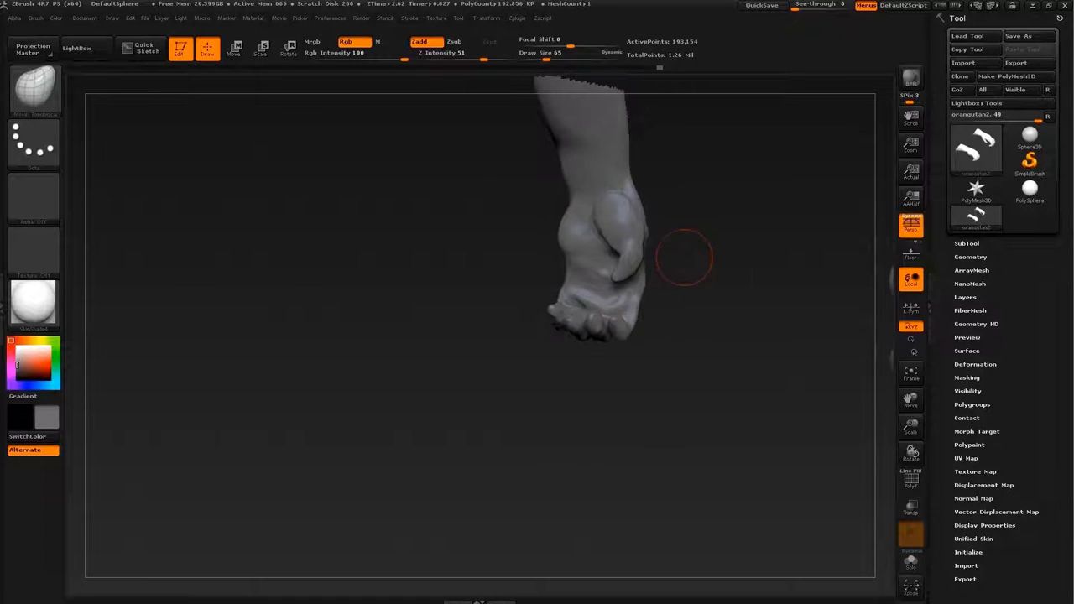
Enlarge the brush and reshape the clasped hand's curl from palm-side and wrist-edge views
left_click_drag(77, 414, 709, 369)
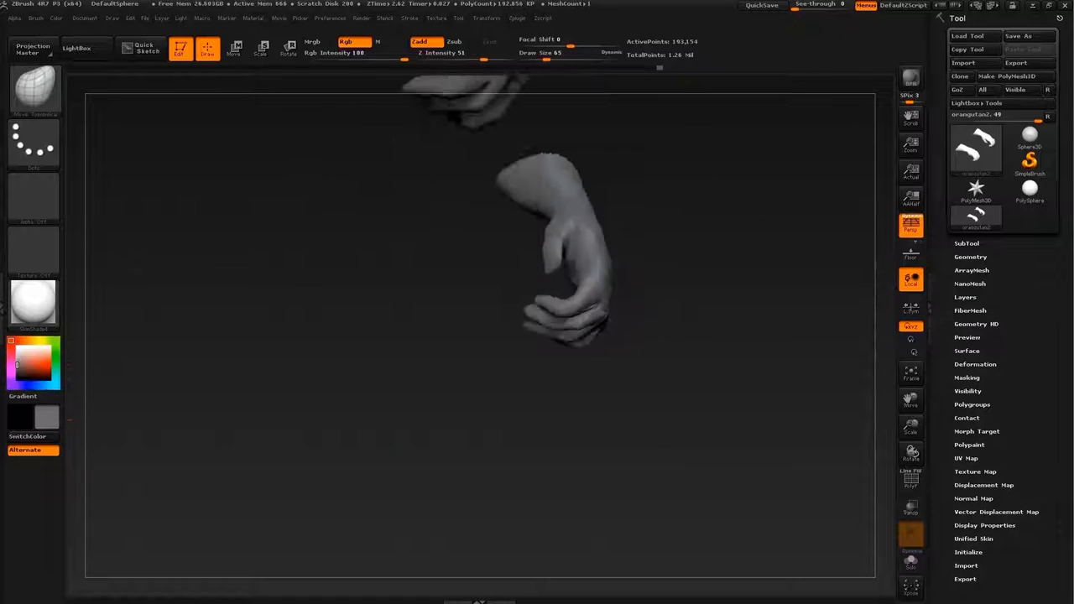
left_click_drag(709, 407, 369, 382)
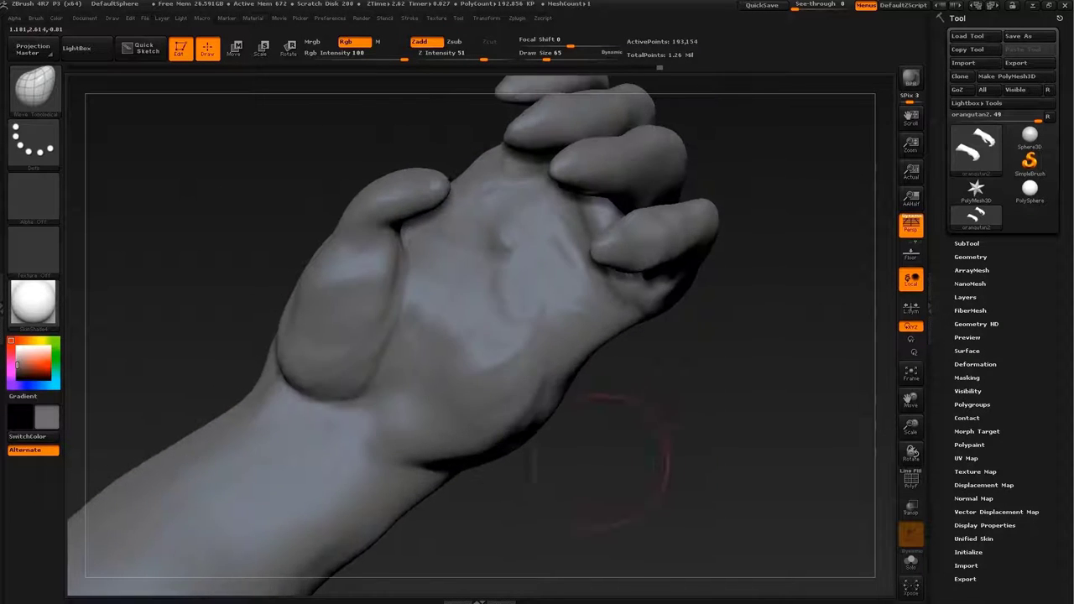
key("s")
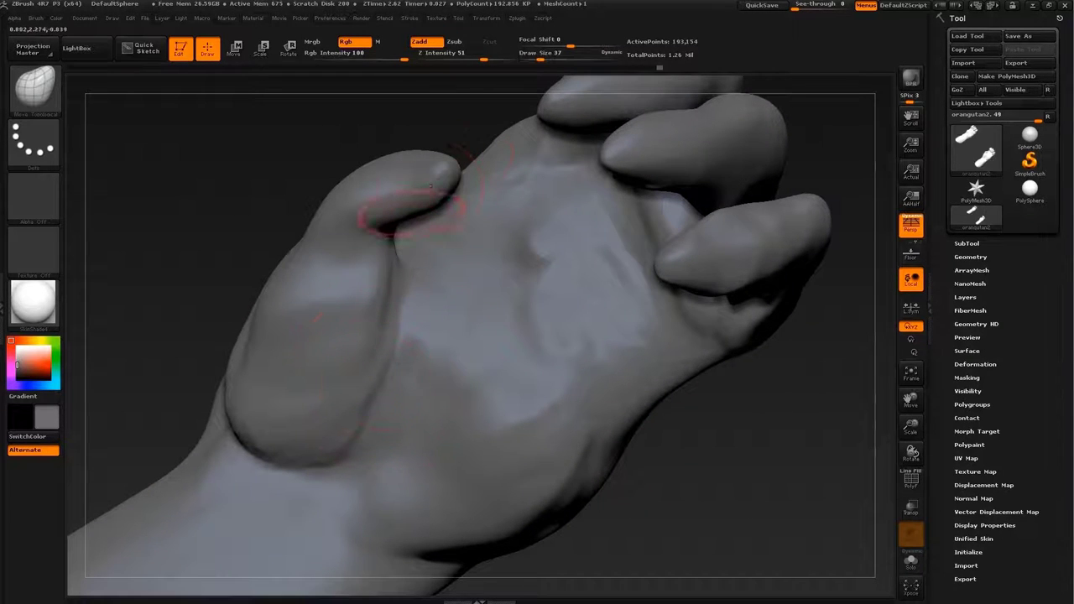
left_click_drag(256, 328, 397, 319)
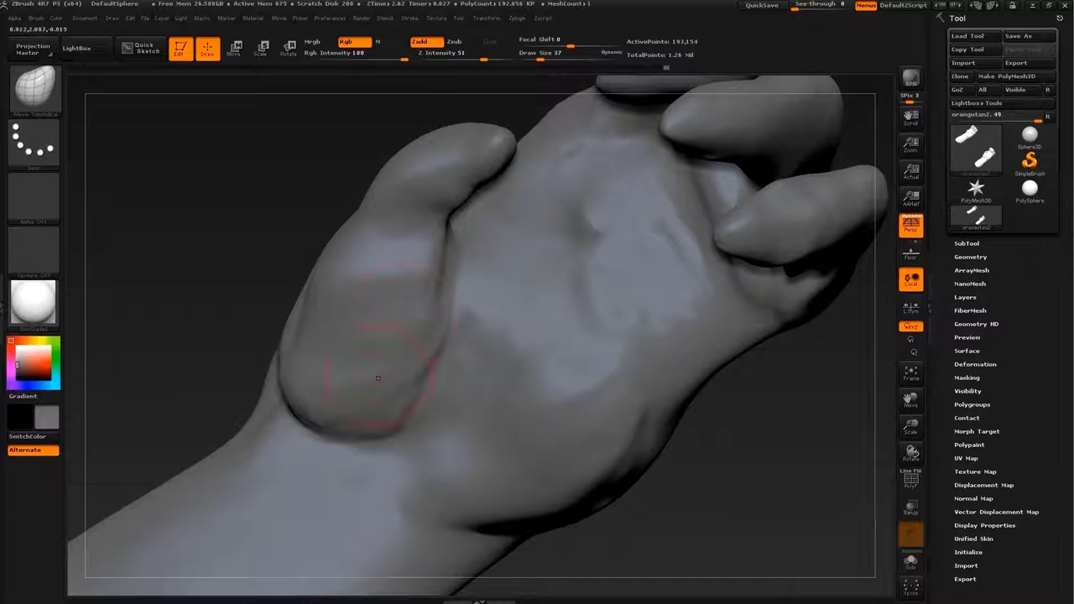
left_click_drag(378, 377, 487, 411)
left_click_drag(676, 403, 721, 395)
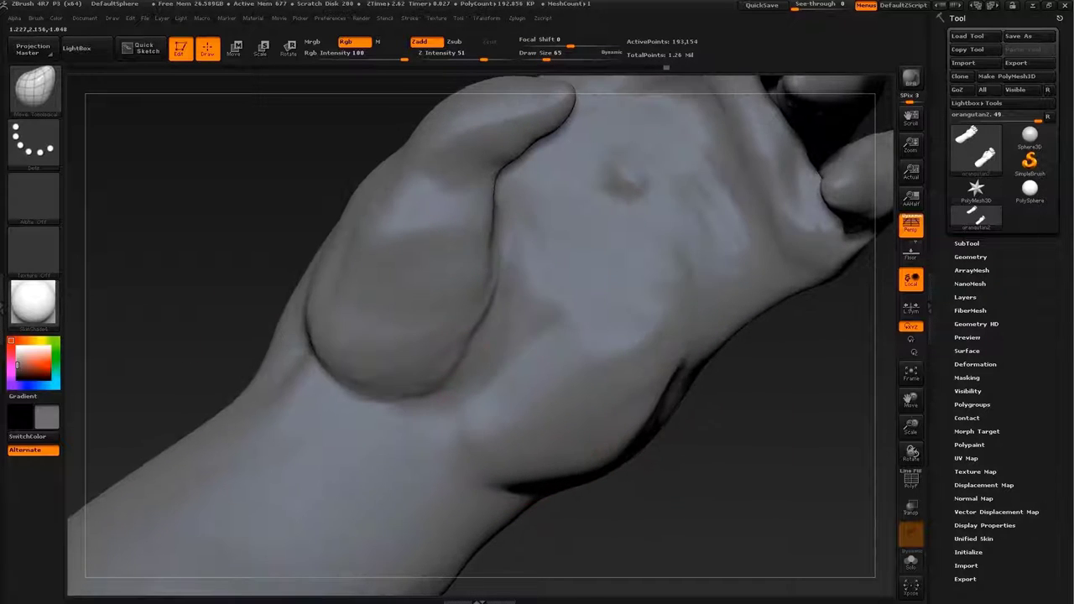
left_click_drag(780, 336, 738, 403)
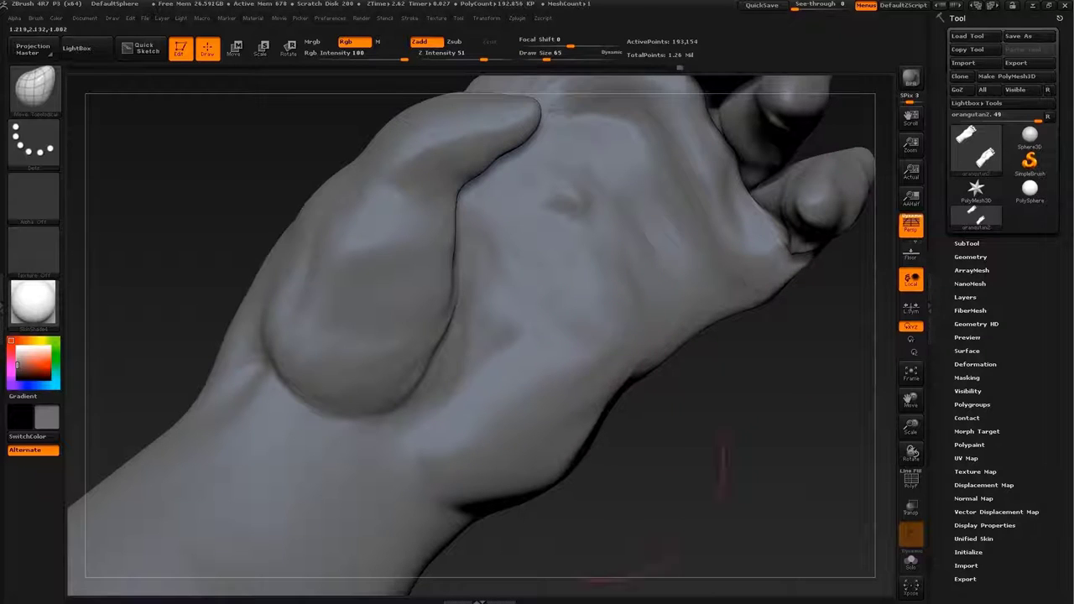
left_click_drag(721, 462, 592, 453)
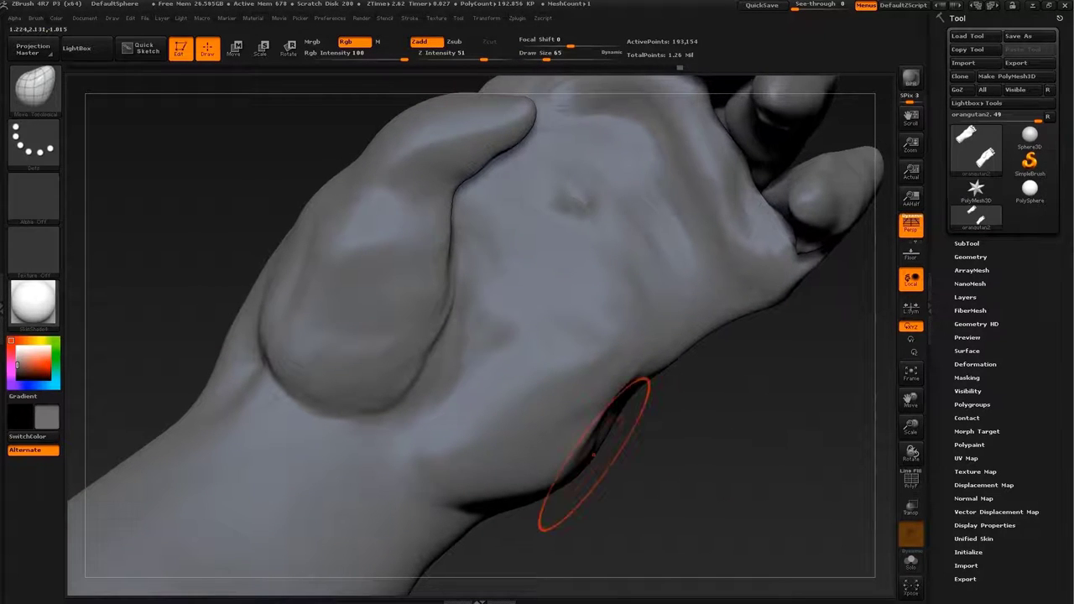
left_click_drag(890, 412, 873, 419)
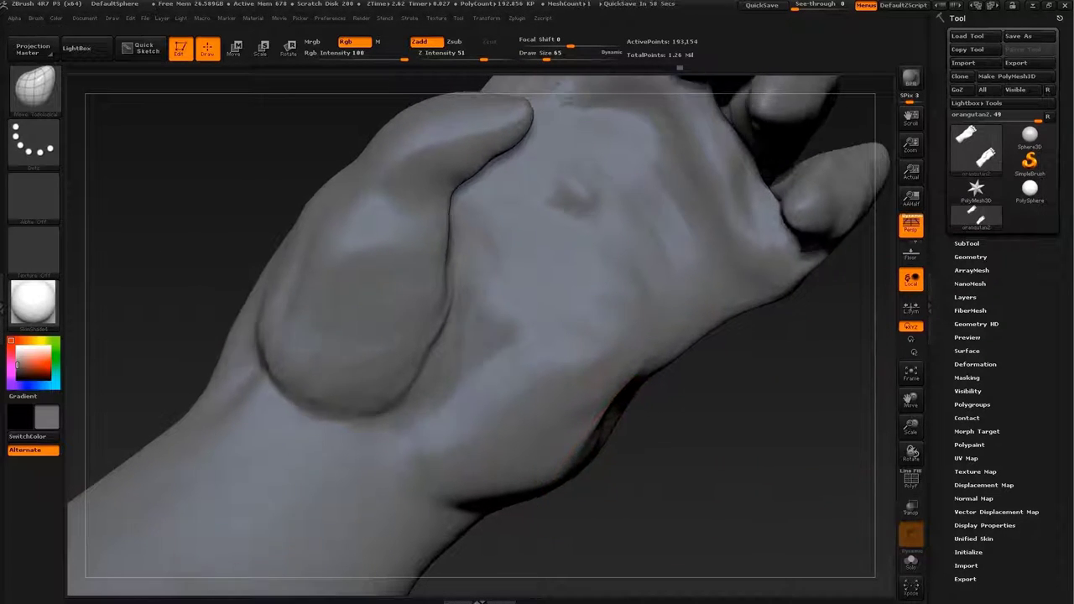
mouse_move(690, 439)
left_mouse_down()
mouse_move(689, 362)
mouse_move(738, 192)
mouse_move(658, 339)
left_mouse_up()
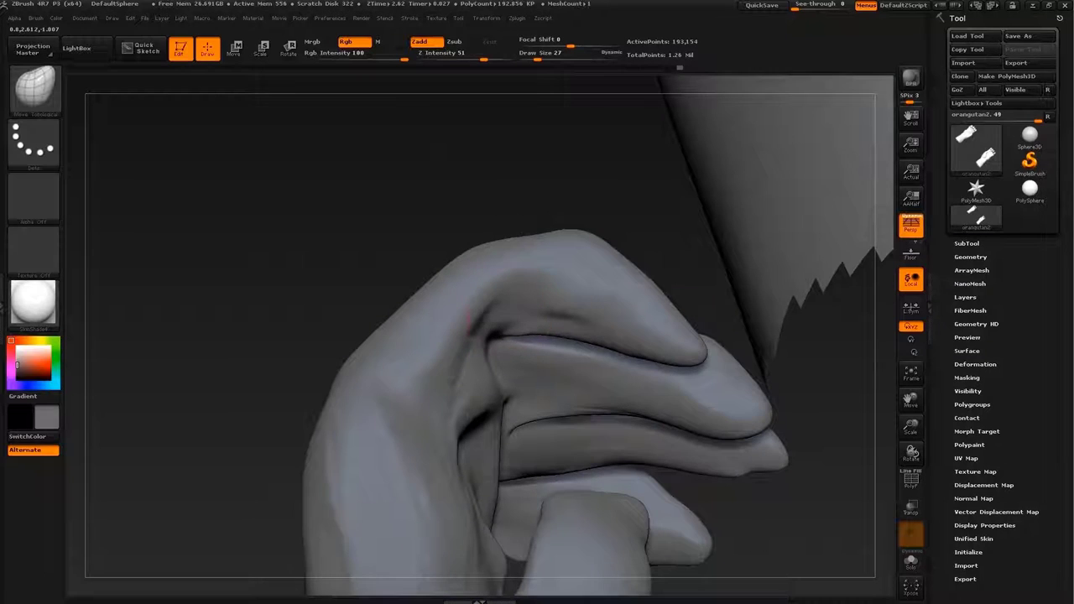
Orbit around the curled fingers and shrink the brush to size 23
mouse_move(468, 318)
left_mouse_down()
mouse_move(402, 369)
mouse_move(433, 331)
left_mouse_up()
key("s")
mouse_move(524, 366)
left_mouse_down()
mouse_move(470, 394)
mouse_move(504, 361)
left_mouse_up()
key("s")
mouse_move(719, 275)
left_mouse_down()
mouse_move(671, 276)
mouse_move(582, 352)
mouse_move(599, 372)
left_mouse_up()
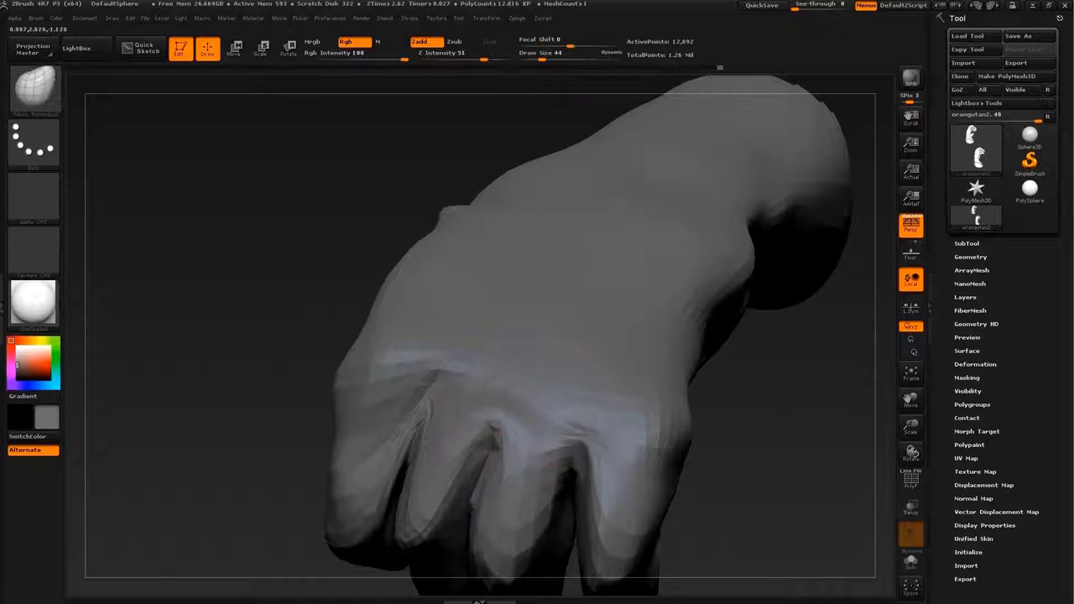
Zoom in on the knuckle, adjust brush size, and switch to the Transpose line for repositioning
left_click_drag(497, 416, 521, 370)
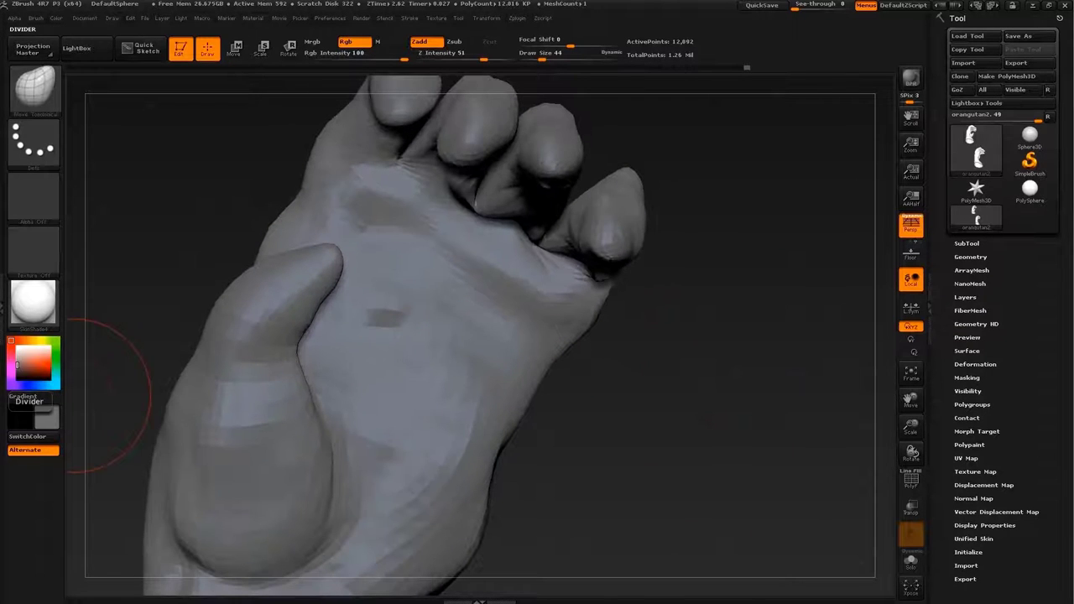
key("s")
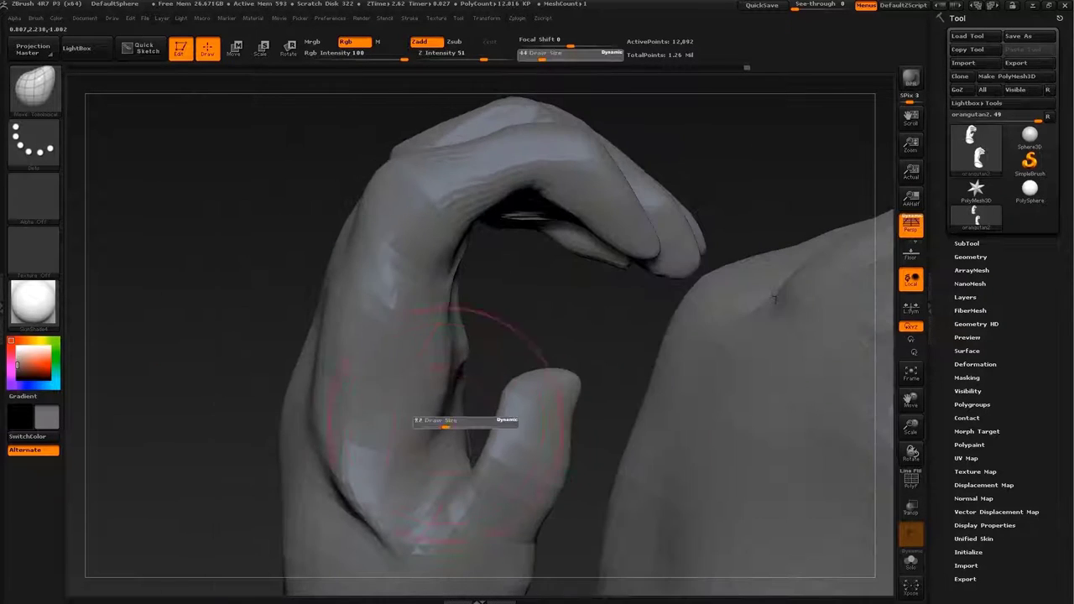
key("w")
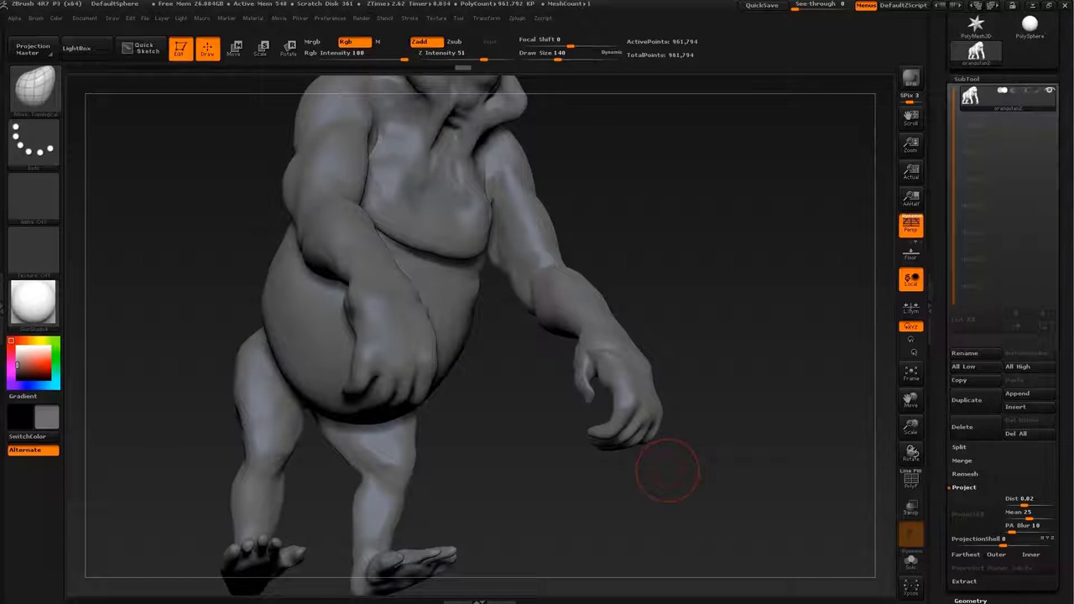
Bring one isolated hand to the camera and inspect its palm, back and fingers from above
mouse_move(668, 471)
left_mouse_down()
mouse_move(638, 497)
mouse_move(537, 356)
left_mouse_up()
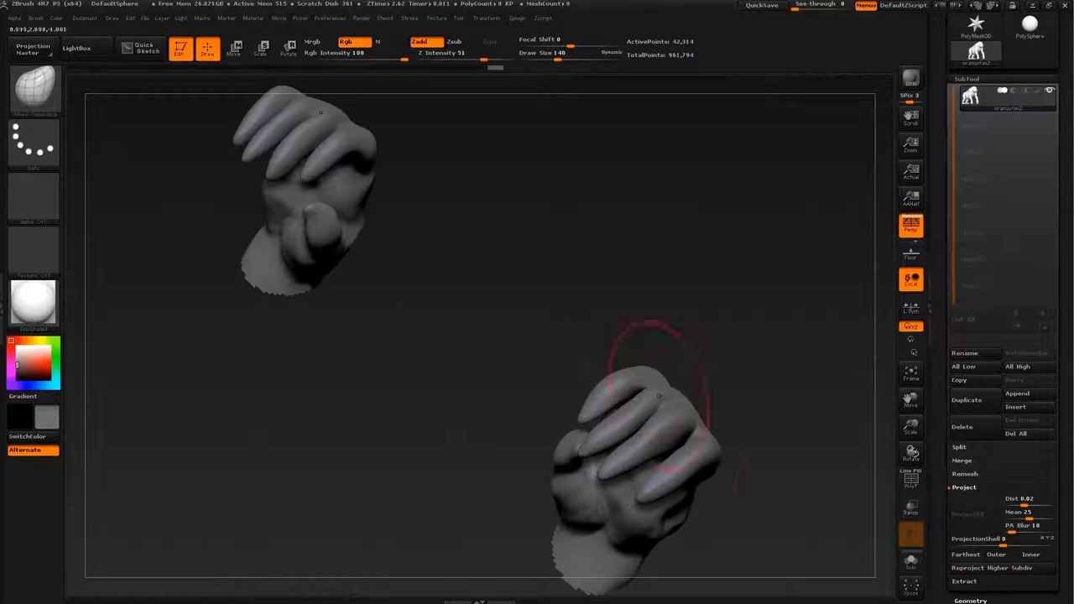
mouse_move(629, 359)
left_mouse_down()
mouse_move(598, 391)
mouse_move(516, 268)
left_mouse_up()
key("s")
key("s")
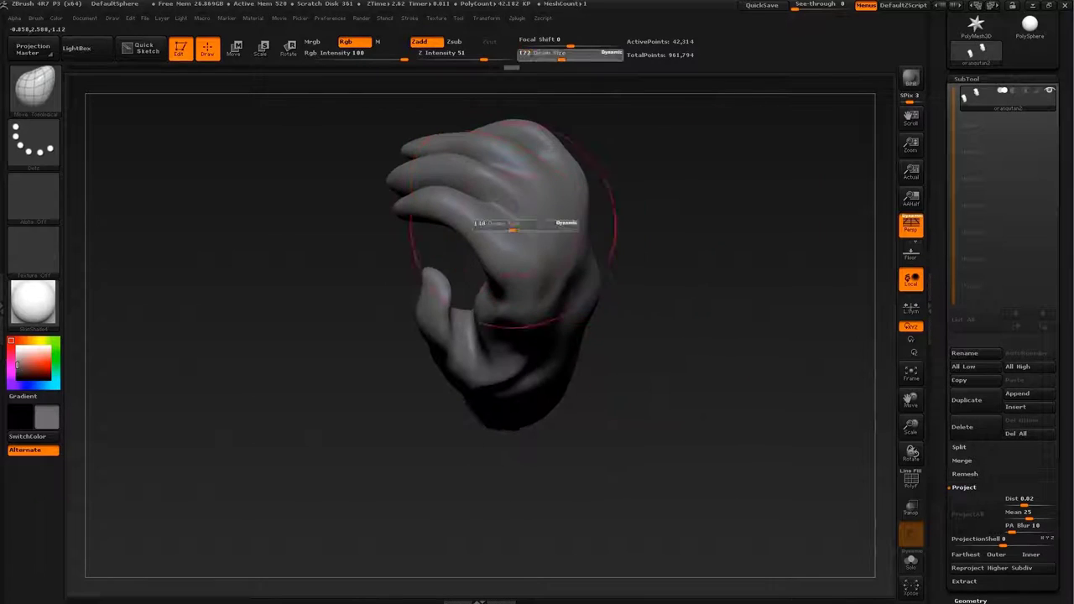
mouse_move(678, 240)
left_mouse_down()
mouse_move(697, 277)
mouse_move(583, 250)
mouse_move(571, 315)
left_mouse_up()
key("s")
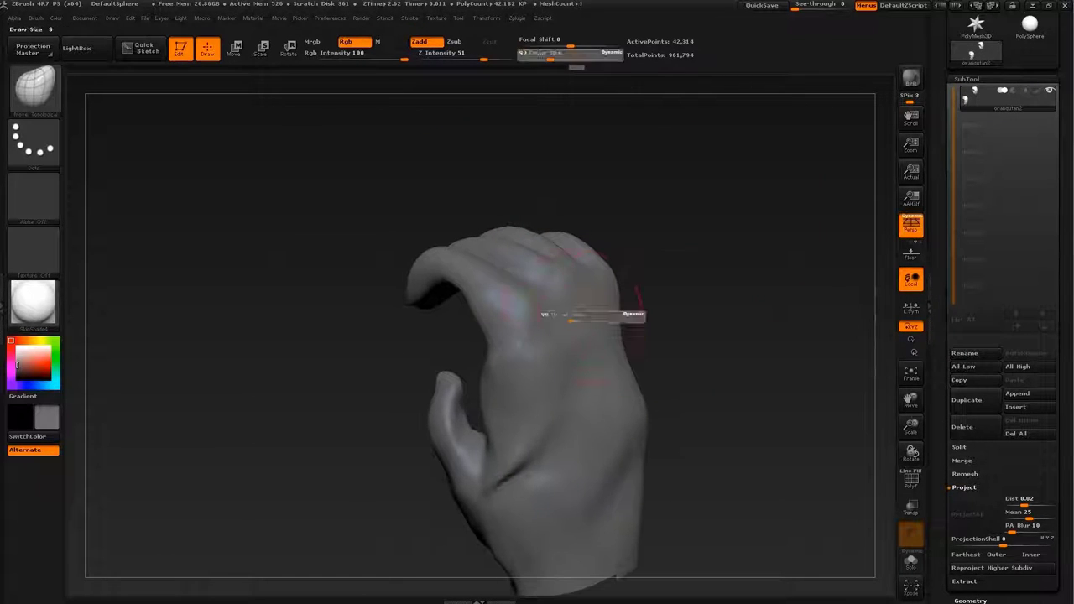
mouse_move(653, 193)
left_mouse_down()
mouse_move(573, 250)
mouse_move(637, 298)
mouse_move(604, 251)
left_mouse_up()
mouse_move(566, 338)
left_mouse_down()
mouse_move(503, 403)
mouse_move(478, 402)
left_mouse_up()
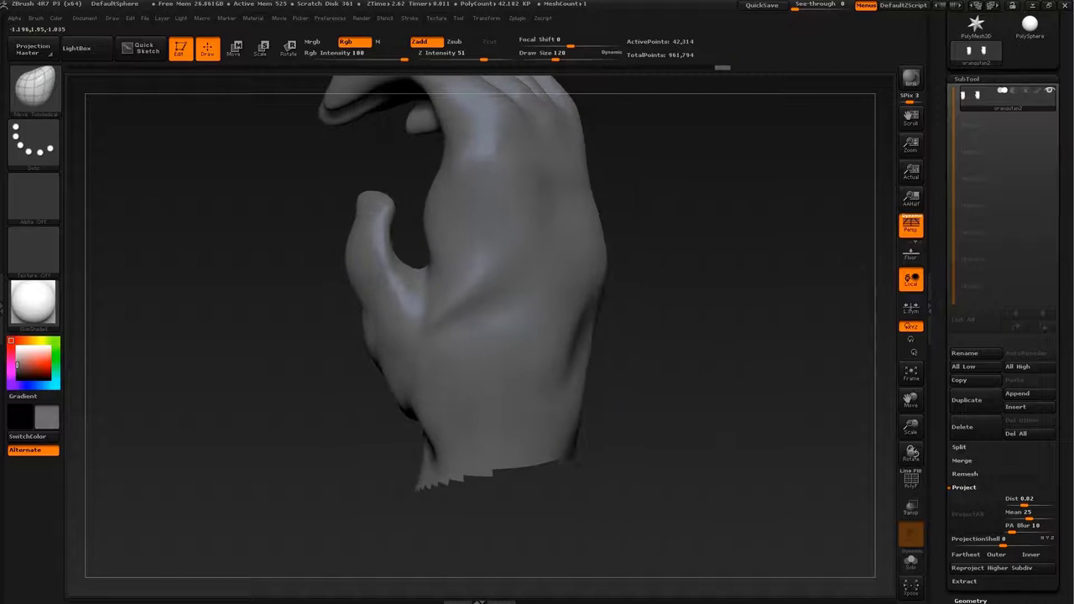
mouse_move(773, 351)
left_mouse_down()
mouse_move(646, 277)
mouse_move(739, 285)
left_mouse_up()
mouse_move(713, 178)
left_mouse_down()
mouse_move(665, 392)
mouse_move(635, 216)
mouse_move(683, 288)
left_mouse_up()
Pick the Inflat brush and zoom on the palm with the fingers pointing up
key("b")
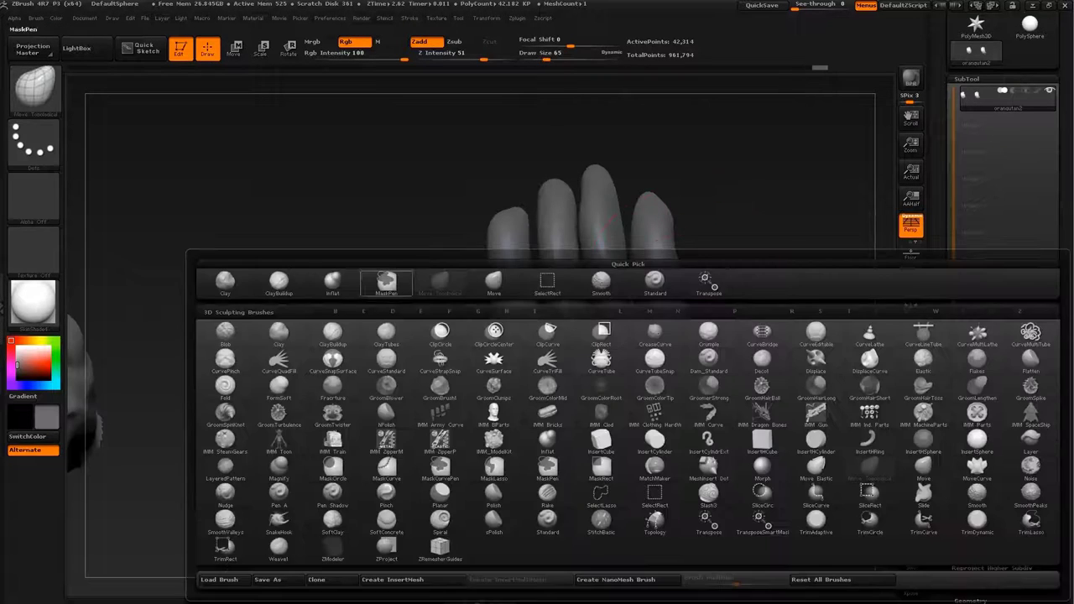
key("i")
key("n")
key("s")
mouse_move(646, 222)
left_mouse_down()
mouse_move(570, 335)
mouse_move(597, 353)
left_mouse_up()
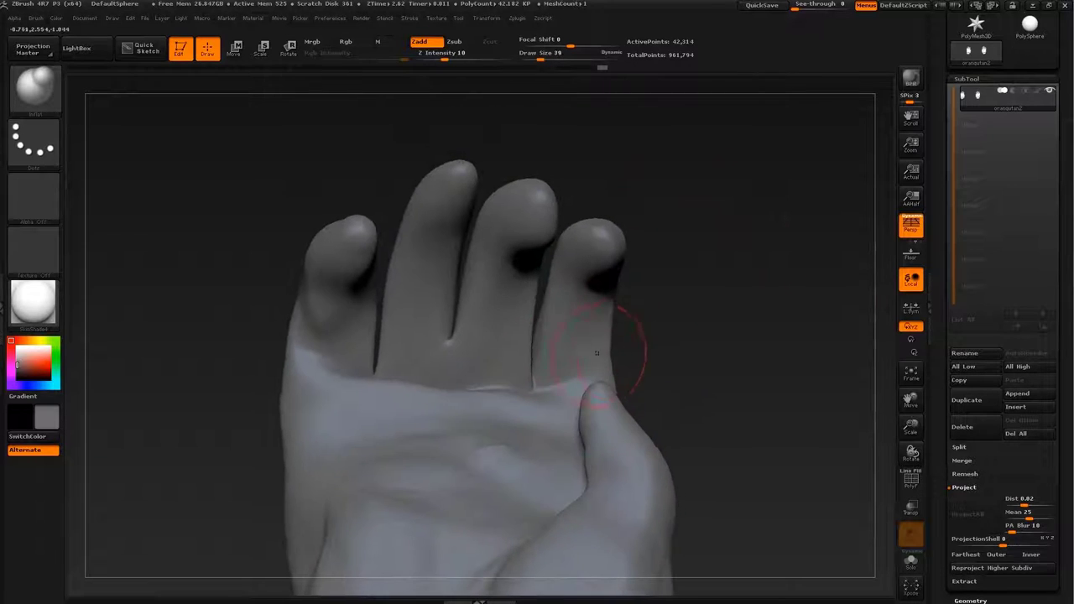
left_click_drag(449, 344, 515, 353)
key("b")
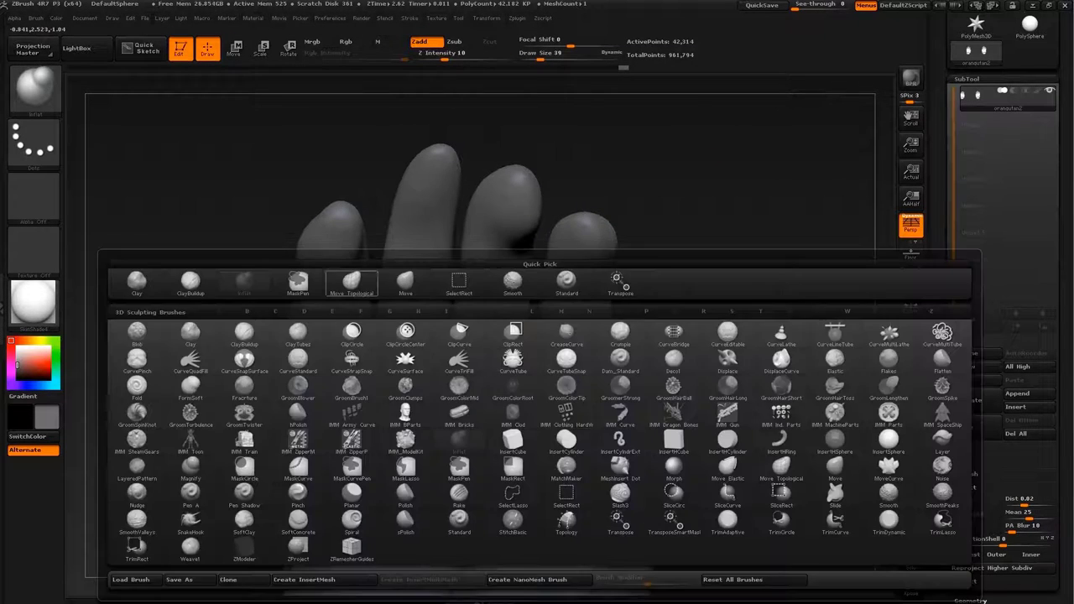
key("m")
key("t")
left_click_drag(457, 377, 447, 368)
Return to the Inflat brush and puff up knuckle bulges on the middle and other fingers
key("b")
key("c")
key("b")
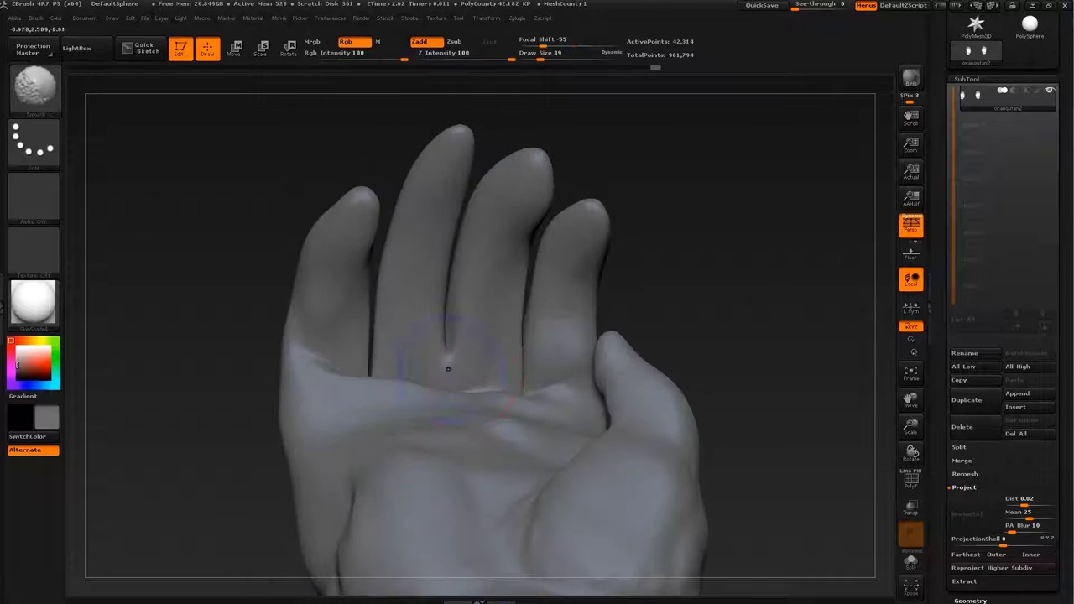
key("b")
key("i")
key("n")
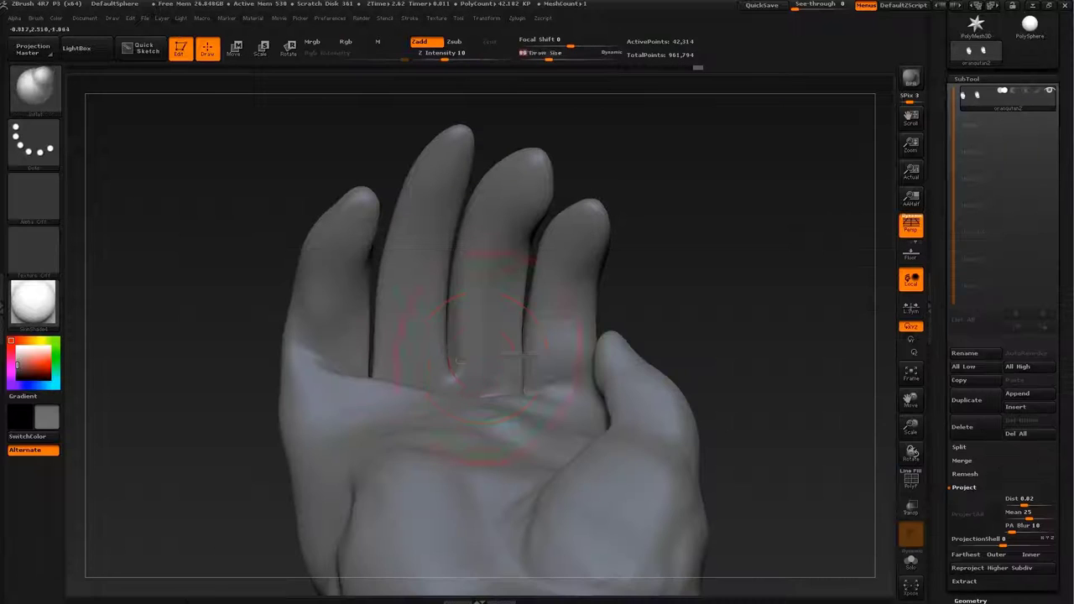
left_click_drag(738, 315, 507, 335)
left_click_drag(742, 223, 508, 285)
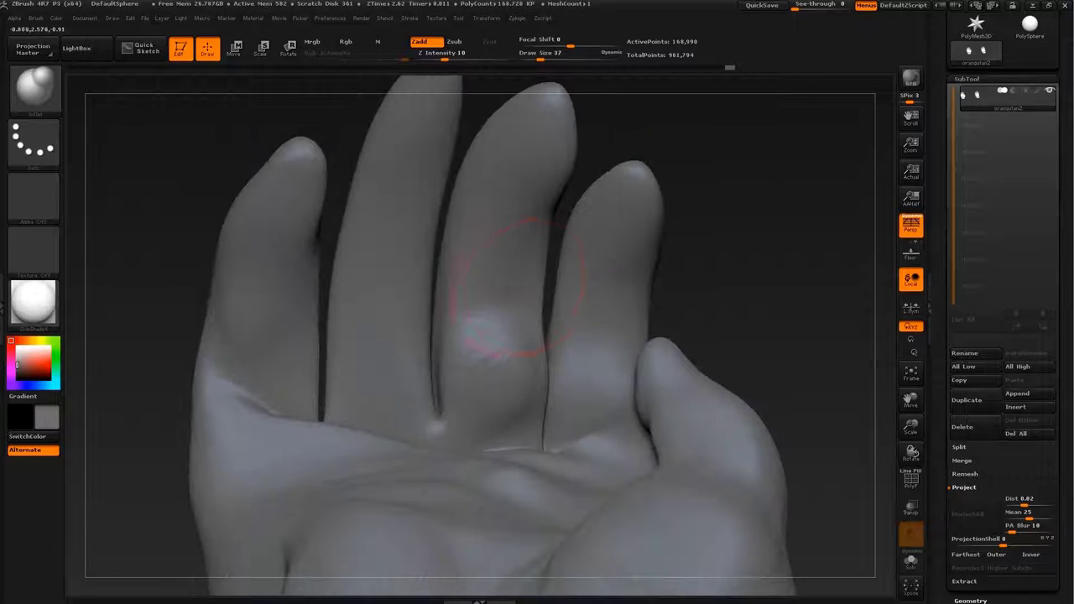
left_click_drag(540, 346, 552, 340)
Rotate the hand and switch to the ClayBuildup brush at size 39
left_click_drag(665, 300, 808, 228)
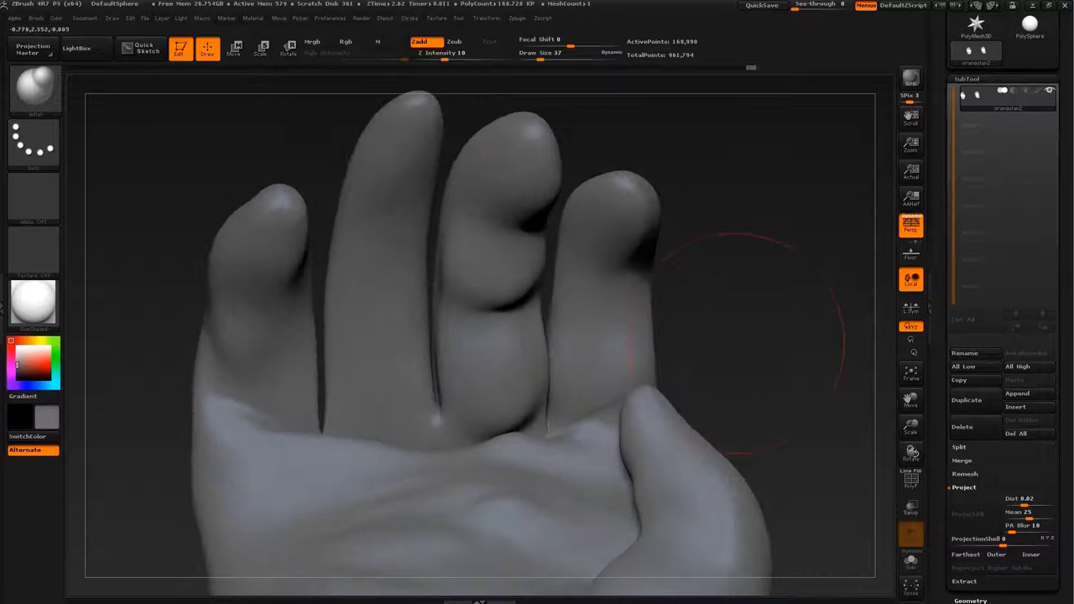
key("b")
key("d")
key("s")
key("]")
key("]")
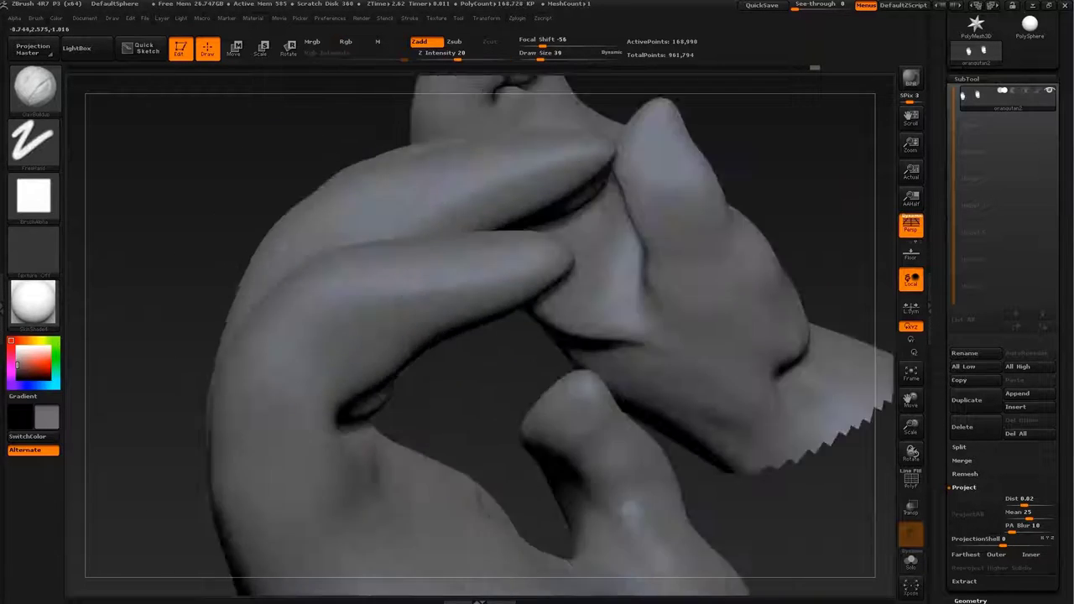
Build up a crease and a rounded pad on the middle finger from a frontal upright view
mouse_move(387, 392)
left_mouse_down()
mouse_move(373, 304)
mouse_move(390, 281)
left_mouse_up()
left_click_drag(797, 251, 470, 123)
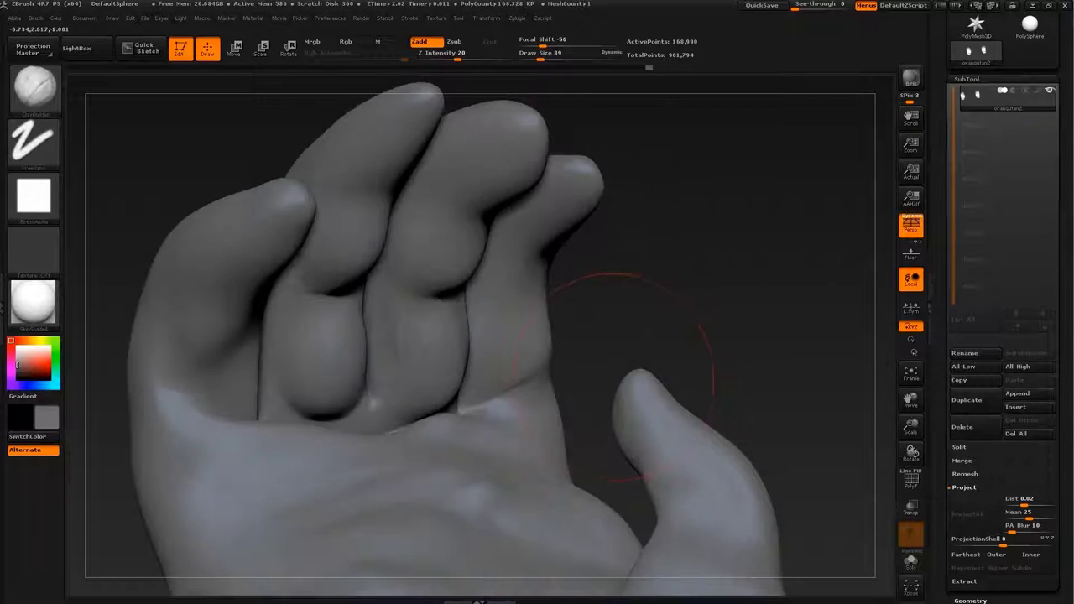
mouse_move(797, 335)
left_mouse_down()
mouse_move(755, 277)
mouse_move(580, 285)
left_mouse_up()
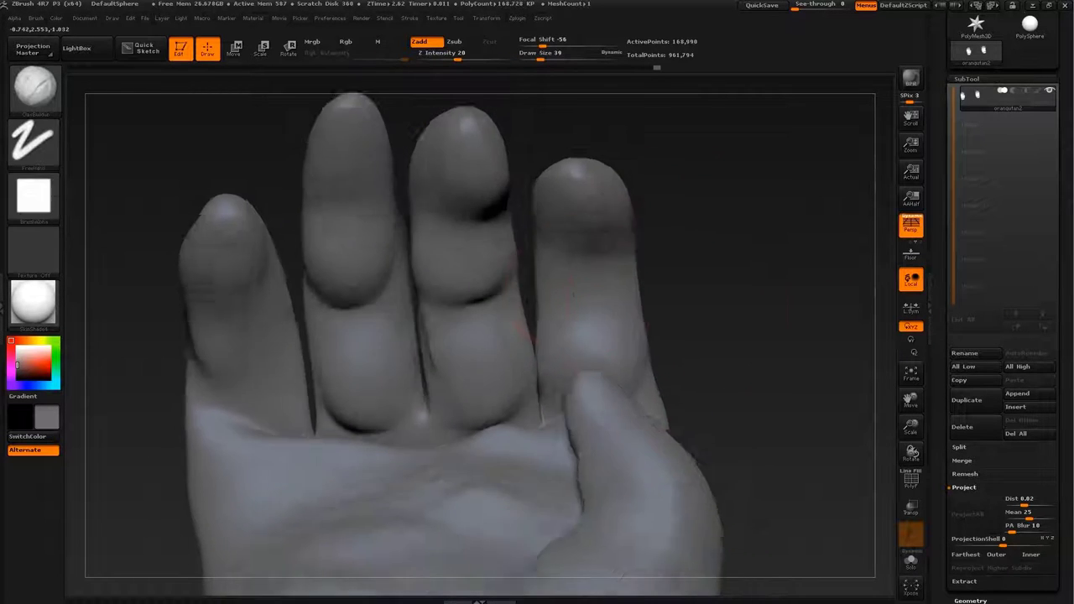
mouse_move(797, 293)
left_mouse_down()
mouse_move(587, 285)
mouse_move(638, 252)
left_mouse_up()
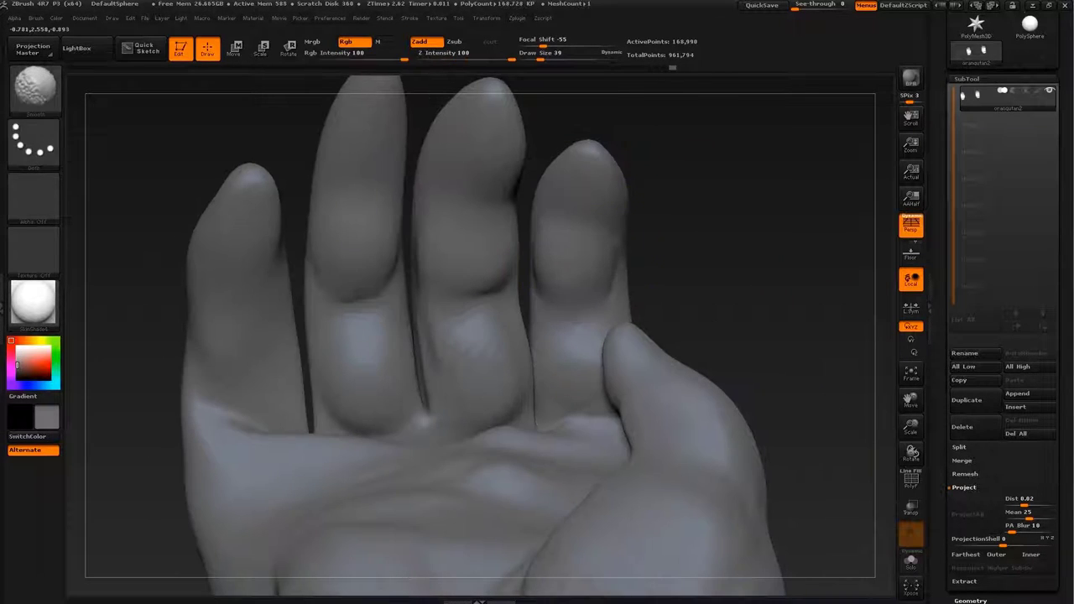
mouse_move(797, 293)
left_mouse_down()
mouse_move(671, 269)
mouse_move(755, 277)
left_mouse_up()
left_click_drag(482, 290, 507, 311)
left_click_drag(797, 294, 738, 252)
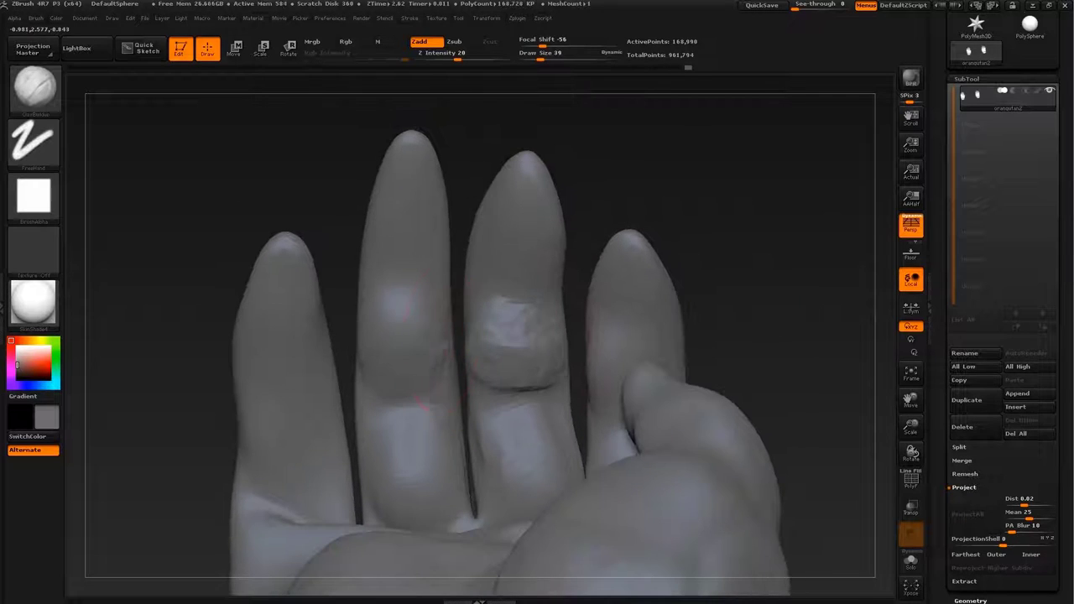
Smooth rough patches on the index and middle fingers and sculpt knuckle folds on the lower index finger
left_click_drag(395, 235, 432, 256, "shift")
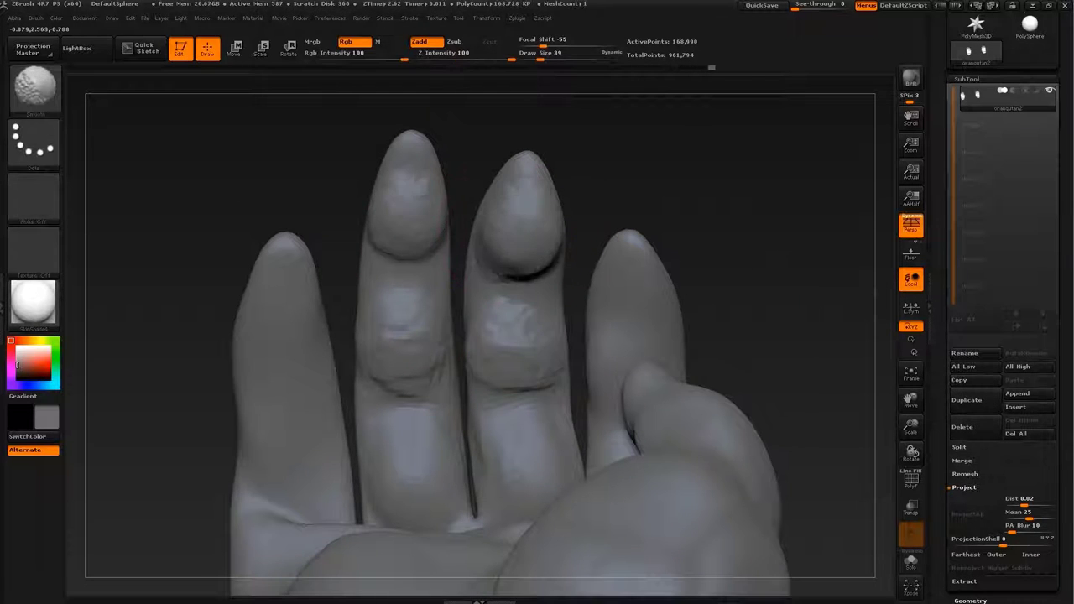
left_click_drag(500, 260, 550, 277, "shift")
left_click_drag(611, 167, 612, 279)
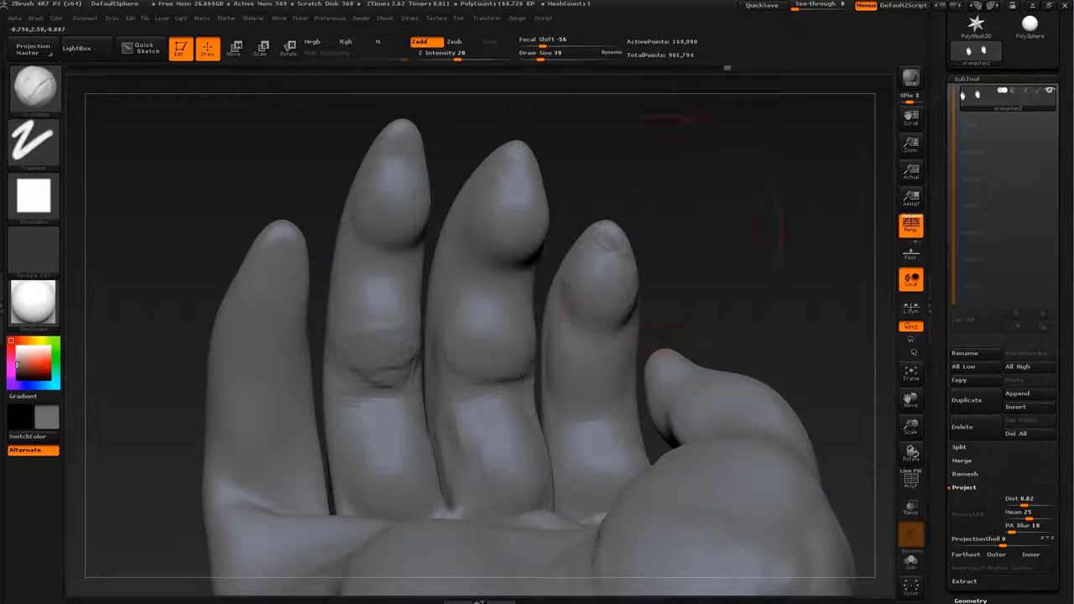
left_click_drag(541, 277, 382, 268)
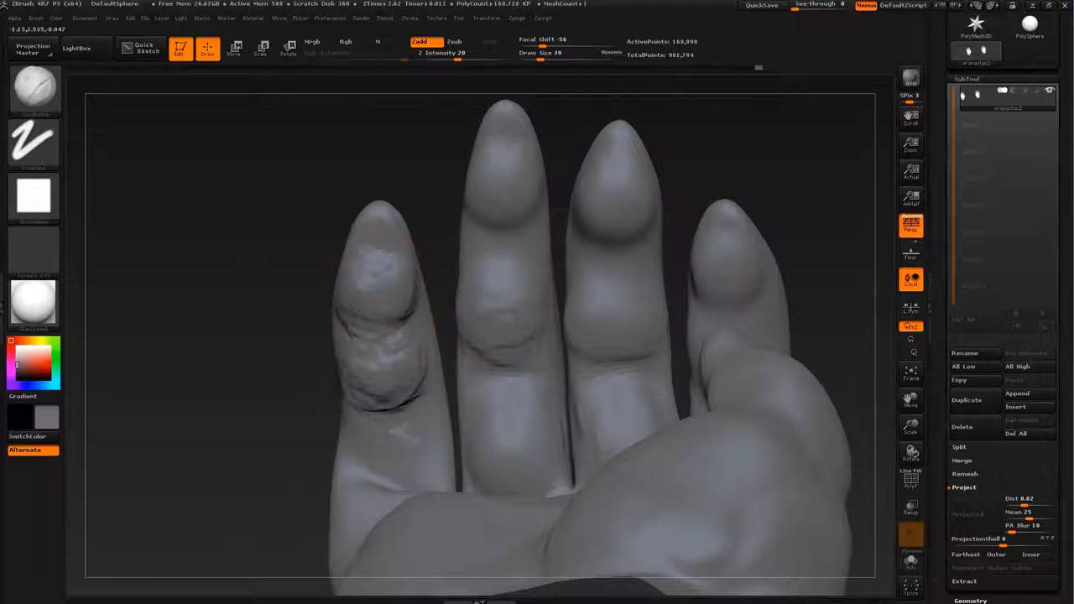
left_click_drag(395, 411, 386, 479)
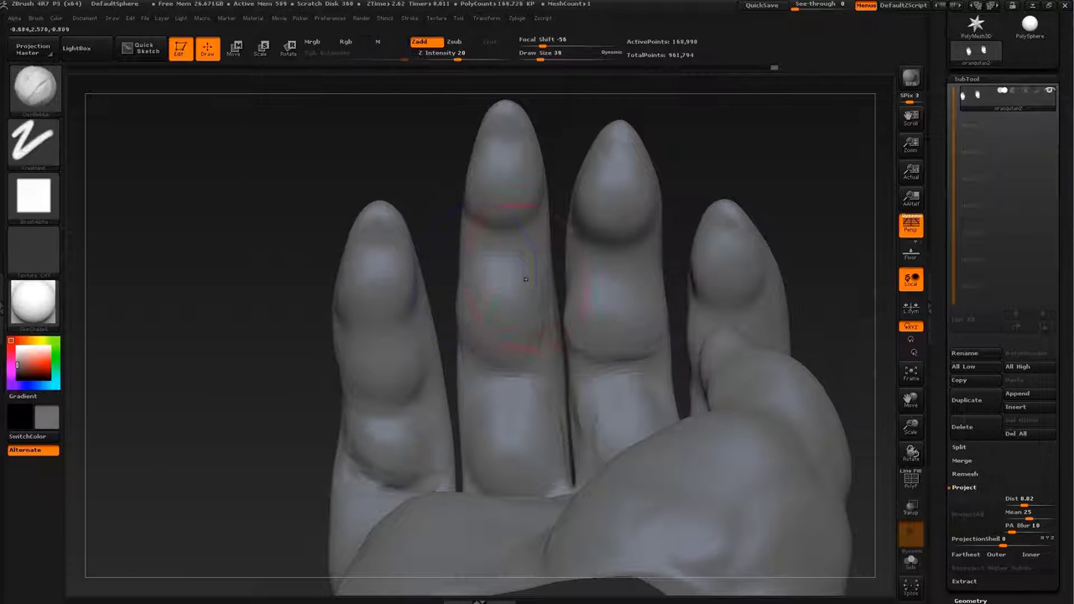
left_click_drag(210, 336, 252, 251)
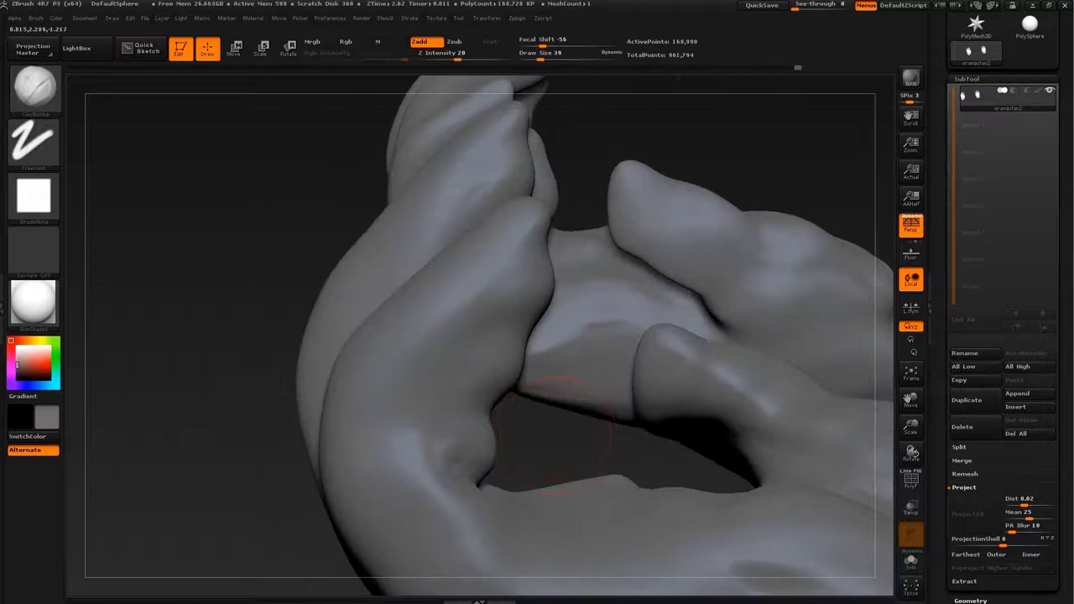
Reshape the crease near the pinky base with the Standard brush, then enlarge it to 71
key("b")
key("s")
key("t")
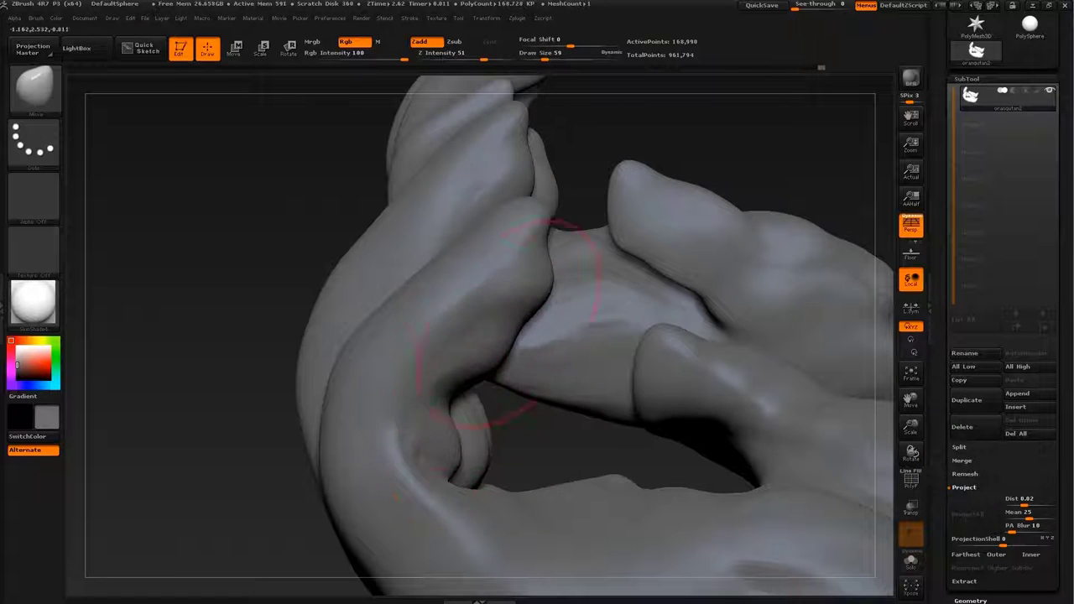
left_click_drag(470, 402, 487, 453)
key("s")
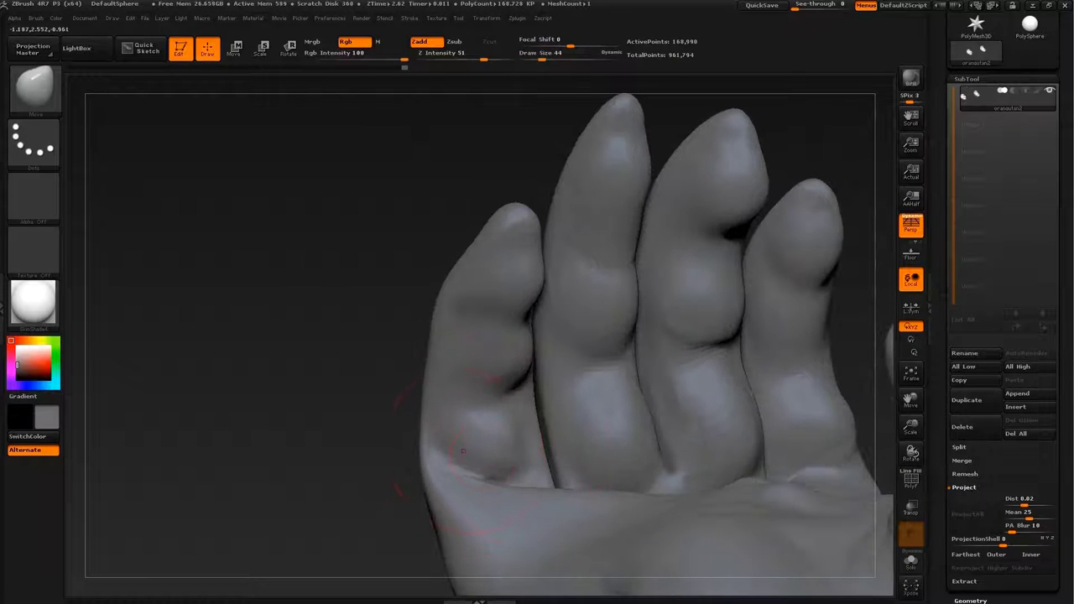
mouse_move(447, 484)
left_mouse_down()
mouse_move(470, 402)
mouse_move(554, 439)
left_mouse_up()
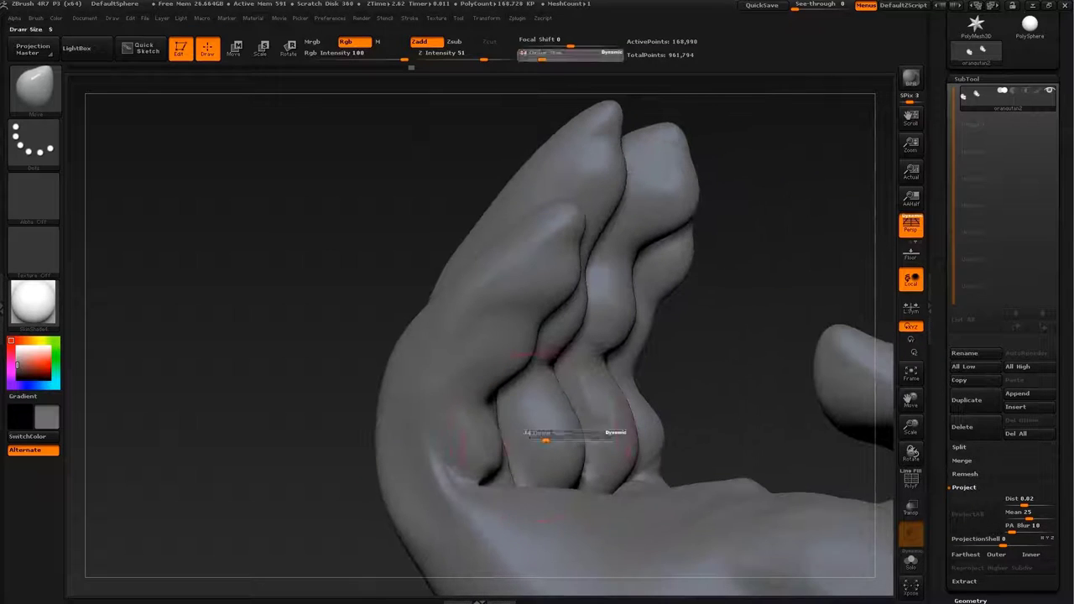
left_click_drag(719, 288, 546, 419)
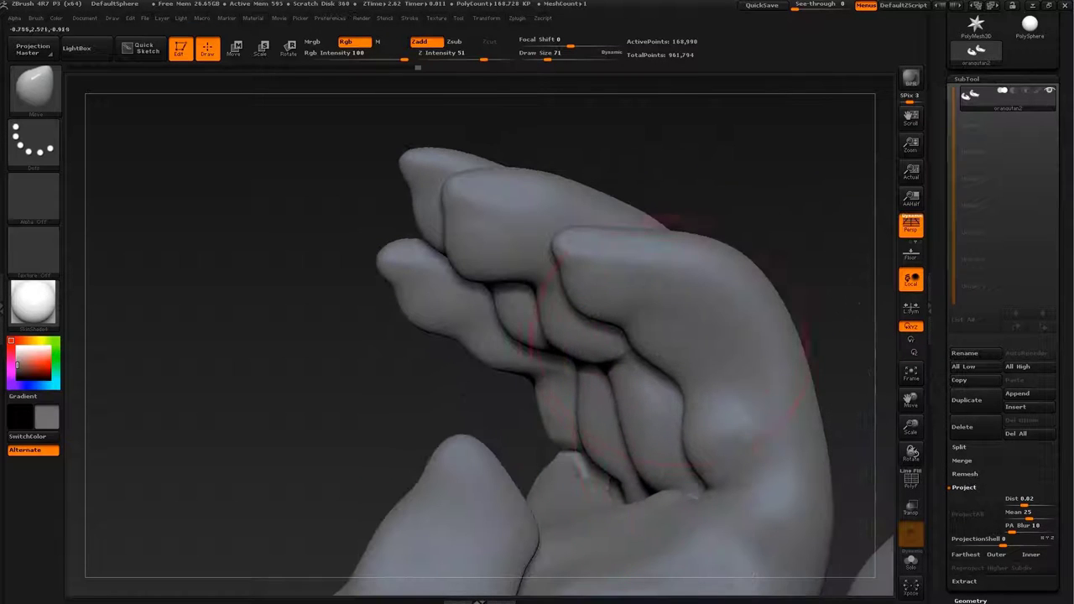
left_click_drag(210, 353, 252, 318)
left_click_drag(210, 352, 319, 328)
Switch to the Move Topological brush at size 65
key("b")
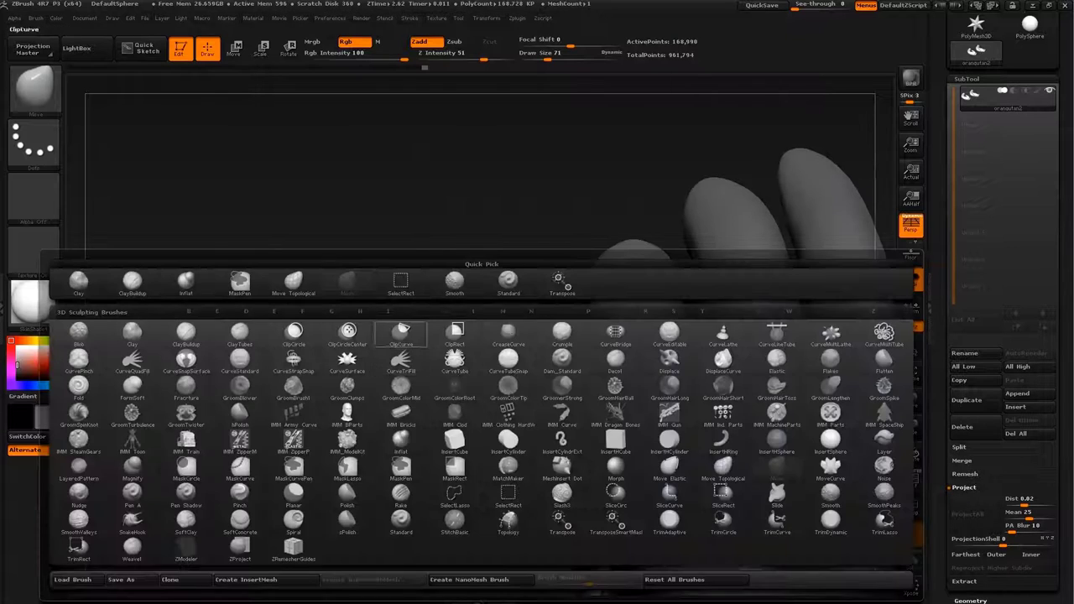
key("m")
key("t")
mouse_move(241, 470)
left_mouse_down()
mouse_move(550, 377)
mouse_move(537, 378)
left_mouse_up()
key("s")
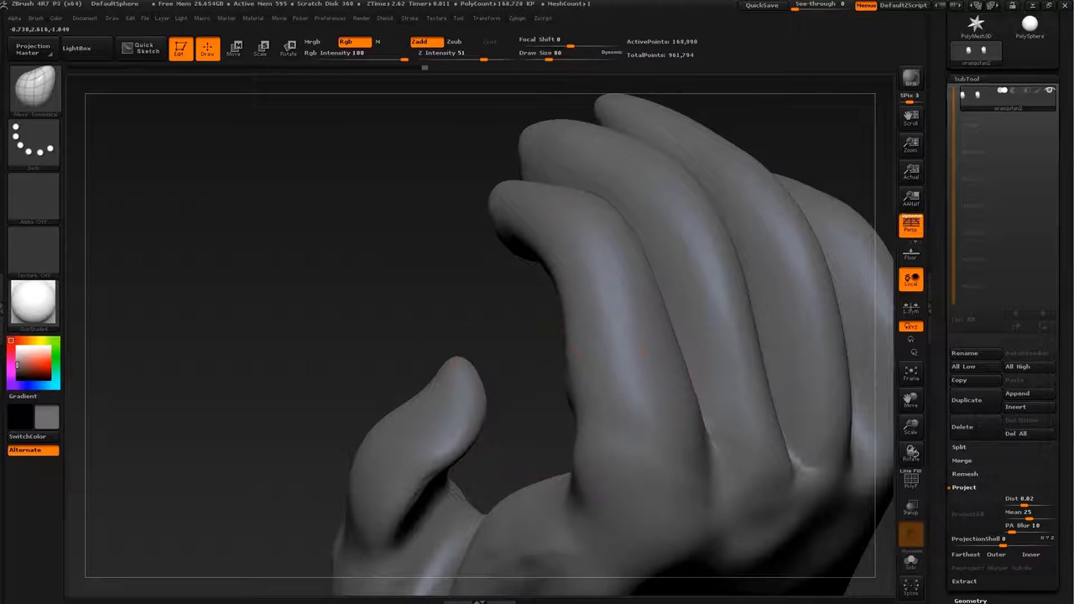
mouse_move(483, 286)
left_mouse_down()
mouse_move(529, 392)
mouse_move(372, 240)
mouse_move(430, 253)
left_mouse_up()
Face the back of the hand and select a fine FreeHand crease brush at Z Intensity 20
left_click_drag(579, 336, 524, 363)
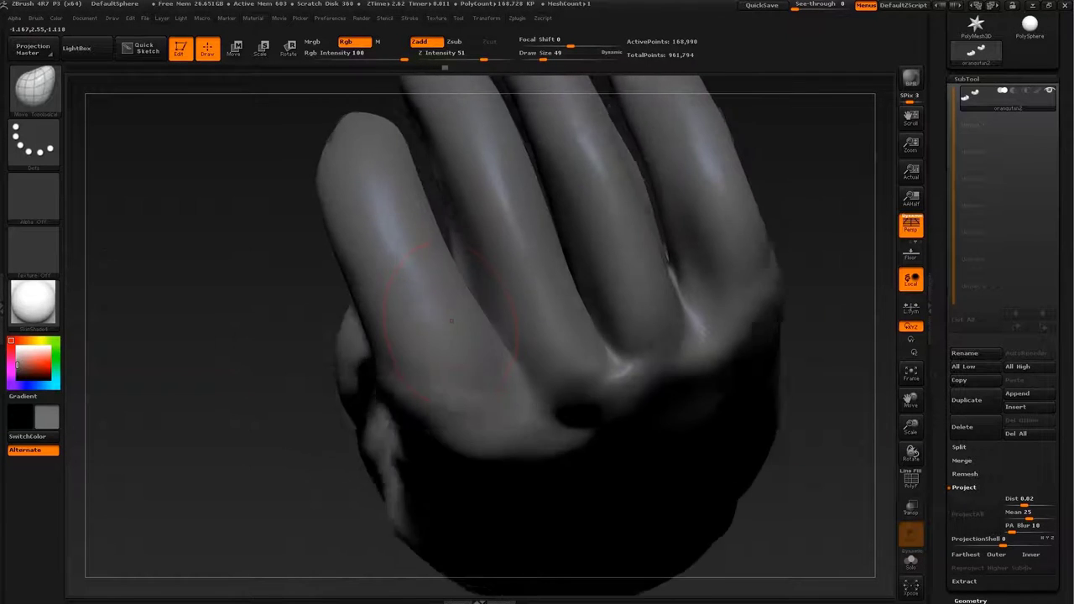
mouse_move(503, 281)
left_mouse_down()
mouse_move(491, 371)
mouse_move(520, 352)
left_mouse_up()
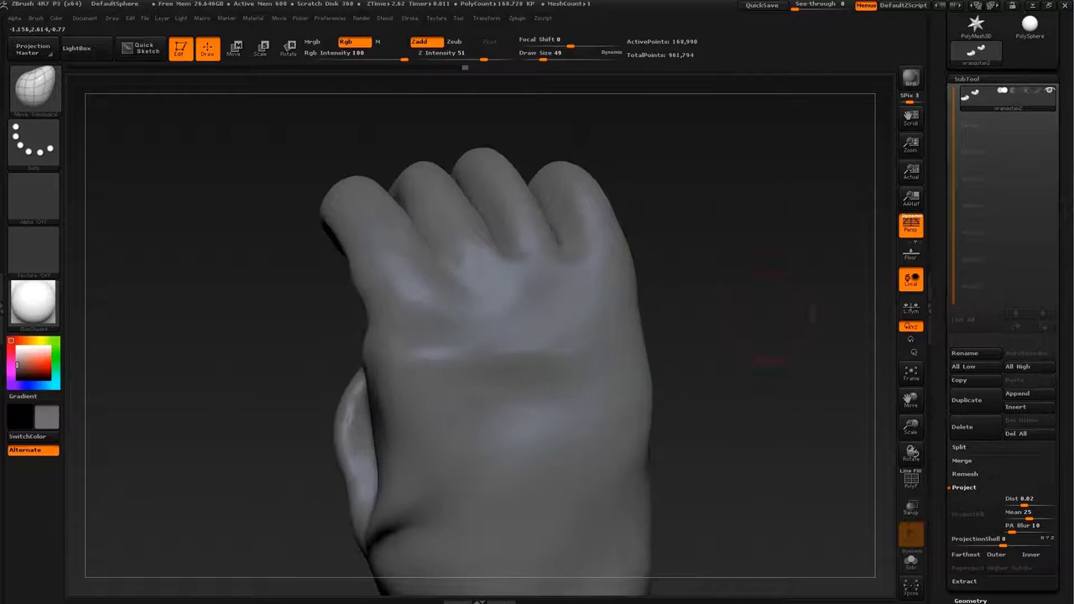
key("b")
left_click(484, 307)
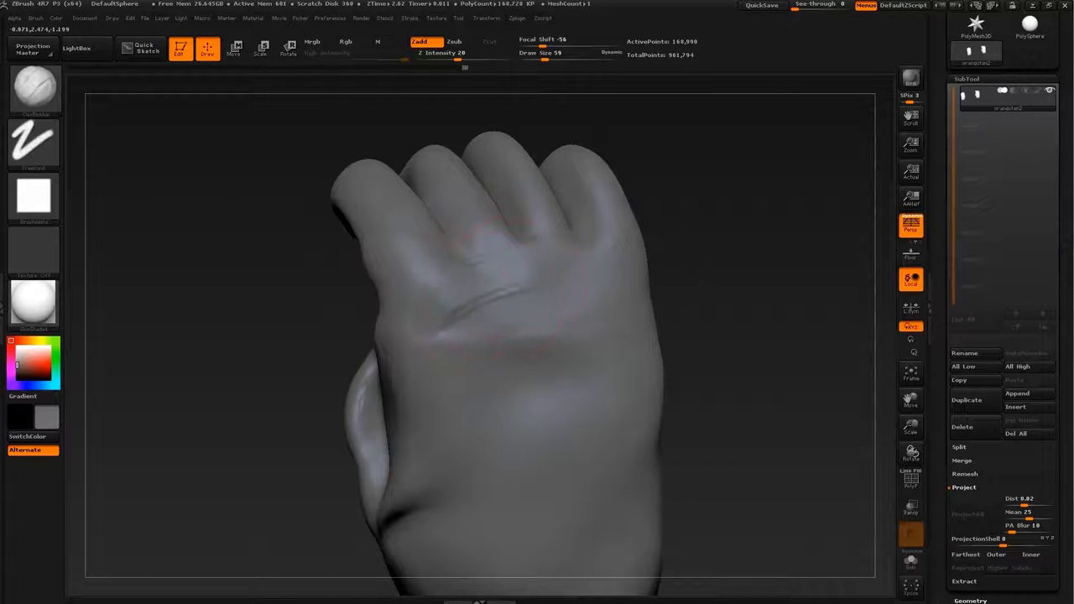
Carve several diagonal wrinkle creases across the back of the hand
left_click_drag(520, 310, 586, 319)
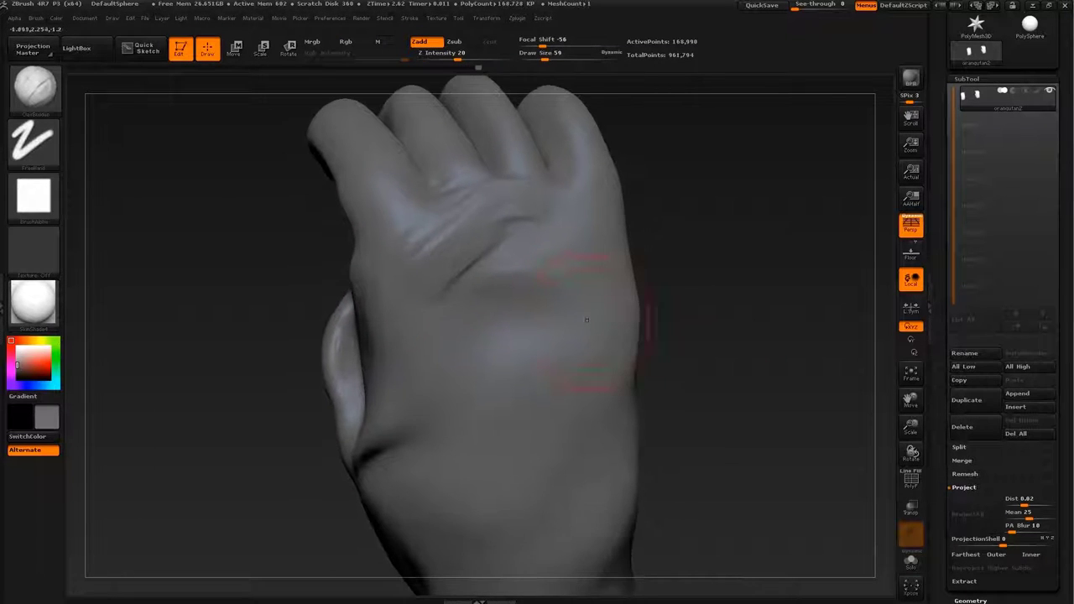
left_click_drag(437, 394, 562, 277)
left_click_drag(436, 419, 579, 344)
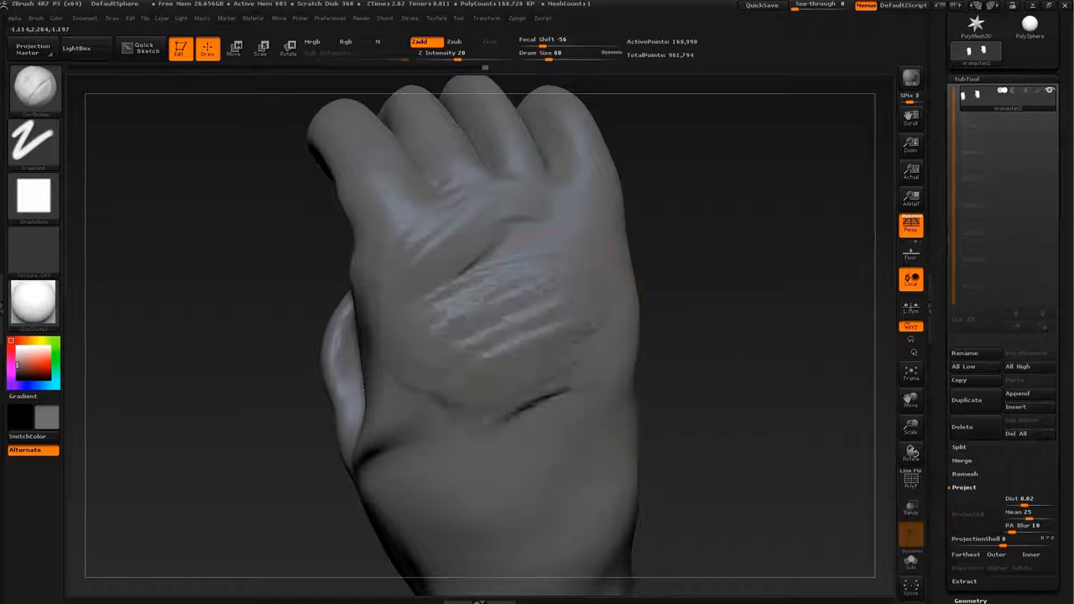
left_click_drag(453, 453, 595, 336)
left_click_drag(587, 399, 490, 460)
Add diagonal wrinkles across the wrist and lower back of the hand, then soften them
left_click_drag(713, 378, 797, 361)
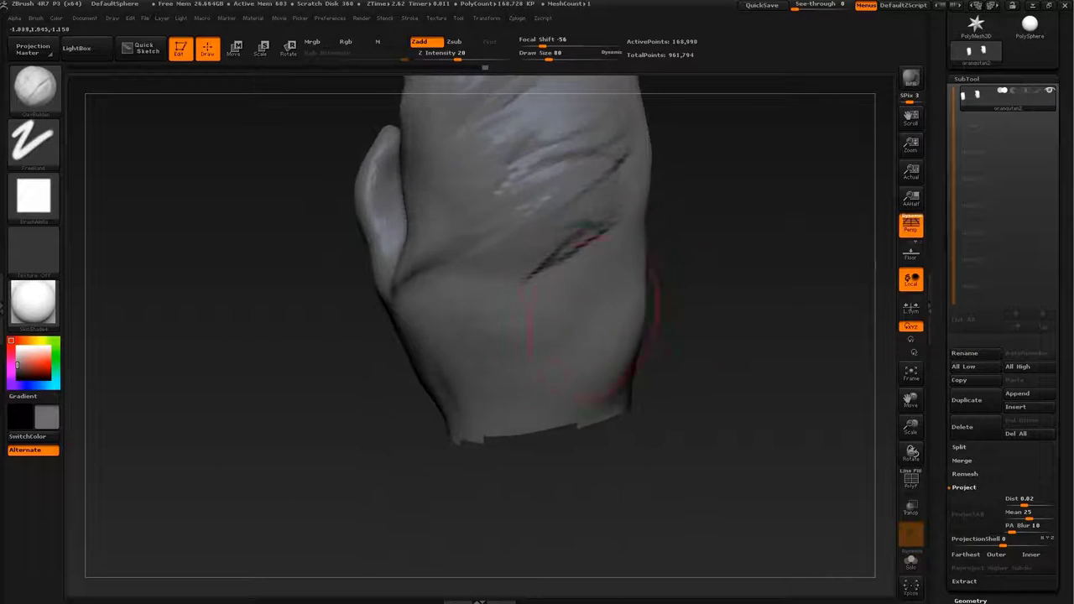
left_click_drag(444, 251, 604, 289)
left_click_drag(470, 394, 621, 323)
left_click_drag(720, 273, 599, 398)
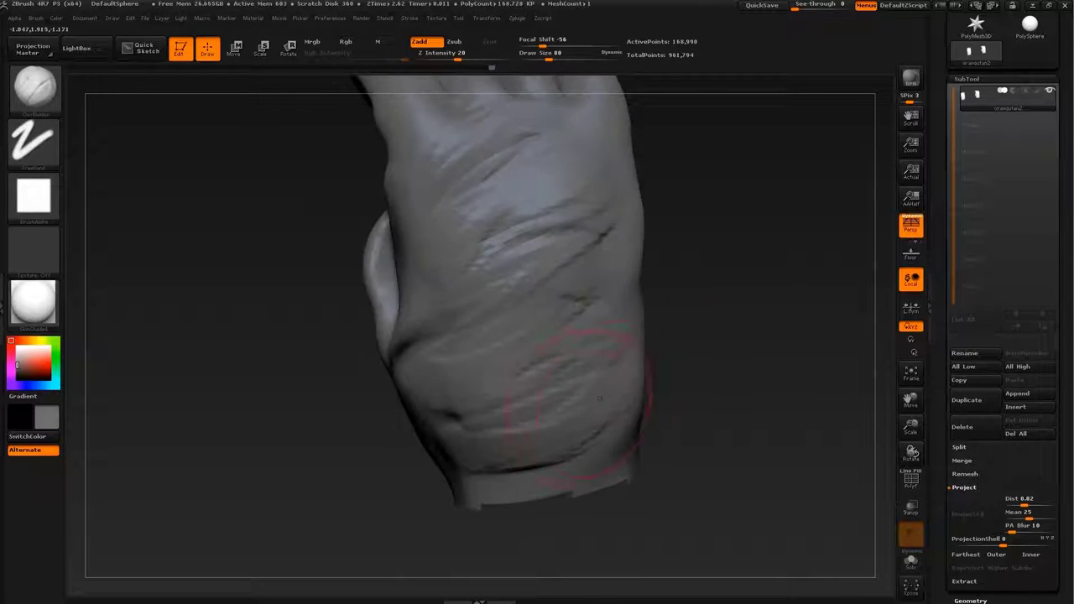
left_click_drag(485, 423, 620, 356)
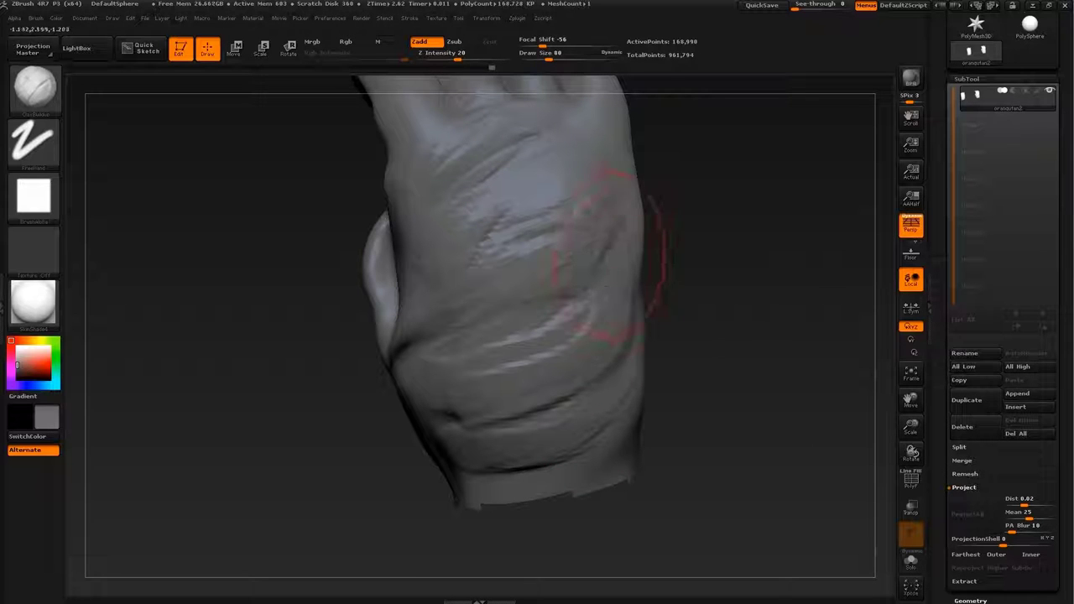
left_click_drag(486, 416, 570, 361, "shift")
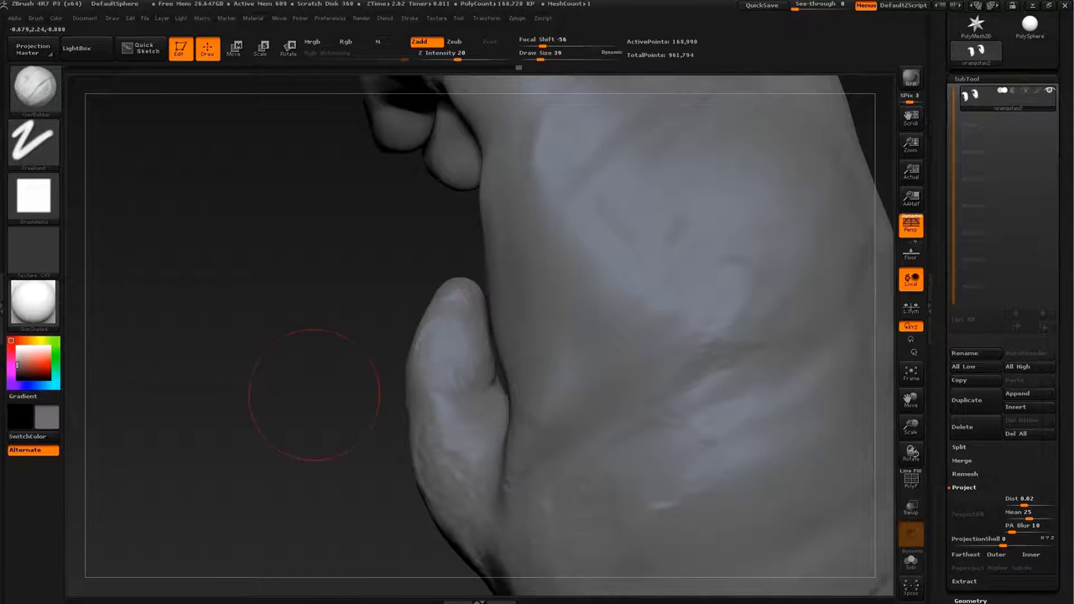
Review the hand from thumb, palm and both-hands views, then zoom onto one hand's back
mouse_move(315, 394)
left_mouse_down()
mouse_move(453, 370)
mouse_move(489, 347)
left_mouse_up()
mouse_move(545, 312)
left_mouse_down()
mouse_move(489, 241)
mouse_move(506, 406)
left_mouse_up()
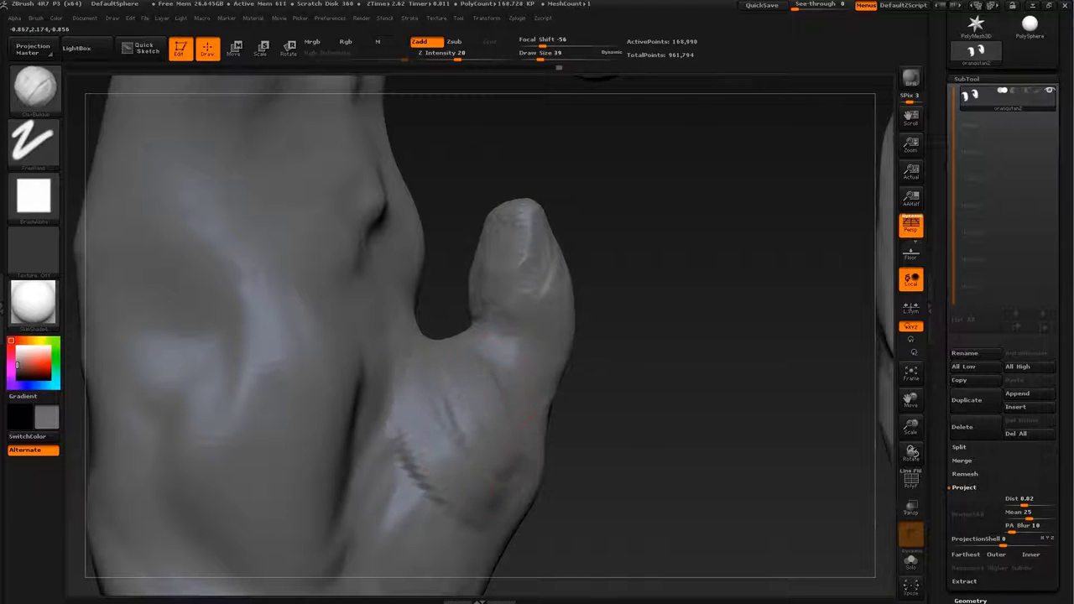
key("f")
left_click_drag(551, 404, 520, 336)
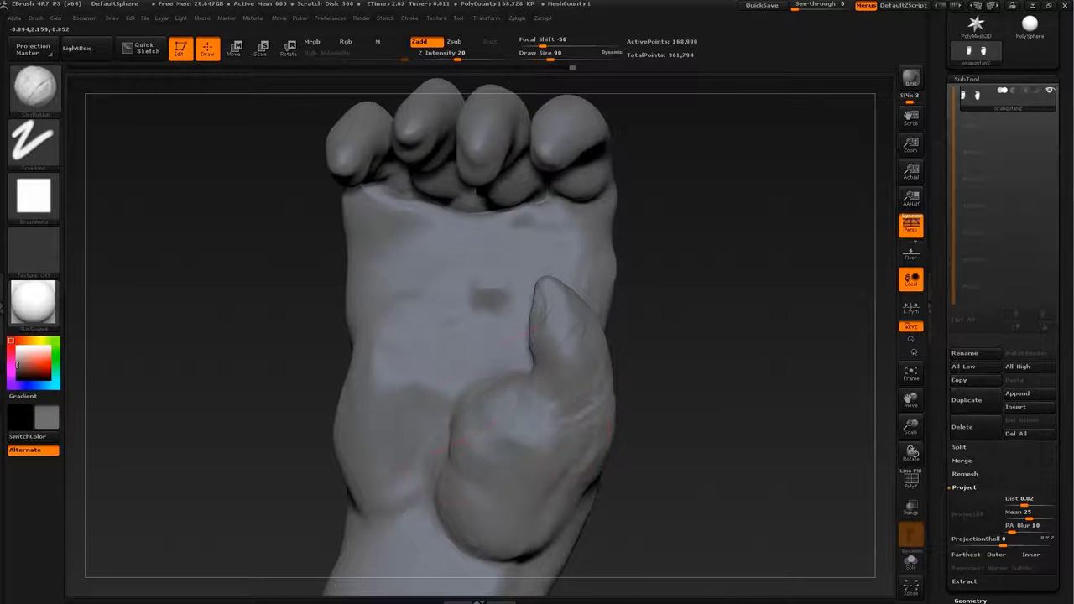
left_click_drag(680, 298, 864, 412)
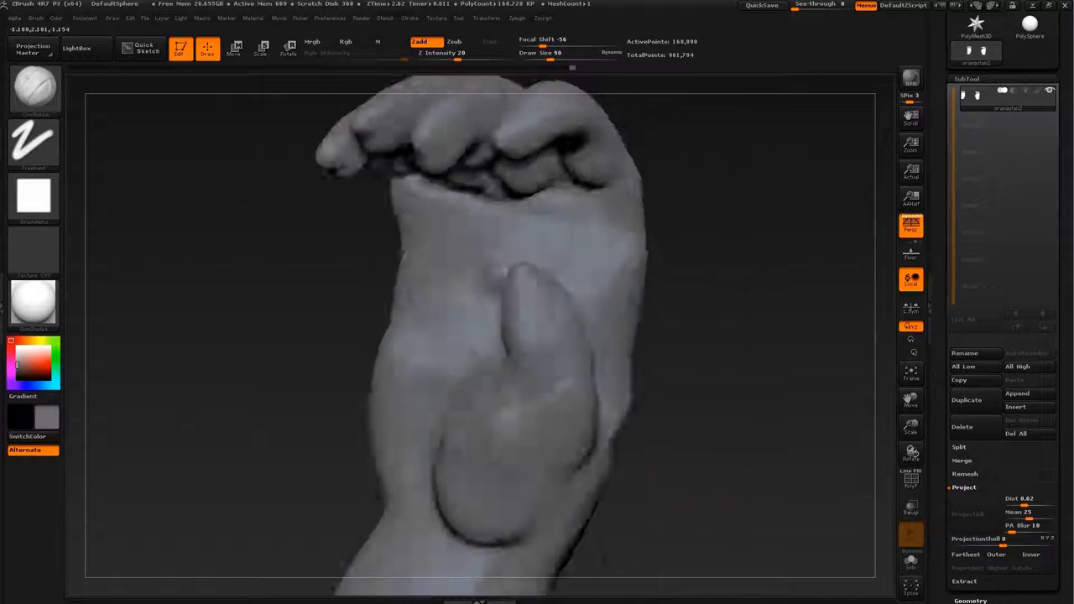
mouse_move(318, 361)
left_mouse_down()
mouse_move(348, 342)
mouse_move(389, 386)
left_mouse_up()
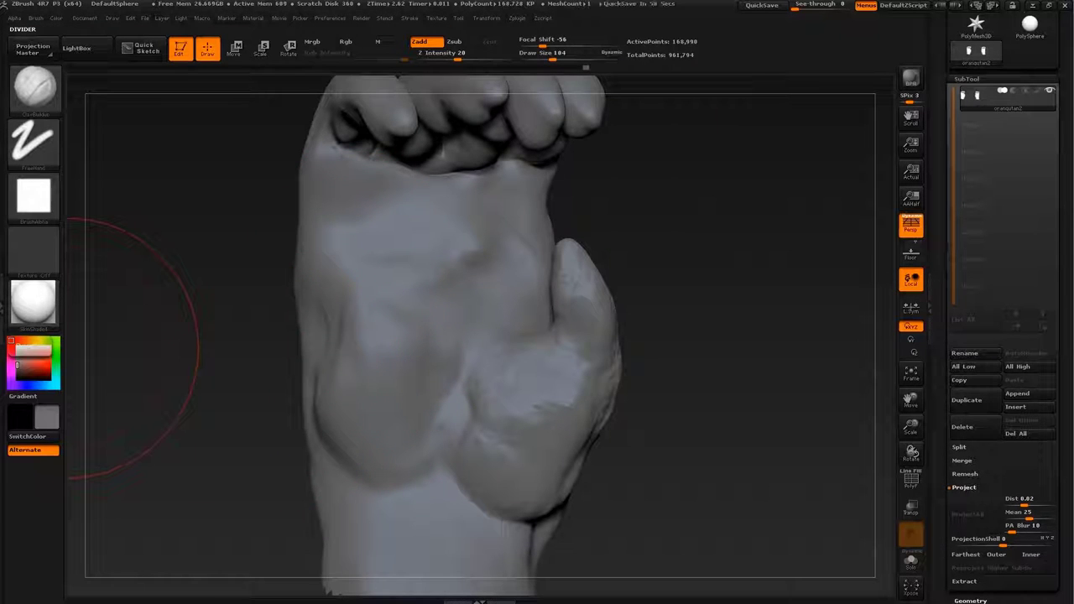
left_click_drag(693, 464, 719, 455)
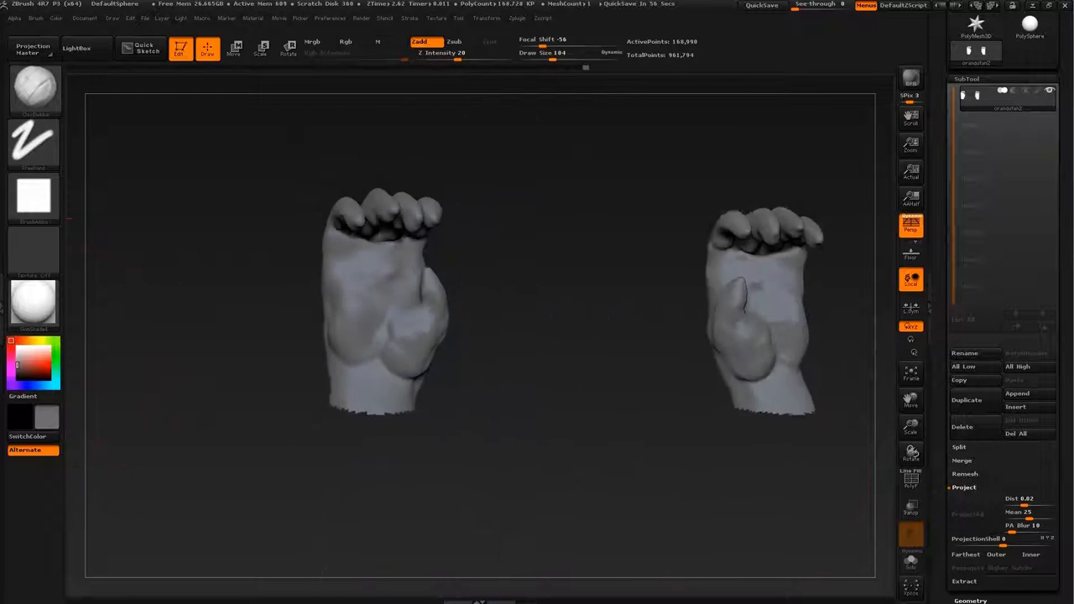
left_click_drag(193, 411, 696, 480, "alt")
key("s")
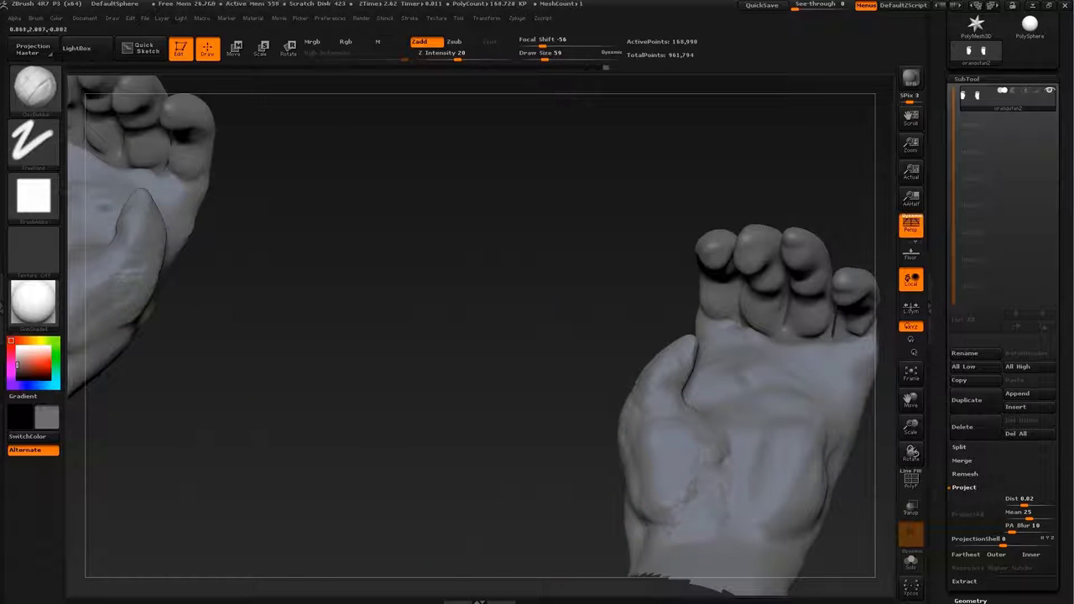
left_click_drag(635, 408, 524, 393)
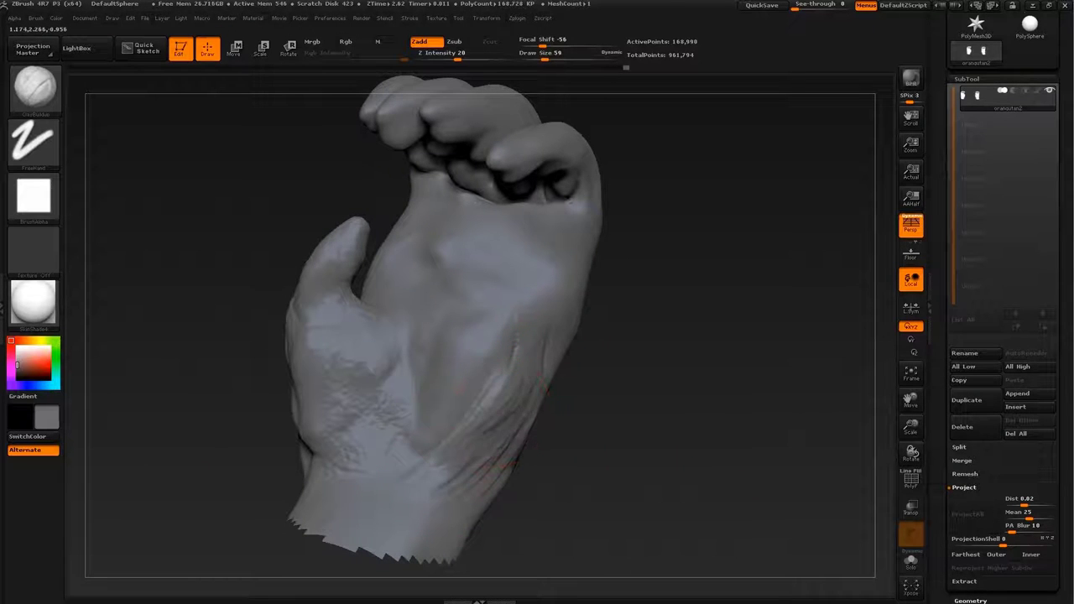
left_click_drag(448, 445, 498, 325)
Switch to the Dam_Standard brush and shrink it to size 37
key("b")
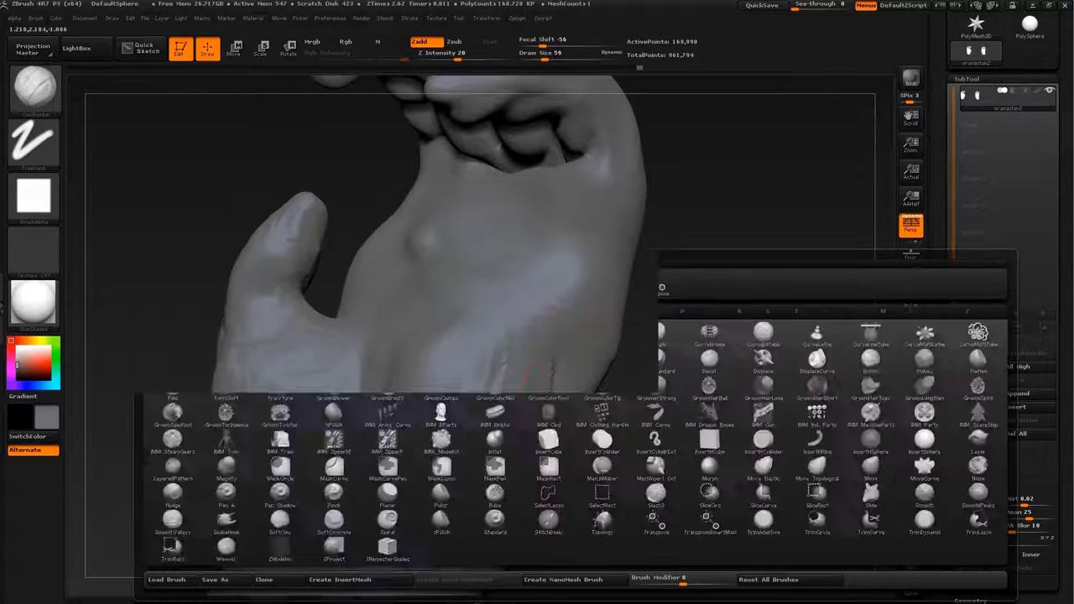
key("d")
key("s")
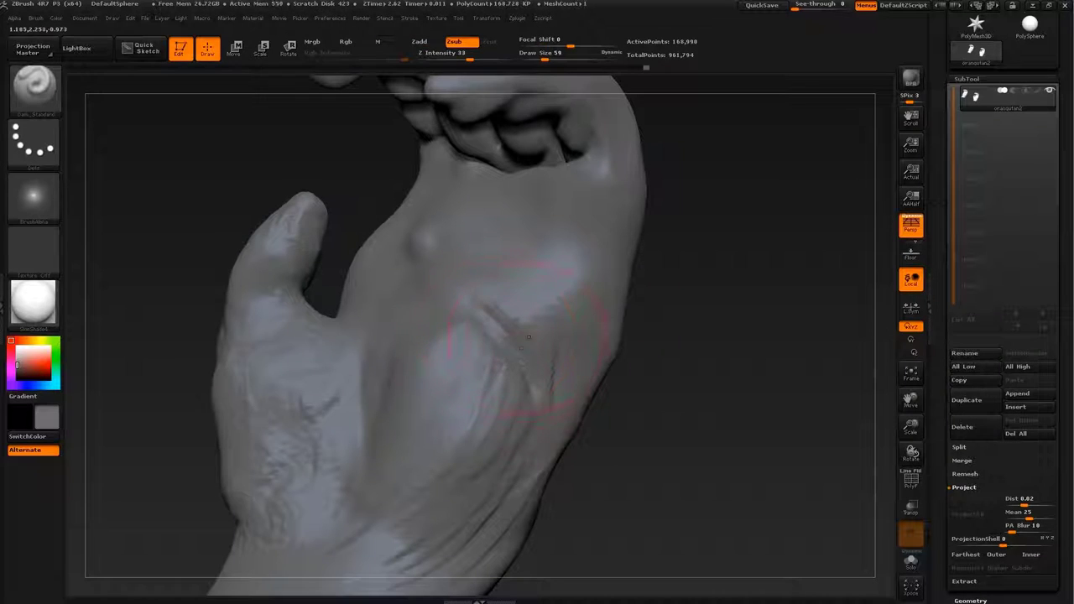
key("bracketleft")
key("bracketleft")
mouse_move(629, 336)
left_mouse_down()
mouse_move(604, 369)
mouse_move(619, 296)
mouse_move(743, 323)
left_mouse_up()
Return to the freehand crease brush and set its draw size to 25
key("b")
left_click(279, 284)
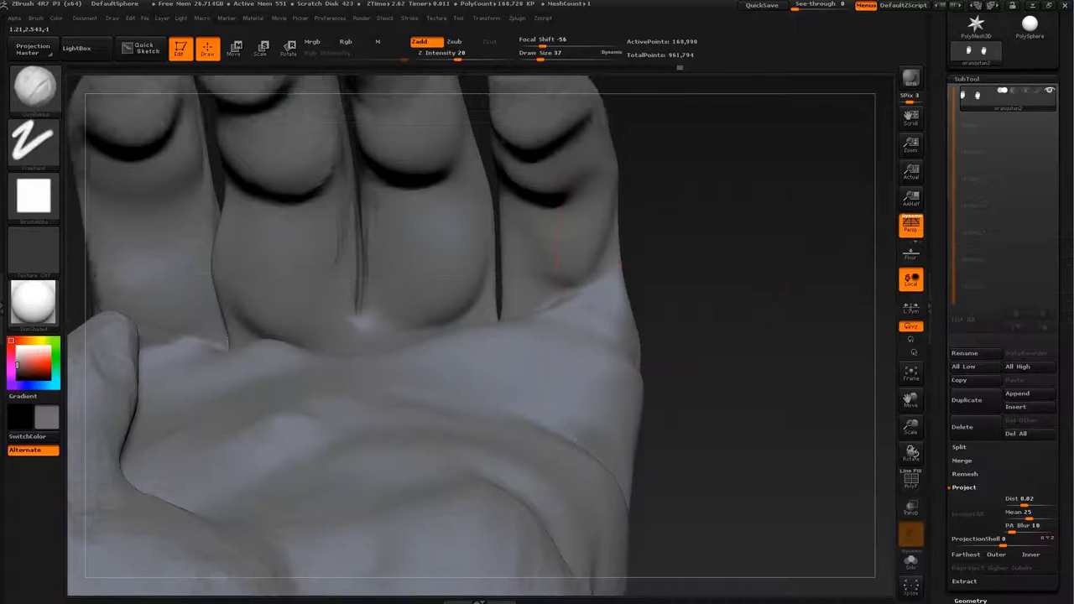
key("s")
mouse_move(587, 252)
left_mouse_down()
mouse_move(638, 311)
mouse_move(598, 311)
left_mouse_up()
left_click(624, 302)
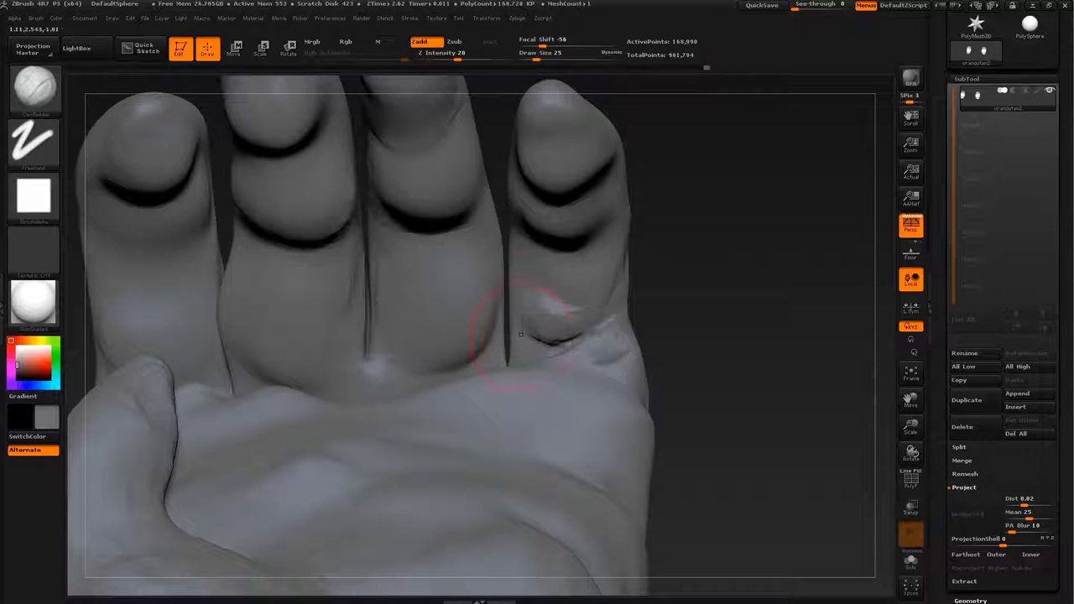
Smooth out the little finger's base with Move Topological one subdivision level down, then return to the top level
key("shift+d")
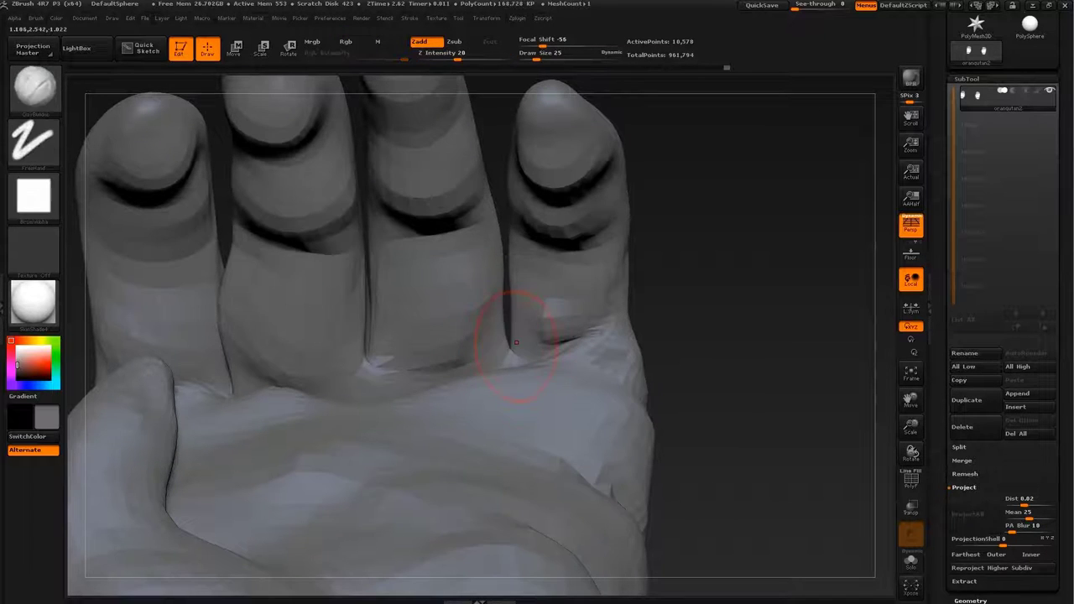
key("b")
left_click(377, 283)
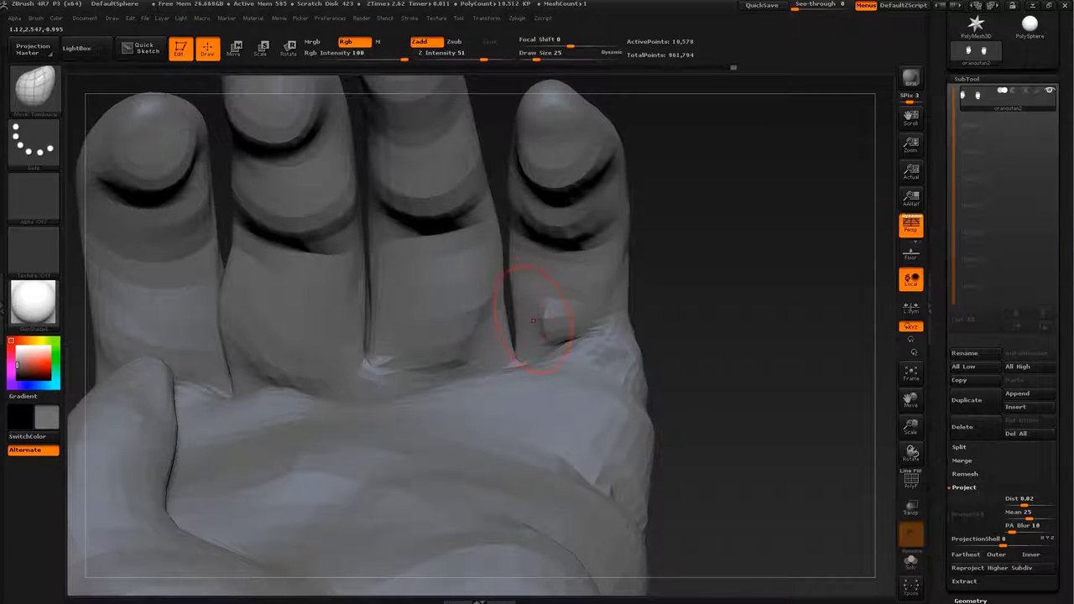
key("d")
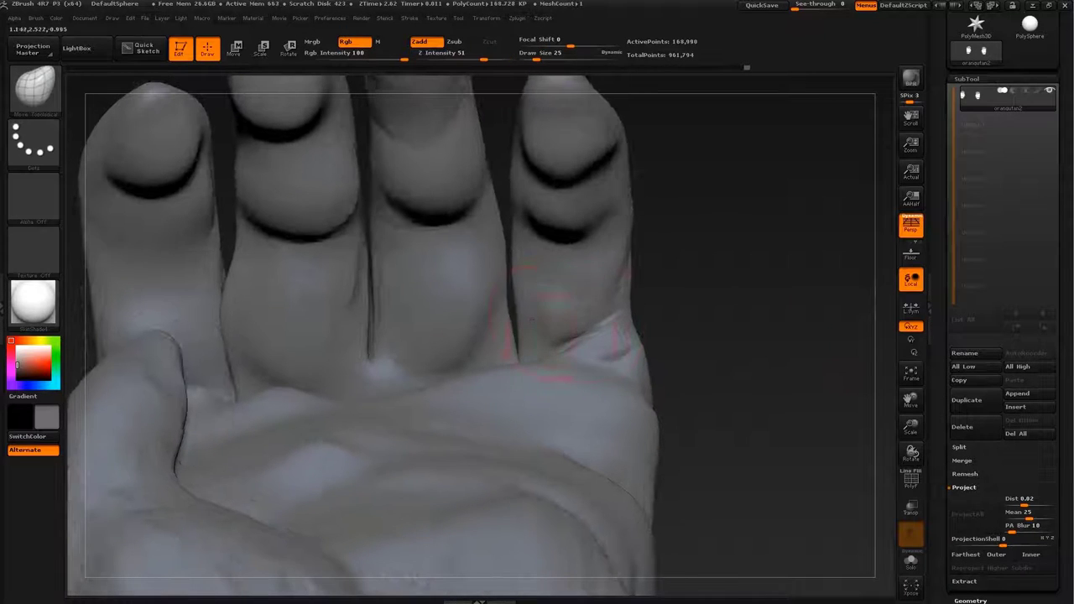
Resize the brush from 54 to 29 while orbiting to side views of the curled fingers
left_click_drag(560, 332, 688, 361)
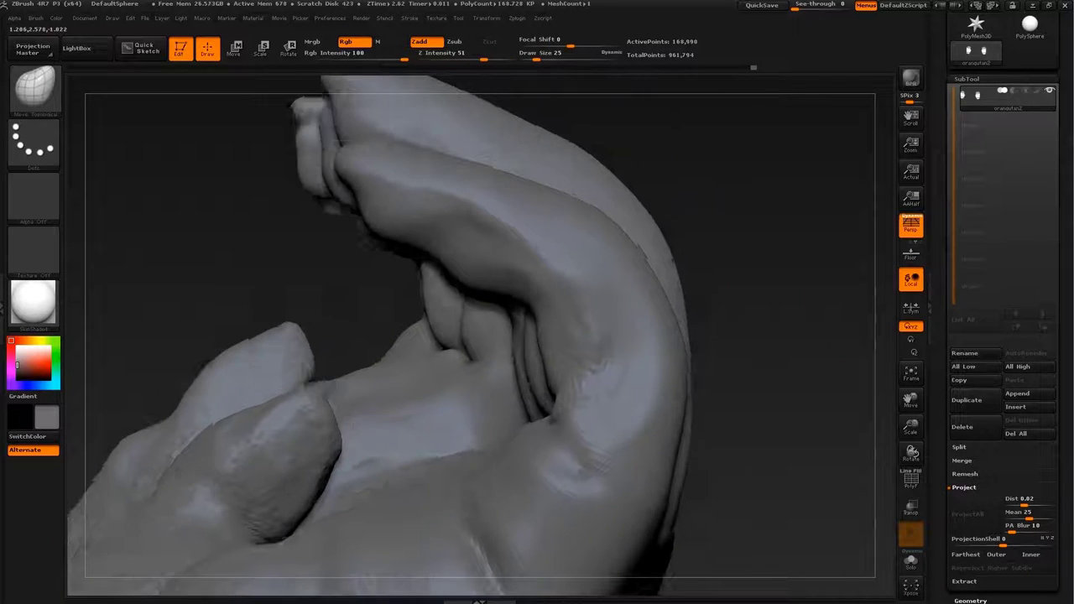
key("s")
left_click(707, 359)
key("s")
left_click(654, 320)
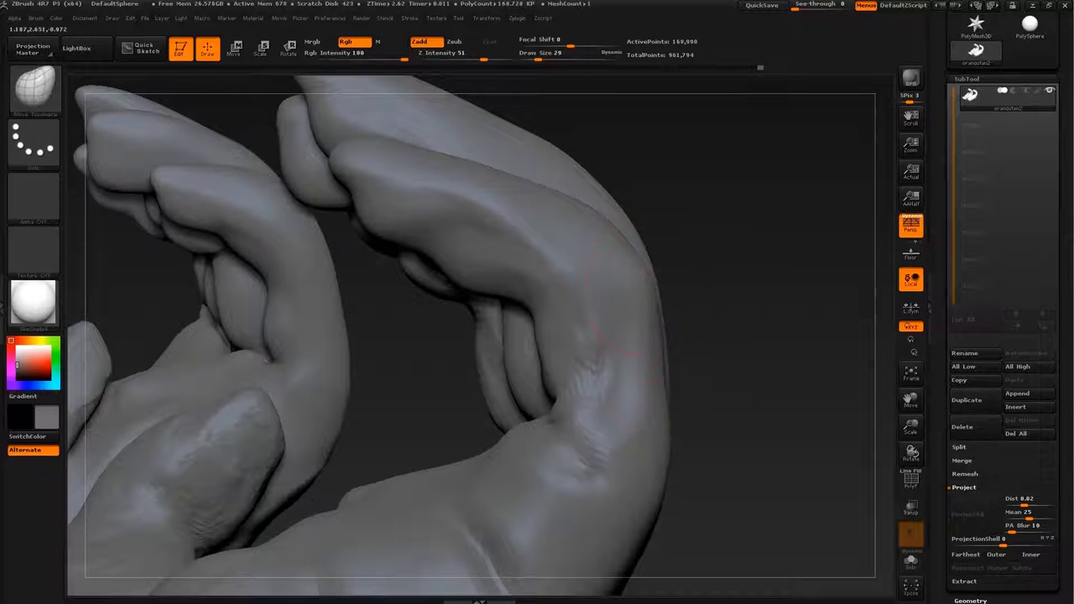
mouse_move(705, 318)
left_mouse_down()
mouse_move(633, 298)
mouse_move(683, 329)
mouse_move(611, 355)
mouse_move(577, 311)
left_mouse_up()
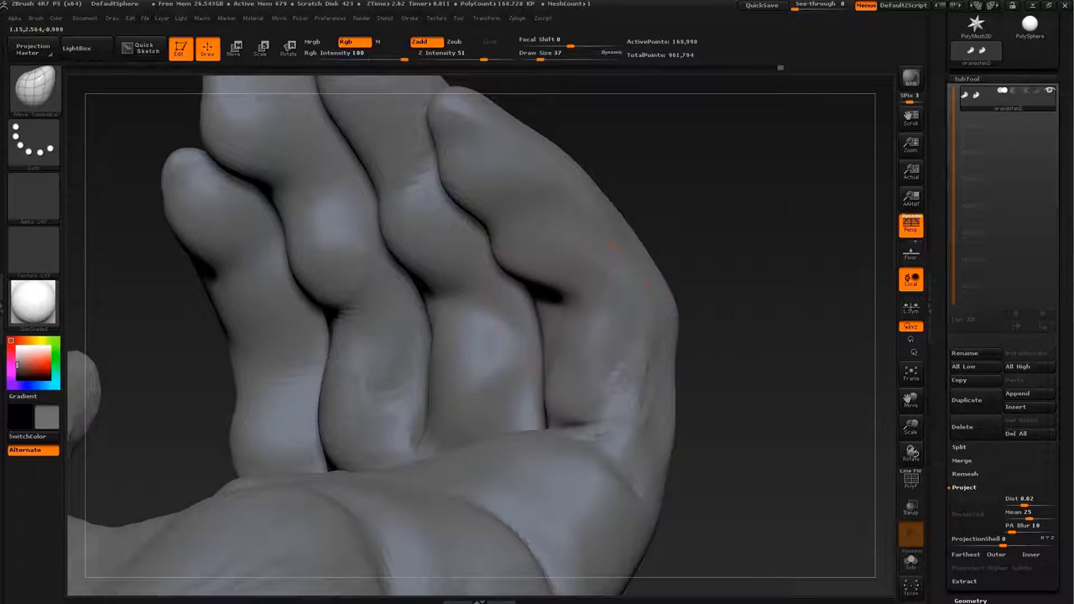
left_click_drag(612, 252, 579, 302)
mouse_move(579, 395)
left_mouse_down()
mouse_move(525, 361)
mouse_move(579, 369)
mouse_move(395, 248)
mouse_move(469, 277)
mouse_move(467, 335)
left_mouse_up()
Switch to the Standard detailing brush and zoom in close on the fingertip
key("b")
key("s")
key("t")
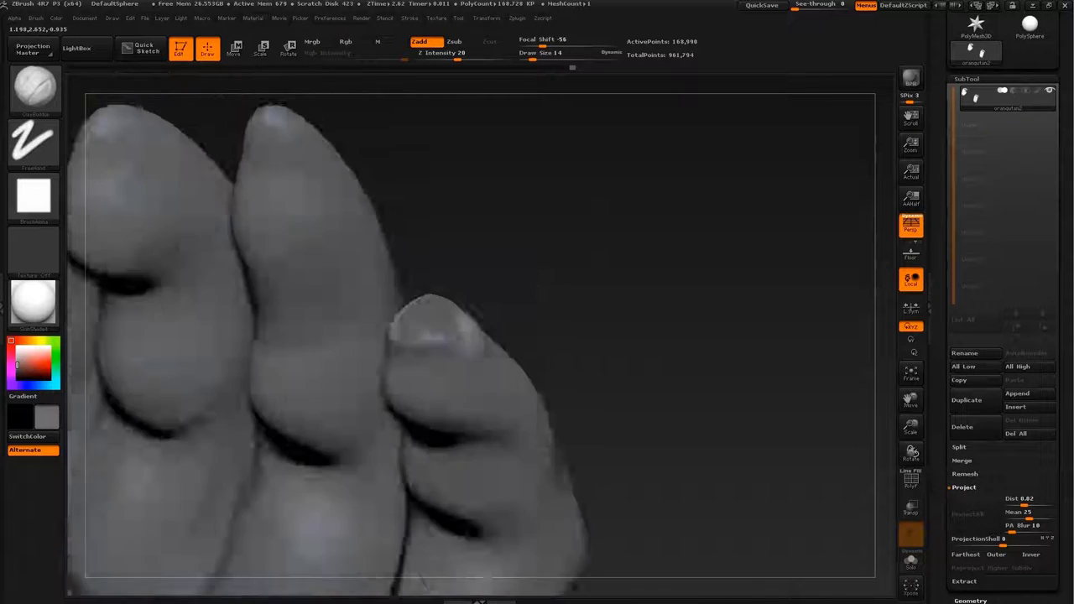
left_click_drag(467, 331, 466, 362)
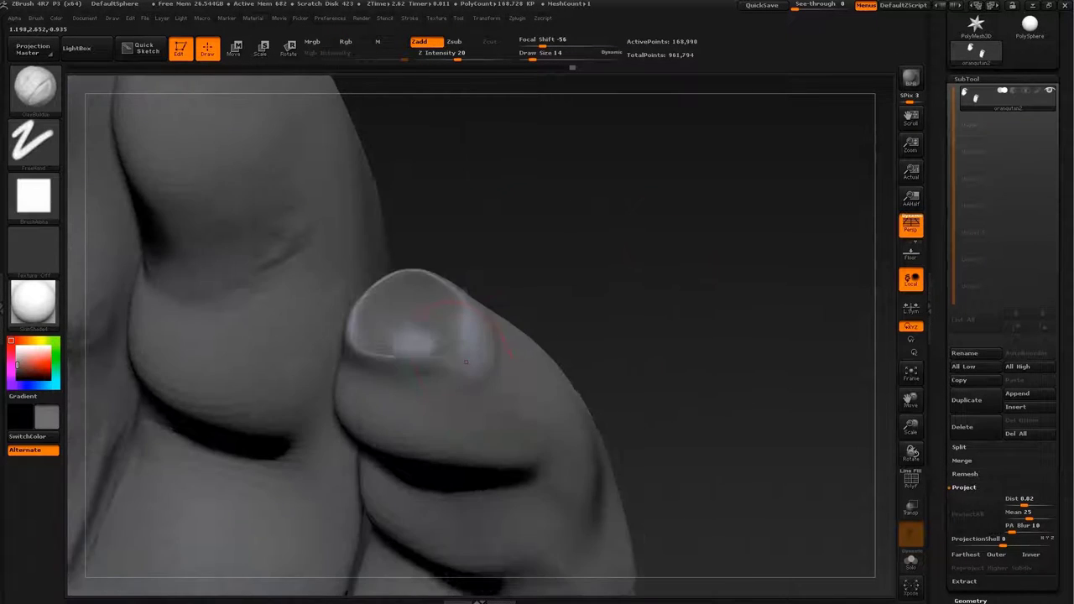
Smooth the second fingernail's rim and surface, set draw size 8, and turn toward the fingers
key("b")
key("c")
key("b")
key("shift")
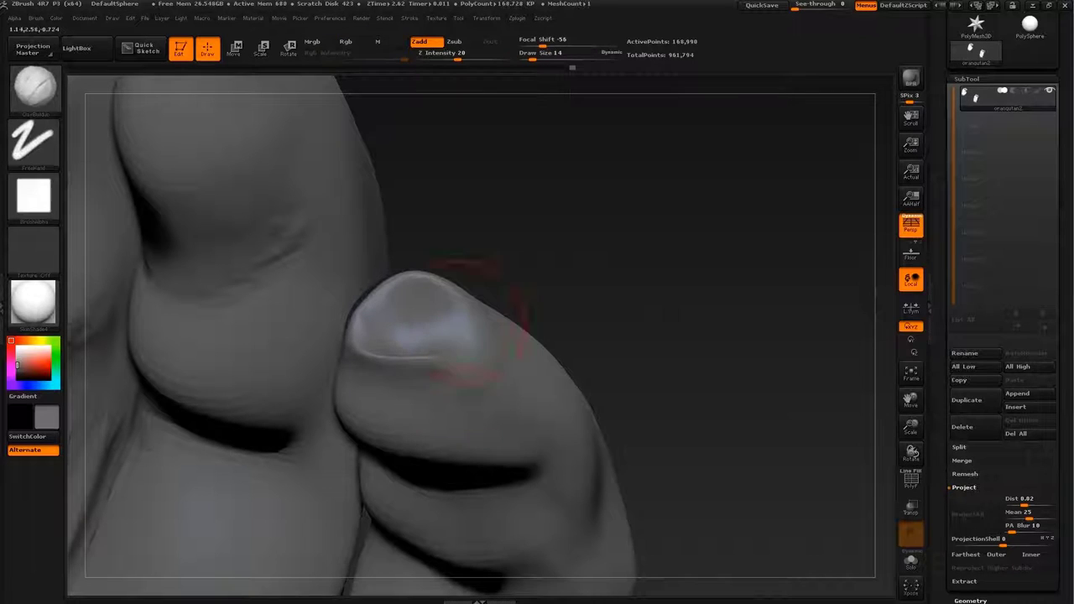
key("shift")
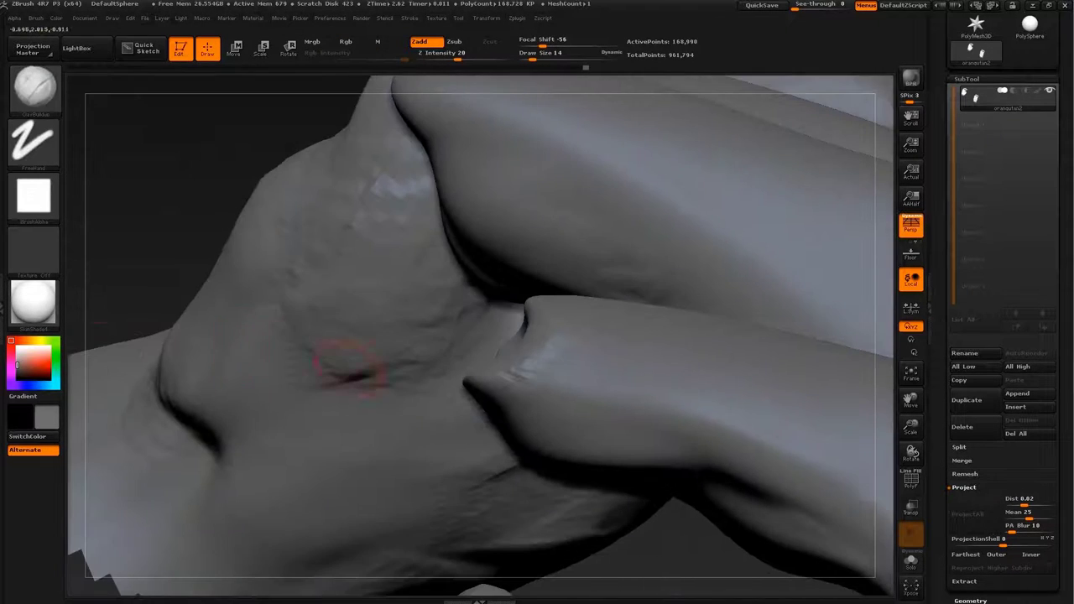
mouse_move(587, 210)
left_mouse_down()
mouse_move(554, 331)
mouse_move(542, 331)
left_mouse_up()
key("s")
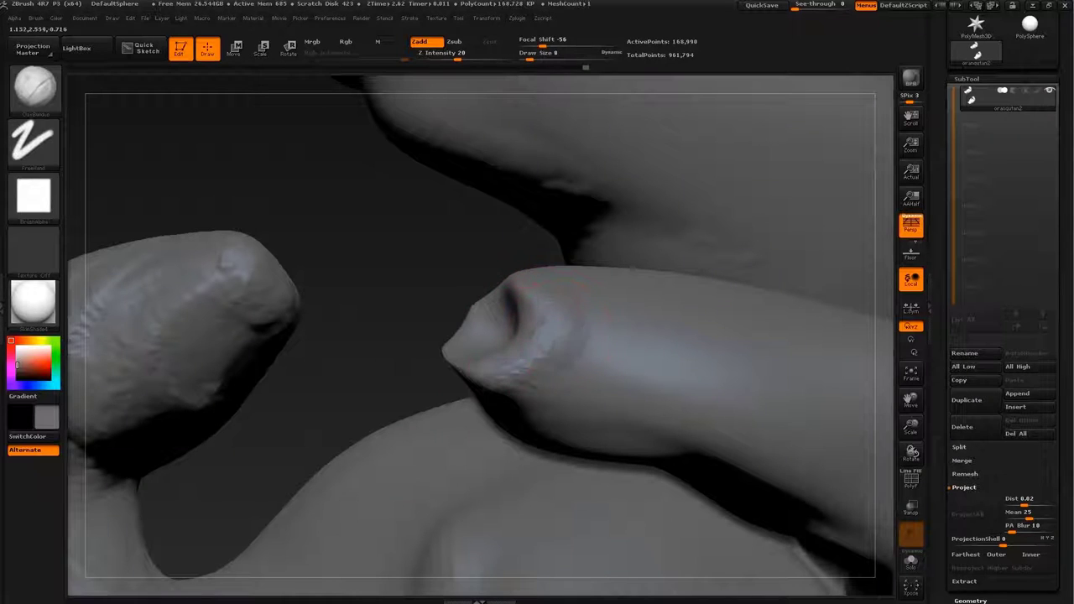
mouse_move(690, 276)
left_mouse_down()
mouse_move(765, 297)
mouse_move(428, 331)
left_mouse_up()
Select Move Topological (B, M, T) with a smaller draw size and nudge the fingers
key("b")
key("m")
key("t")
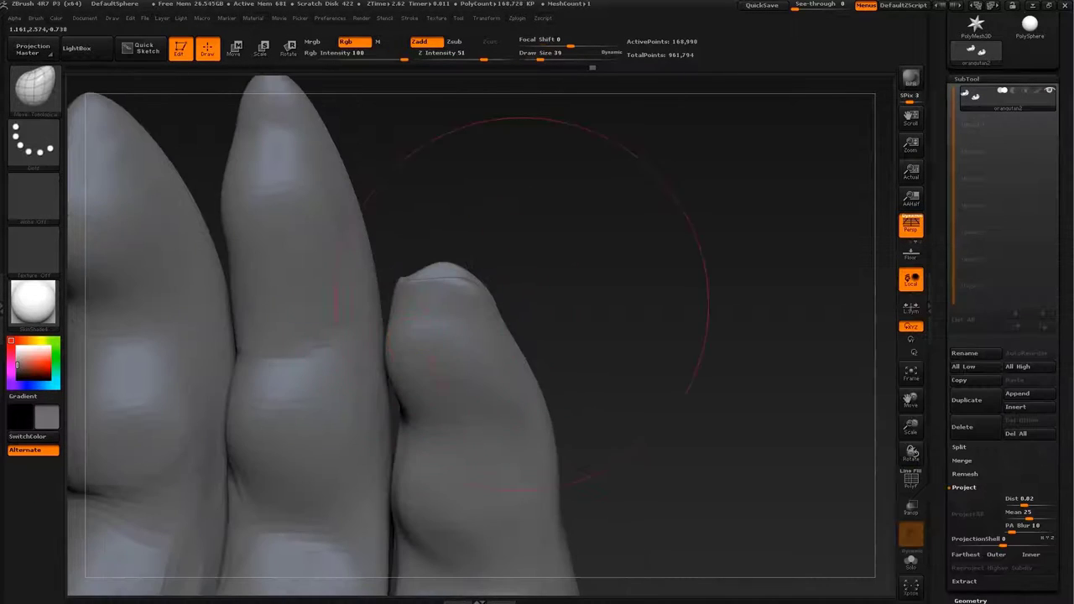
mouse_move(521, 302)
left_mouse_down()
mouse_move(487, 352)
mouse_move(479, 336)
mouse_move(495, 298)
left_mouse_up()
key("s")
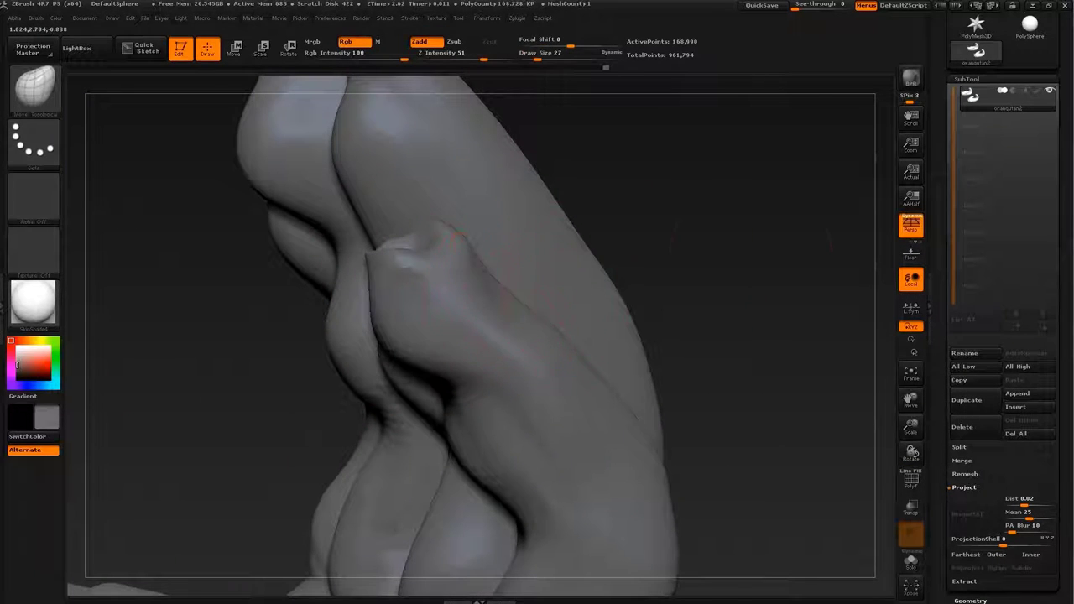
left_click_drag(453, 239, 558, 285)
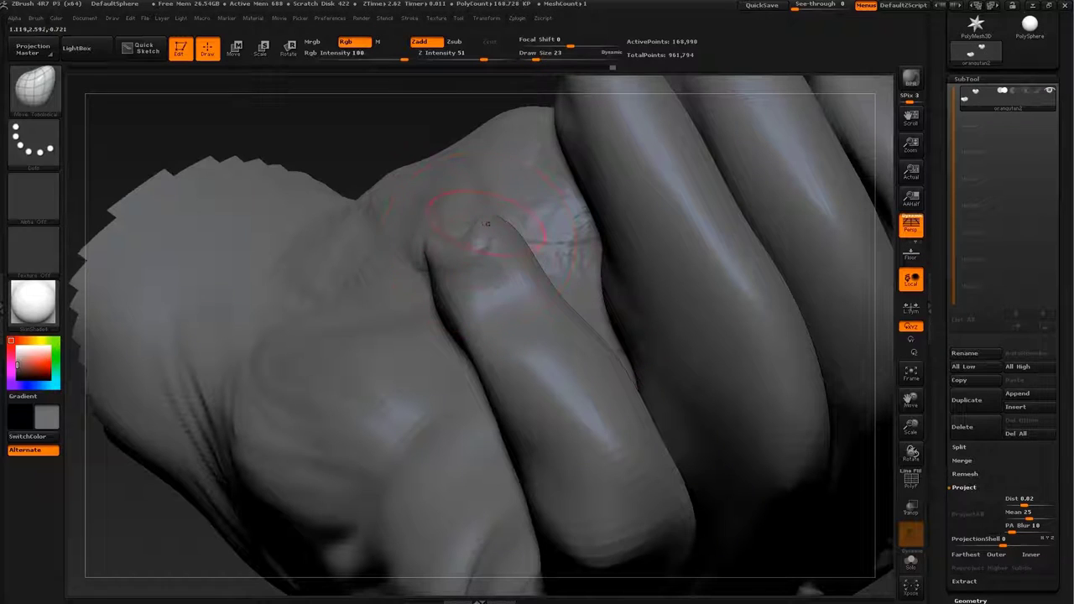
mouse_move(480, 254)
left_mouse_down()
mouse_move(512, 202)
mouse_move(579, 319)
mouse_move(604, 320)
left_mouse_up()
Enlarge the brush and reshape the bent finger and knuckles from several angles
key("s")
left_click_drag(588, 444, 537, 458)
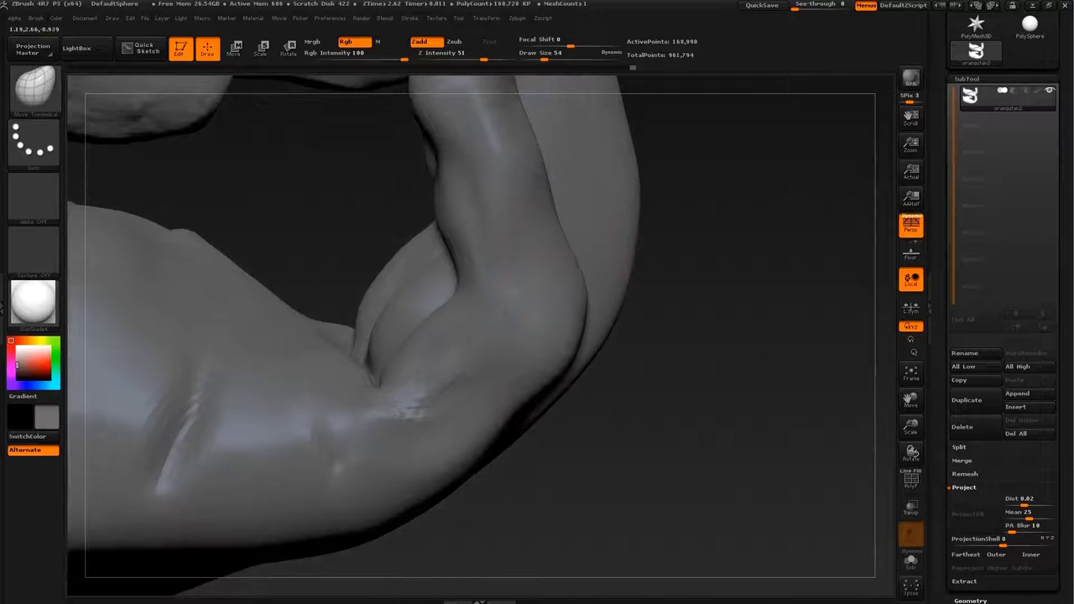
mouse_move(730, 394)
left_mouse_down()
mouse_move(587, 436)
mouse_move(537, 470)
mouse_move(408, 436)
mouse_move(571, 378)
mouse_move(568, 363)
left_mouse_up()
key("s")
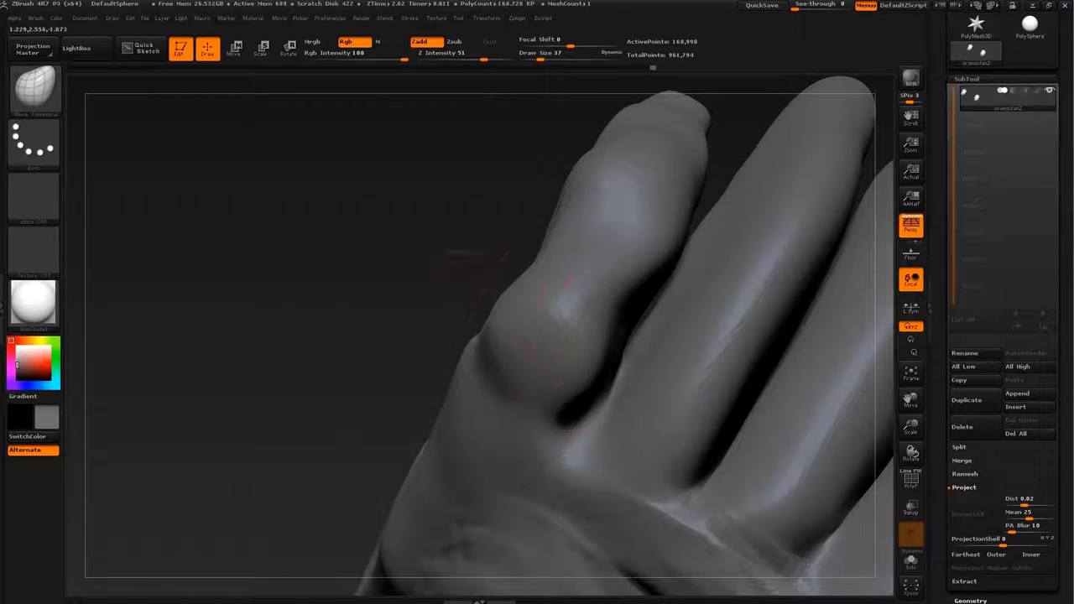
mouse_move(483, 268)
left_mouse_down()
mouse_move(470, 252)
mouse_move(563, 311)
left_mouse_up()
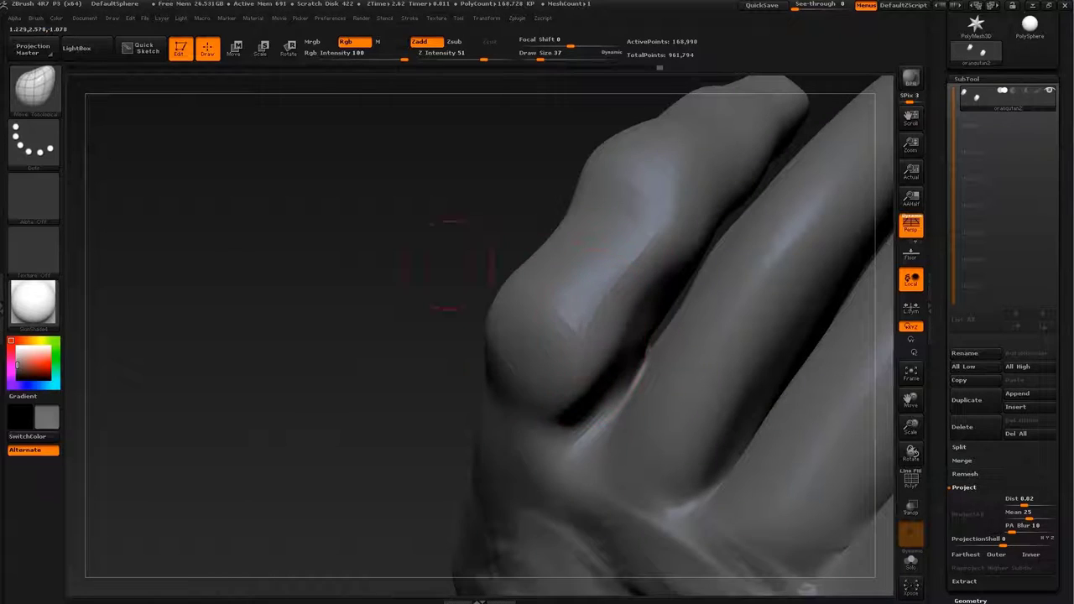
left_click_drag(447, 264, 666, 395)
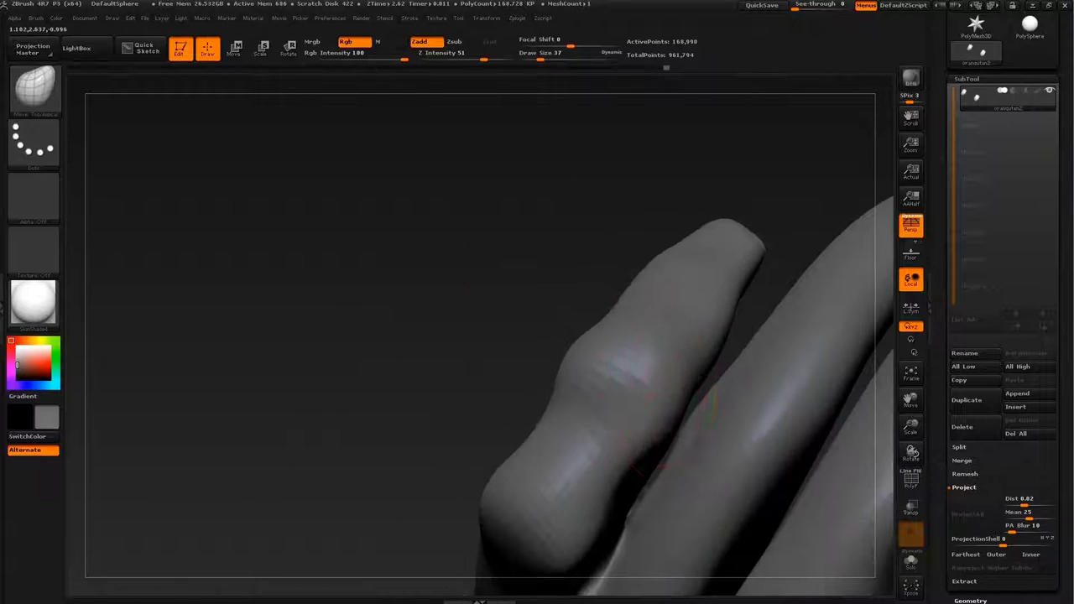
mouse_move(663, 436)
left_mouse_down()
mouse_move(520, 353)
mouse_move(554, 336)
mouse_move(503, 276)
mouse_move(386, 235)
mouse_move(478, 366)
mouse_move(503, 366)
left_mouse_up()
key("s")
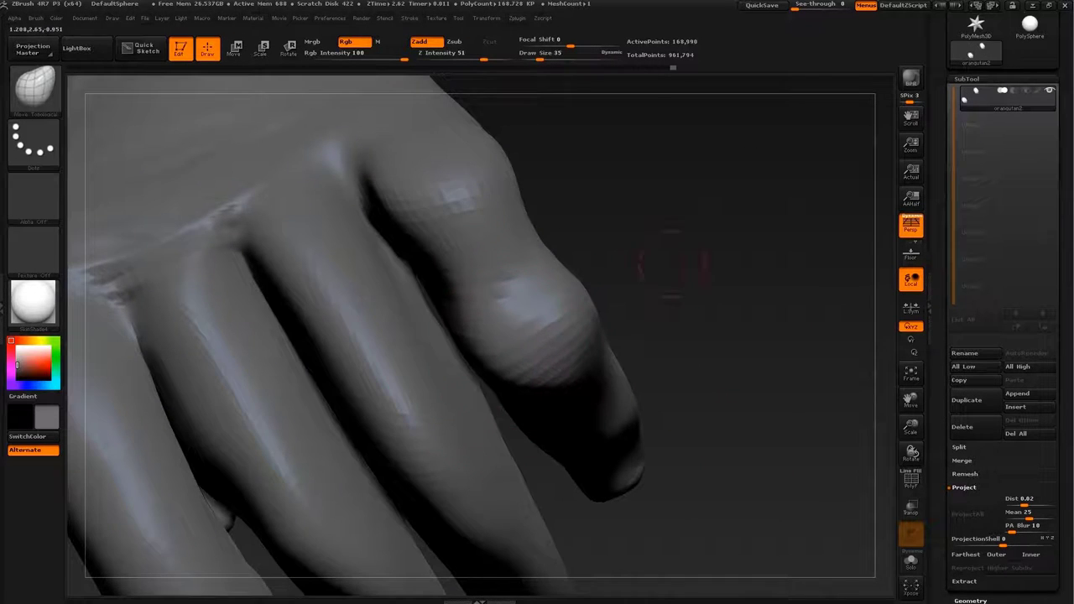
mouse_move(671, 264)
left_mouse_down()
mouse_move(579, 404)
mouse_move(455, 467)
mouse_move(726, 320)
left_mouse_up()
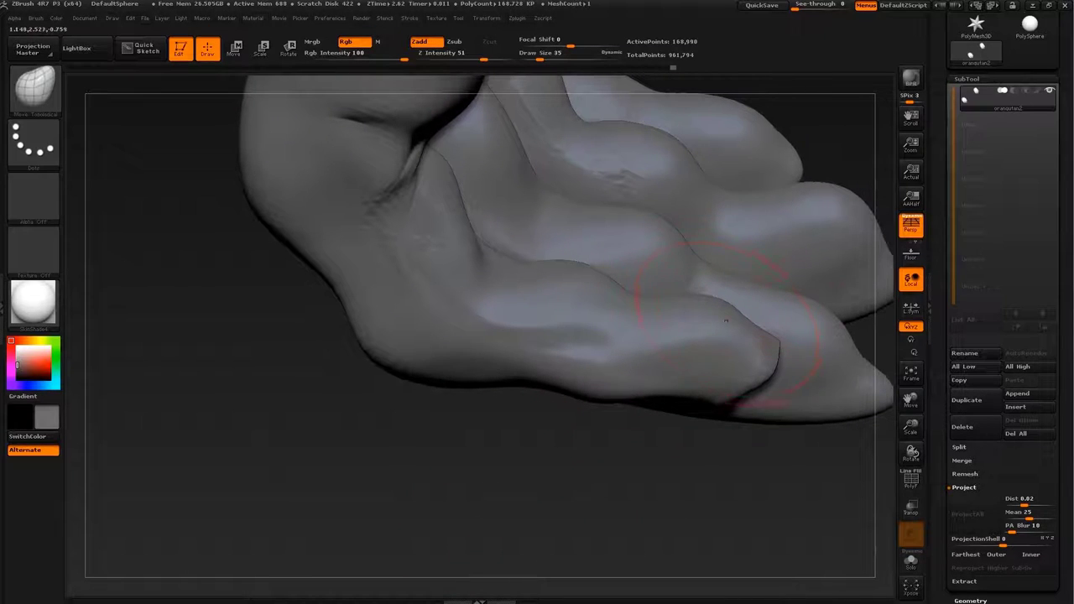
left_click_drag(608, 320, 579, 181)
Carve creases over the fist's knuckles with Dam_Standard at a small draw size
key("s")
left_click(575, 176)
key("b")
key("d")
key("s")
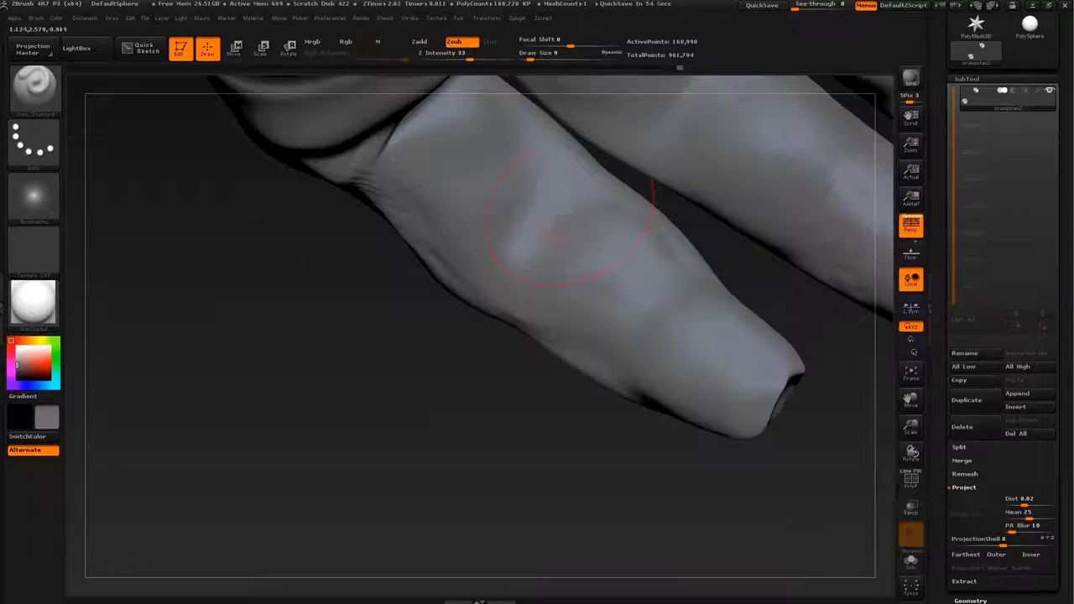
left_click_drag(580, 382, 604, 369)
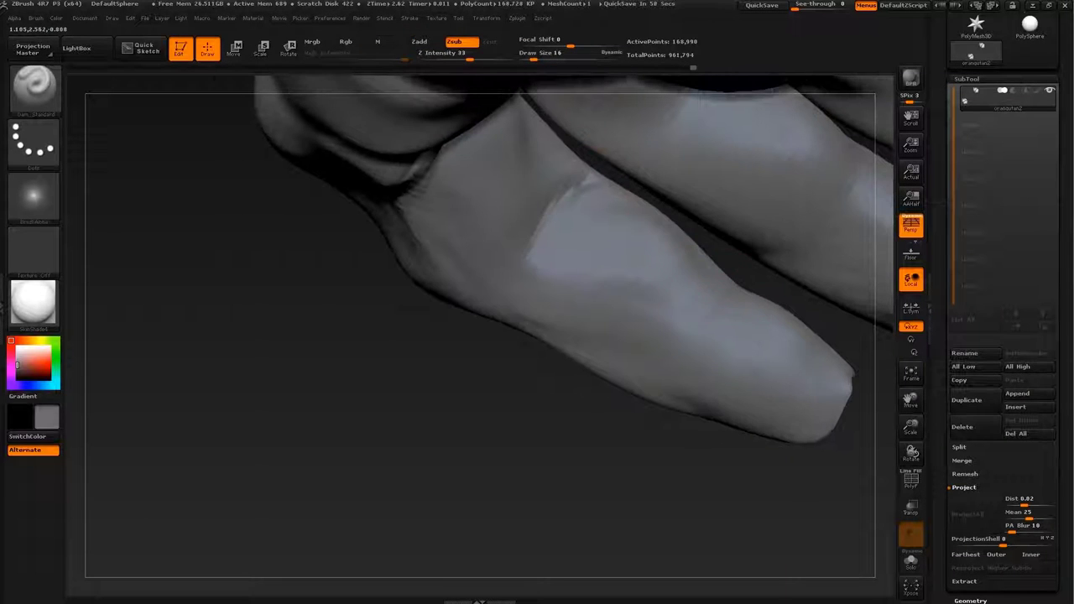
mouse_move(696, 317)
left_mouse_down()
mouse_move(585, 250)
mouse_move(579, 210)
mouse_move(570, 252)
left_mouse_up()
left_click_drag(444, 412, 487, 320)
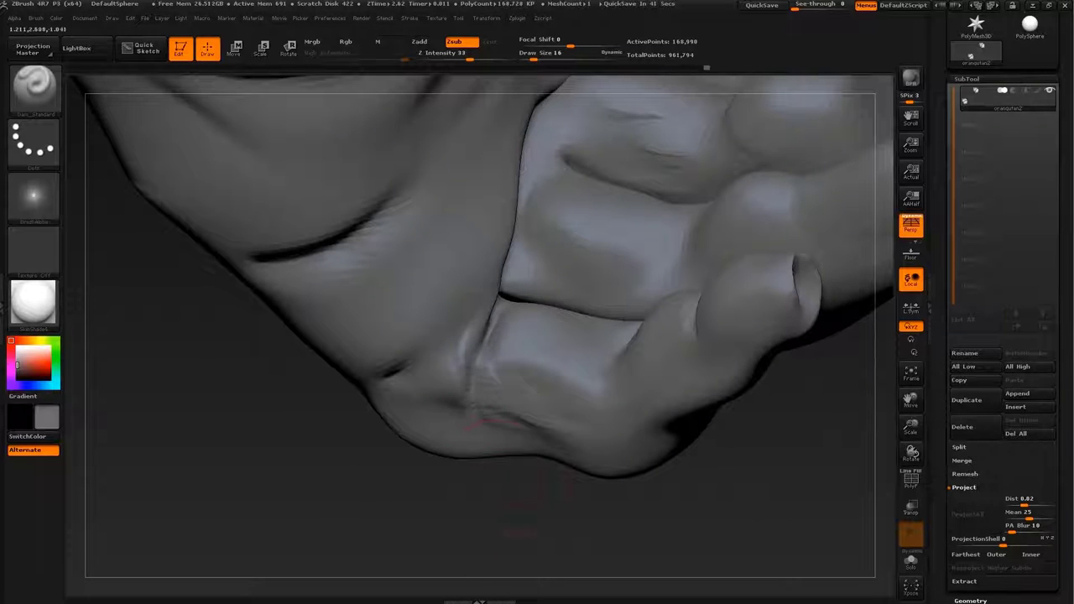
left_click_drag(487, 420, 503, 424)
Gently inflate the fist's knuckle folds with Inflat, then go back to Dam_Standard
key("b")
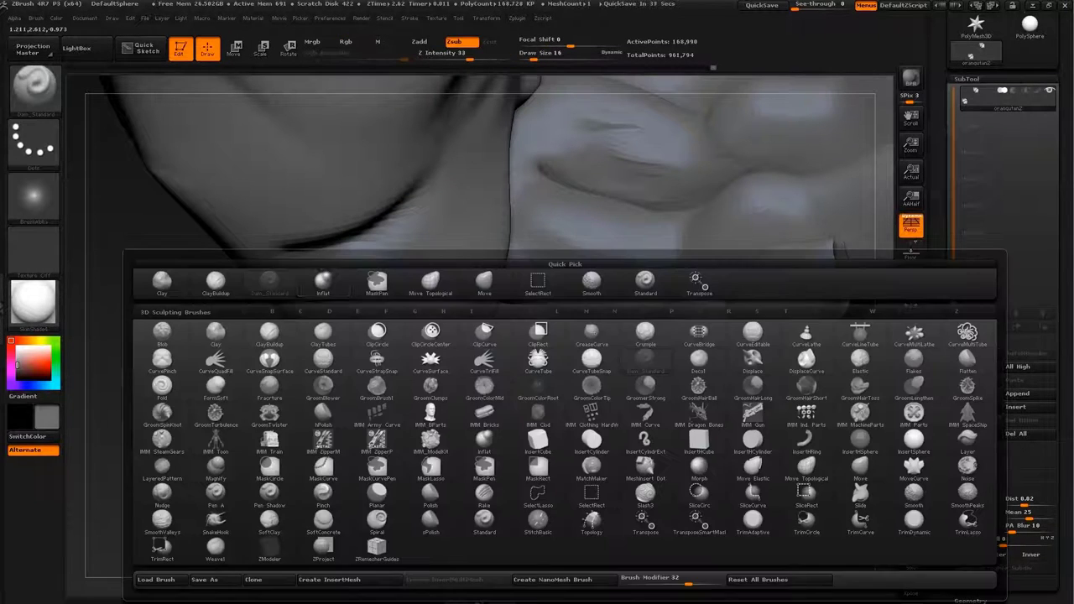
key("s")
key("t")
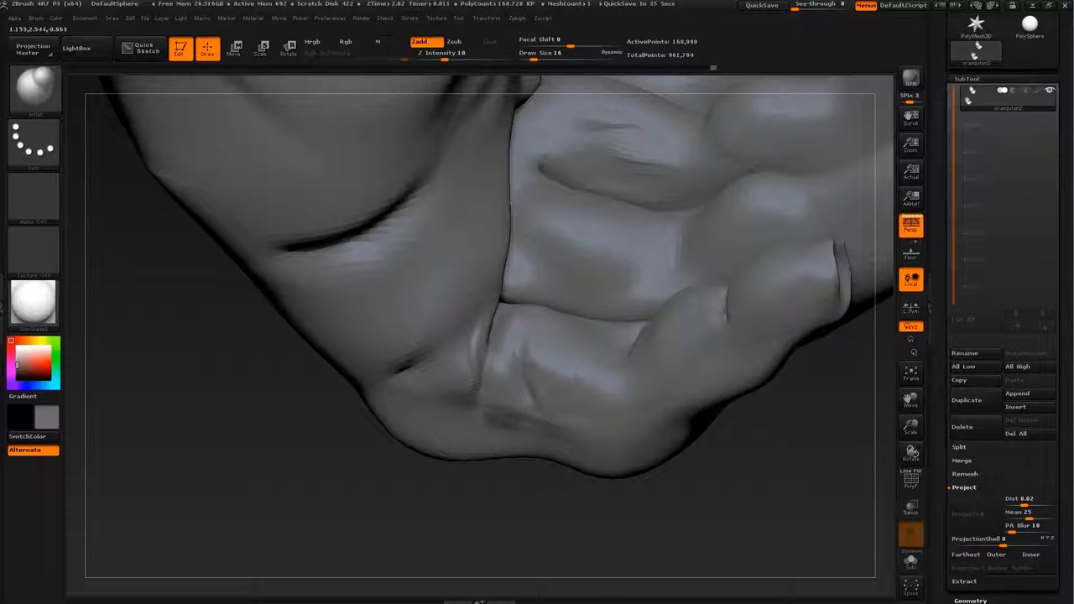
left_click_drag(700, 562, 719, 503)
key("b")
key("d")
key("s")
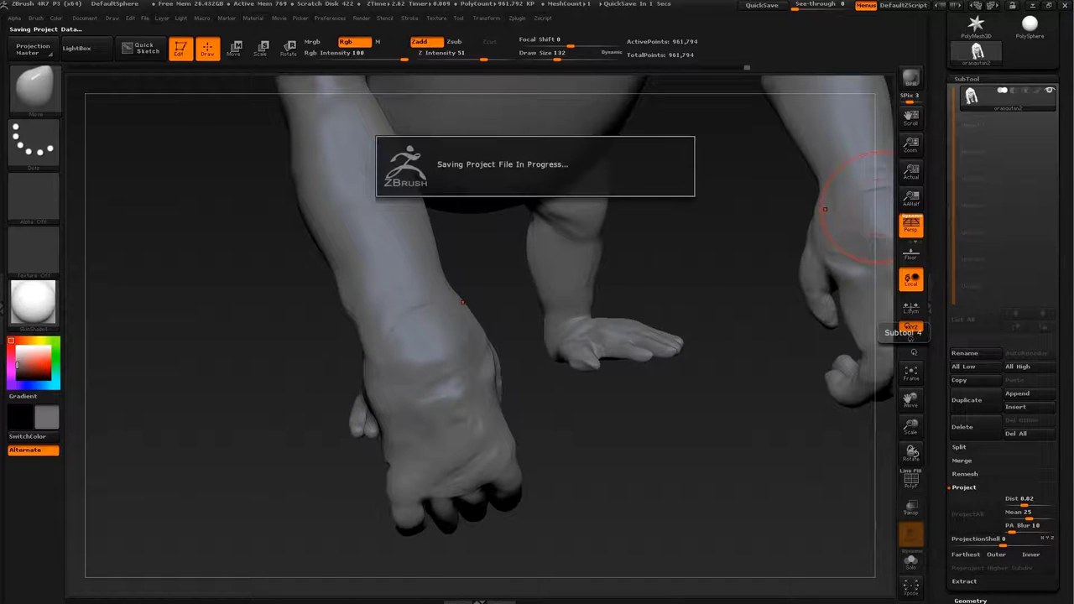
Enlarge the Move brush and push the forearm masses at 240,450 active points
left_click_drag(565, 454, 443, 336)
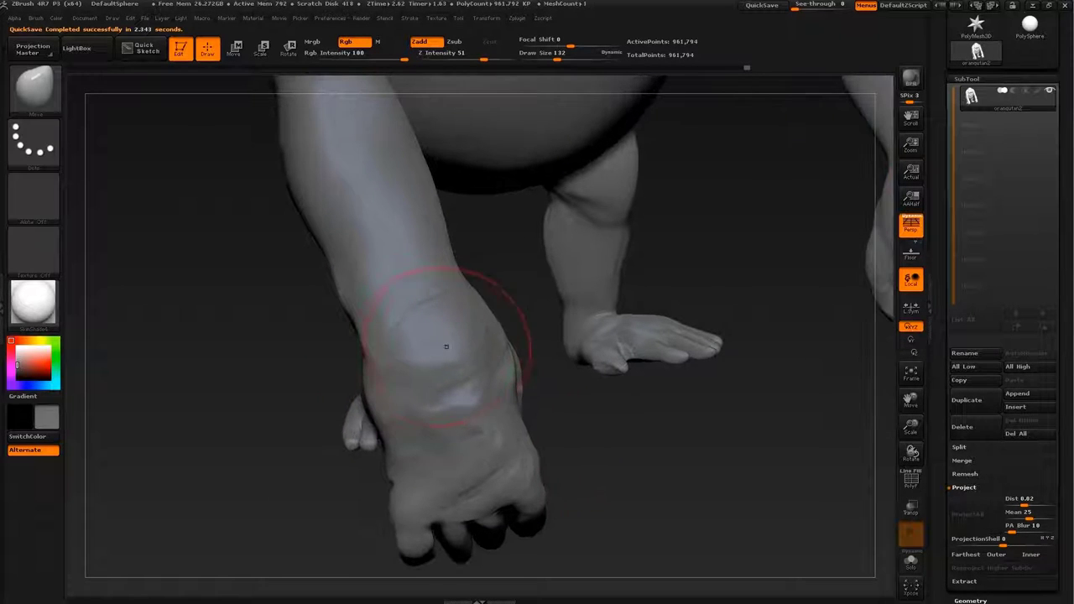
key("]")
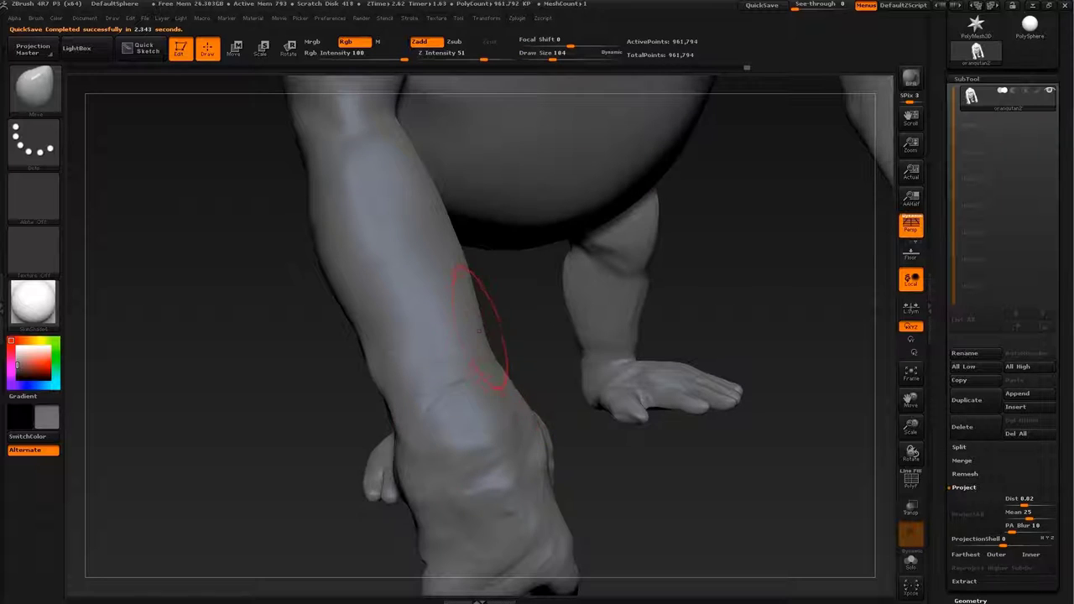
mouse_move(495, 363)
left_mouse_down()
mouse_move(476, 401)
mouse_move(401, 436)
mouse_move(531, 250)
left_mouse_up()
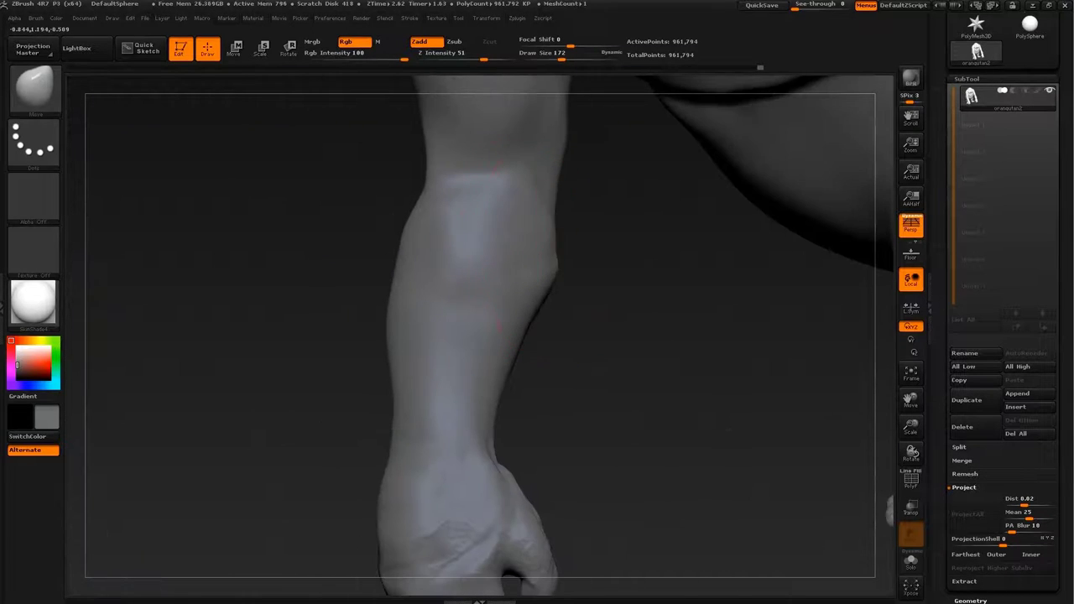
mouse_move(531, 250)
left_mouse_down()
mouse_move(554, 401)
mouse_move(551, 216)
mouse_move(516, 244)
left_mouse_up()
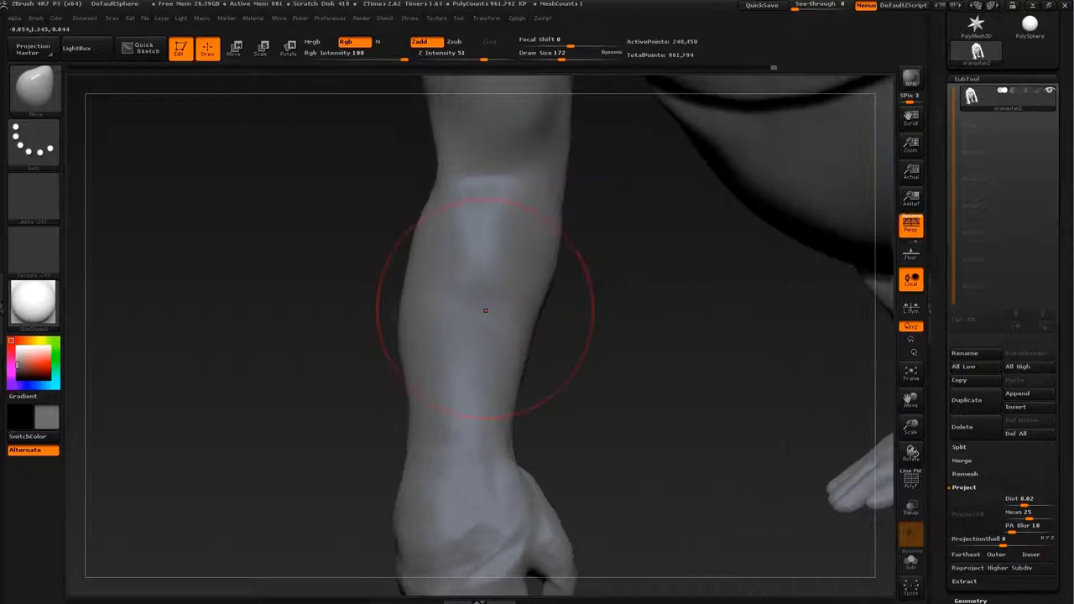
left_click_drag(487, 307, 554, 270)
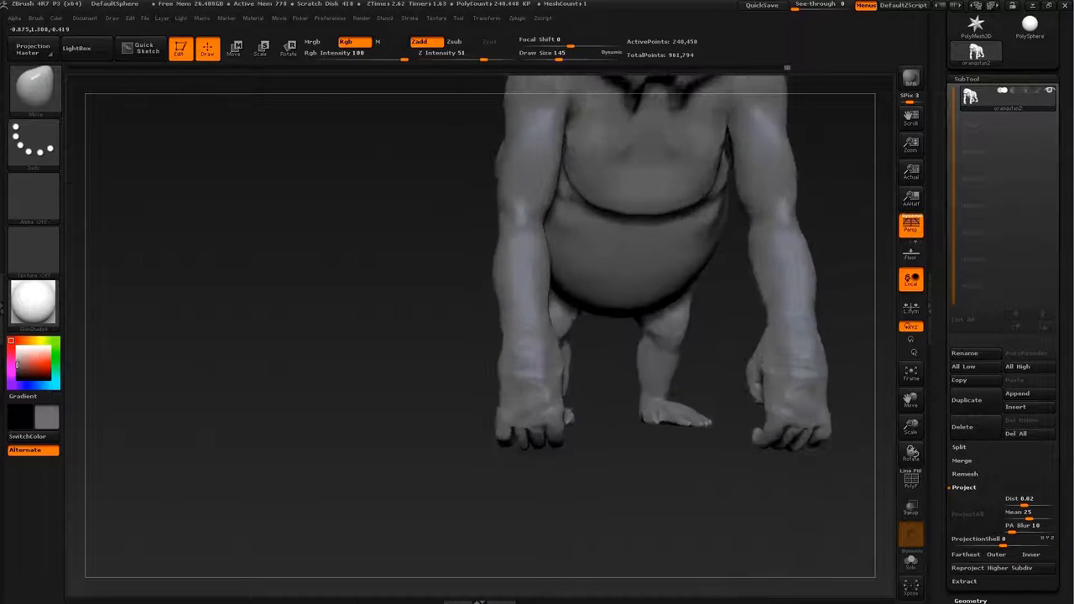
left_click_drag(551, 255, 555, 223)
left_click_drag(379, 286, 482, 349)
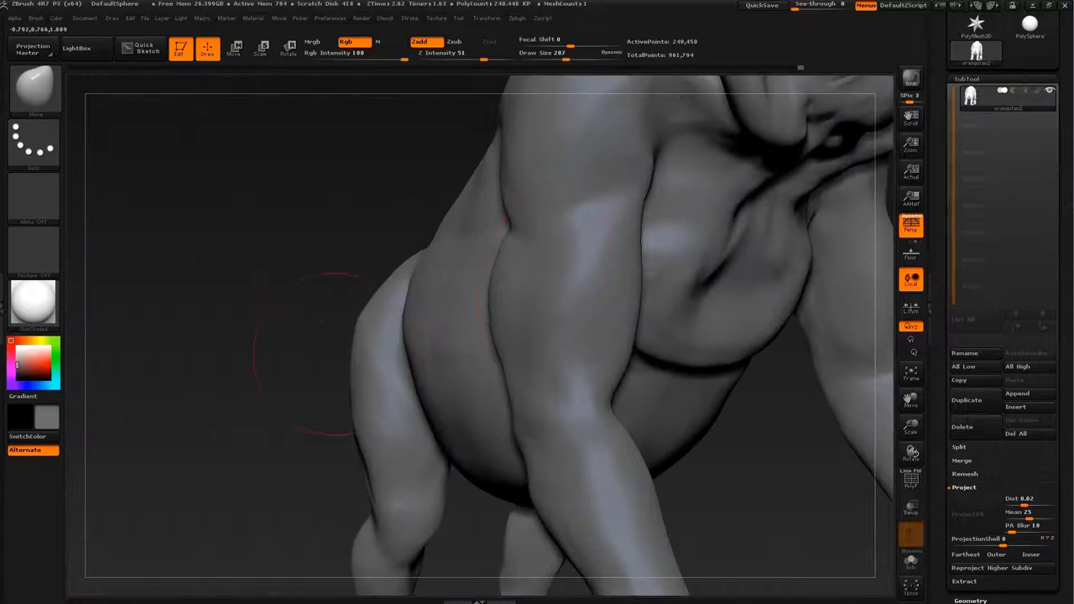
Frame the whole orangutan with F and check the torso from several sides
left_click_drag(303, 352, 608, 319)
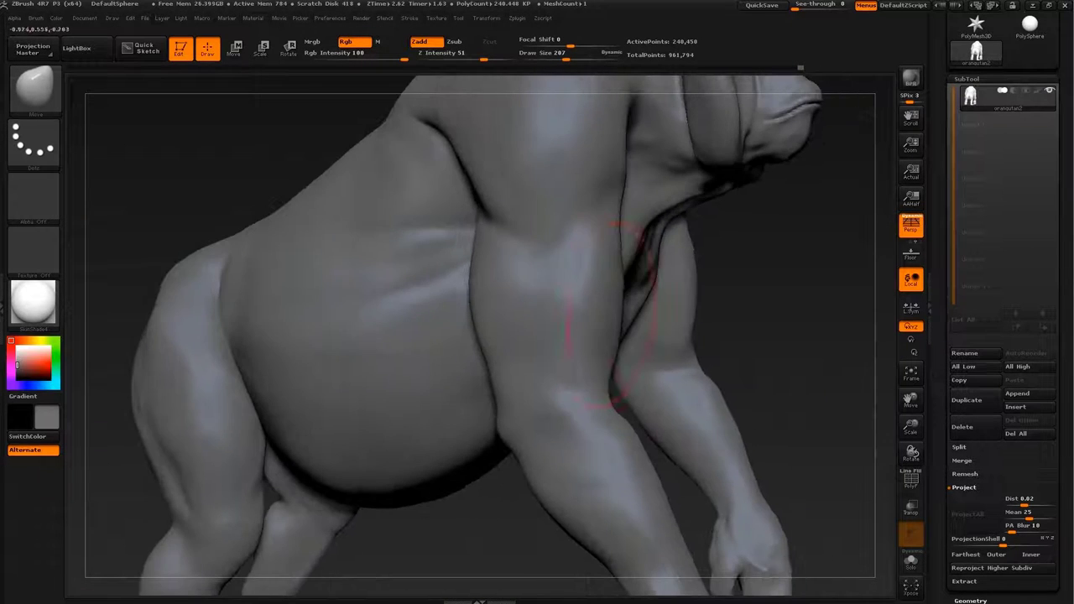
mouse_move(760, 281)
left_mouse_down()
mouse_move(537, 292)
mouse_move(616, 311)
mouse_move(637, 344)
left_mouse_up()
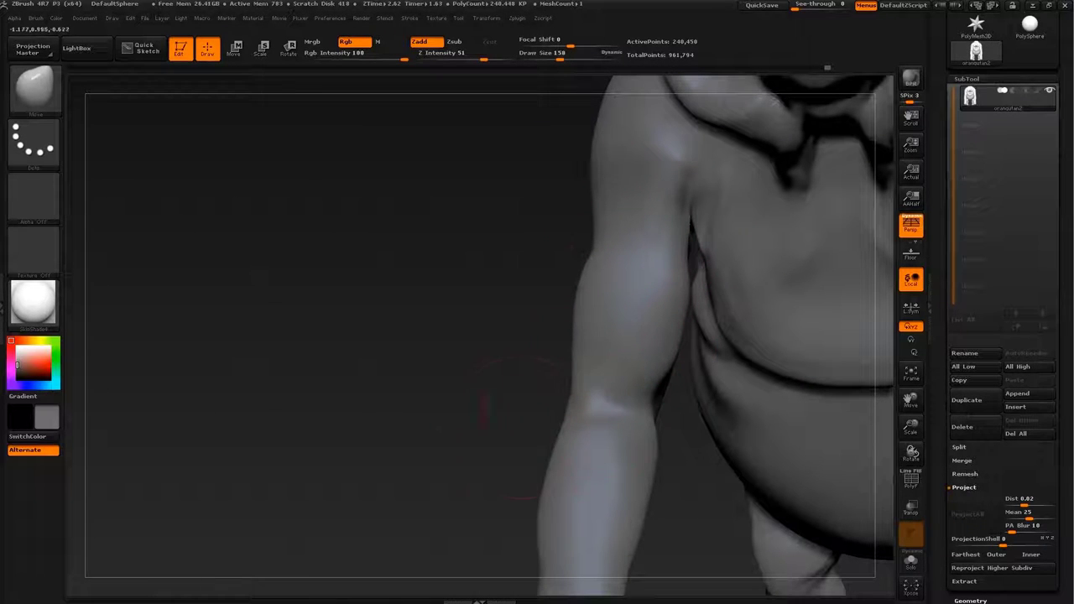
key("f")
mouse_move(335, 336)
left_mouse_down()
mouse_move(402, 327)
mouse_move(336, 335)
mouse_move(335, 277)
mouse_move(587, 272)
mouse_move(588, 209)
mouse_move(520, 336)
mouse_move(470, 386)
mouse_move(585, 289)
mouse_move(562, 239)
mouse_move(579, 197)
left_mouse_up()
key("s")
Build up the shoulder mass with the ClayBuildup brush
key("b")
key("s")
key("t")
key("s")
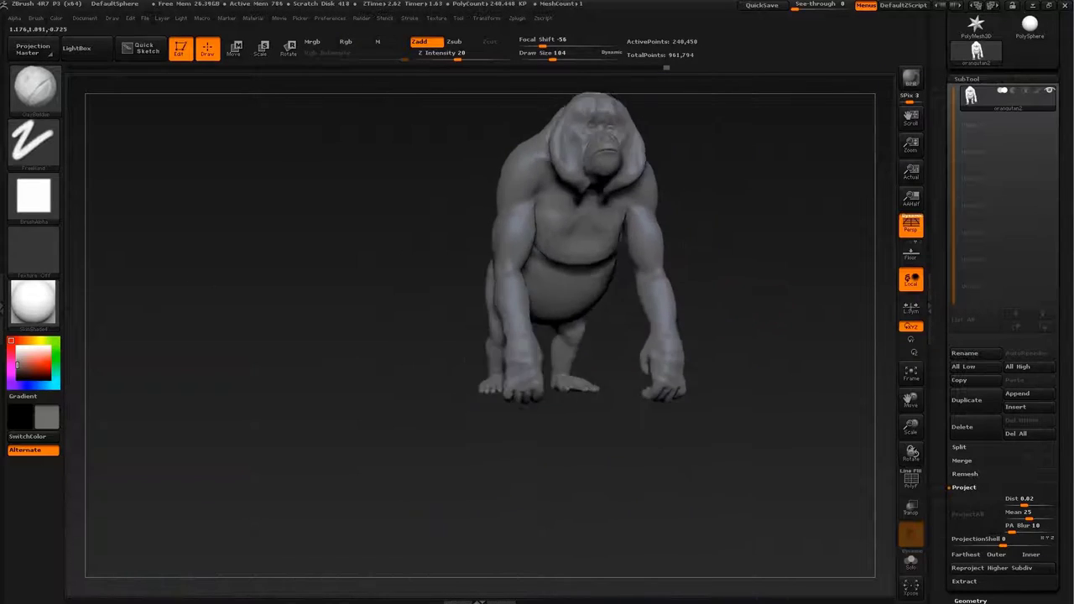
mouse_move(294, 335)
left_mouse_down()
mouse_move(377, 336)
mouse_move(294, 335)
left_mouse_up()
left_click_drag(252, 420, 252, 251, "alt")
Reshape the forearms and wrists with Move Topological at draw size 167
key("b")
left_click(456, 281)
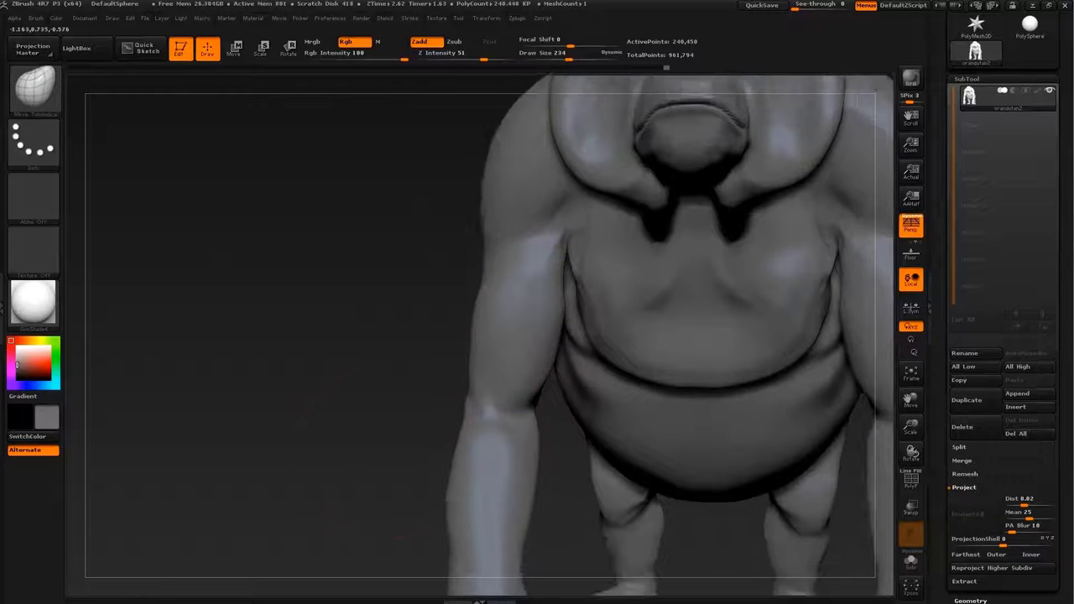
mouse_move(557, 346)
left_mouse_down("alt")
mouse_move(513, 285)
mouse_move(541, 260)
left_mouse_up("alt")
key("s")
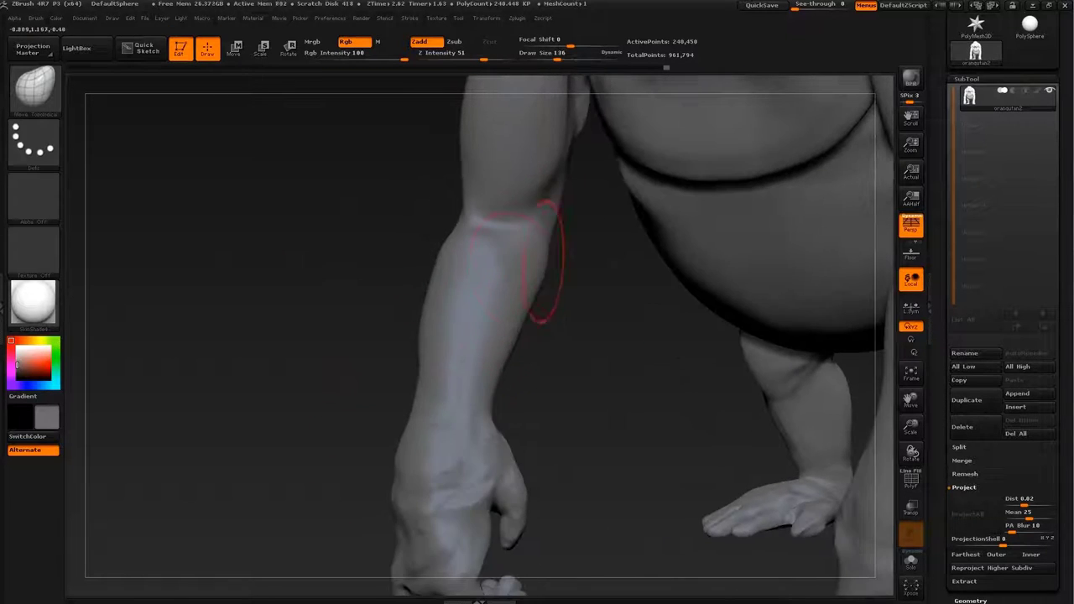
left_click_drag(537, 206, 538, 273)
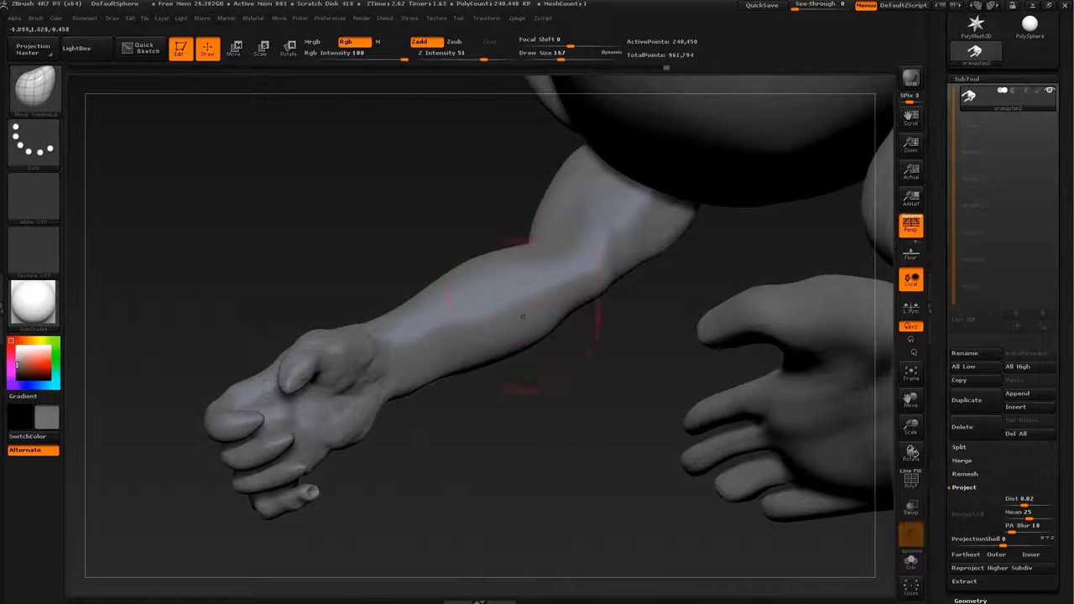
mouse_move(522, 316)
left_mouse_down()
mouse_move(611, 480)
mouse_move(513, 440)
left_mouse_up()
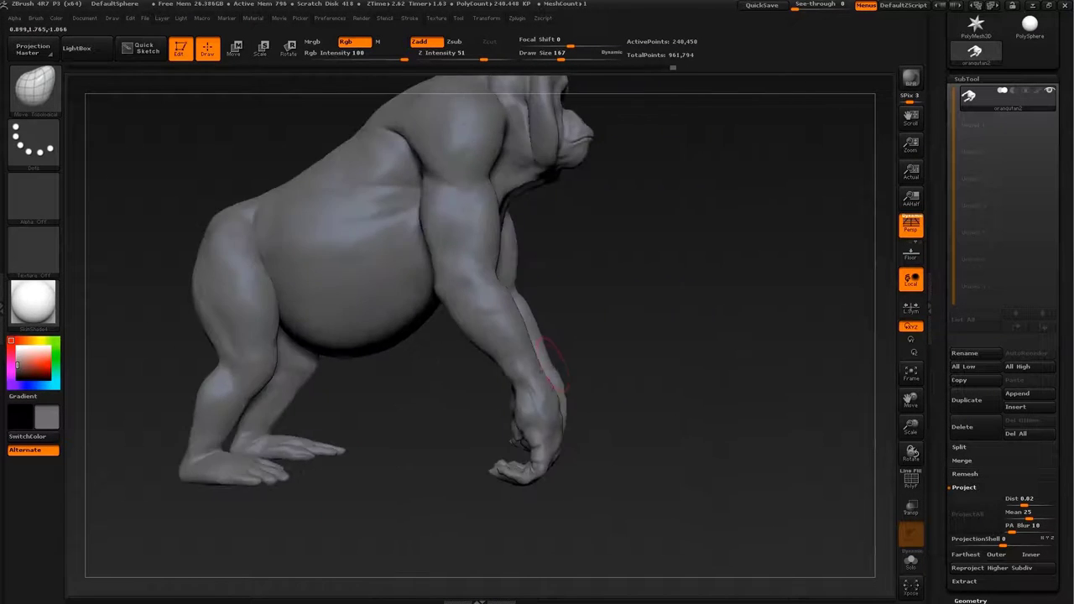
left_click_drag(549, 361, 495, 222)
Resize the brush and reshape the thumb while viewing the crossed hands from several angles
key("s")
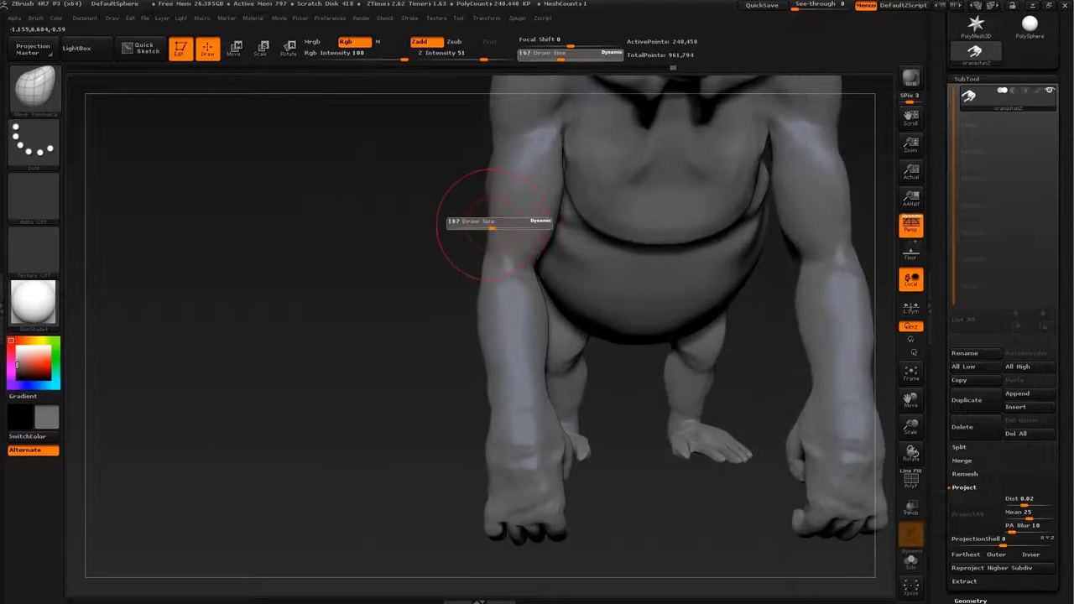
mouse_move(550, 193)
left_mouse_down()
mouse_move(503, 300)
mouse_move(459, 277)
left_mouse_up()
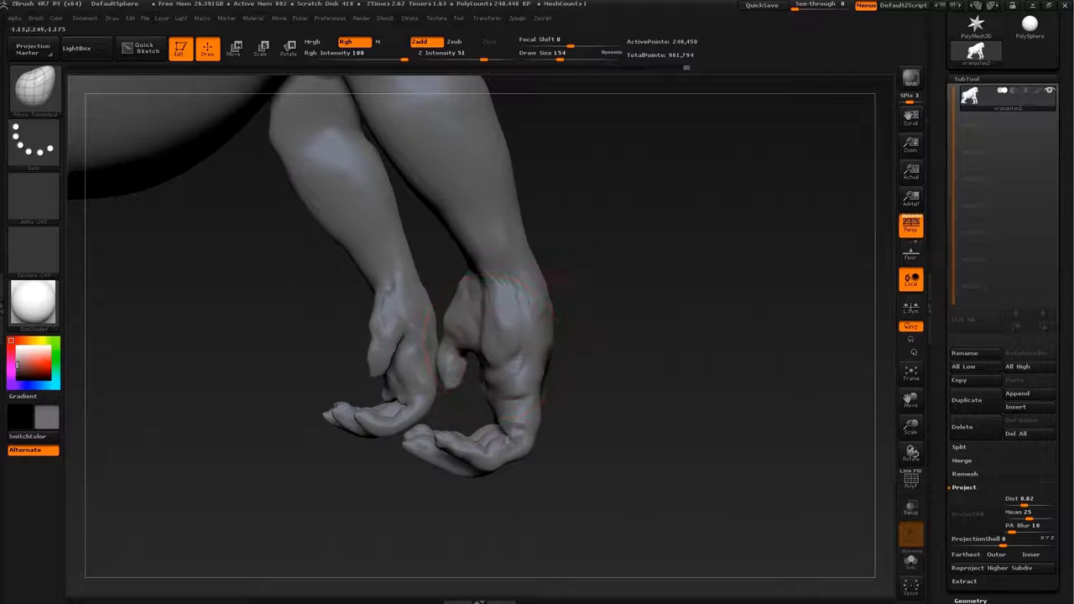
mouse_move(503, 327)
left_mouse_down()
mouse_move(575, 299)
mouse_move(539, 408)
mouse_move(554, 352)
mouse_move(537, 277)
mouse_move(521, 352)
mouse_move(549, 445)
mouse_move(509, 275)
left_mouse_up()
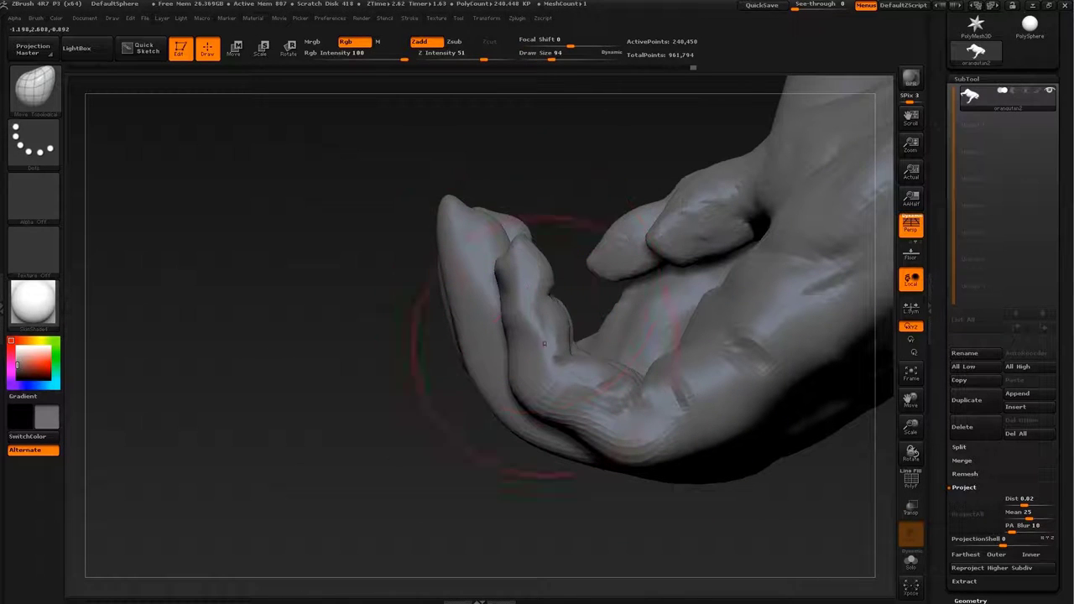
mouse_move(547, 389)
left_mouse_down()
mouse_move(666, 352)
mouse_move(667, 304)
mouse_move(573, 293)
mouse_move(587, 319)
mouse_move(694, 386)
mouse_move(638, 361)
mouse_move(570, 461)
left_mouse_up()
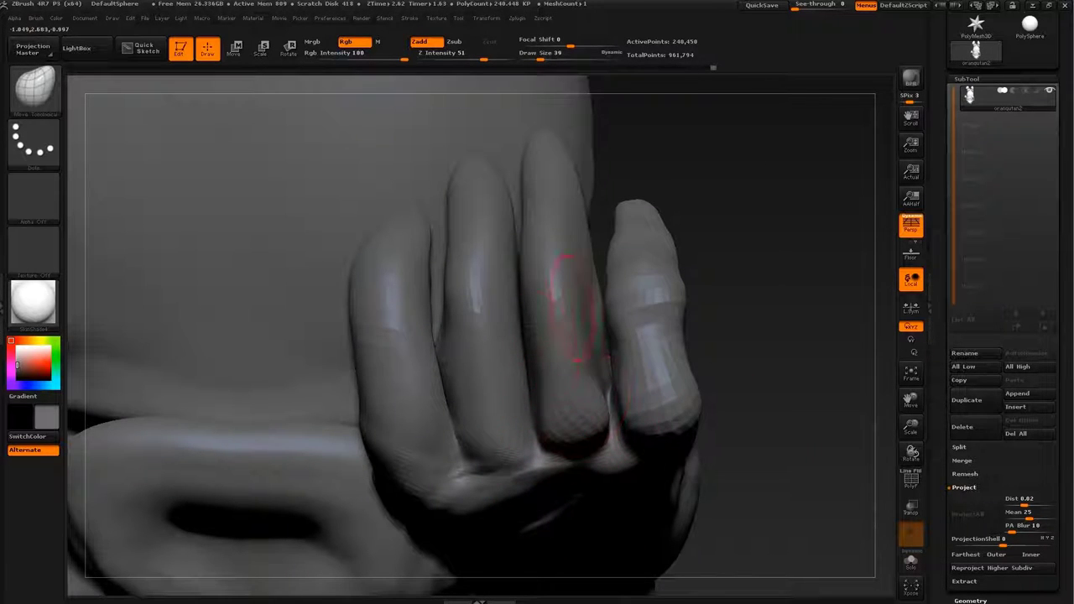
mouse_move(587, 319)
left_mouse_down()
mouse_move(550, 322)
mouse_move(583, 384)
mouse_move(424, 211)
left_mouse_up()
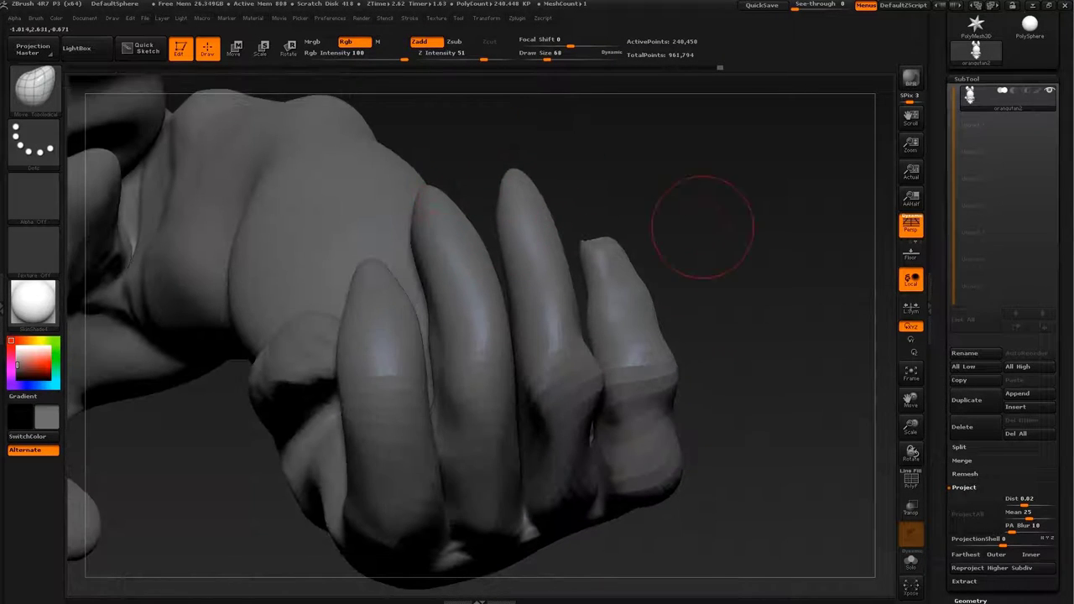
left_click_drag(702, 226, 597, 394)
Step up to the highest subdivision level, isolate the two hands and frame one
key("d")
mouse_move(526, 364)
left_mouse_down()
mouse_move(730, 349)
mouse_move(758, 299)
mouse_move(748, 266)
left_mouse_up()
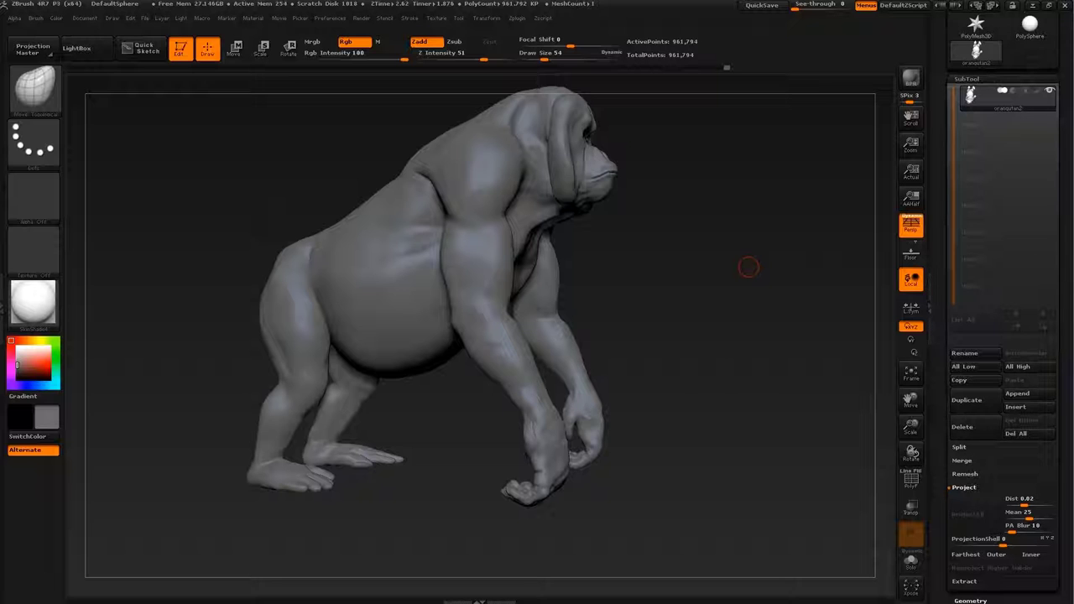
mouse_move(749, 267)
left_mouse_down()
mouse_move(714, 302)
mouse_move(587, 353)
mouse_move(554, 379)
left_mouse_up()
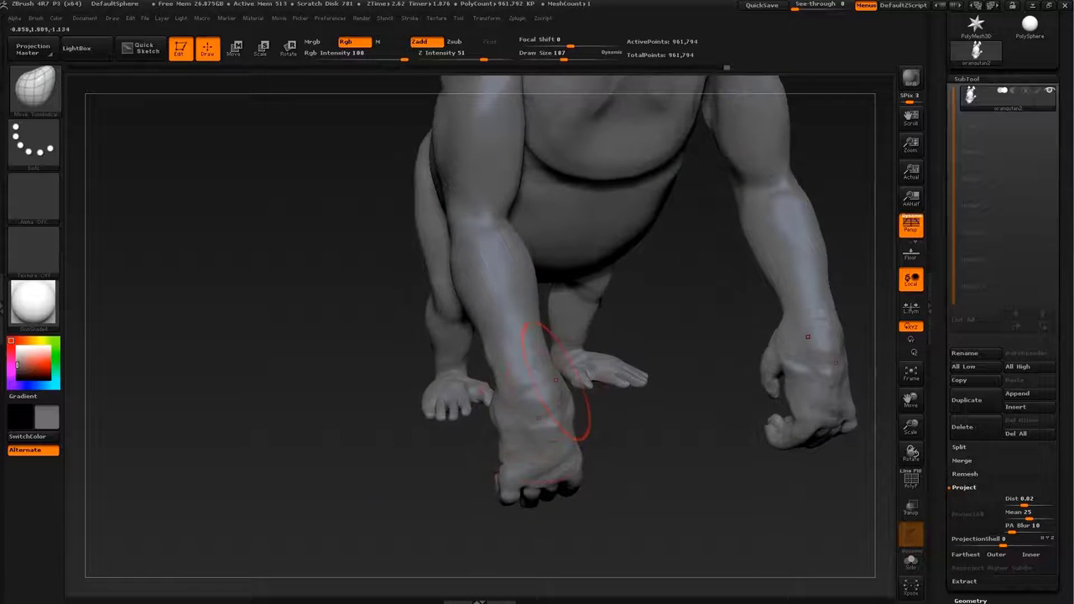
mouse_move(503, 445)
left_mouse_down()
mouse_move(470, 420)
mouse_move(532, 460)
mouse_move(604, 436)
left_mouse_up()
key("s")
mouse_move(469, 419)
left_mouse_down()
mouse_move(535, 532)
mouse_move(393, 373)
left_mouse_up()
key("f")
mouse_move(516, 416)
left_mouse_down()
mouse_move(456, 383)
mouse_move(524, 403)
mouse_move(480, 311)
mouse_move(598, 239)
mouse_move(467, 370)
left_mouse_up()
Choose the Move brush (B, M, V) at size 33, then Dam_Standard for thin creases
key("b")
key("m")
key("v")
key("s")
key("b")
key("d")
key("s")
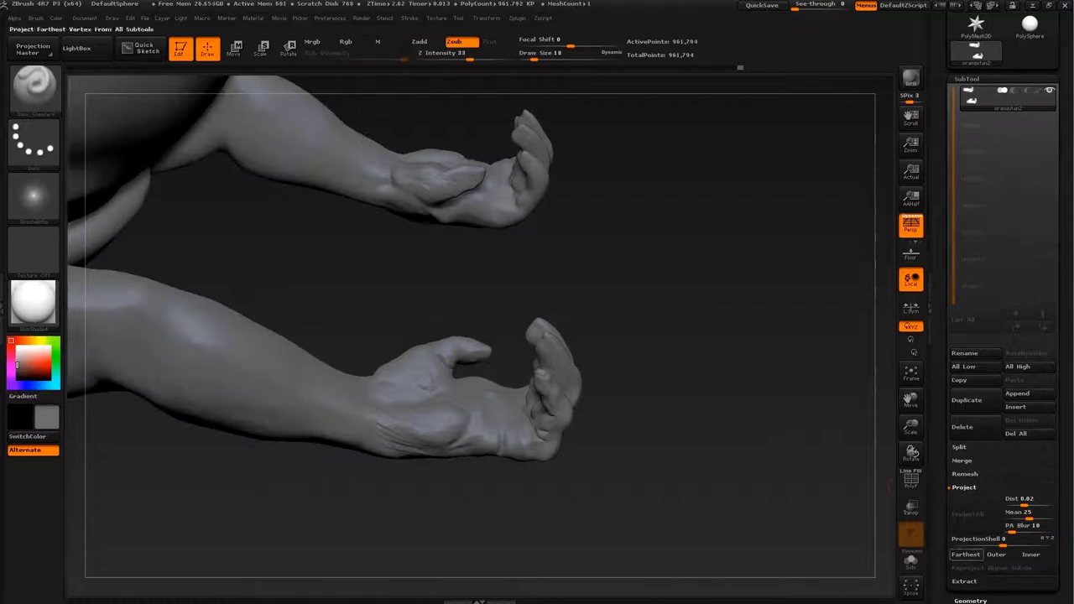
Isolate the lower hand and build up the finger surfaces with the Standard brush
left_click_drag(668, 258, 339, 488, "ctrl+shift")
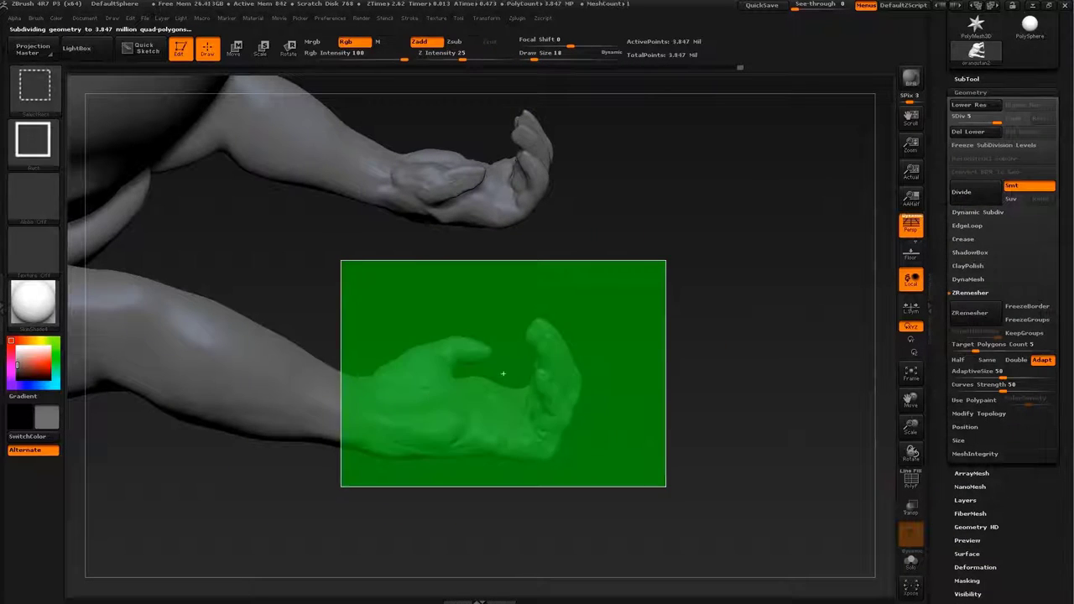
left_click_drag(687, 269, 621, 335)
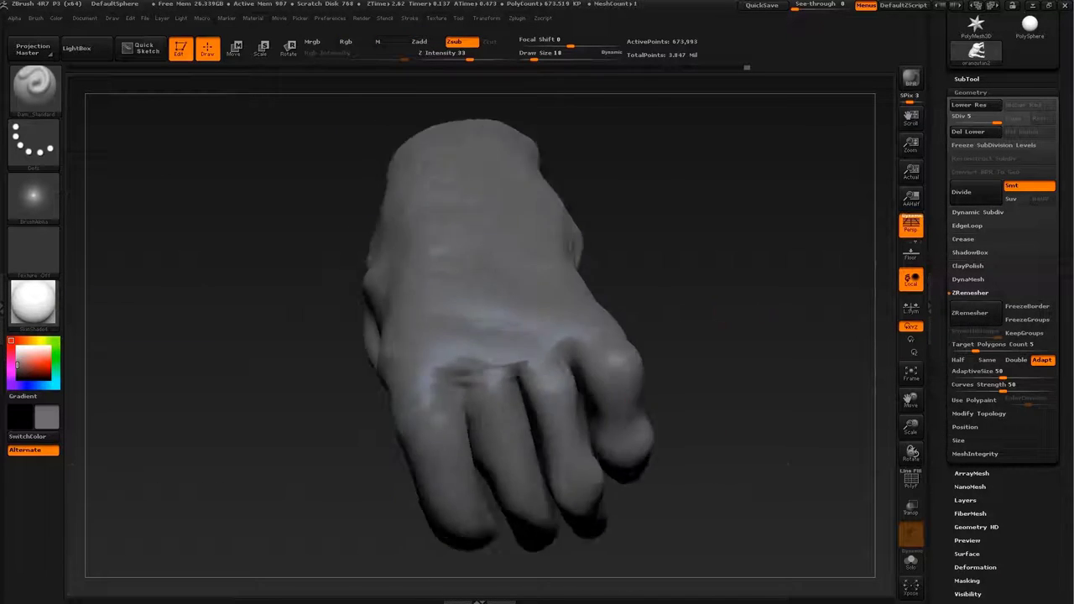
key("b")
key("s")
key("t")
key("s")
left_click_drag(708, 380, 638, 335)
key("s")
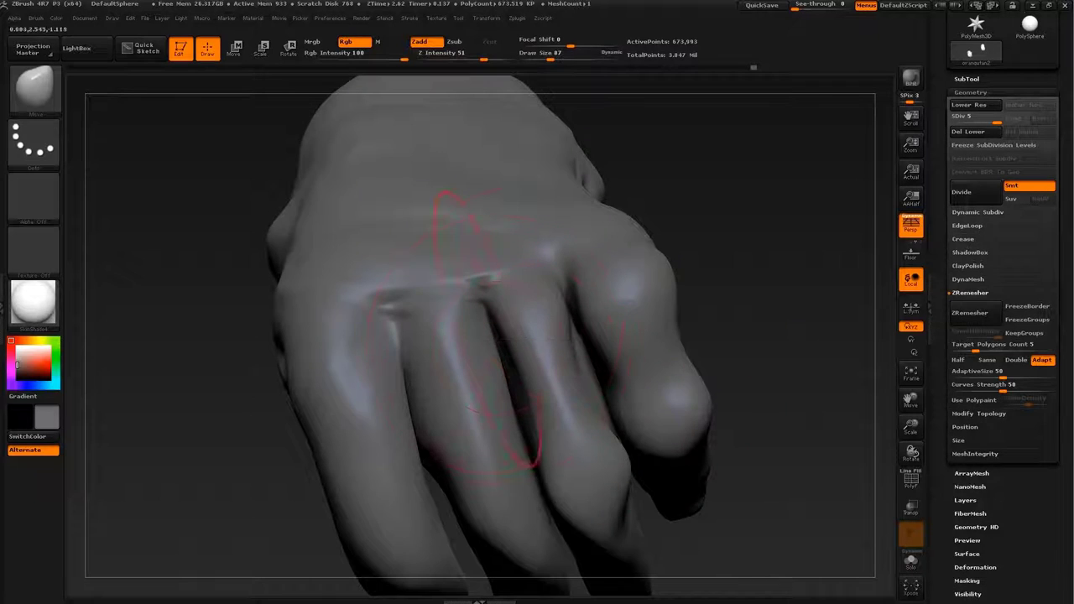
left_click_drag(738, 352, 672, 336)
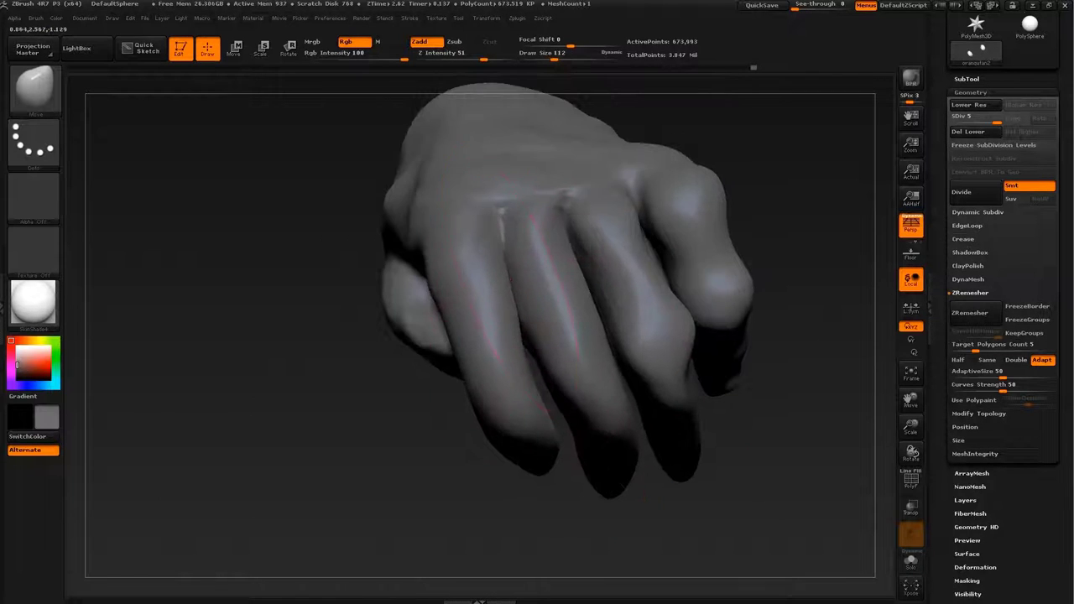
left_click_drag(738, 419, 681, 317)
key("s")
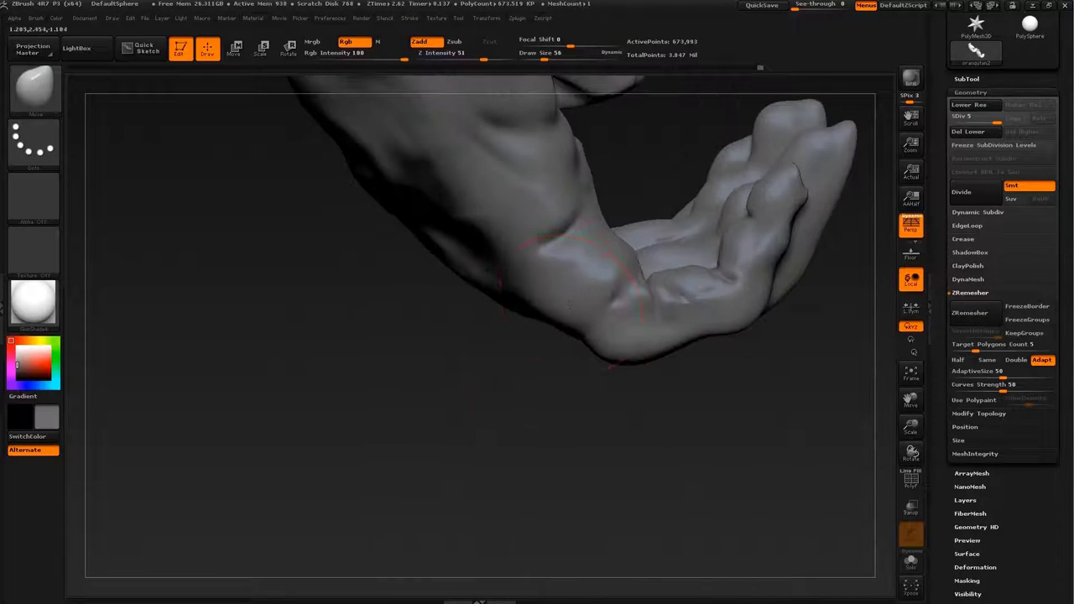
left_click_drag(522, 379, 520, 346)
Carve creases on the back of the fist with Dam_Standard
key("b")
key("d")
key("s")
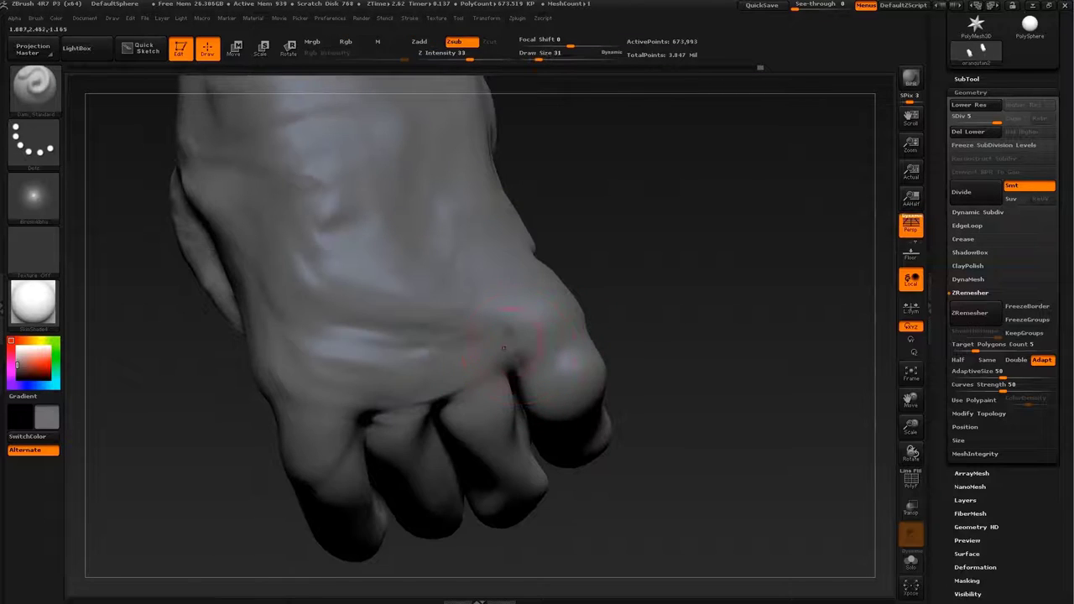
left_click_drag(501, 334, 499, 256)
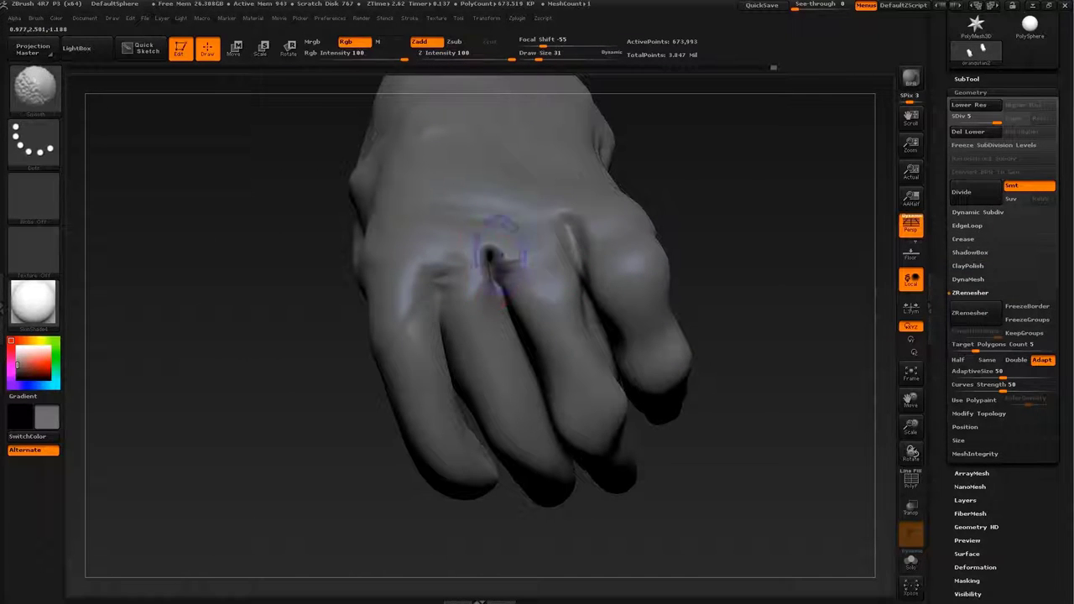
Build up skin wrinkles over the finger backs with a FreeHand brush
key("b")
key("c")
key("b")
key("s")
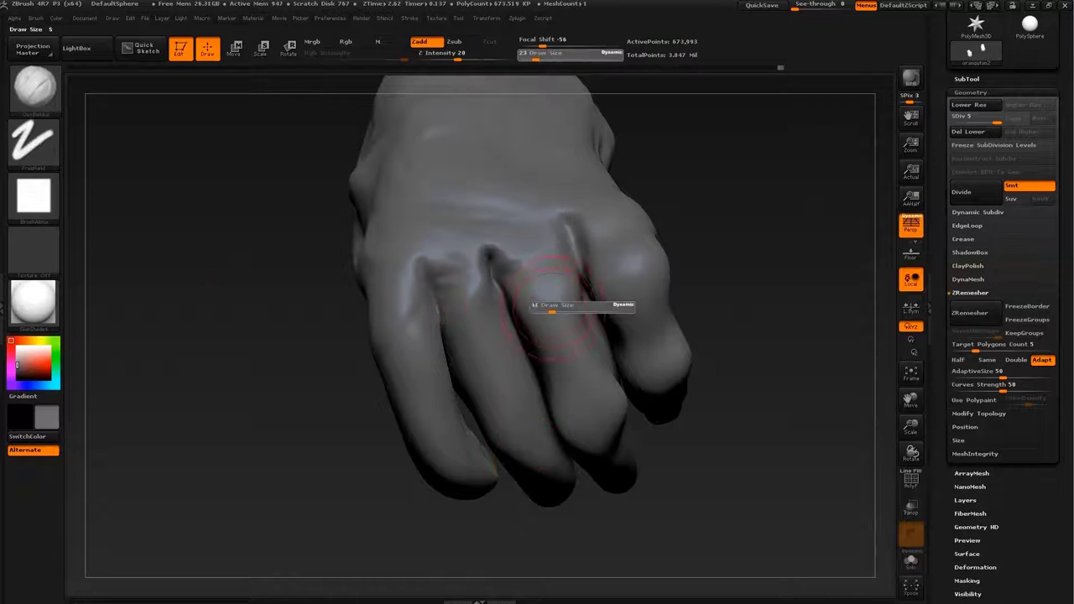
left_click_drag(497, 336, 443, 362)
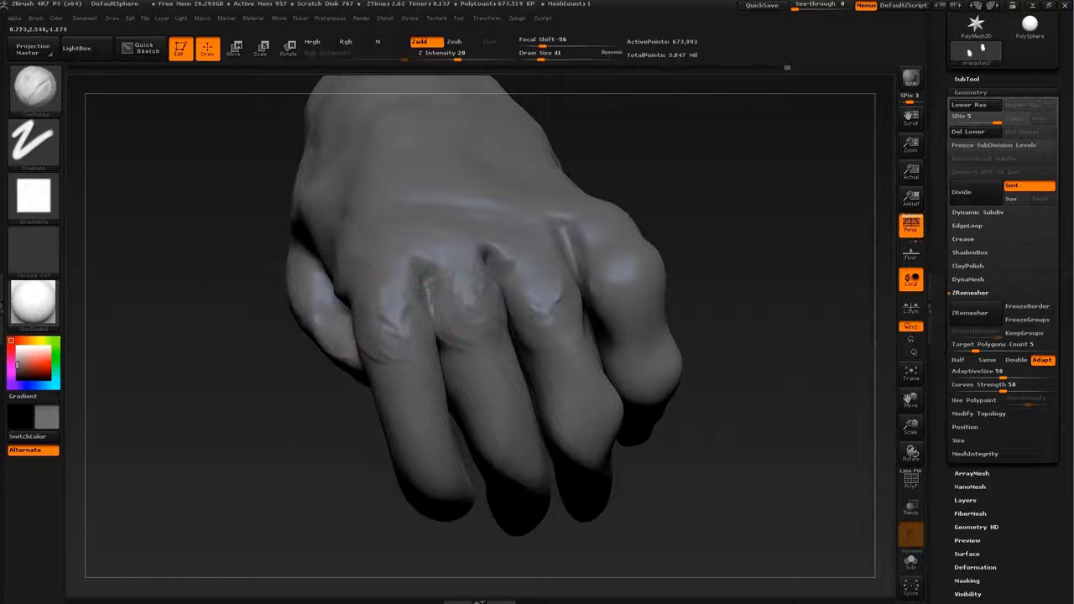
left_click_drag(503, 352, 569, 410)
left_click_drag(579, 516, 537, 470)
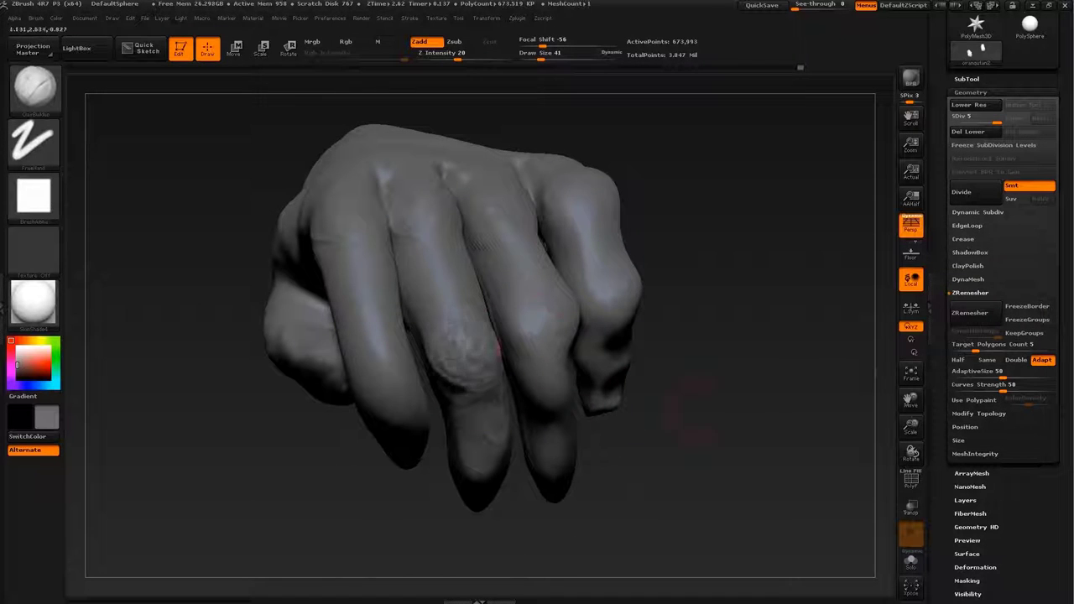
left_click_drag(685, 410, 407, 373)
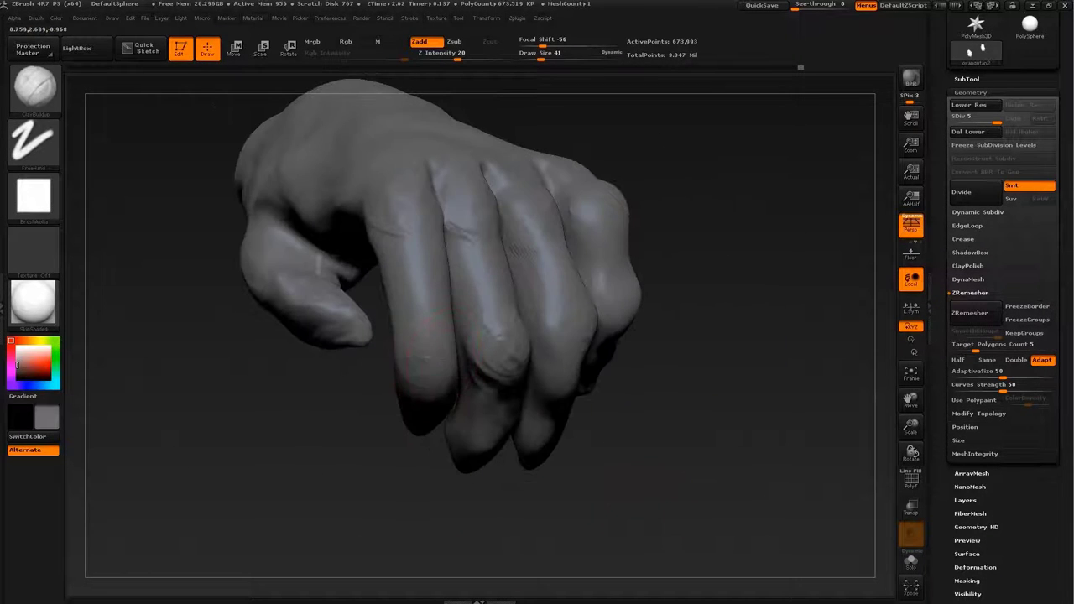
mouse_move(419, 351)
left_mouse_down()
mouse_move(491, 382)
mouse_move(420, 304)
mouse_move(332, 356)
mouse_move(470, 449)
left_mouse_up()
Carve further finger creases with Dam_Standard, ending on the palm side
key("b")
key("d")
key("s")
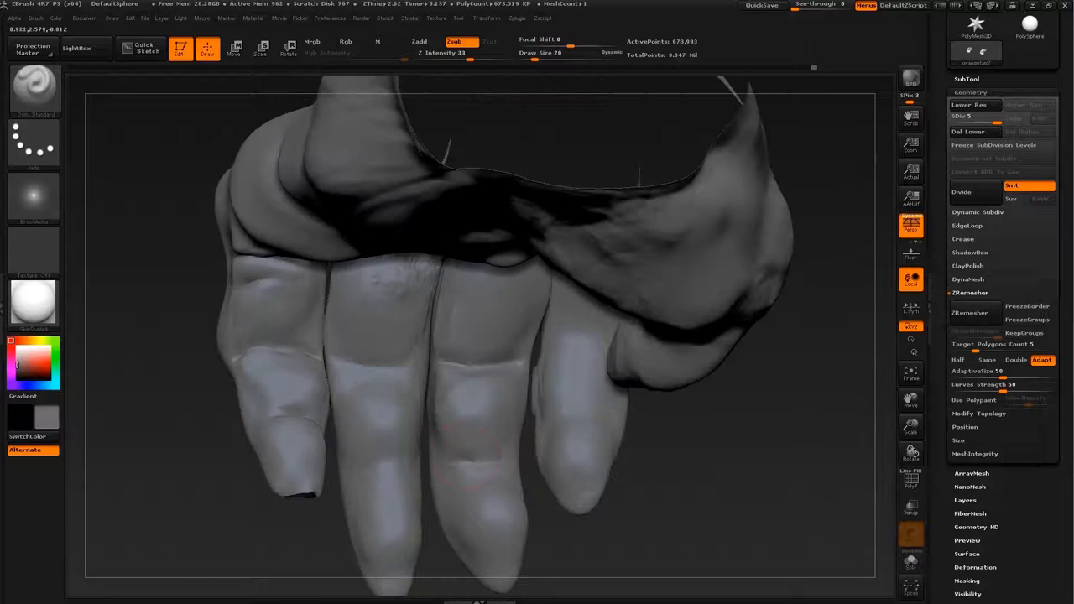
mouse_move(378, 469)
left_mouse_down()
mouse_move(621, 361)
mouse_move(730, 382)
left_mouse_up()
Drop one subdivision level, pick Move Topological, and inspect the curled hand's palm side
key("shift+d")
key("b")
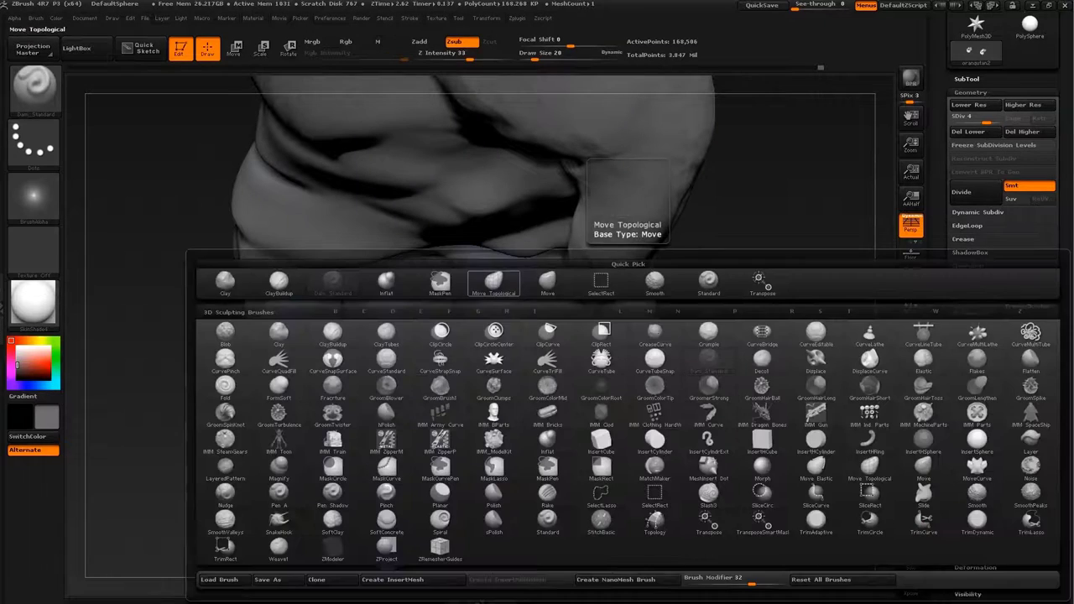
key("m")
key("t")
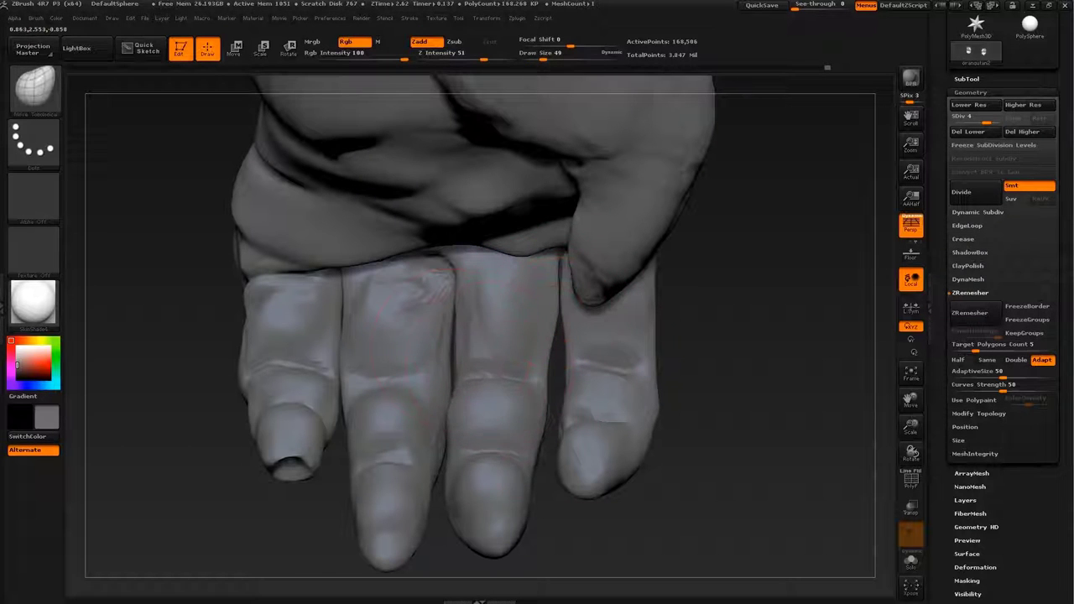
mouse_move(538, 451)
left_mouse_down()
mouse_move(411, 416)
mouse_move(516, 431)
left_mouse_up()
left_click_drag(444, 465, 290, 435)
key("s")
left_click_drag(587, 378, 424, 317)
mouse_move(506, 302)
left_mouse_down()
mouse_move(328, 284)
mouse_move(553, 387)
mouse_move(487, 327)
mouse_move(402, 285)
mouse_move(419, 361)
mouse_move(395, 462)
left_mouse_up()
Switch to ClayBuildup and a low-intensity detailing brush while viewing the finger backs and both hands
key("b")
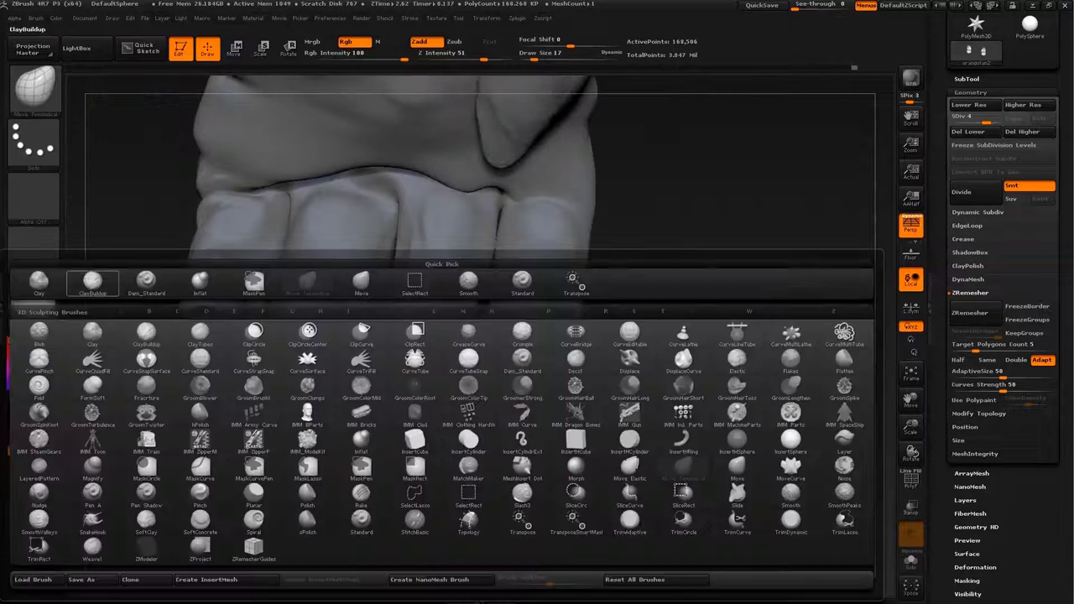
key("c")
key("b")
mouse_move(437, 432)
left_mouse_down()
mouse_move(487, 453)
mouse_move(537, 419)
left_mouse_up()
key("b")
key("s")
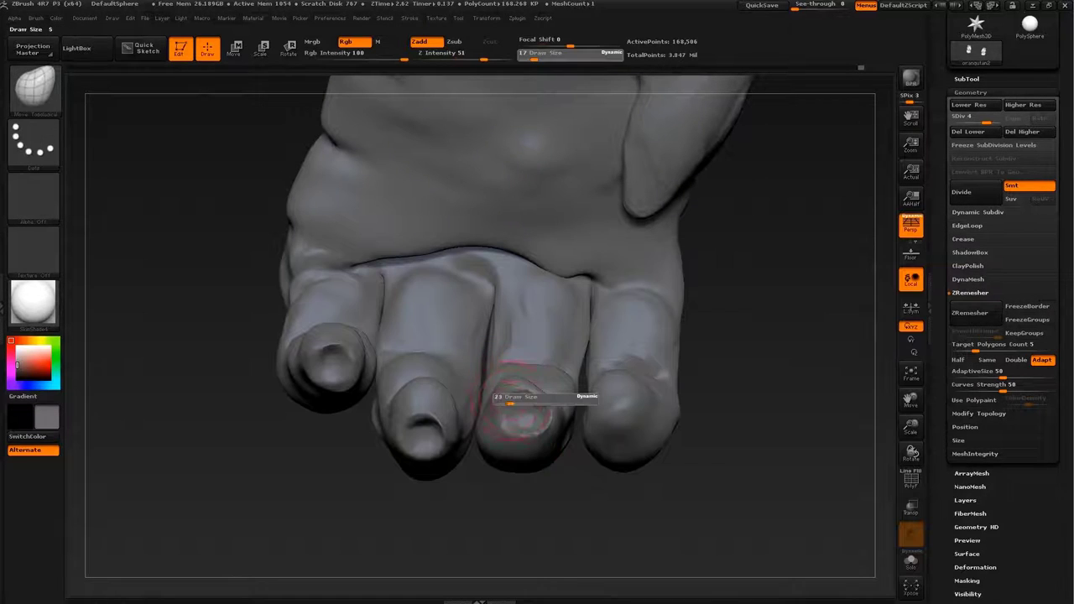
key("b")
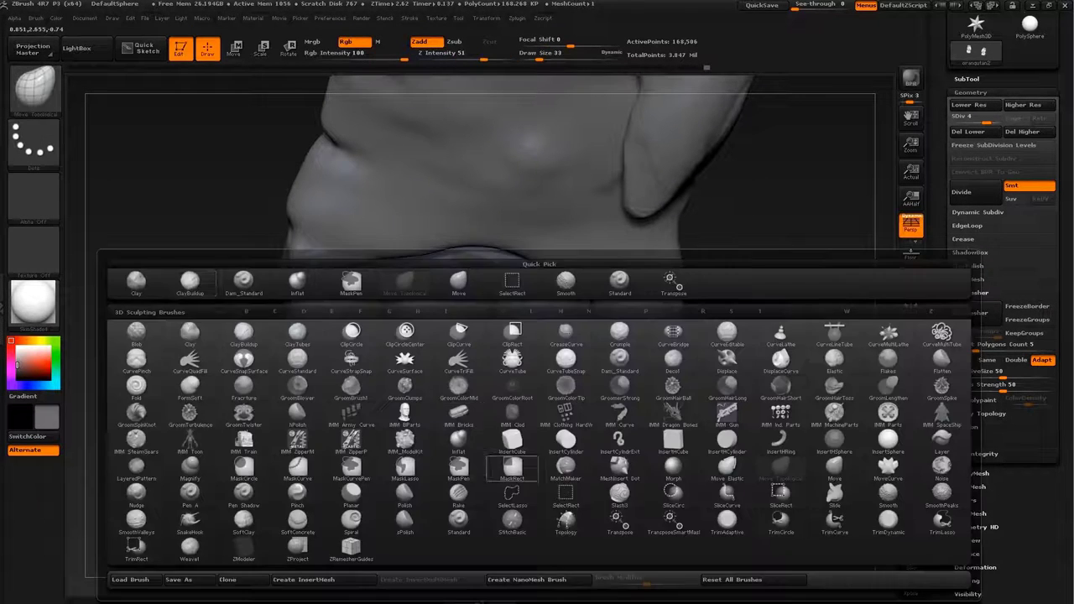
key("c")
key("b")
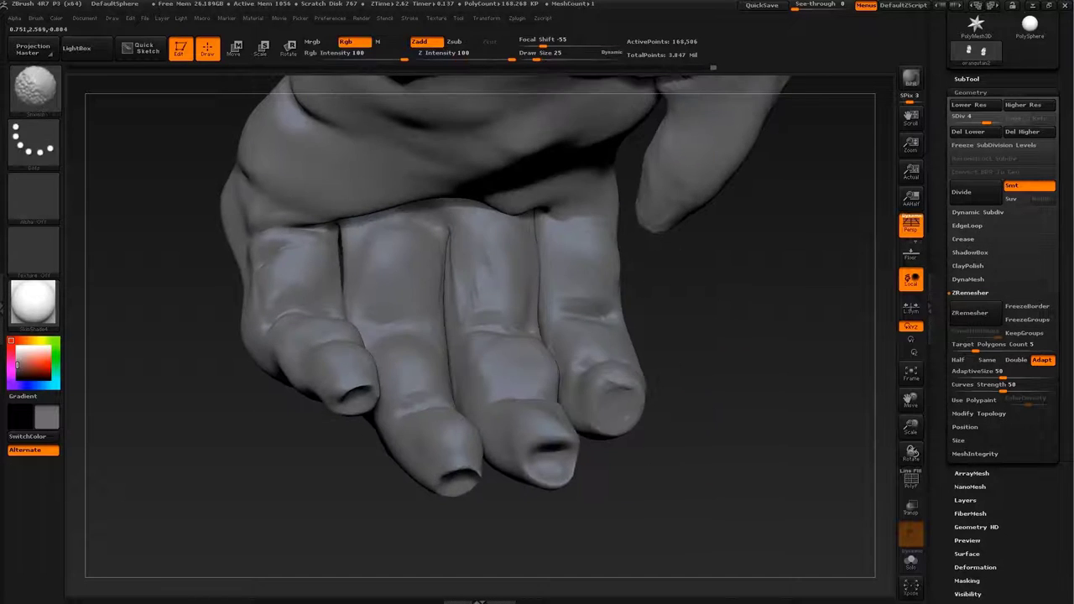
left_click_drag(627, 409, 666, 456)
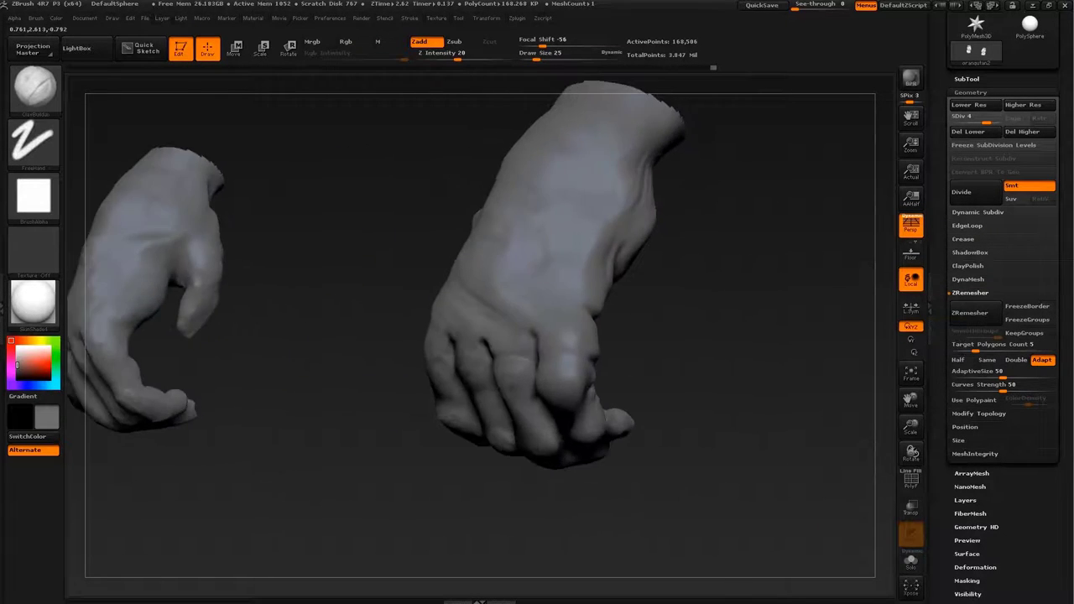
Set a sculpting brush to size 50, orbit around the hand, then select the body subtool
key("b")
key("s")
key("t")
left_click_drag(755, 395, 827, 395)
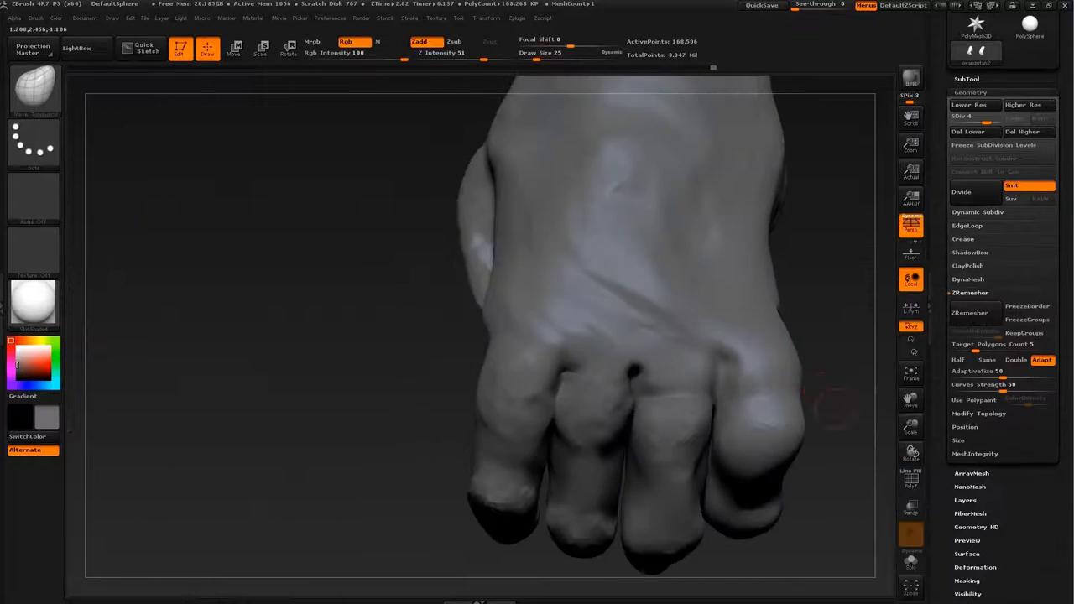
key("s")
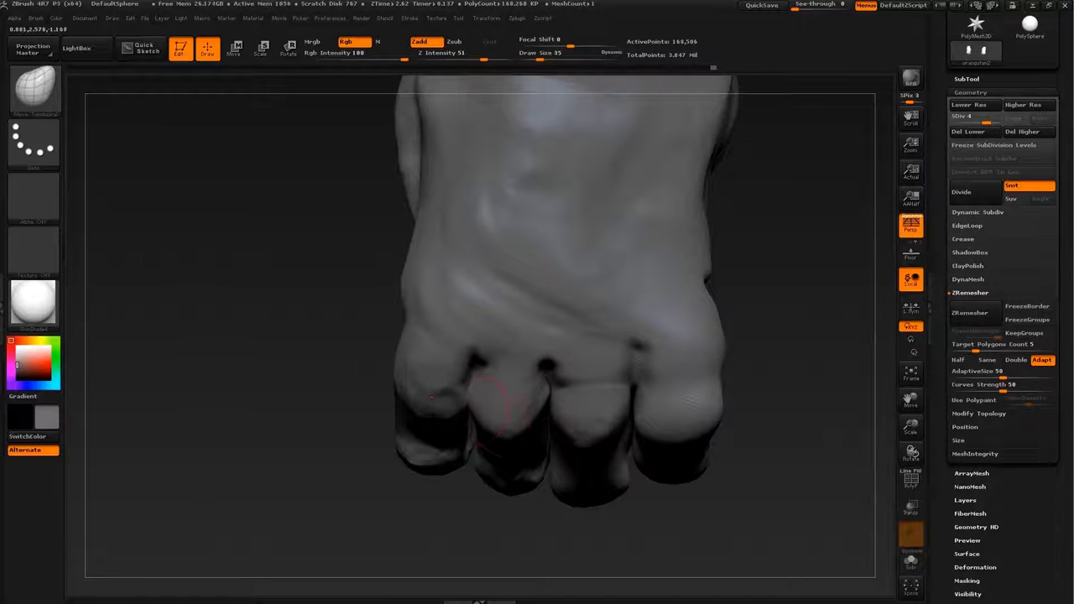
mouse_move(499, 385)
left_mouse_down()
mouse_move(684, 382)
mouse_move(635, 431)
mouse_move(576, 348)
mouse_move(524, 323)
mouse_move(684, 344)
left_mouse_up()
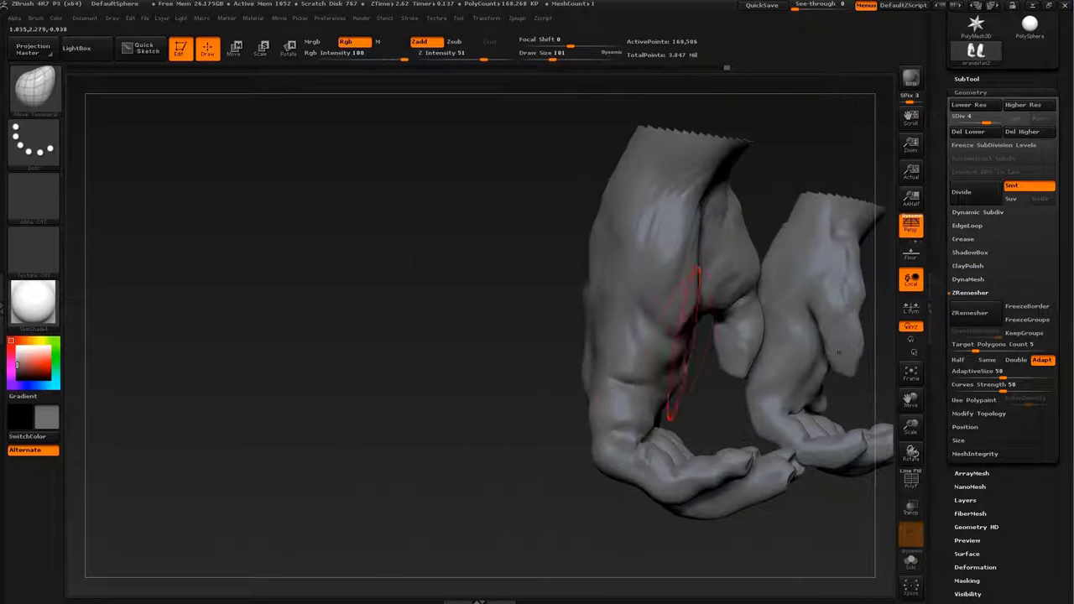
mouse_move(599, 302)
left_mouse_down()
mouse_move(478, 487)
mouse_move(531, 445)
left_mouse_up()
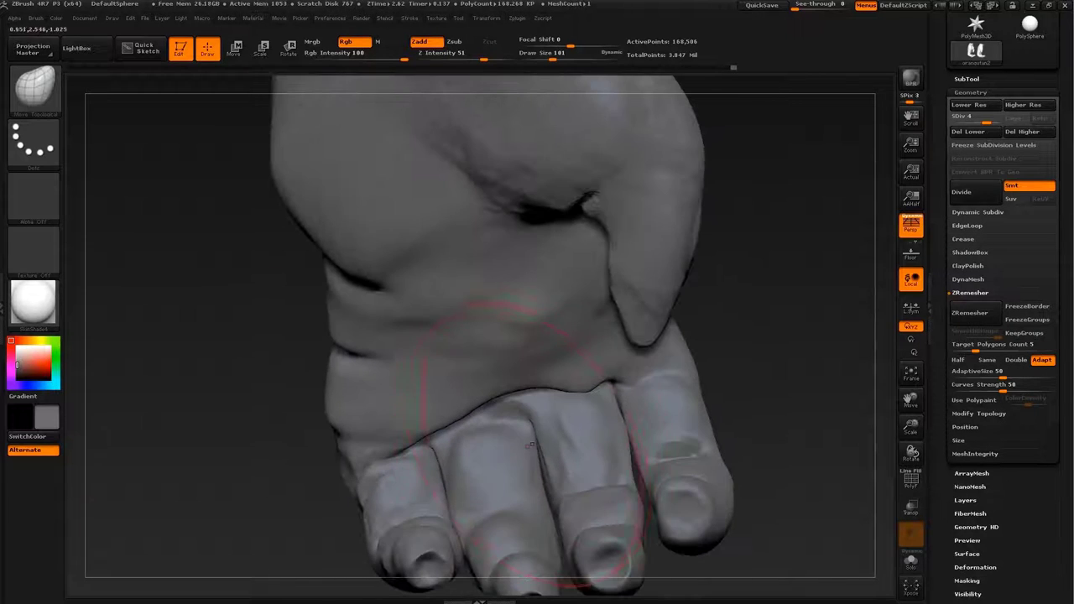
left_click_drag(604, 395, 593, 375)
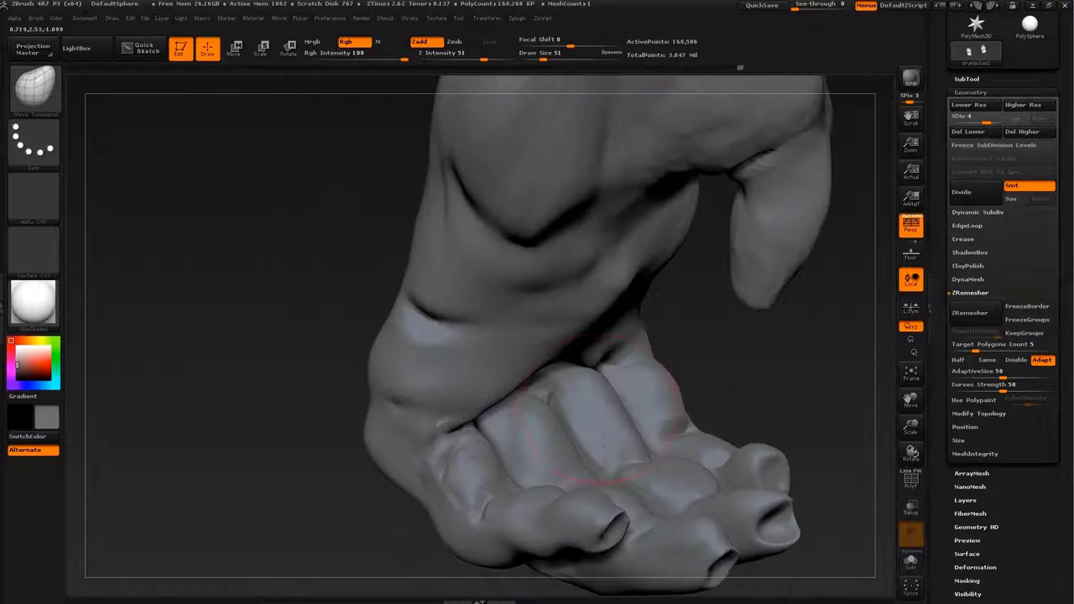
mouse_move(730, 356)
left_mouse_down()
mouse_move(662, 342)
mouse_move(638, 302)
left_mouse_up()
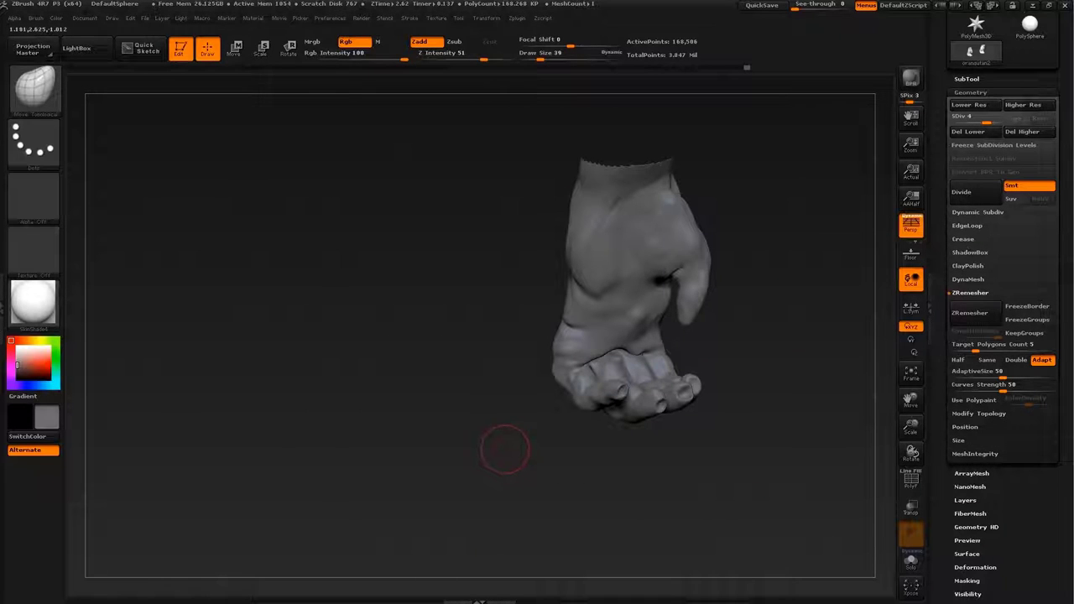
left_click_drag(505, 450, 503, 433)
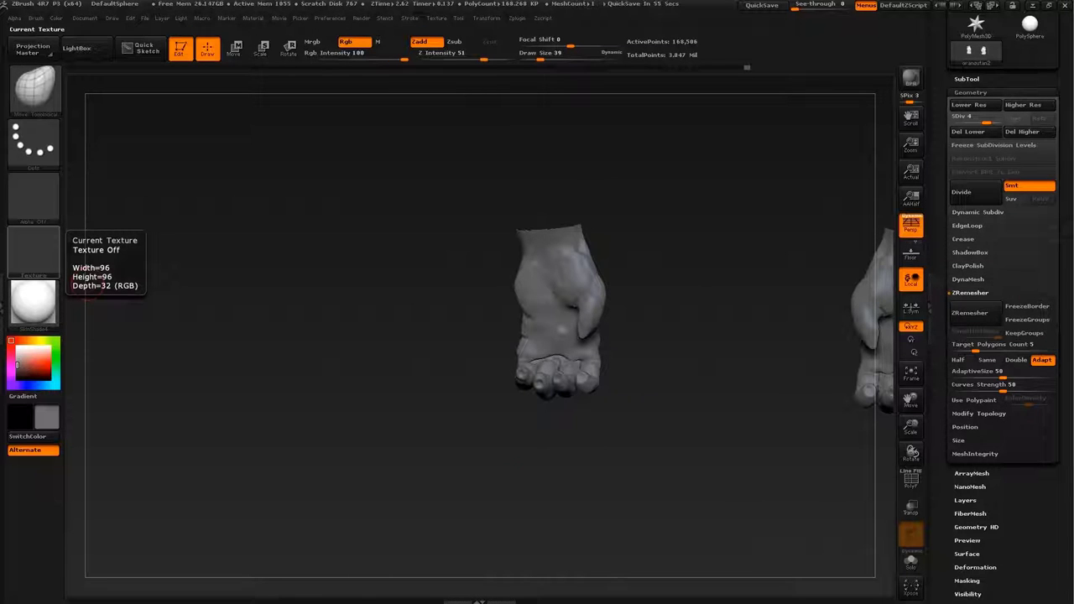
left_click(872, 352, "alt")
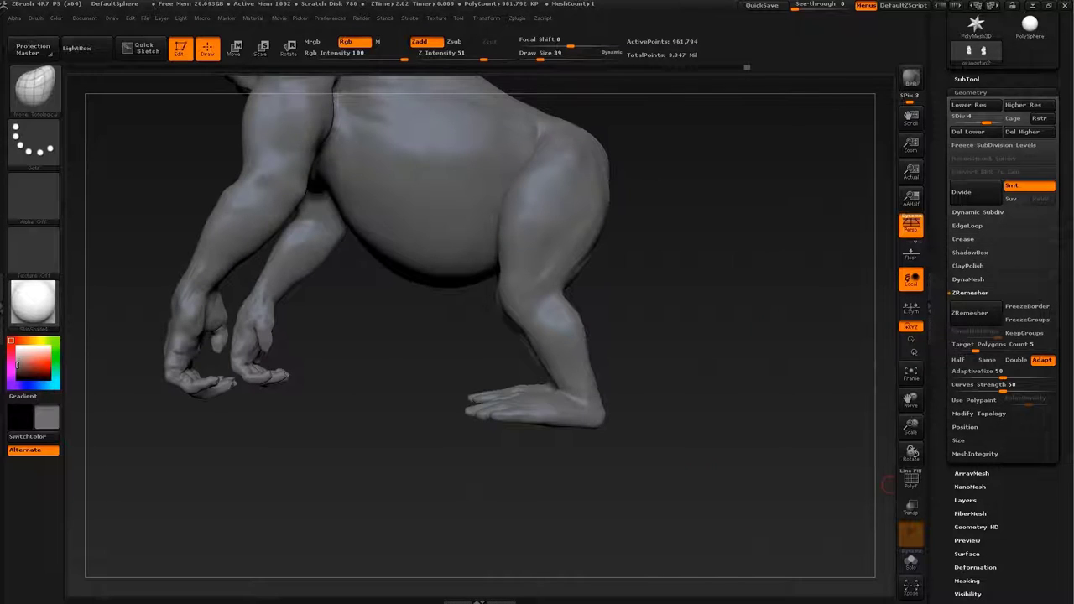
Hide the body to isolate the hands, frame the view, and set a Move brush to size 77
left_click_drag(676, 440, 420, 344, "ctrl+shift")
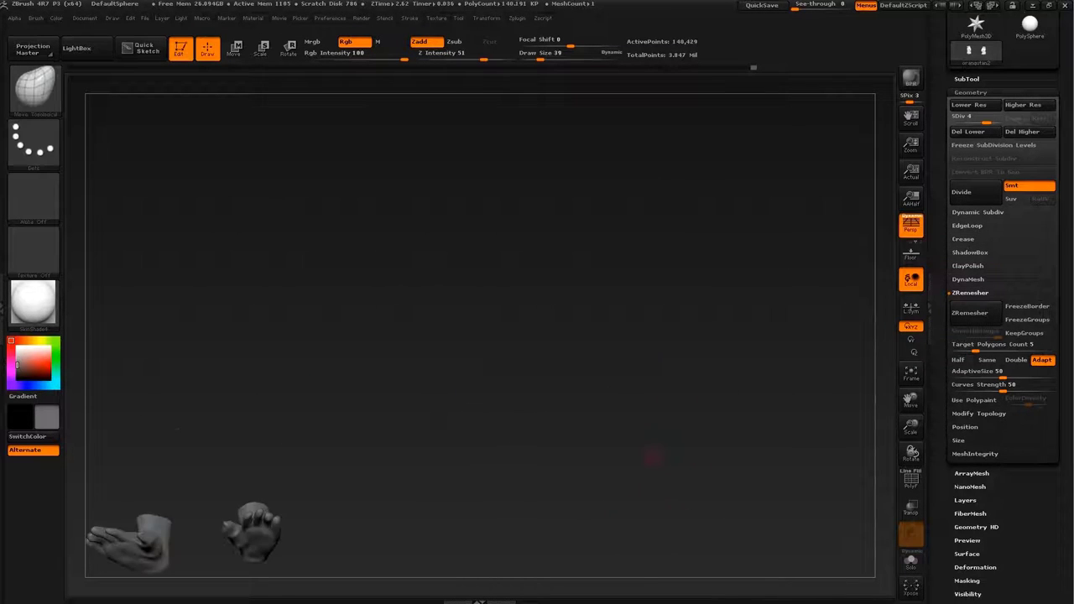
key("f")
key("s")
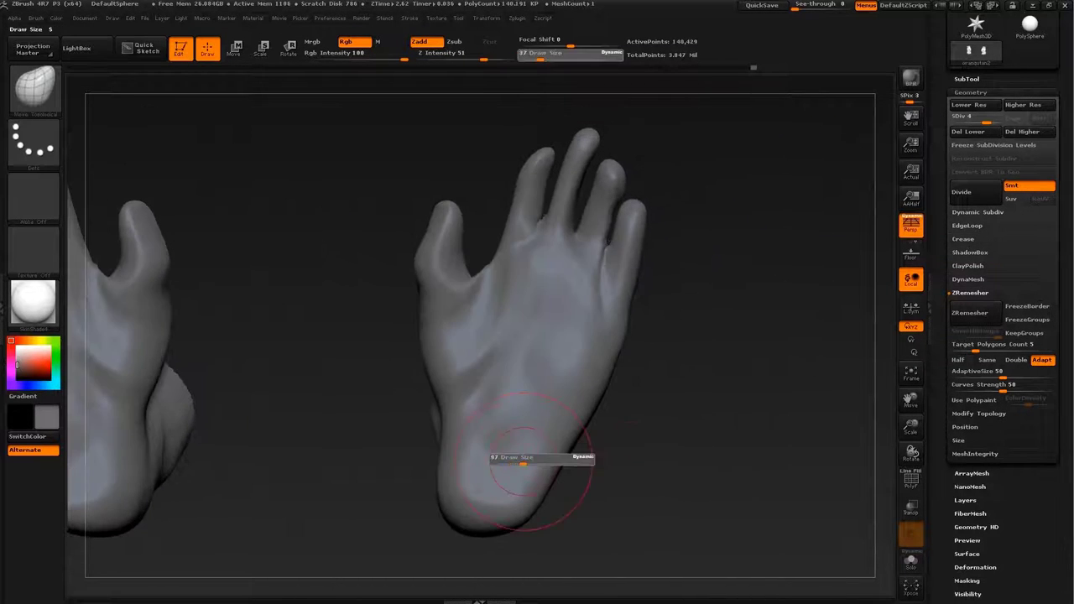
key("b")
key("m")
key("v")
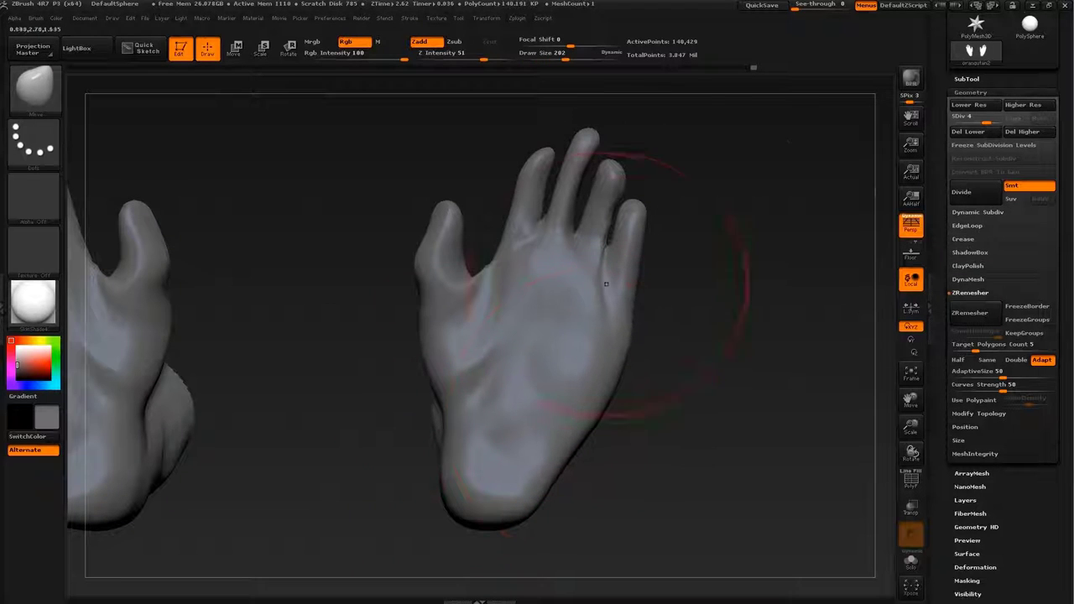
key("s")
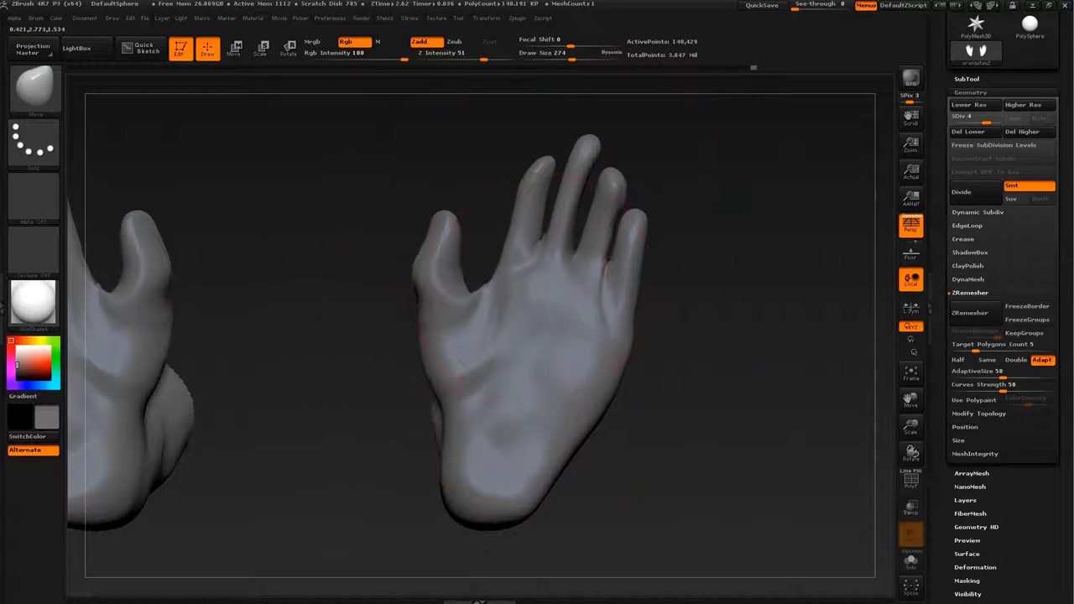
key("s")
mouse_move(407, 240)
left_mouse_down("alt")
mouse_move(436, 262)
mouse_move(432, 282)
left_mouse_up("alt")
Try the Inflate brush at size 46, then Move Topological at size 54
key("s")
key("b")
key("d")
key("s")
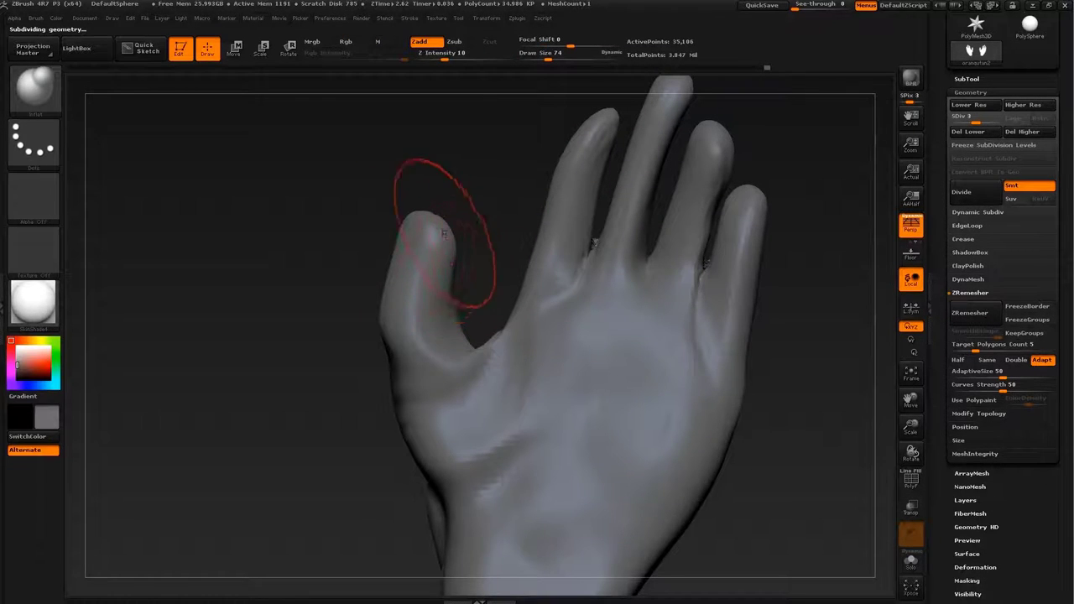
key("b")
key("m")
key("t")
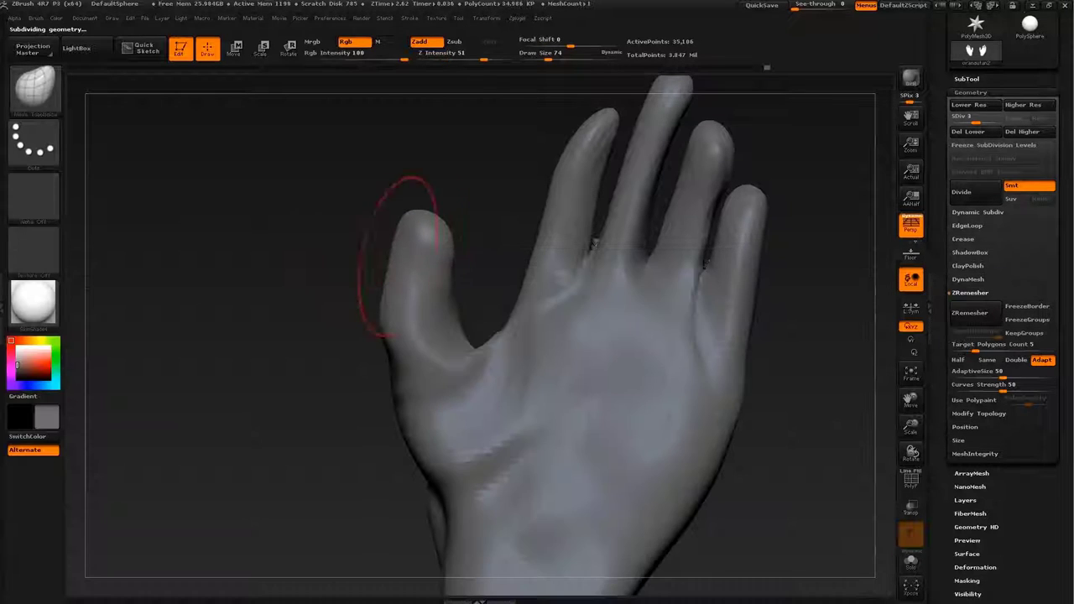
key("s")
mouse_move(383, 276)
left_mouse_down("alt")
mouse_move(357, 252)
mouse_move(431, 204)
mouse_move(469, 285)
mouse_move(437, 263)
mouse_move(444, 209)
mouse_move(417, 319)
left_mouse_up("alt")
Switch through Dam Standard to ClayBuildup, facing the palm and sizing the brush 35, then 74
key("b")
key("d")
key("s")
key("s")
key("b")
key("c")
key("b")
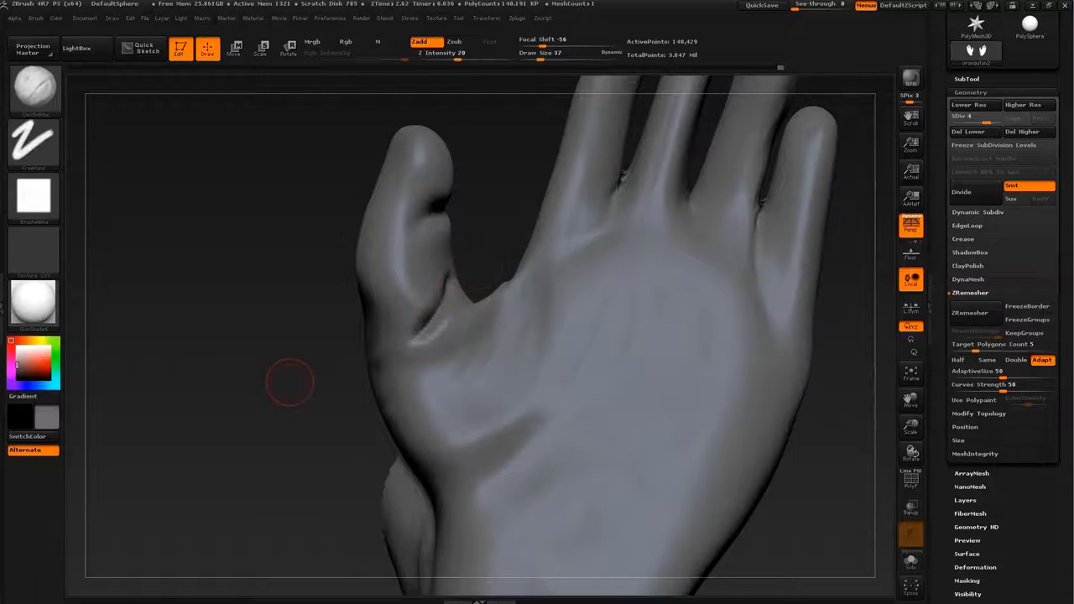
mouse_move(417, 319)
left_mouse_down()
mouse_move(491, 286)
mouse_move(472, 220)
left_mouse_up()
key("s")
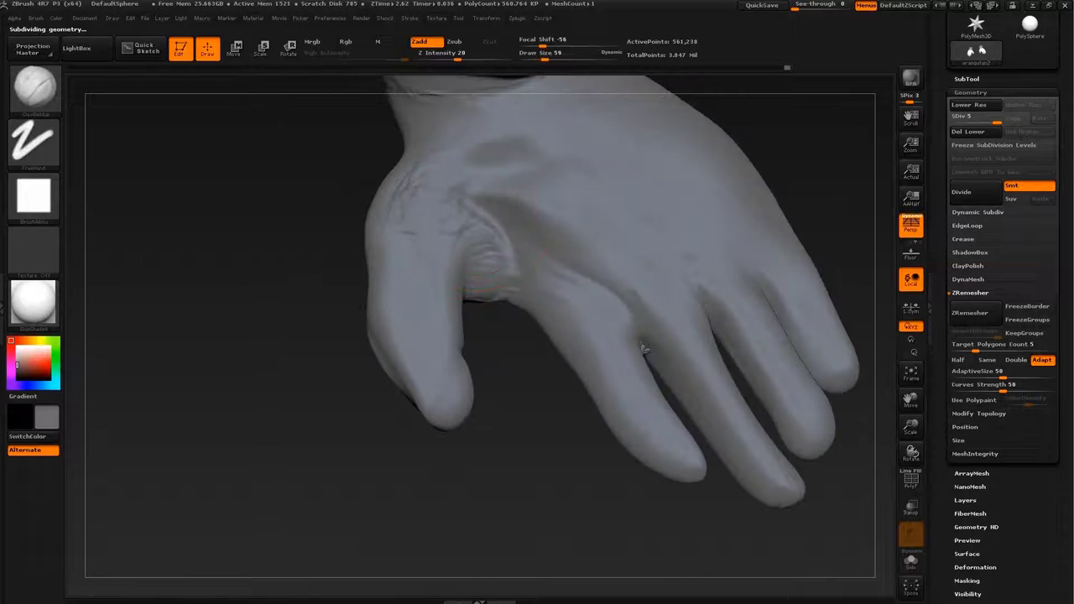
mouse_move(644, 348)
left_mouse_down()
mouse_move(575, 156)
mouse_move(654, 117)
mouse_move(467, 336)
left_mouse_up()
key("s")
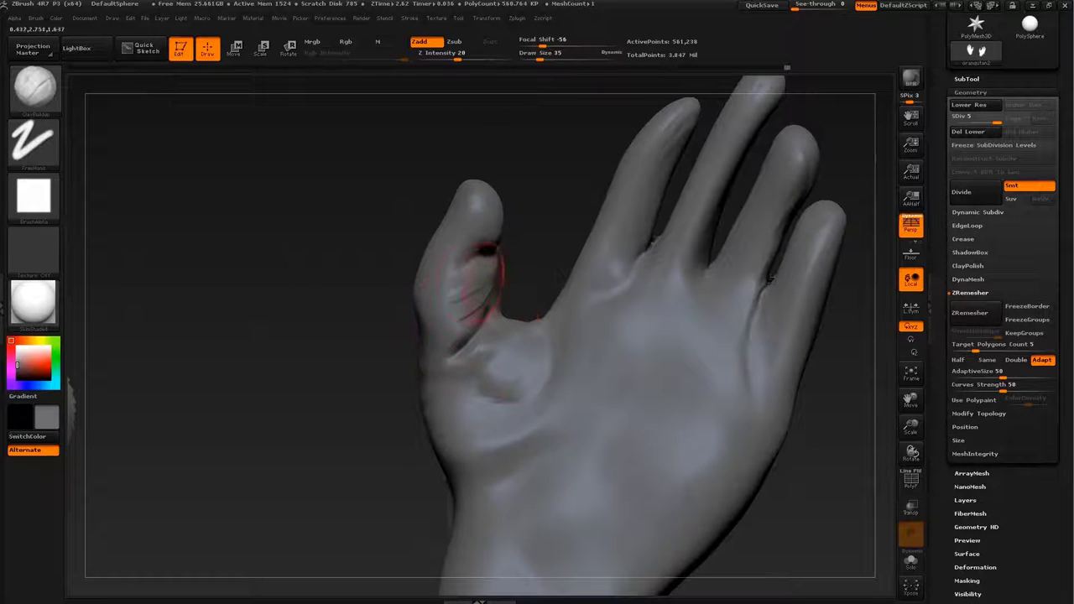
mouse_move(378, 415)
left_mouse_down()
mouse_move(458, 315)
mouse_move(490, 339)
left_mouse_up()
key("s")
Step down to subdivision level 4 and push the fingertips down with a size-136 Move brush
mouse_move(839, 504)
left_mouse_down()
mouse_move(755, 377)
mouse_move(671, 335)
left_mouse_up()
key("b")
key("c")
key("l")
key("s")
left_click_drag(587, 318, 625, 318)
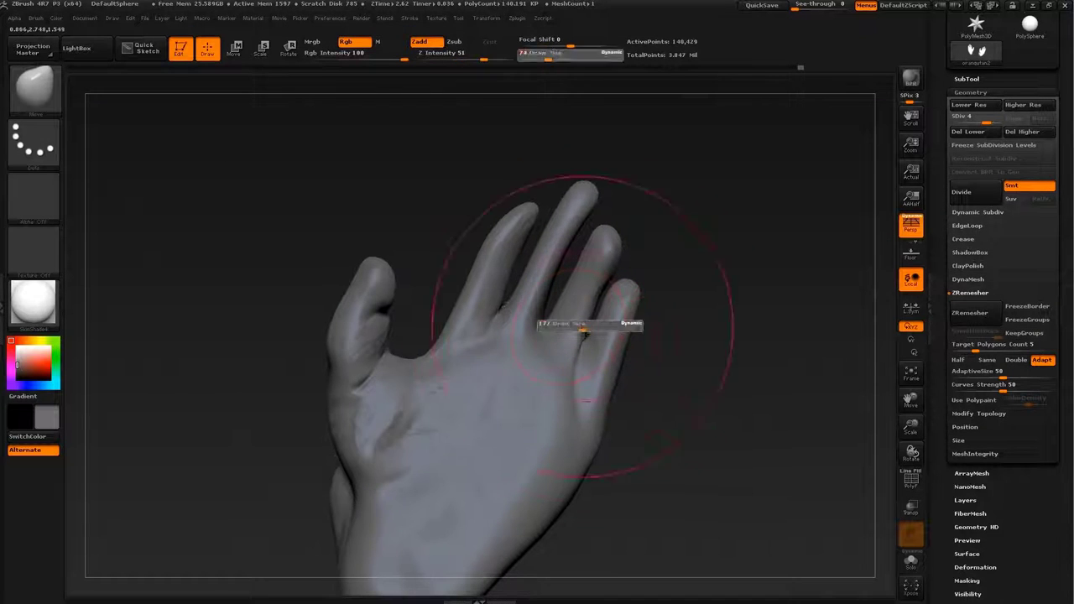
mouse_move(587, 193)
left_mouse_down()
mouse_move(610, 287)
mouse_move(503, 378)
left_mouse_up()
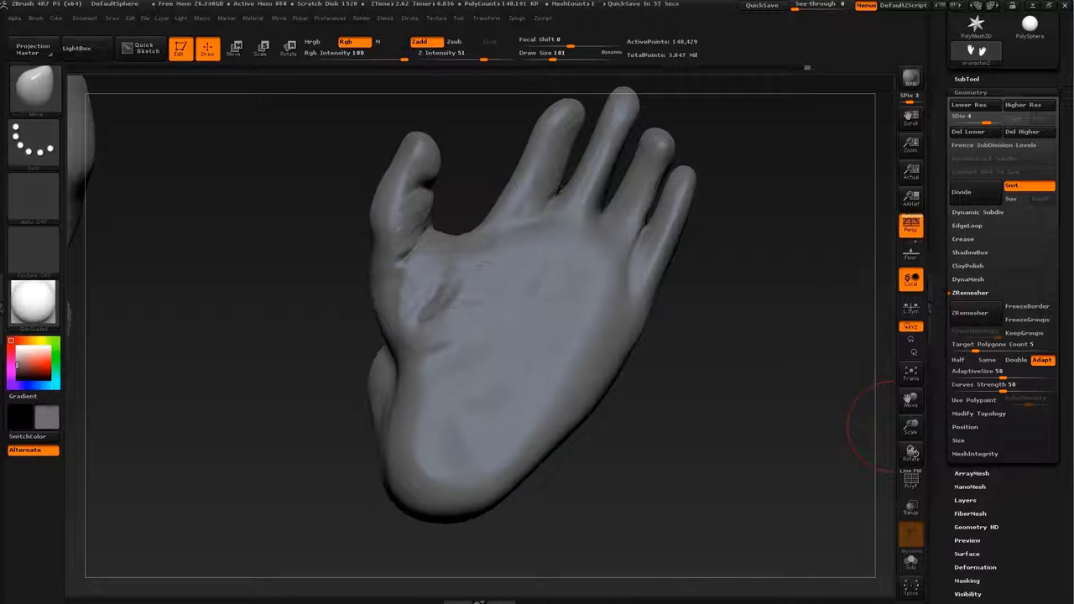
left_click_drag(872, 426, 709, 352)
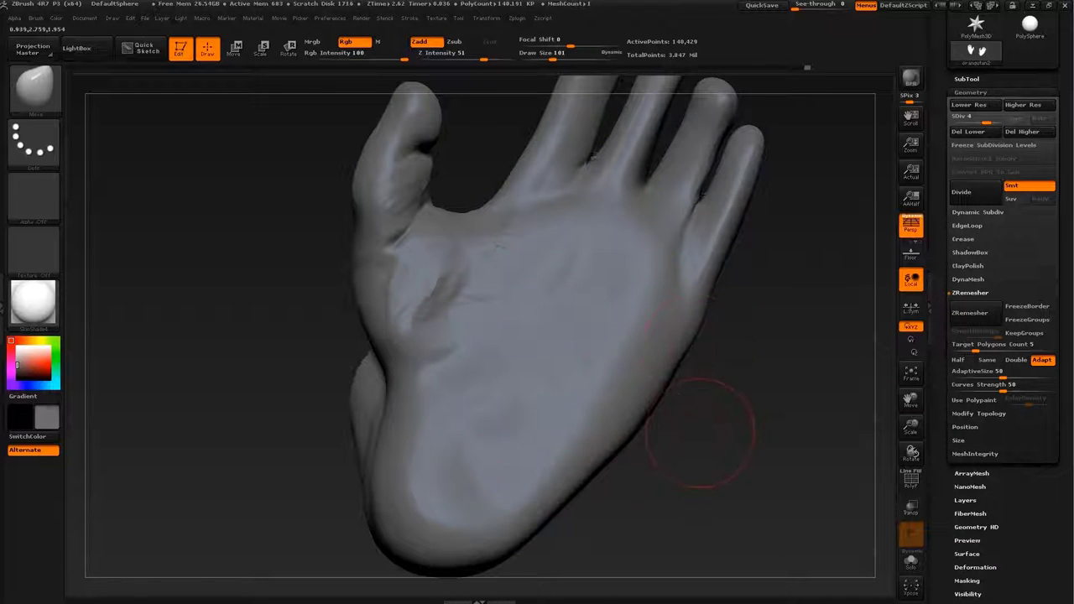
Pick ClayBuildup, then Inflate, while orbiting to see the fingers from new angles
key("b")
left_click(417, 334)
key("s")
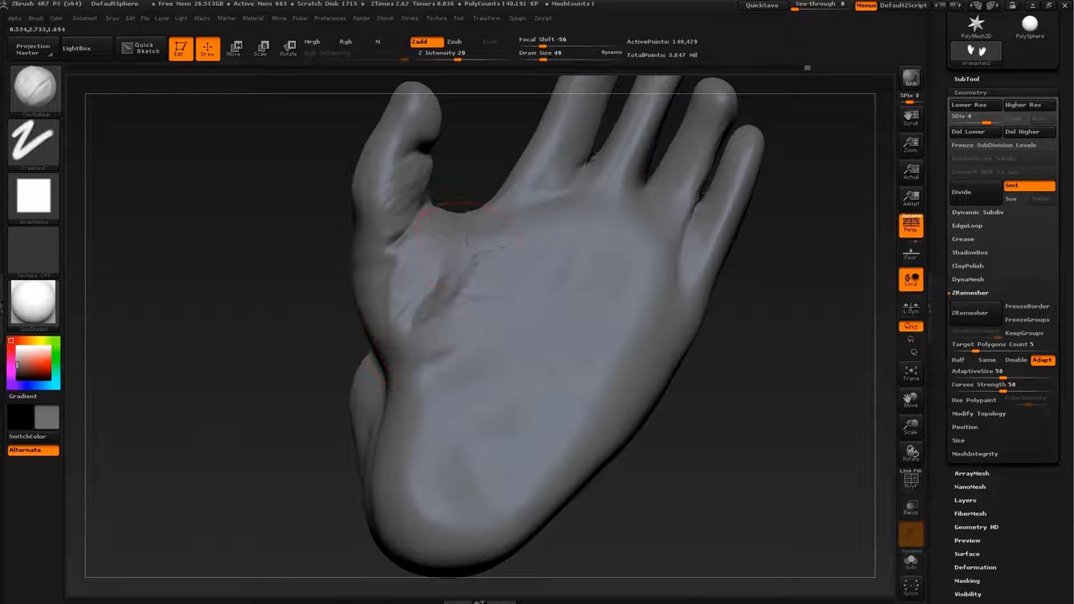
left_click_drag(490, 197, 504, 341)
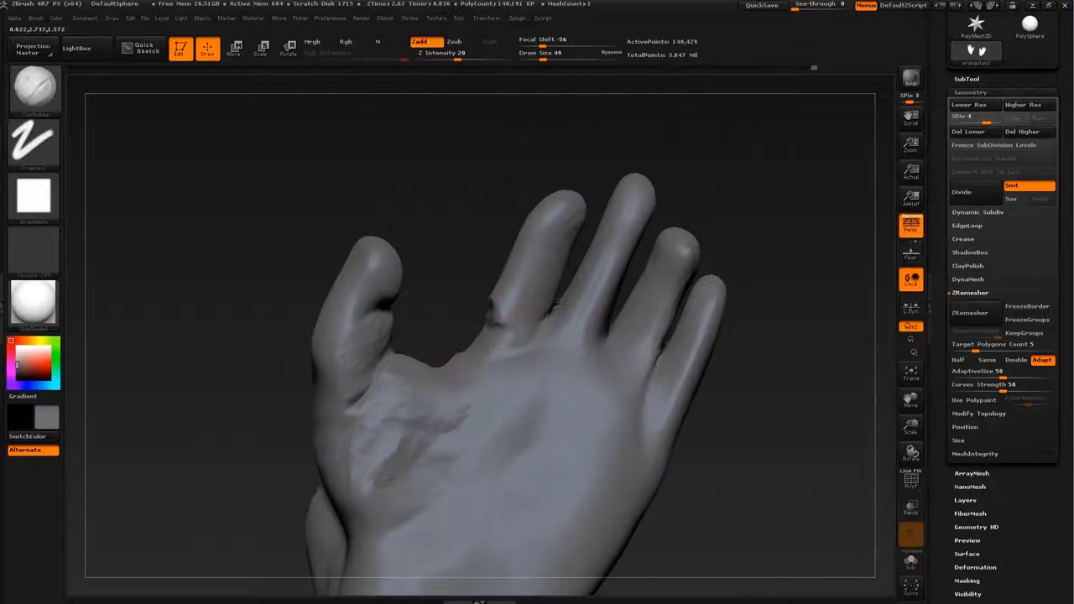
left_click_drag(566, 329, 568, 273)
key("b")
left_click(568, 273)
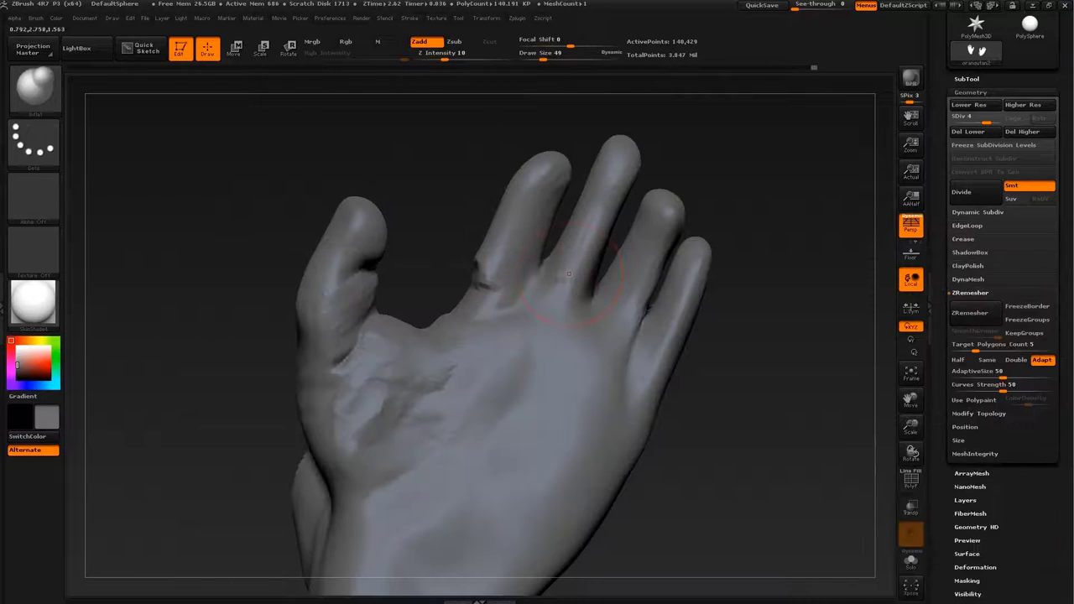
mouse_move(755, 386)
left_mouse_down()
mouse_move(718, 383)
mouse_move(705, 298)
mouse_move(621, 277)
left_mouse_up()
With Move Topological at size 74, nudge the finger-base crease and reshape the thumb base
key("b")
key("m")
key("t")
key("s")
key("s")
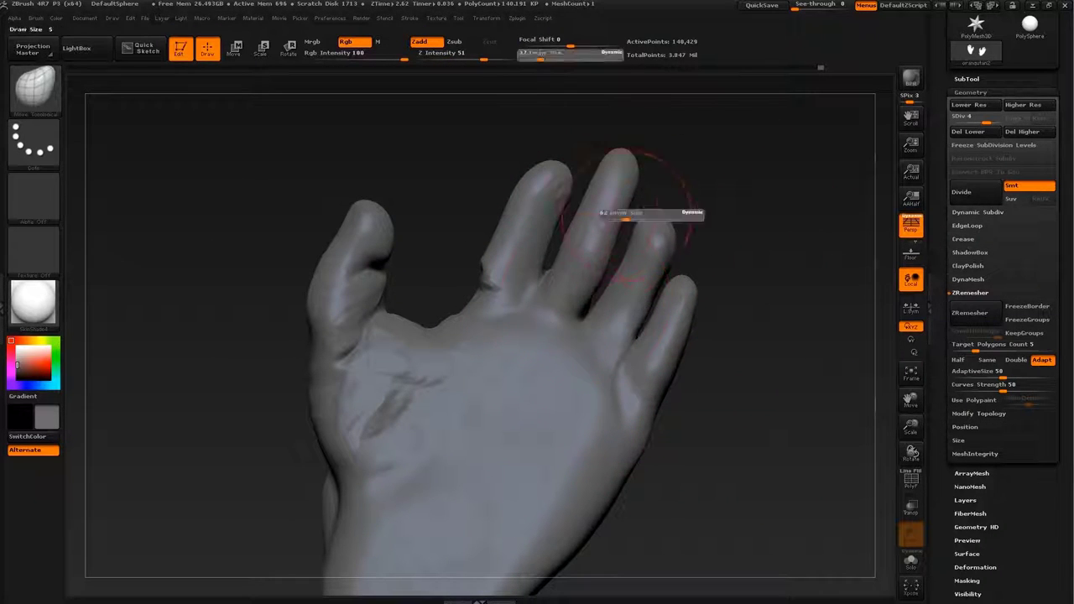
left_click_drag(612, 212, 646, 212)
left_click_drag(485, 281, 487, 270)
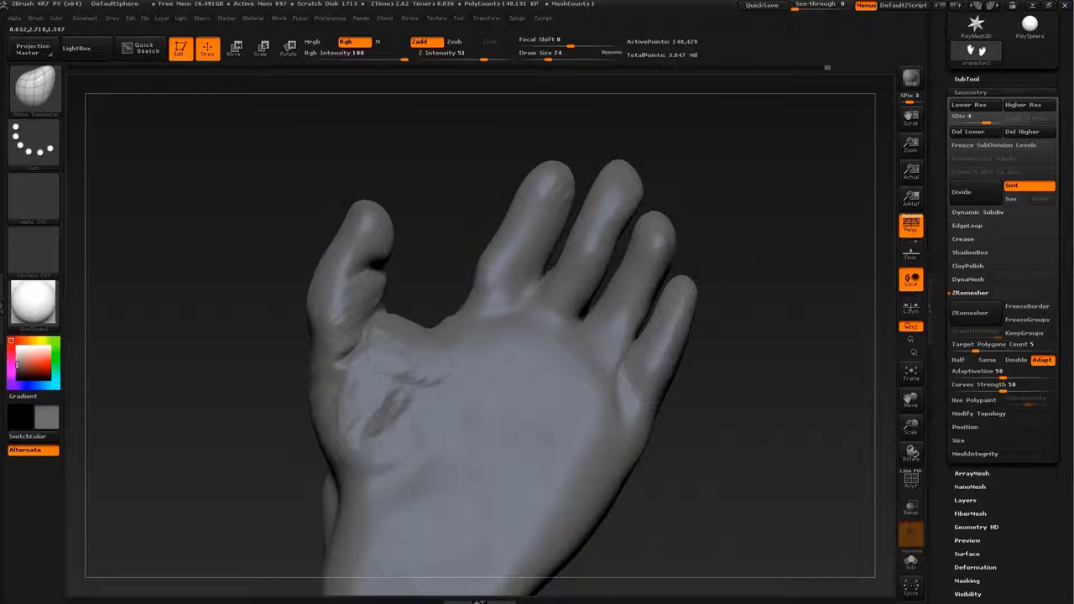
mouse_move(404, 339)
left_mouse_down()
mouse_move(369, 333)
mouse_move(593, 333)
left_mouse_up()
key("s")
key("s")
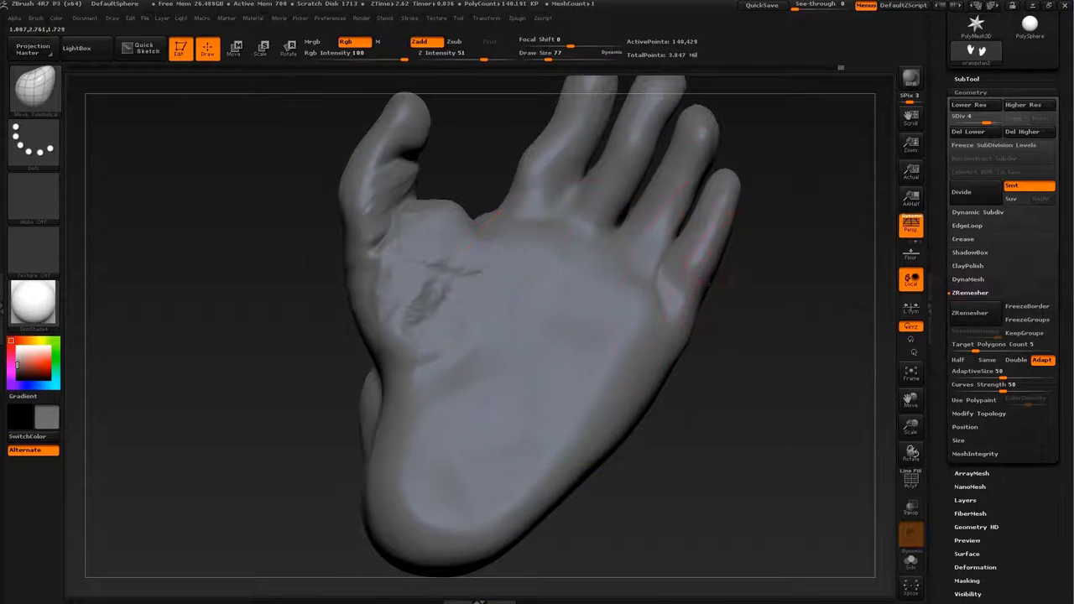
Orbit to a palm-forward view, resize the brush from 158 to 49, and select ClayBuildup
left_click_drag(713, 182, 679, 250)
mouse_move(635, 327)
left_mouse_down()
mouse_move(629, 377)
mouse_move(647, 428)
mouse_move(588, 369)
left_mouse_up()
key("s")
key("s")
key("s")
left_click_drag(537, 239, 524, 239)
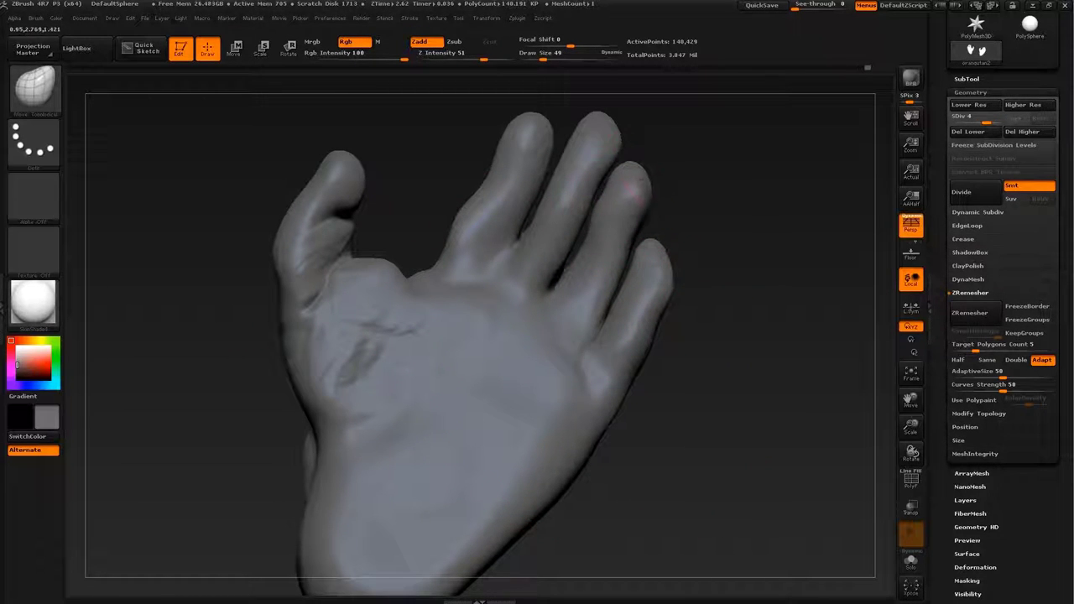
left_click_drag(738, 277, 722, 210)
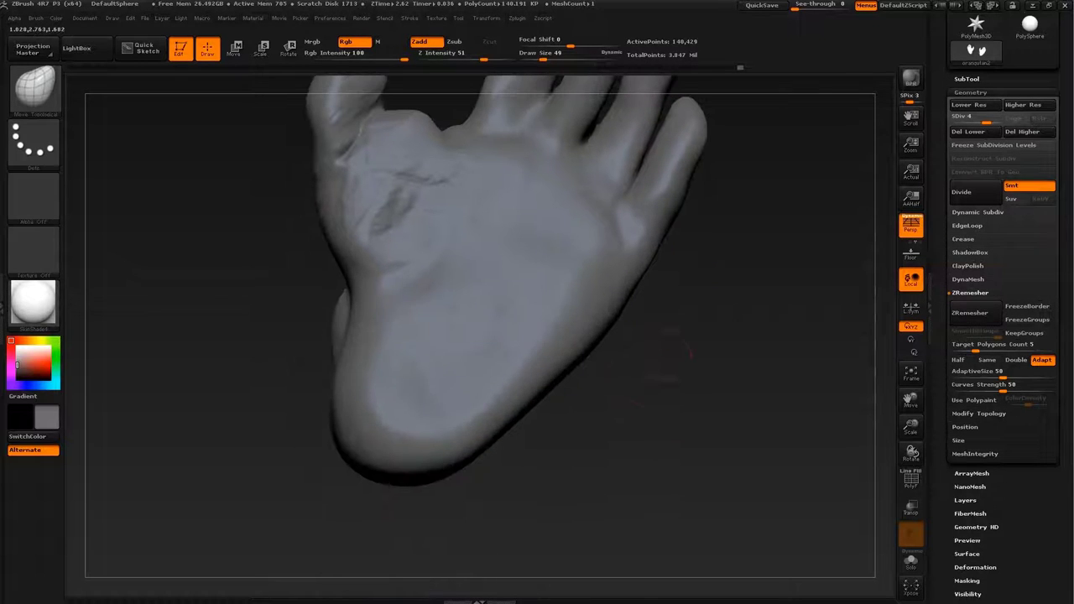
key("b")
key("c")
key("b")
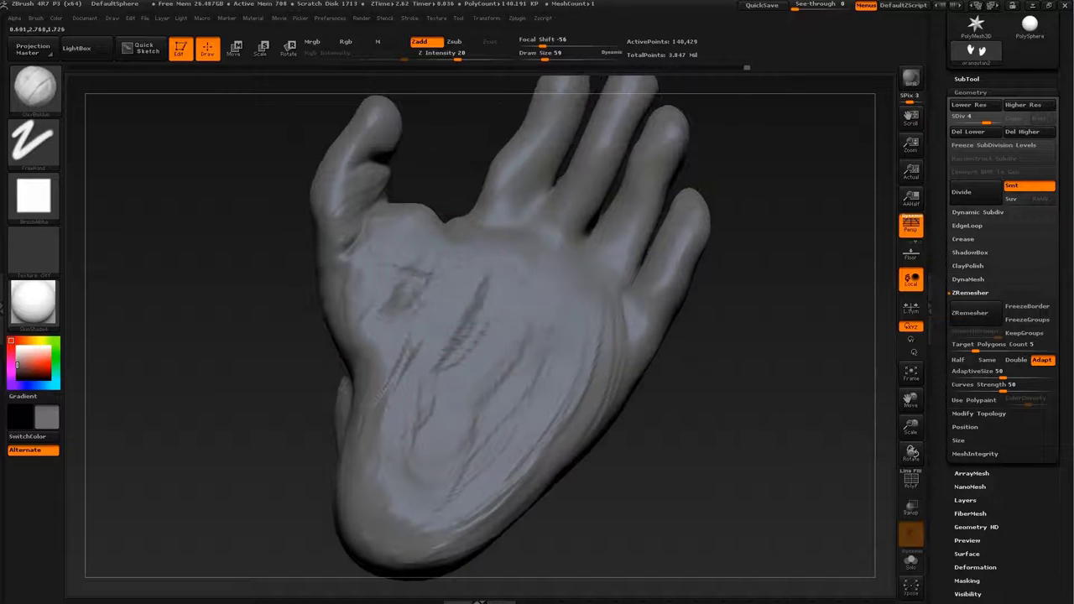
Select Dam Standard and carve three crease lines across the palm
left_click_drag(755, 336, 638, 436)
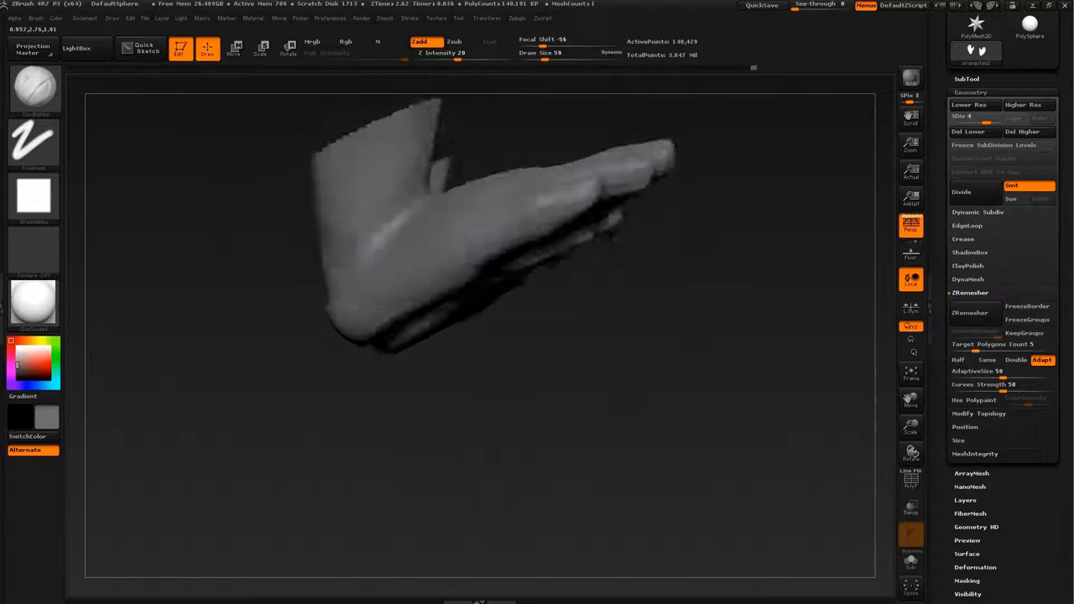
mouse_move(755, 419)
left_mouse_down()
mouse_move(687, 453)
mouse_move(365, 456)
mouse_move(453, 470)
left_mouse_up()
key("b")
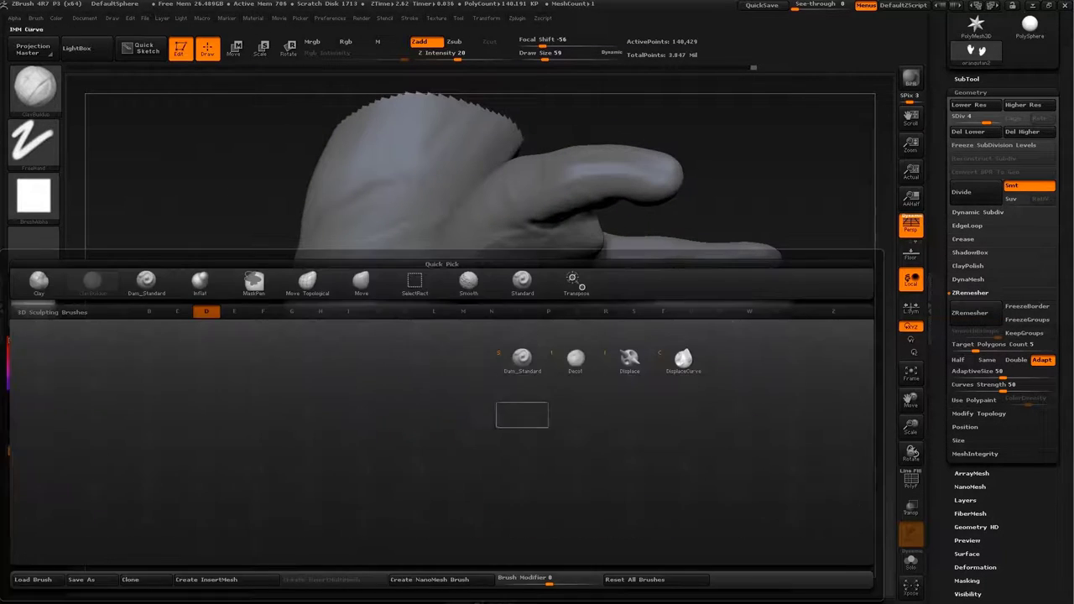
key("d")
key("s")
left_click_drag(394, 323, 507, 292)
left_click_drag(378, 361, 503, 286)
mouse_move(416, 369)
left_mouse_down()
mouse_move(587, 369)
mouse_move(407, 352)
left_mouse_up()
Deepen the wrist fold at brush size 35, then ready an additive brush at size 46
mouse_move(344, 457)
left_mouse_down()
mouse_move(474, 432)
mouse_move(413, 430)
mouse_move(483, 440)
left_mouse_up()
key("s")
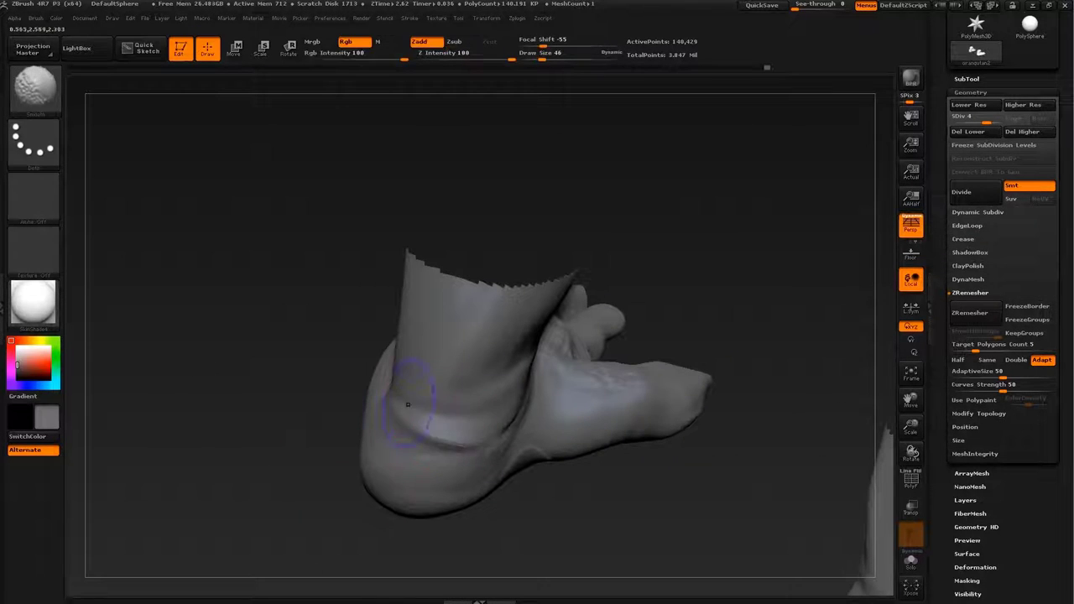
left_click_drag(390, 432, 482, 462)
mouse_move(252, 470)
left_mouse_down()
mouse_move(352, 453)
mouse_move(302, 353)
mouse_move(277, 251)
mouse_move(319, 277)
mouse_move(470, 276)
mouse_move(512, 299)
left_mouse_up()
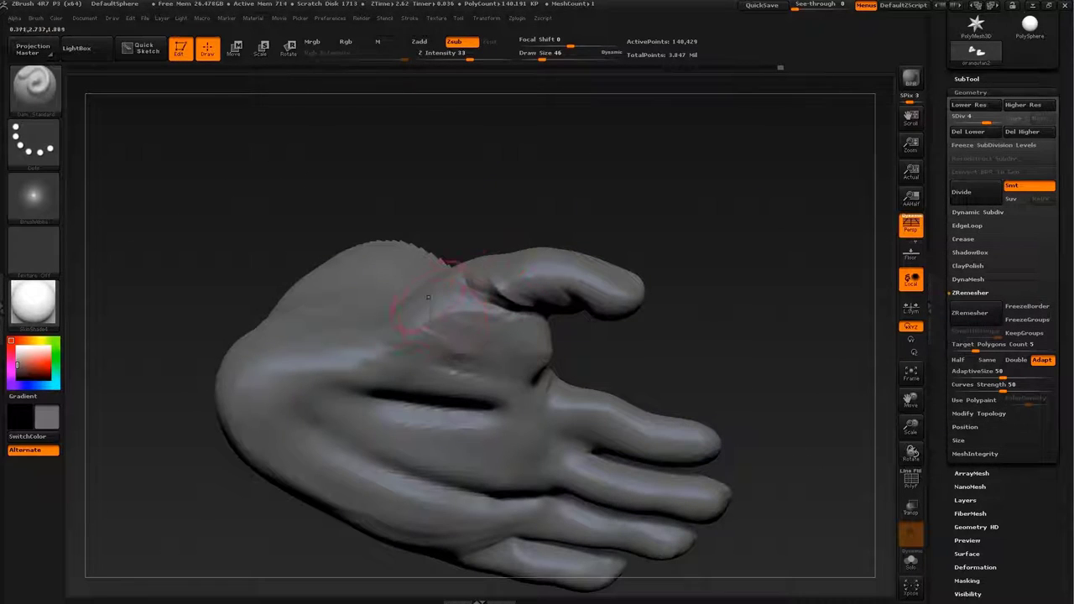
left_click_drag(738, 251, 637, 201)
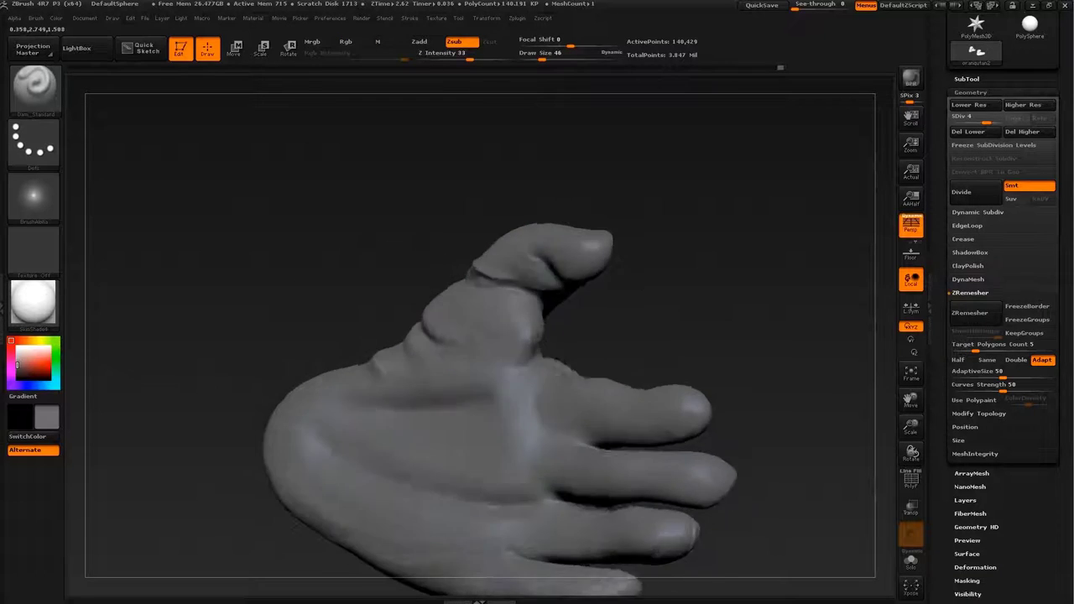
key("b")
key("s")
key("t")
mouse_move(537, 336)
left_mouse_down()
mouse_move(469, 251)
mouse_move(588, 420)
mouse_move(501, 280)
left_mouse_up()
Use ClayBuildup at size 46 over the fingers, enlarging the brush to 49
key("s")
key("b")
key("c")
key("b")
key("s")
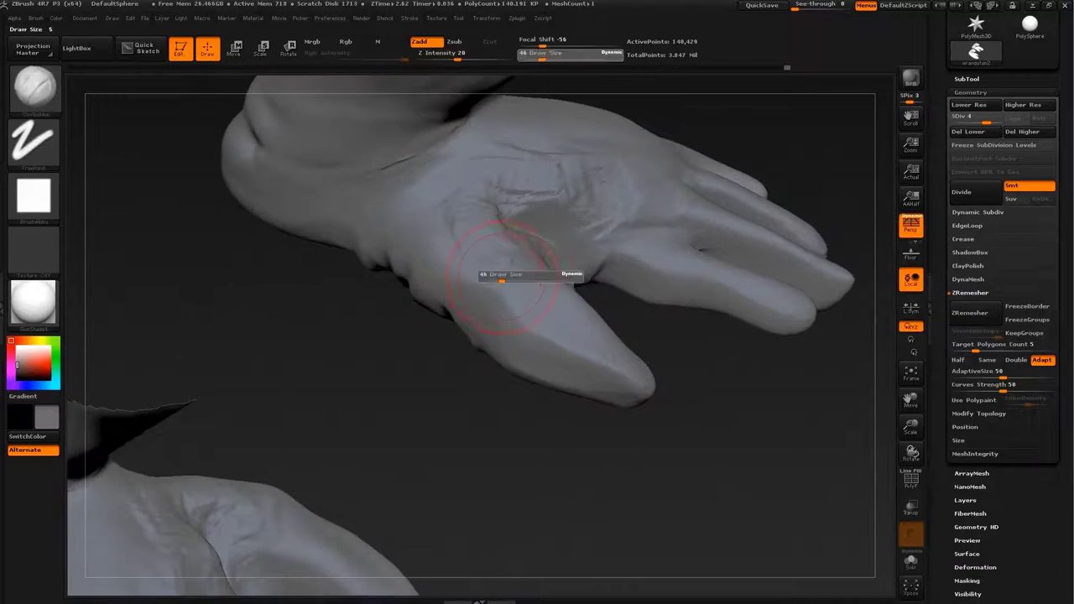
left_click_drag(210, 336, 168, 302)
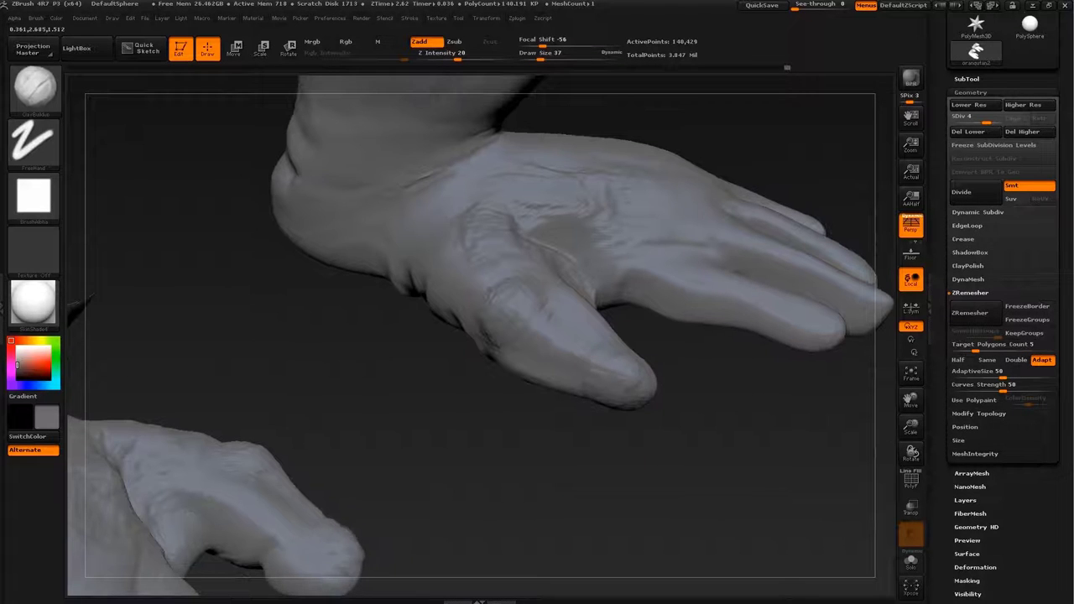
mouse_move(625, 369)
left_mouse_down()
mouse_move(646, 384)
mouse_move(700, 352)
mouse_move(571, 269)
mouse_move(537, 302)
mouse_move(550, 303)
left_mouse_up()
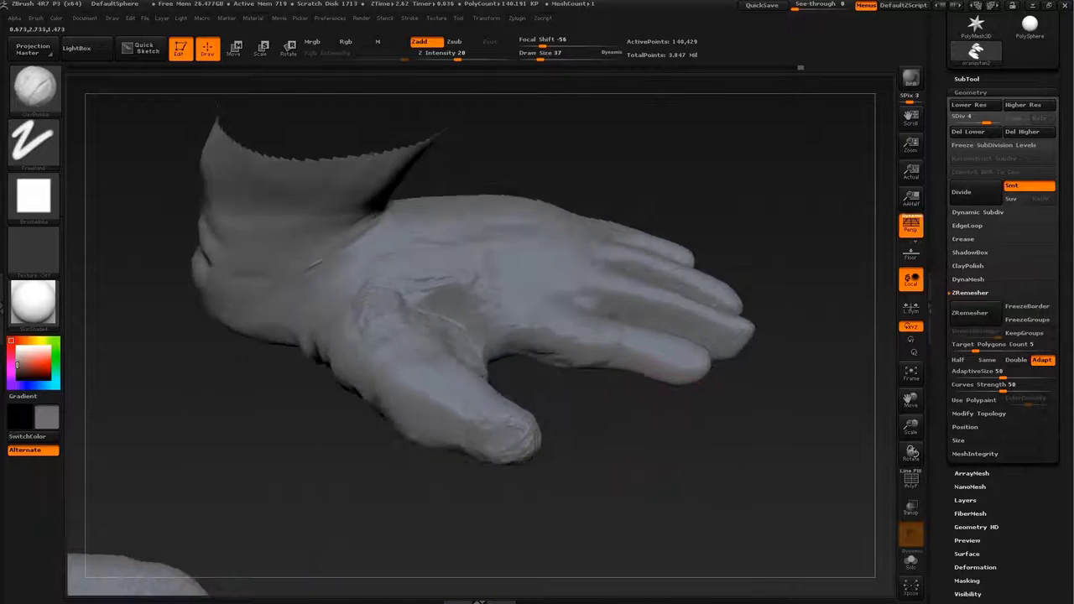
left_click_drag(523, 352, 503, 369)
mouse_move(577, 336)
left_mouse_down()
mouse_move(692, 332)
mouse_move(650, 312)
left_mouse_up()
key("s")
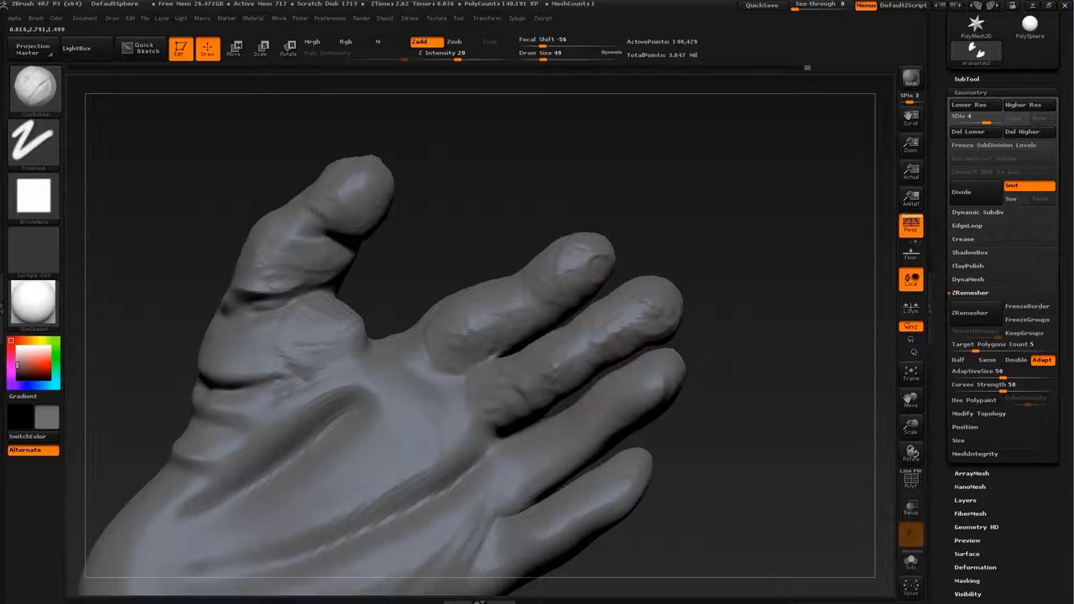
Rotate around the knuckles, zoom out to both hands, and switch to Move at size 94
mouse_move(470, 403)
left_mouse_down()
mouse_move(520, 352)
mouse_move(479, 394)
left_mouse_up()
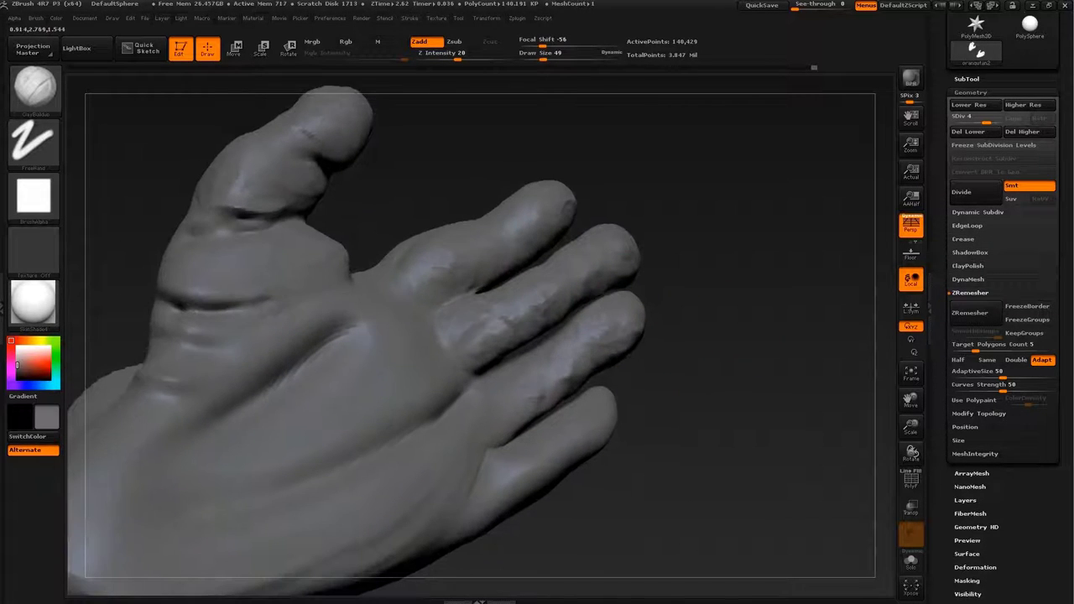
left_click_drag(684, 406, 663, 394)
mouse_move(478, 479)
left_mouse_down()
mouse_move(504, 453)
mouse_move(558, 476)
left_mouse_up()
key("s")
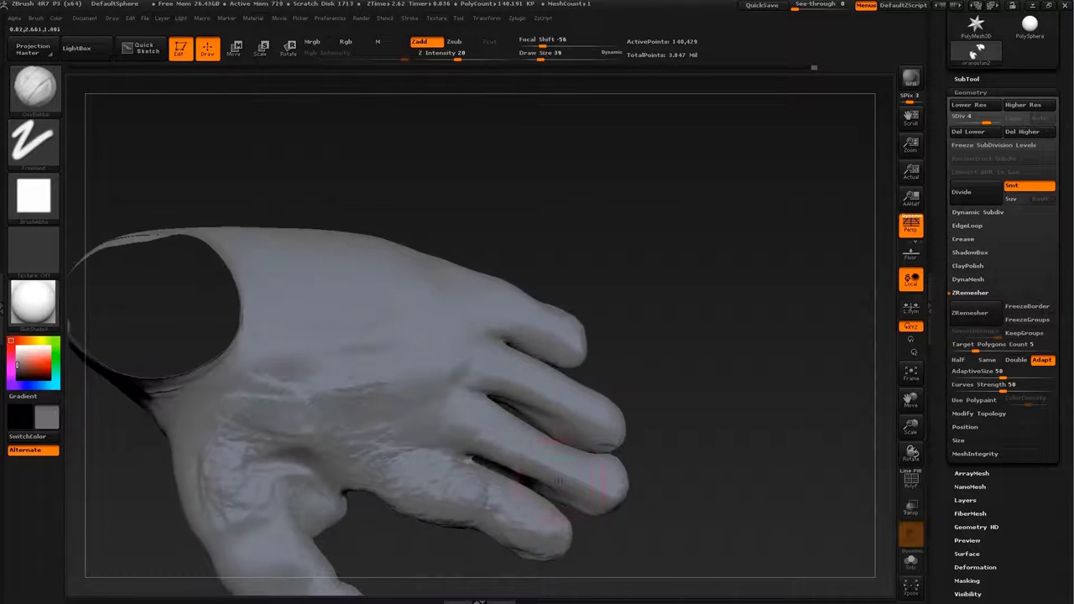
mouse_move(545, 328)
left_mouse_down()
mouse_move(536, 319)
mouse_move(545, 331)
left_mouse_up()
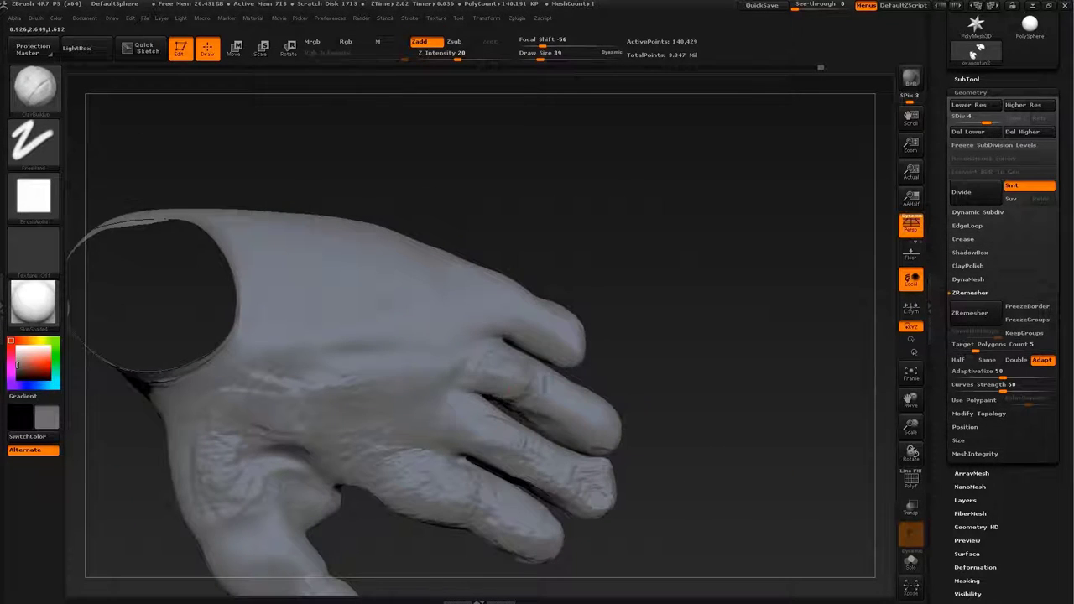
mouse_move(616, 341)
left_mouse_down()
mouse_move(629, 312)
mouse_move(643, 323)
mouse_move(760, 479)
mouse_move(671, 353)
mouse_move(600, 328)
left_mouse_up()
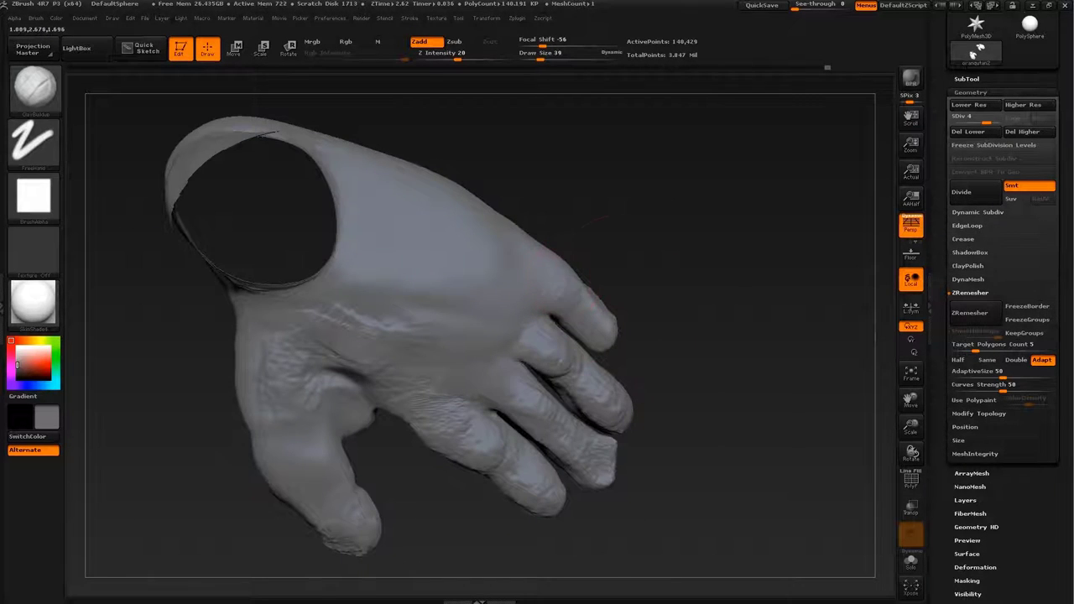
mouse_move(552, 265)
left_mouse_down()
mouse_move(744, 180)
mouse_move(515, 384)
mouse_move(587, 352)
mouse_move(663, 399)
mouse_move(604, 369)
mouse_move(587, 402)
mouse_move(636, 431)
mouse_move(503, 252)
left_mouse_up()
key("b")
key("m")
key("v")
key("s")
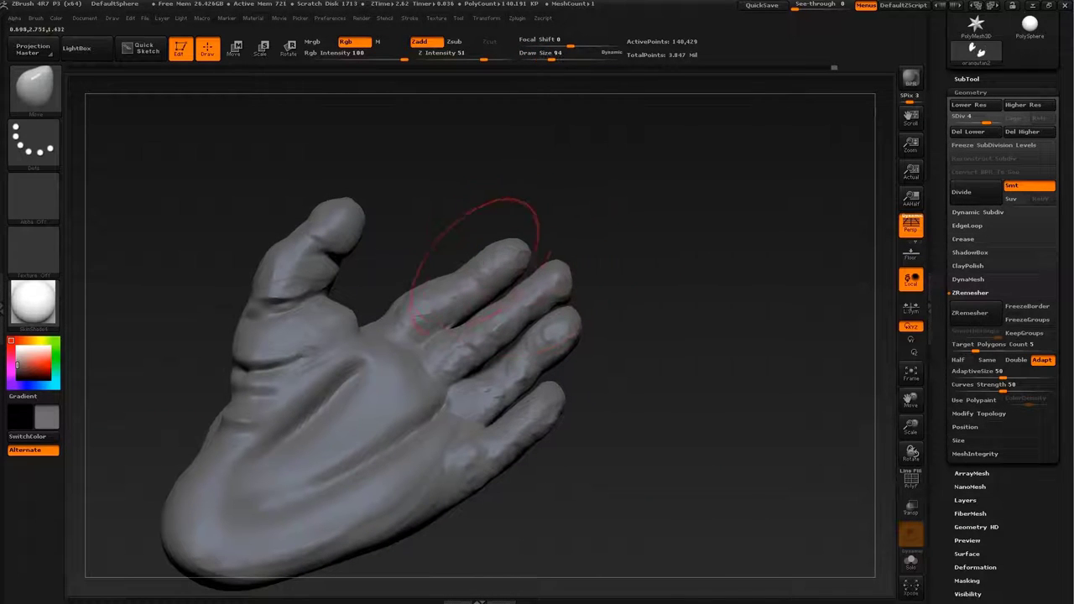
Resize the brush from 172 down to 101 and then 71 while turning the hand to an upright palm view
mouse_move(470, 352)
left_mouse_down()
mouse_move(520, 319)
mouse_move(537, 377)
left_mouse_up()
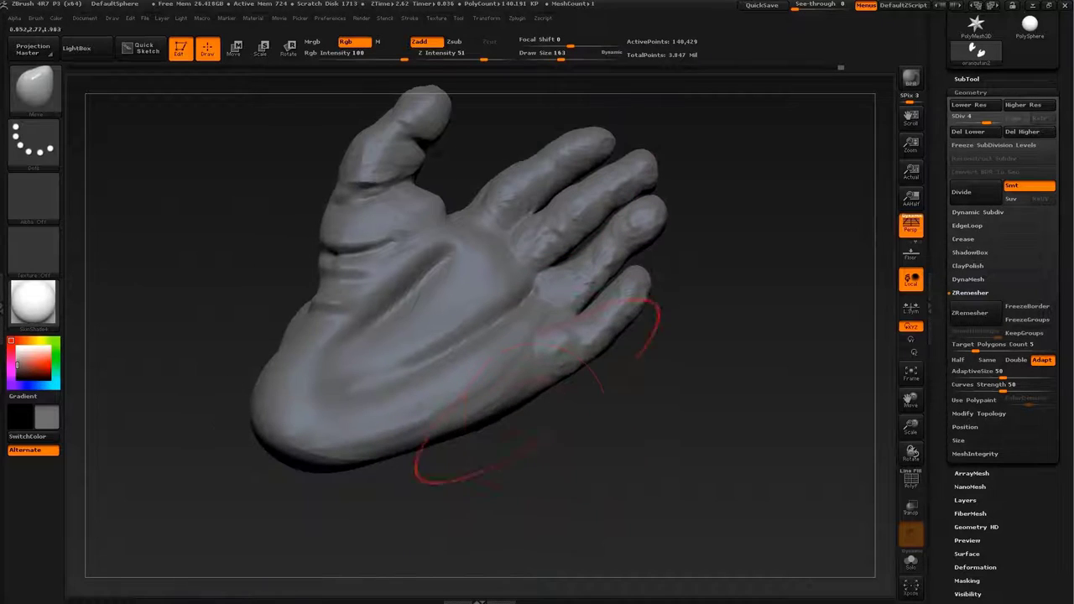
key("s")
left_click_drag(411, 491, 635, 335)
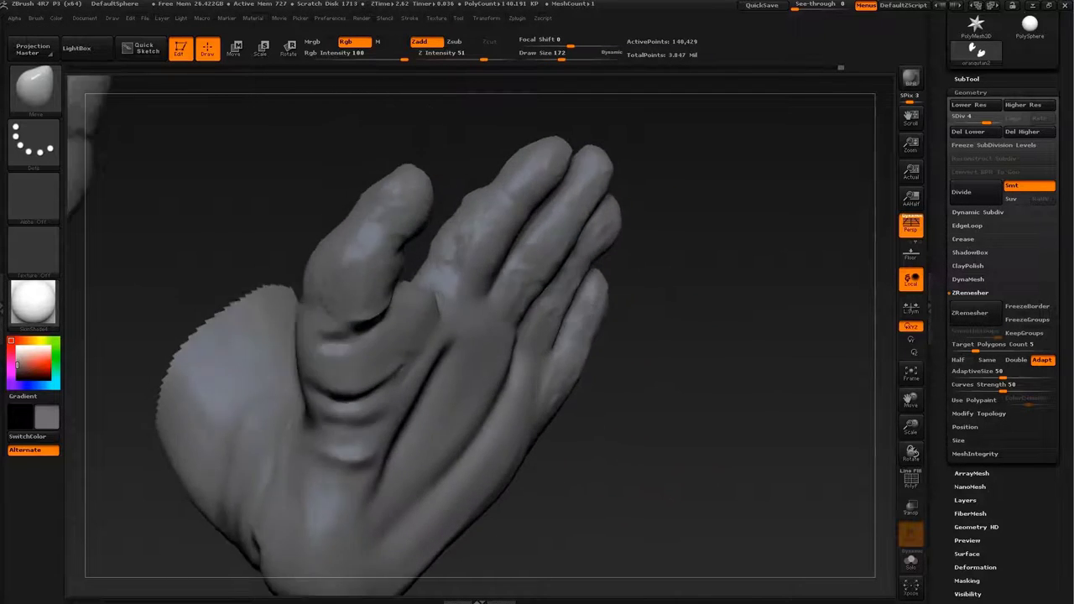
left_click_drag(341, 367, 277, 371)
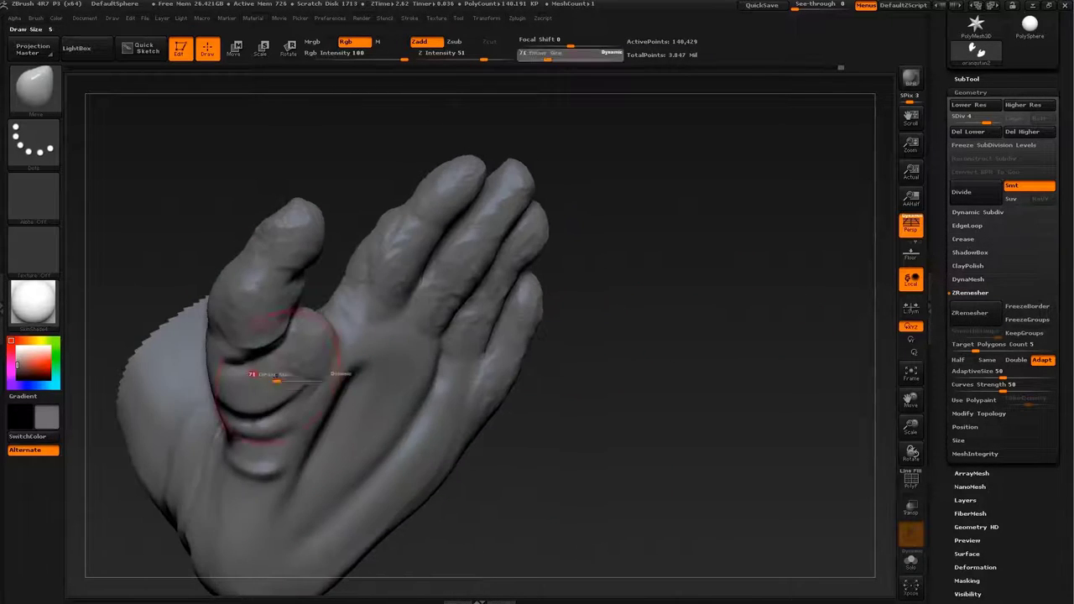
left_click_drag(347, 311, 276, 361)
mouse_move(588, 336)
left_mouse_down()
mouse_move(520, 369)
mouse_move(487, 353)
left_mouse_up()
left_click_drag(654, 403, 571, 378)
Switch to the ClayBuildup brush for the palm, then back to the Move brush
key("b")
key("c")
key("b")
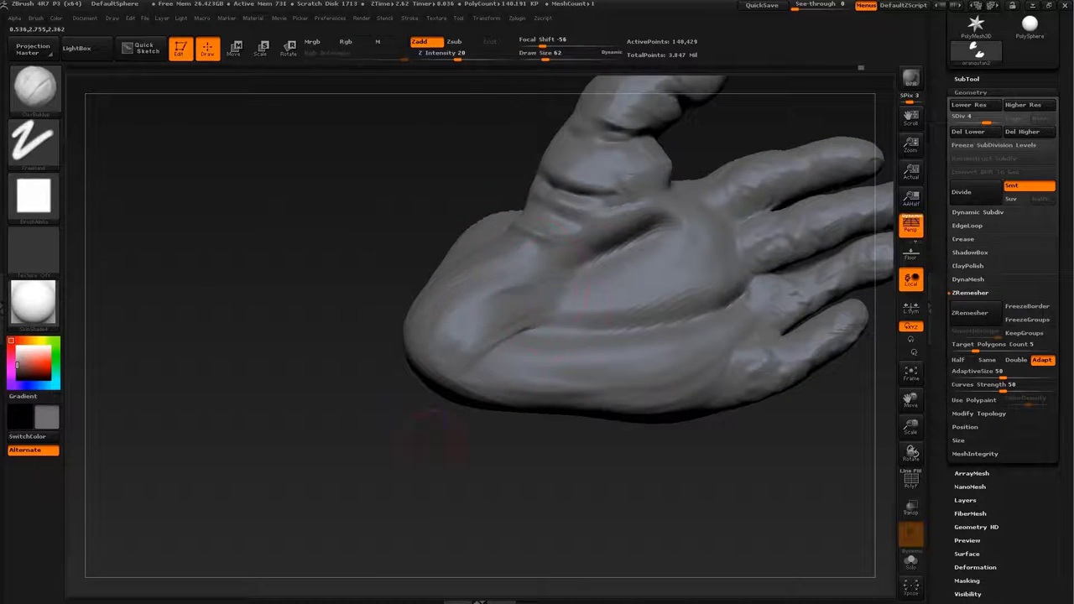
key("b")
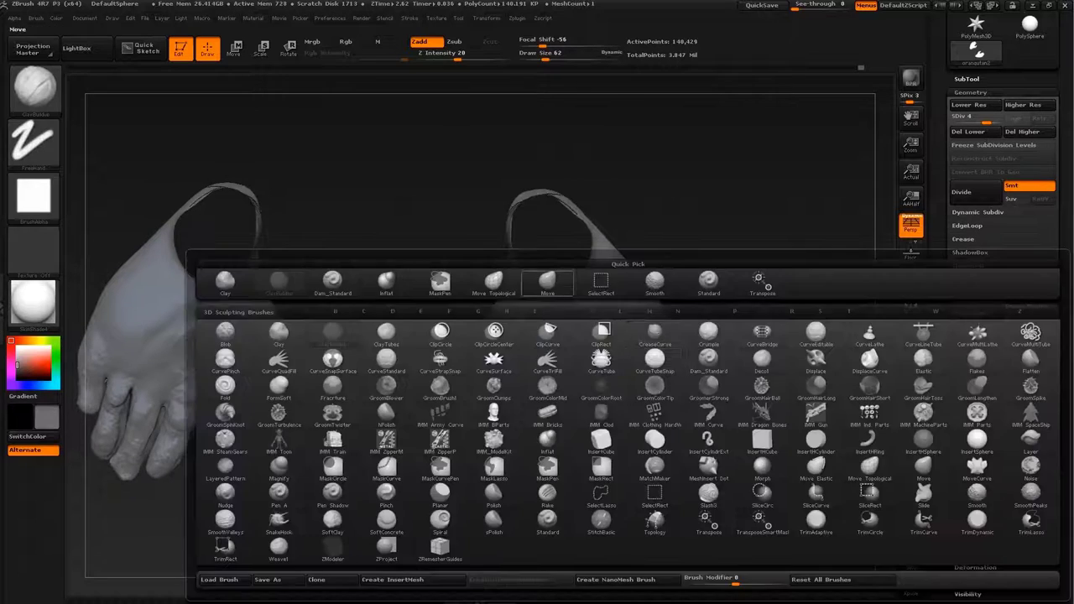
key("m")
key("v")
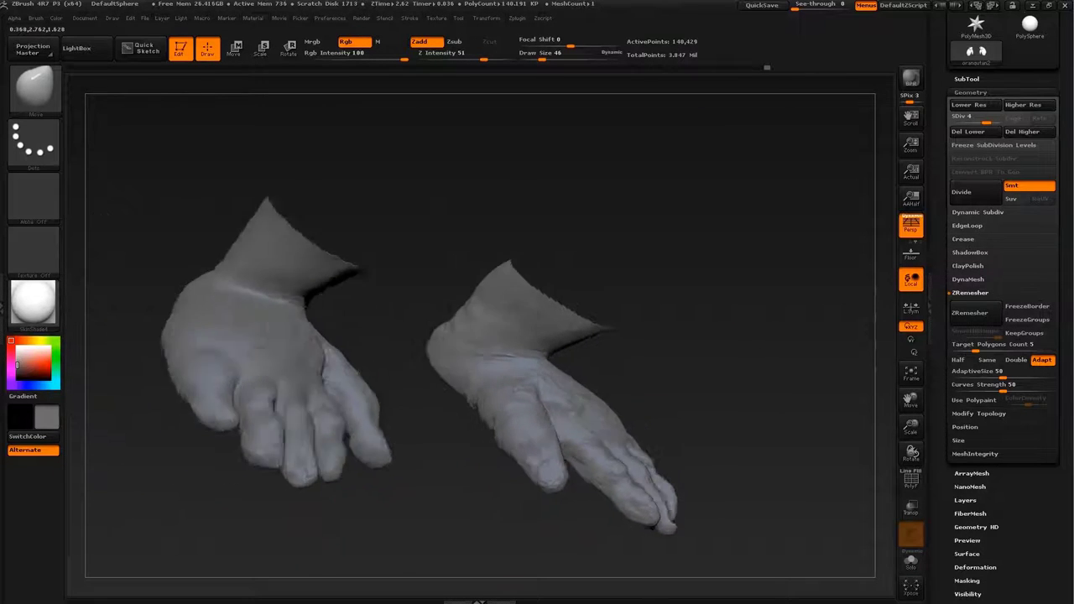
Deepen the fold across the left wrist with ClayBuildup at brush size 29
key("b")
key("c")
key("b")
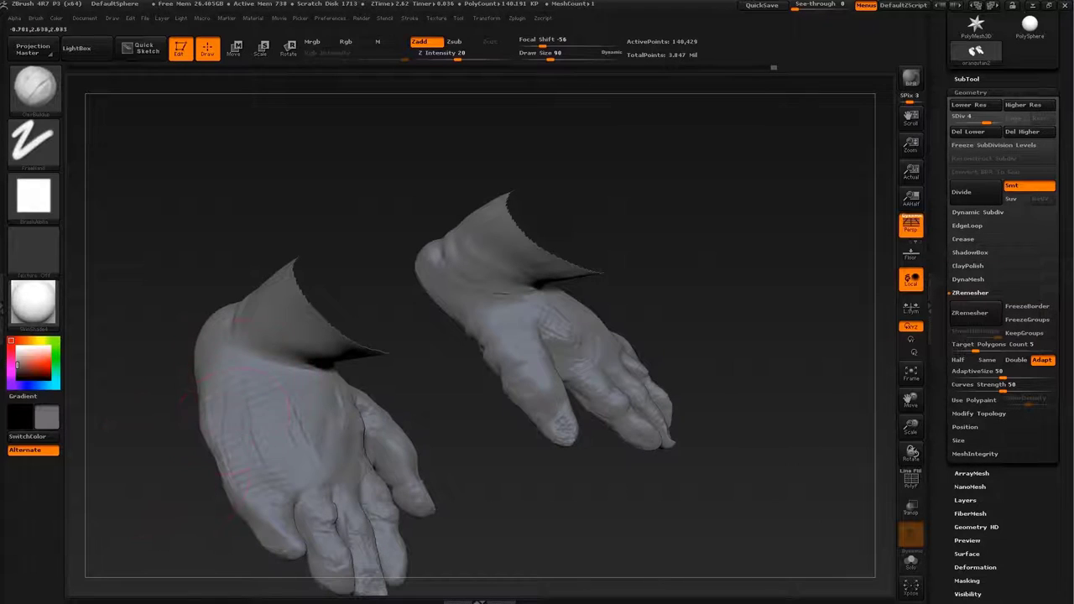
mouse_move(219, 470)
left_mouse_down()
mouse_move(240, 437)
mouse_move(193, 499)
mouse_move(369, 328)
left_mouse_up()
key("s")
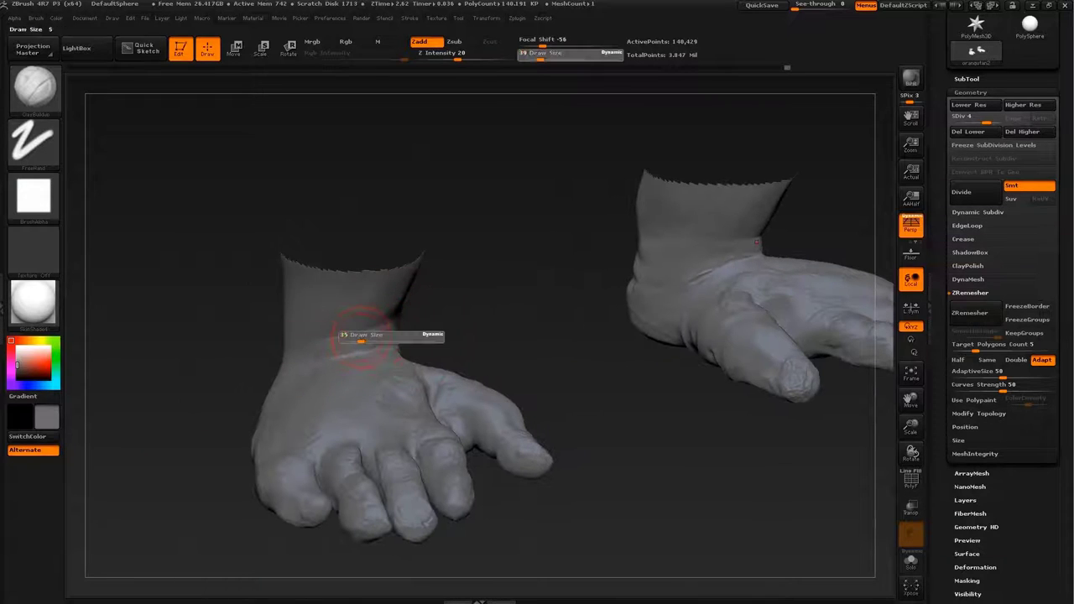
left_click_drag(587, 503, 570, 521)
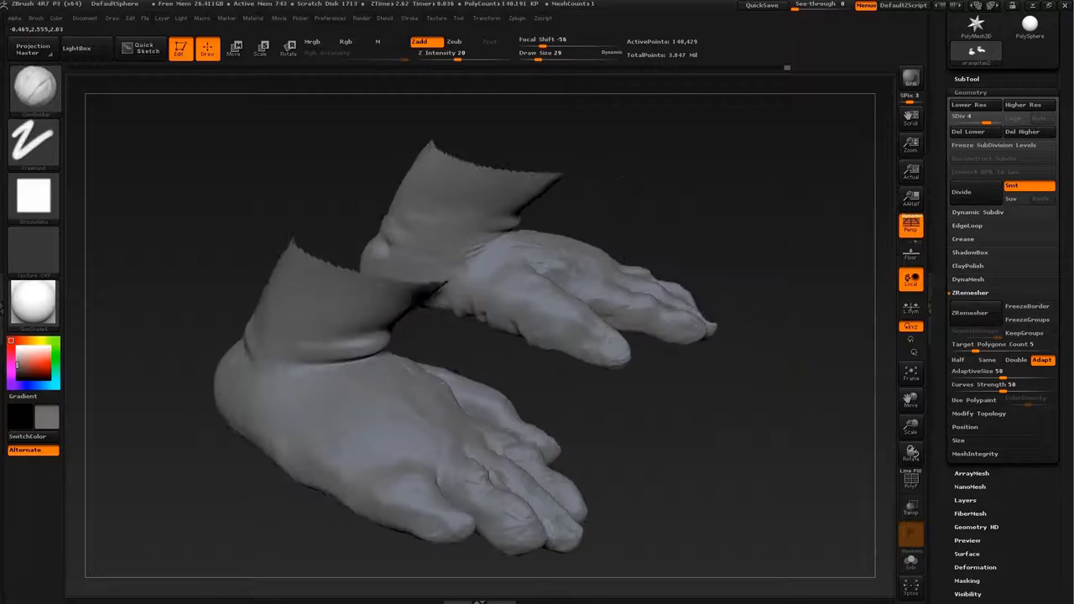
left_click_drag(390, 337, 428, 294, "alt")
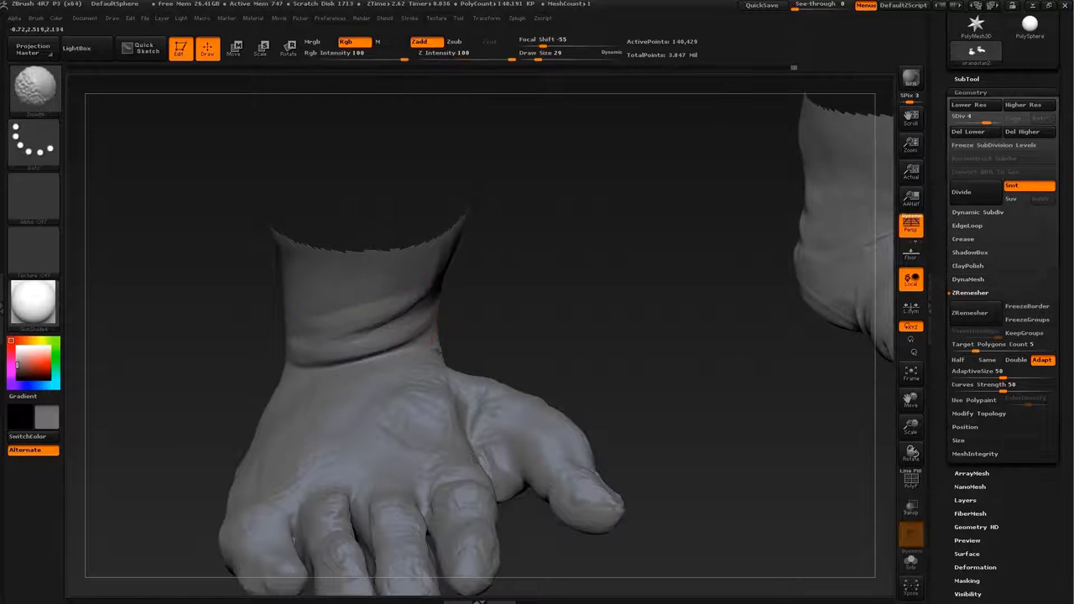
Carve the left wrist crease deeper with Dam_Standard set to Zsub
key("b")
key("d")
key("s")
left_click_drag(638, 436, 587, 369)
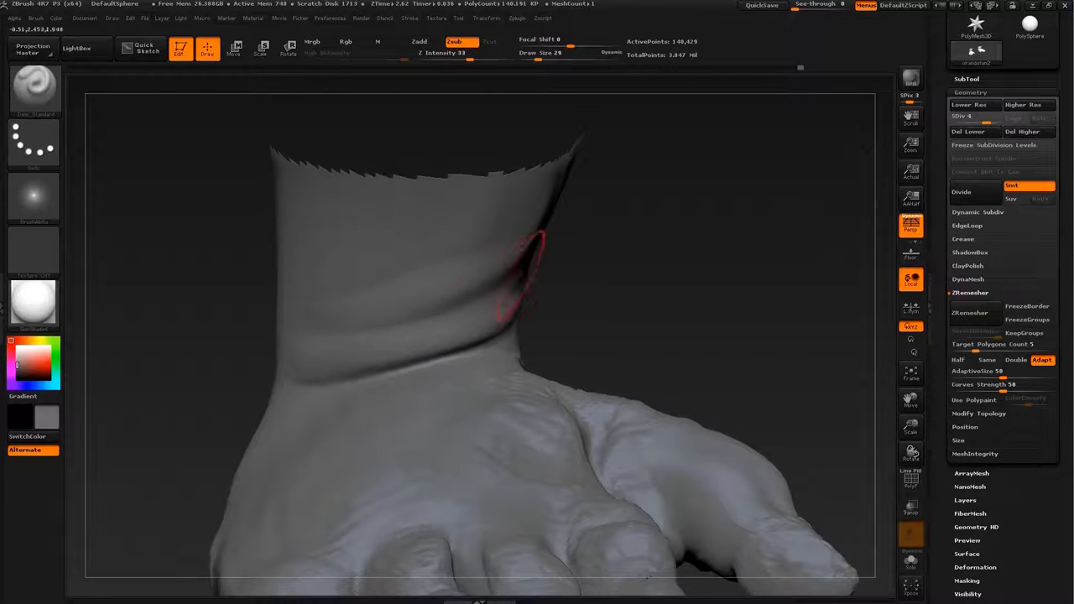
left_click_drag(516, 282, 363, 329)
left_click_drag(445, 325, 537, 290)
Switch to the Standard brush at size 87 and unhide the whole orangutan body
key("b")
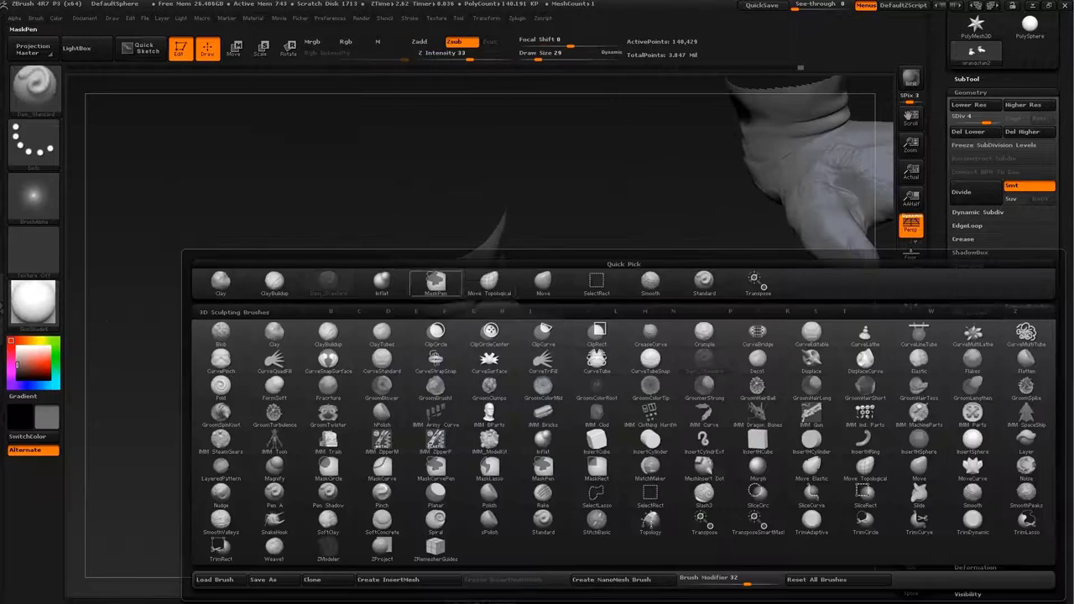
key("s")
key("t")
left_click_drag(384, 359, 484, 376)
key("s")
mouse_move(688, 487)
left_mouse_down()
mouse_move(587, 469)
mouse_move(504, 503)
left_mouse_up()
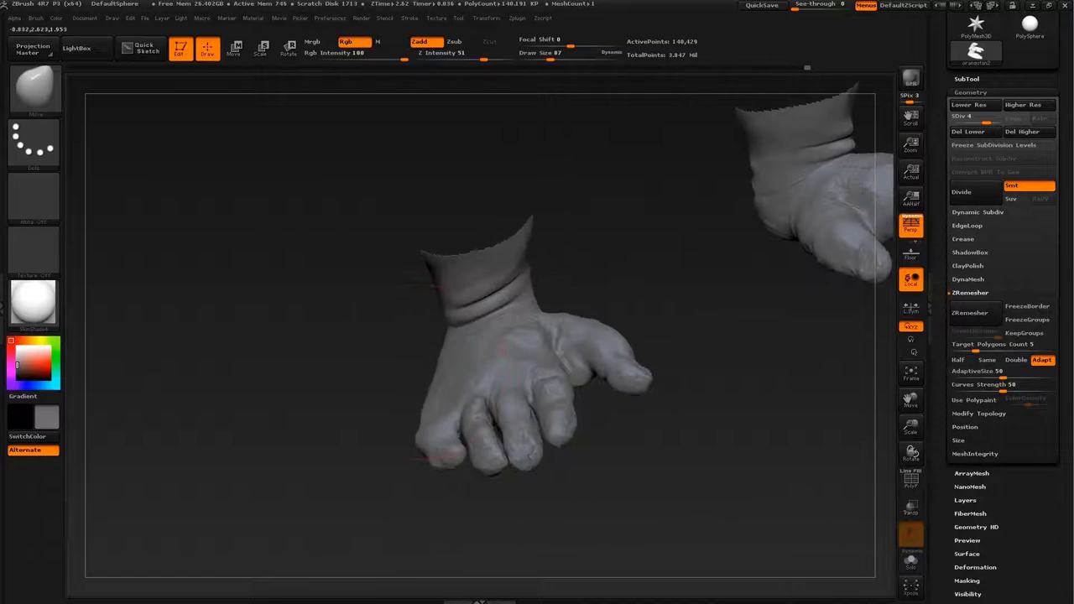
mouse_move(424, 374)
left_mouse_down()
mouse_move(570, 385)
mouse_move(482, 432)
mouse_move(570, 492)
mouse_move(588, 486)
mouse_move(523, 456)
mouse_move(599, 419)
mouse_move(604, 469)
mouse_move(590, 354)
mouse_move(625, 411)
left_mouse_up()
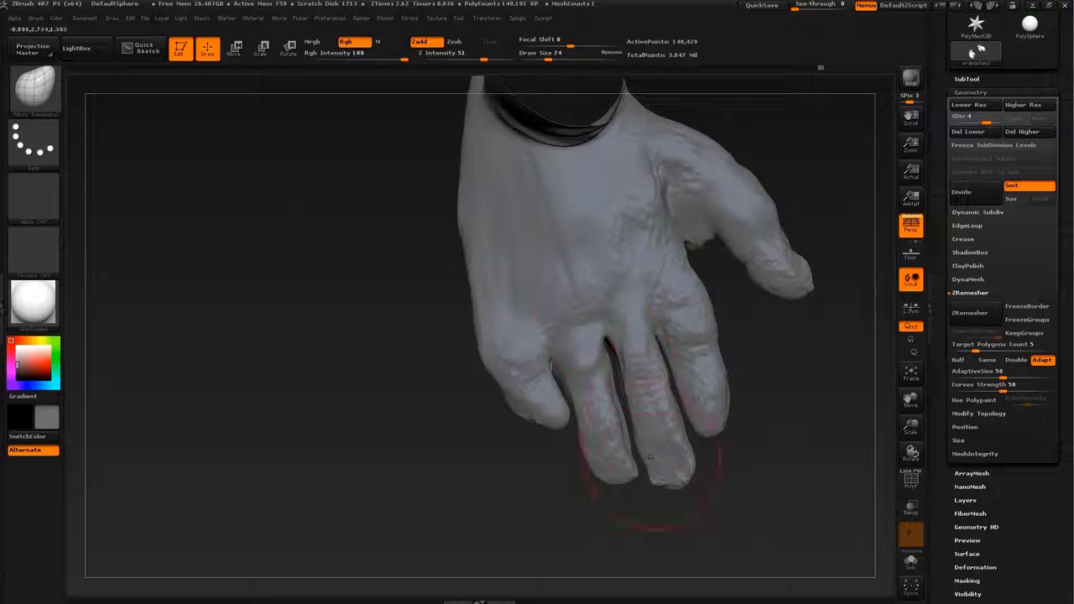
mouse_move(730, 324)
left_mouse_down()
mouse_move(587, 377)
mouse_move(678, 355)
mouse_move(638, 319)
mouse_move(604, 335)
mouse_move(587, 276)
mouse_move(604, 252)
mouse_move(587, 268)
mouse_move(621, 235)
mouse_move(571, 335)
left_mouse_up()
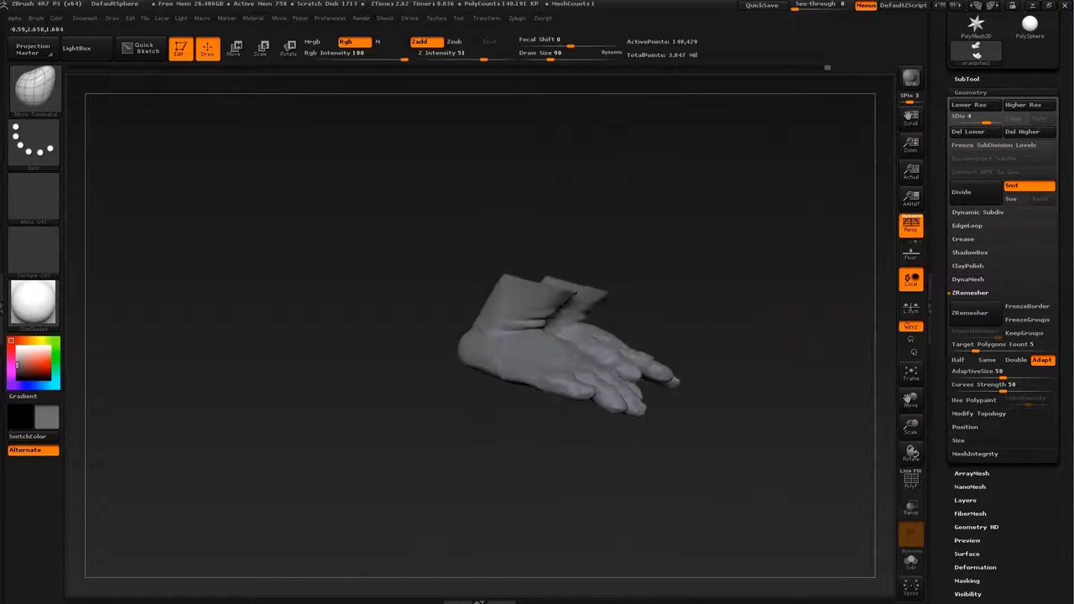
left_click_drag(280, 220, 579, 464, "ctrl+shift")
Smooth the crease behind the hind knee, then orbit around the full knuckle-walking figure
left_click_drag(721, 402, 755, 361)
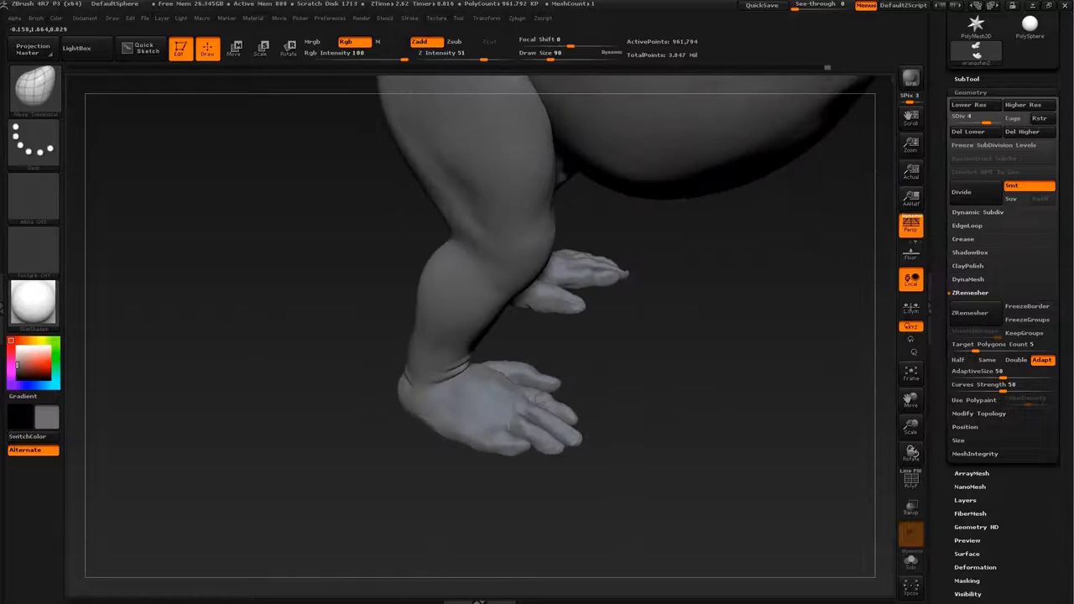
mouse_move(588, 352)
left_mouse_down()
mouse_move(624, 400)
mouse_move(552, 248)
left_mouse_up()
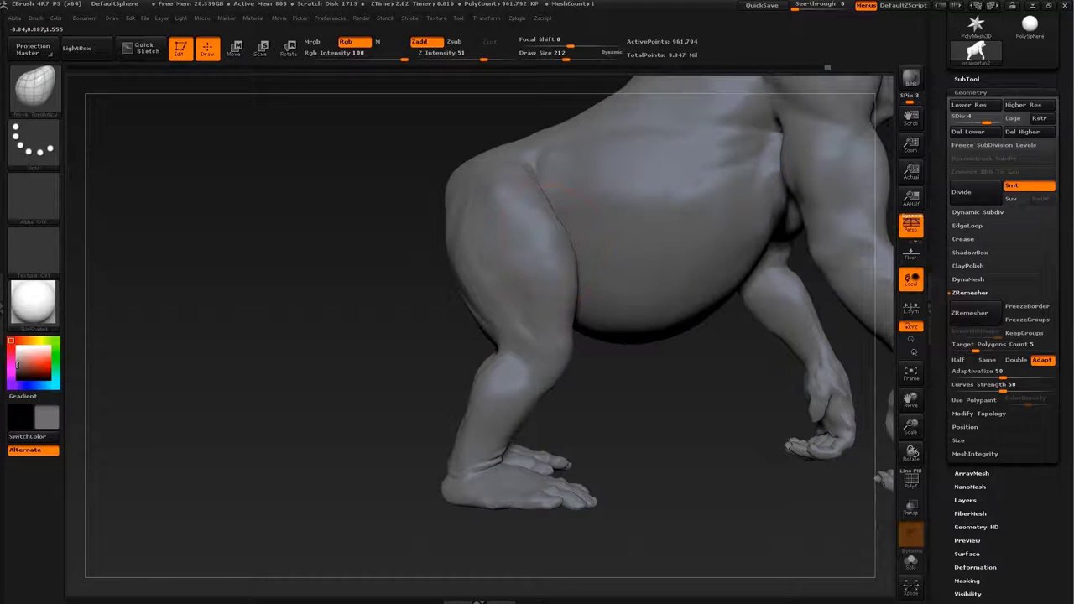
mouse_move(482, 317)
left_mouse_down("shift")
mouse_move(514, 346)
mouse_move(537, 487)
left_mouse_up("shift")
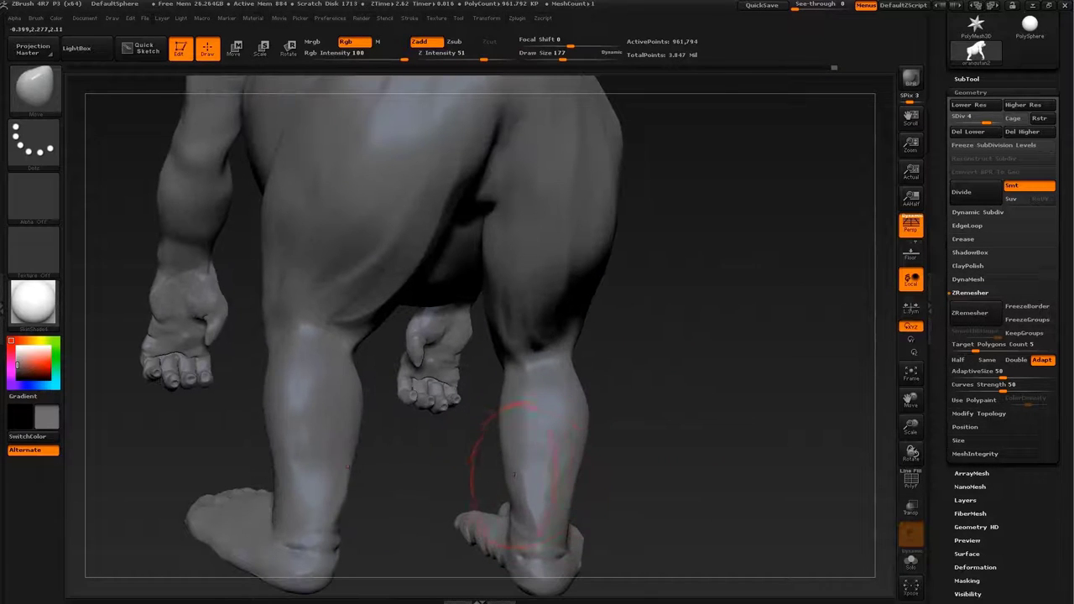
mouse_move(577, 428)
left_mouse_down()
mouse_move(467, 455)
mouse_move(515, 252)
mouse_move(551, 384)
mouse_move(545, 486)
mouse_move(657, 357)
mouse_move(529, 368)
left_mouse_up()
key("s")
mouse_move(755, 319)
left_mouse_down()
mouse_move(772, 311)
mouse_move(713, 323)
left_mouse_up()
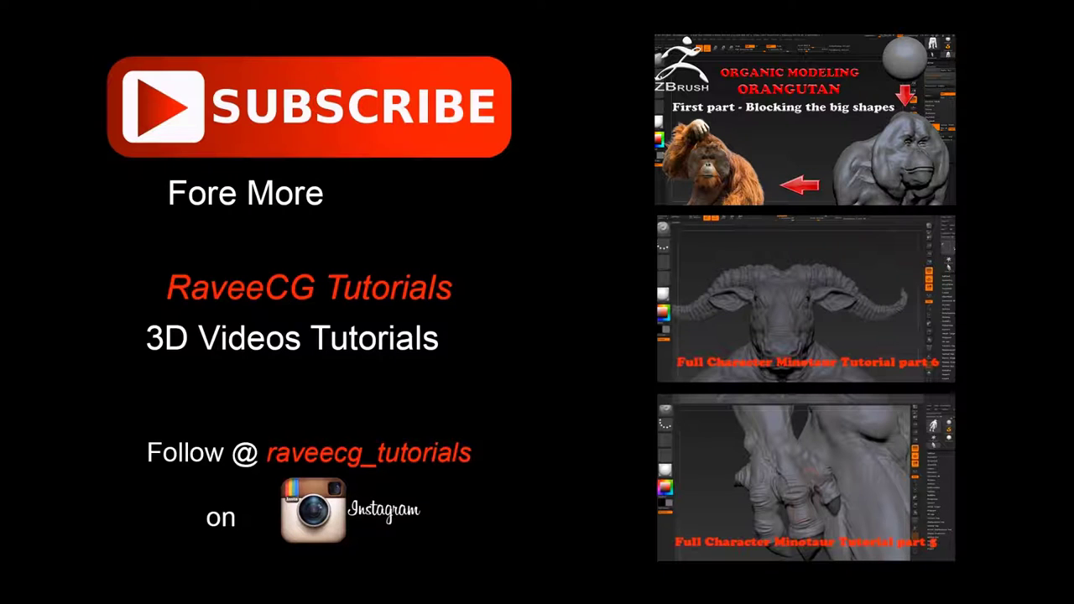